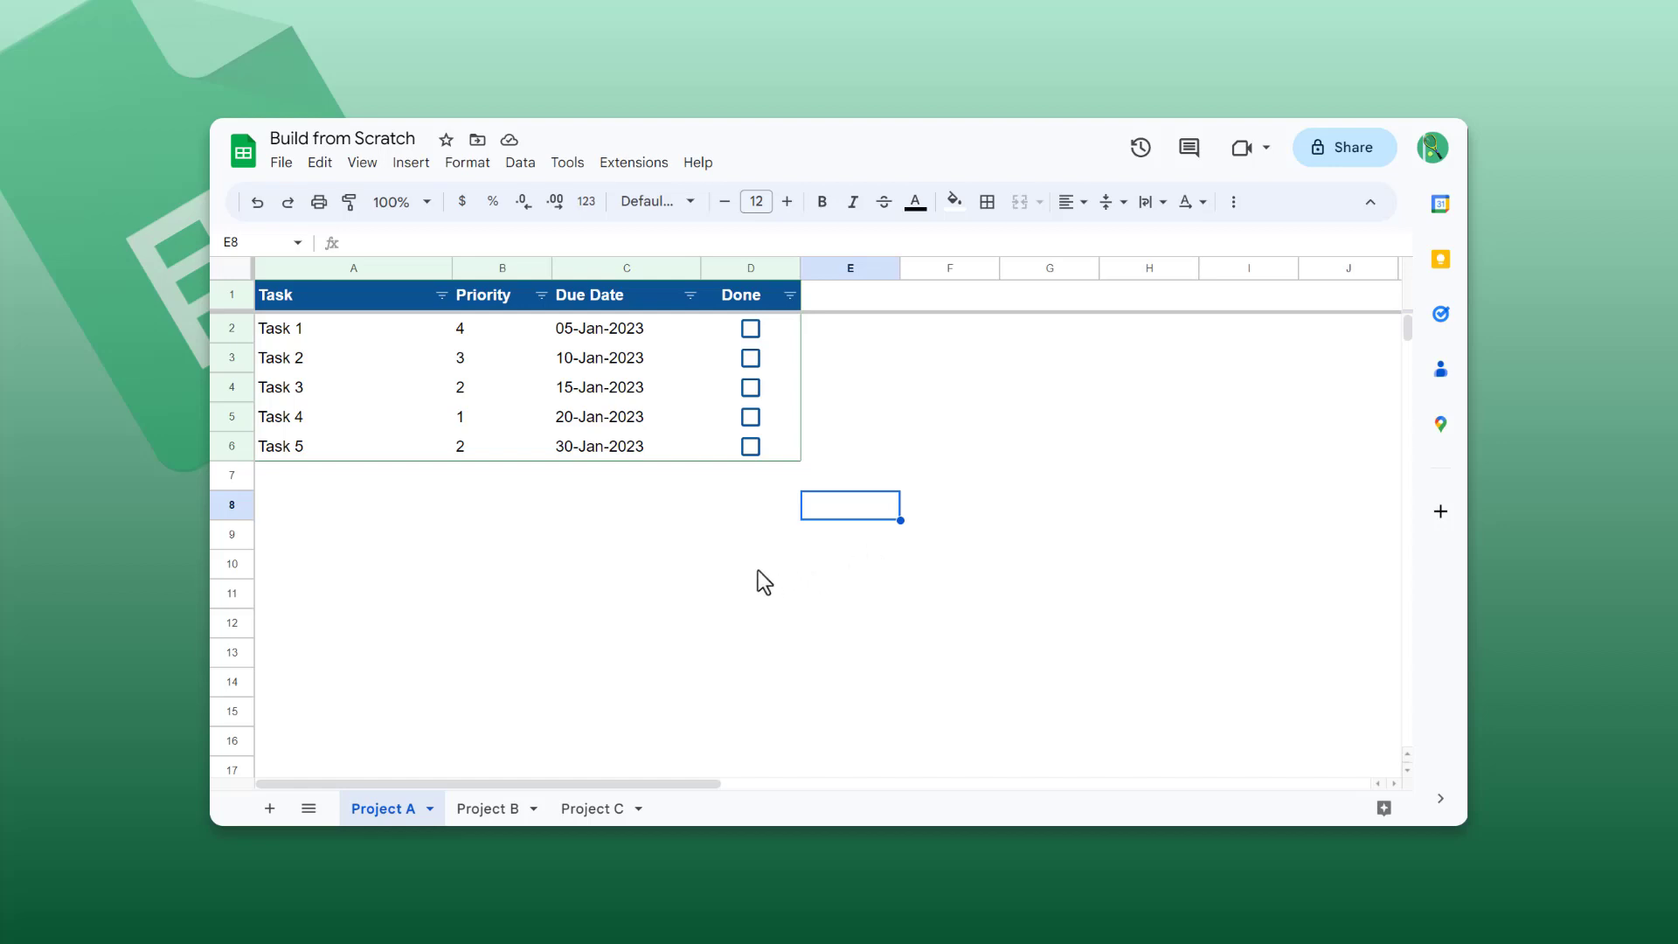
- Sort Project A's tasks by Priority, A to Z
click(538, 300)
click(521, 333)
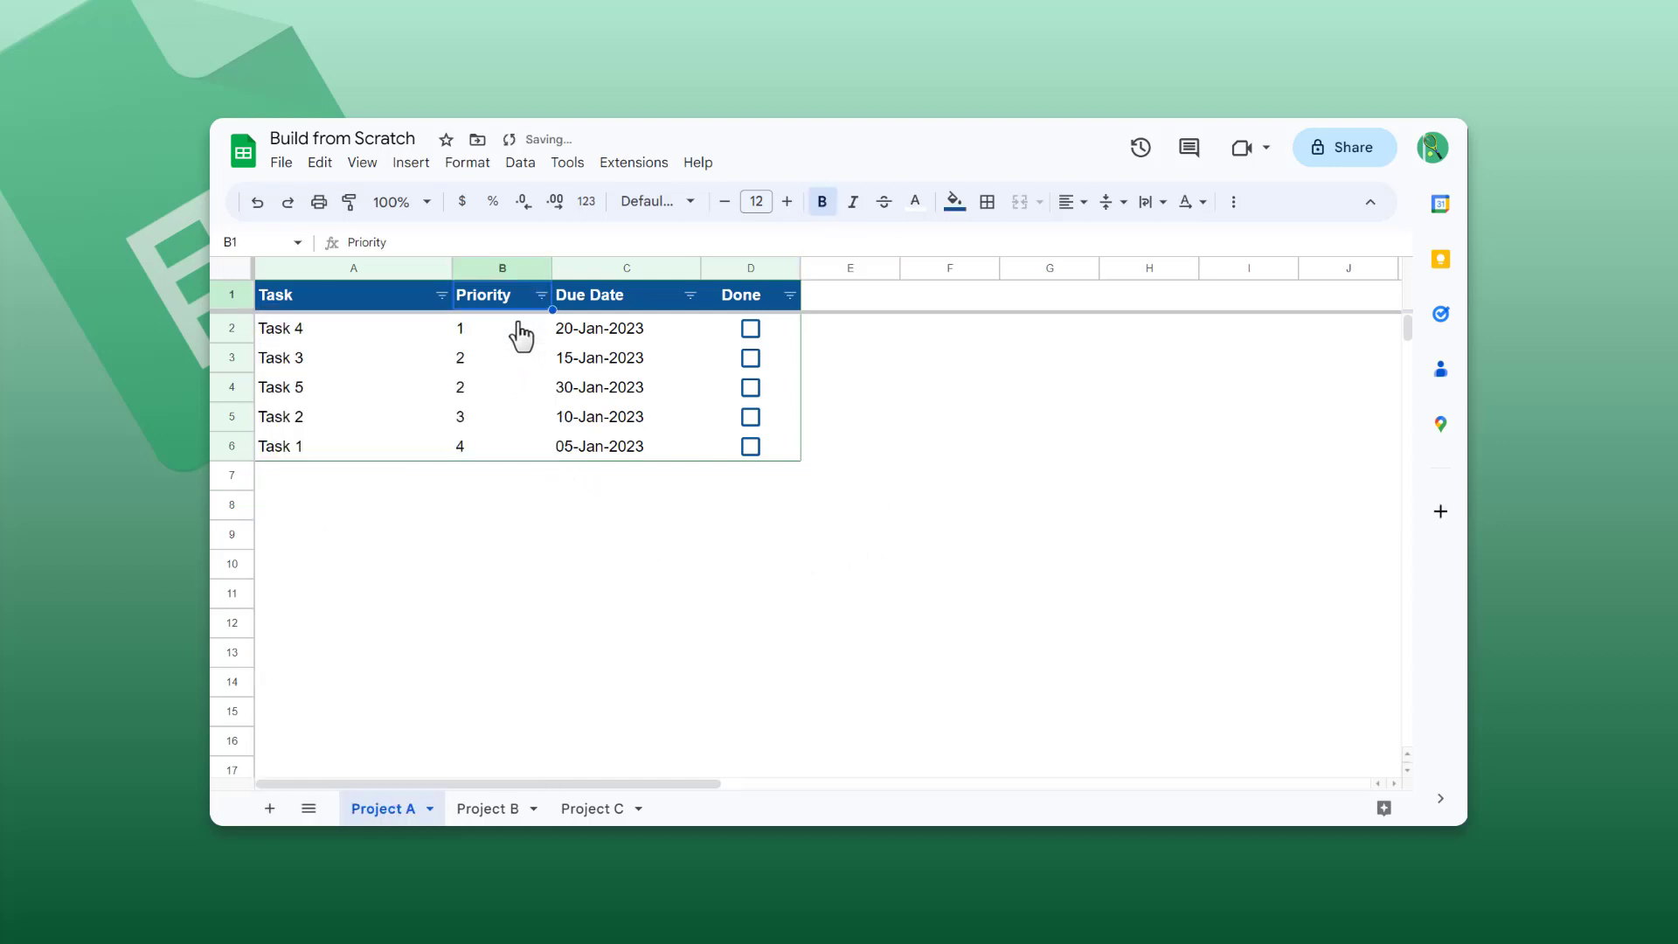
click(611, 332)
click(620, 364)
click(628, 399)
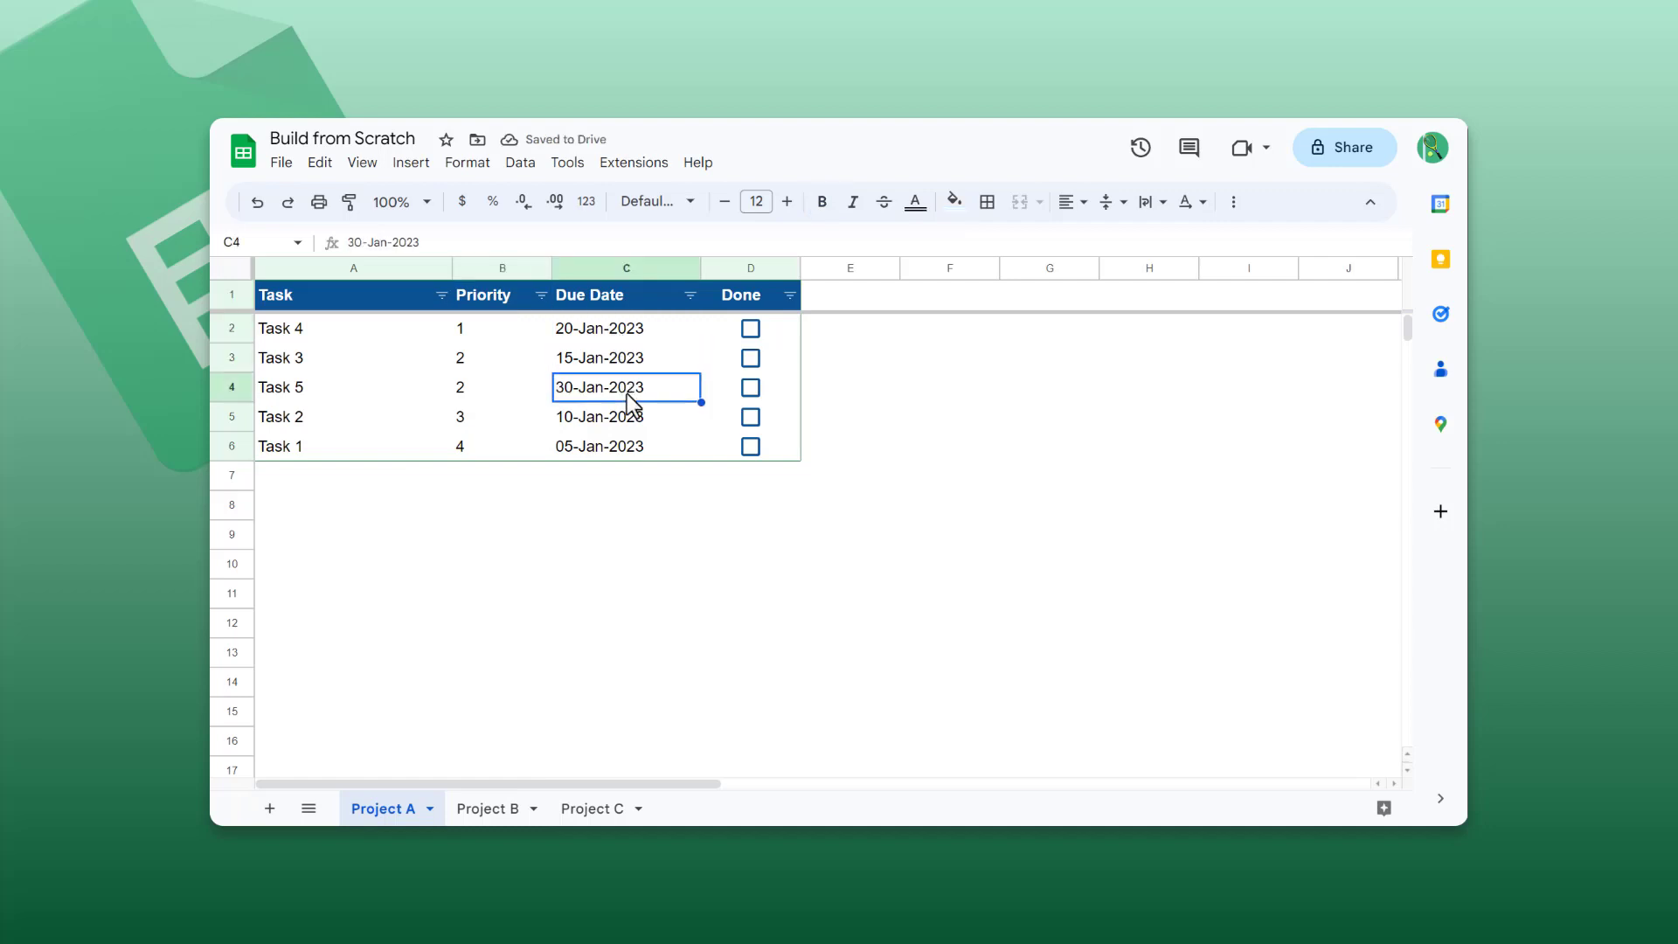
- Tick the Done checkboxes for Tasks 4, 3, 5 and 2 so they grey out
click(750, 329)
click(751, 359)
click(750, 389)
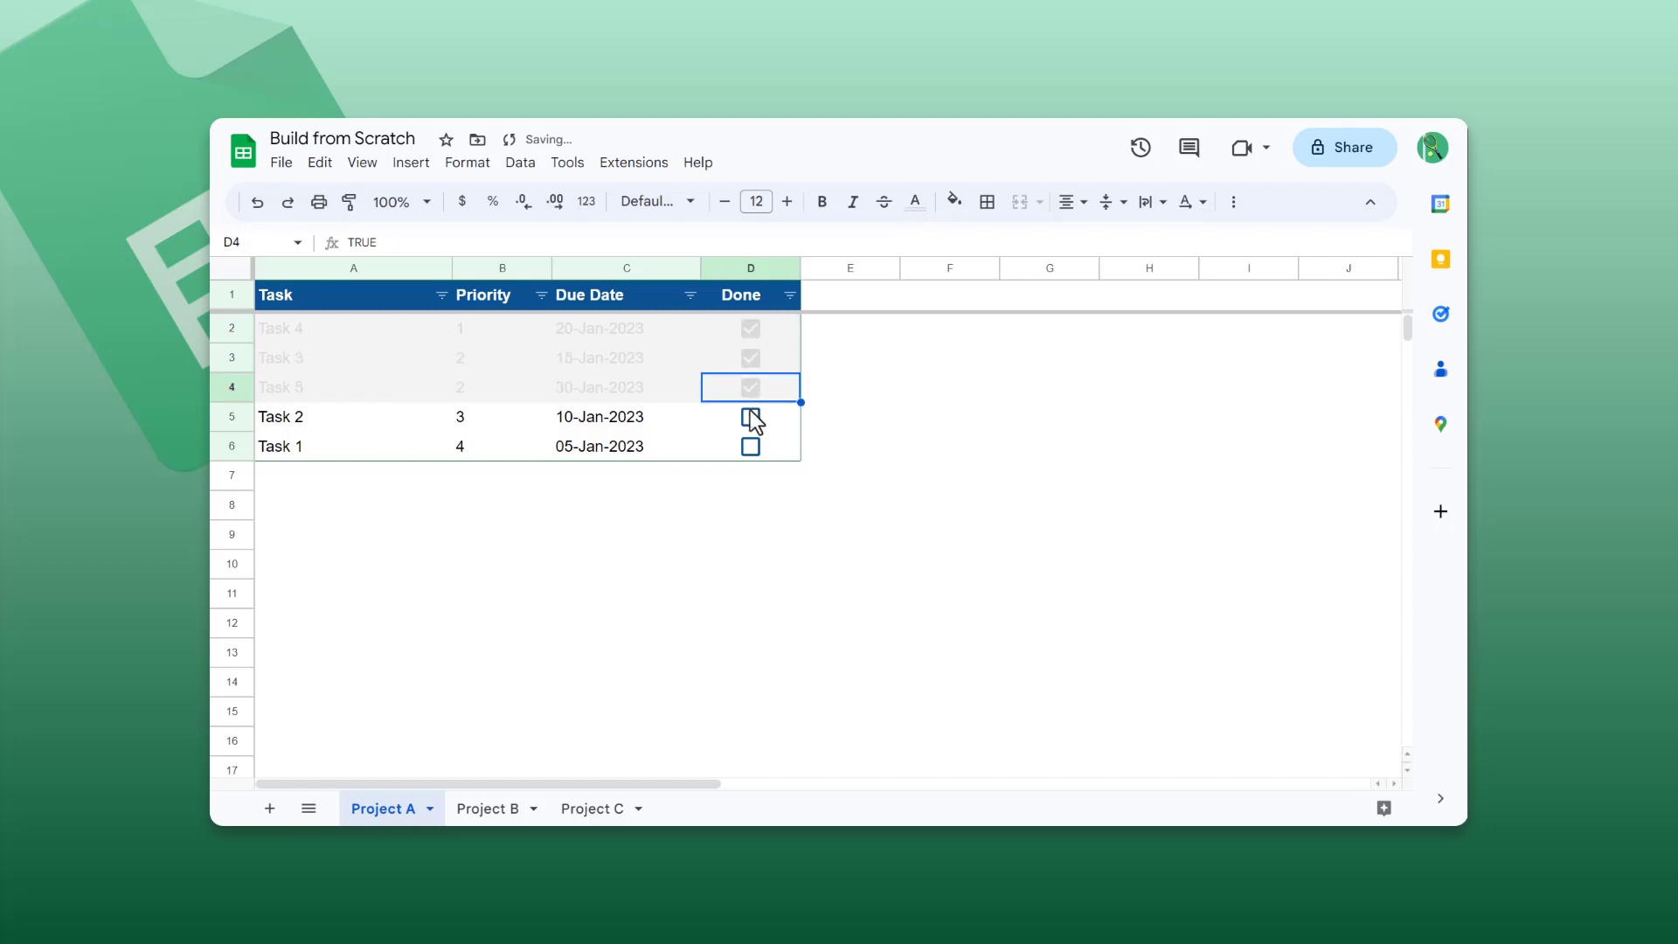
click(750, 418)
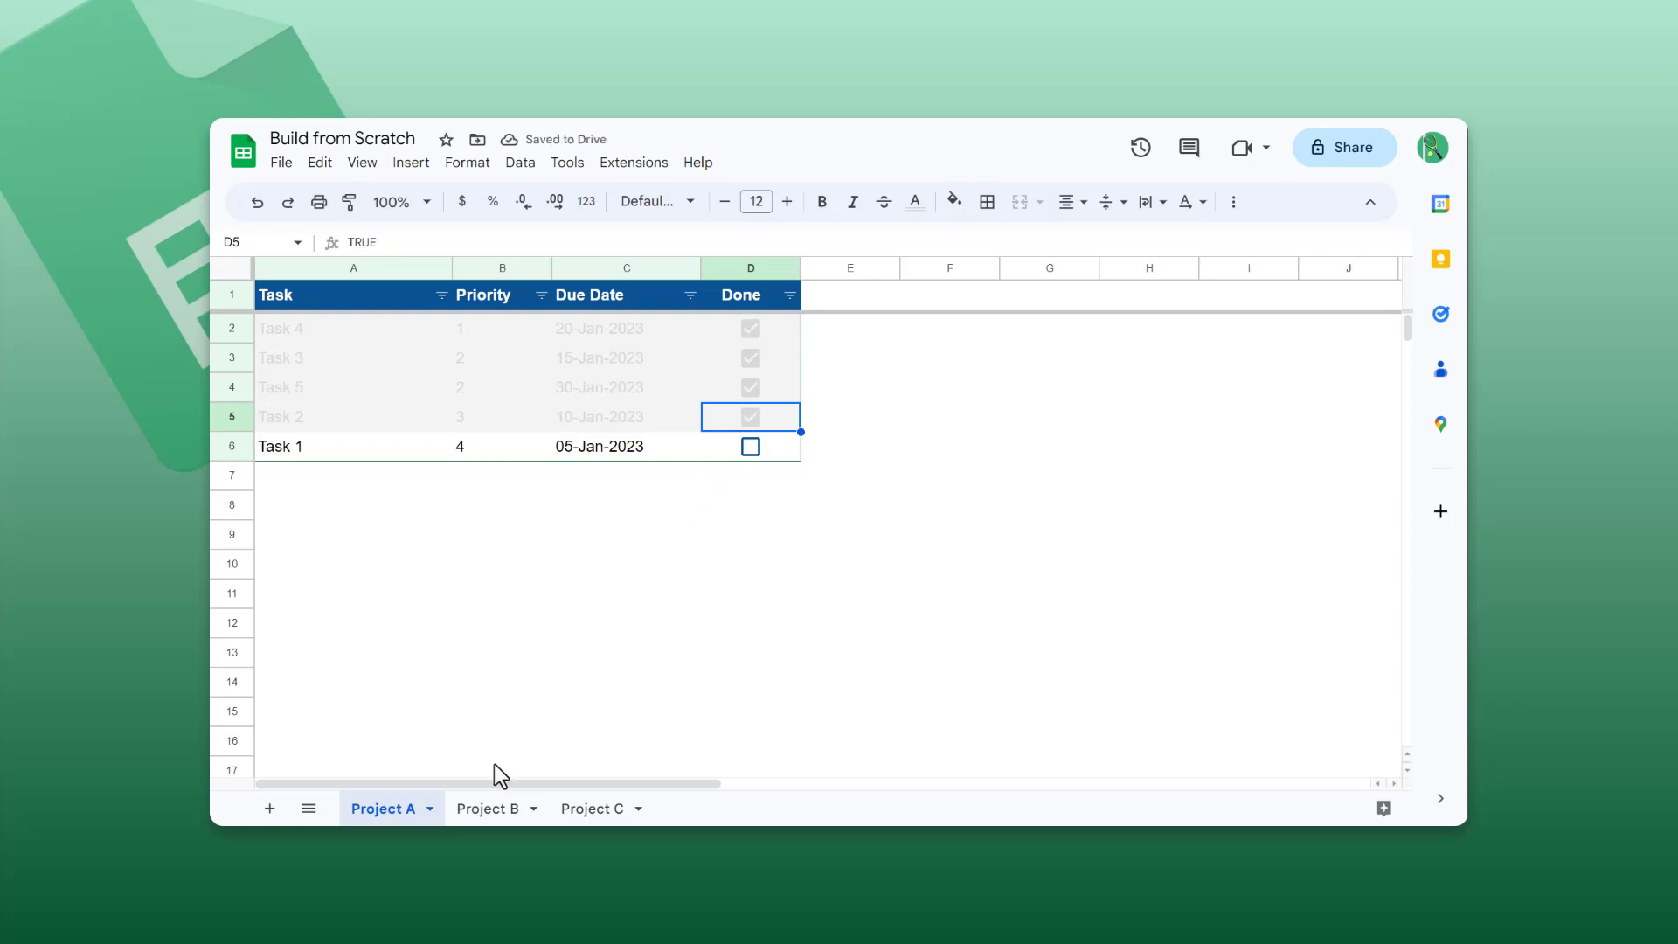
- Look through the Project B and Project C tabs, ending on Project C
click(491, 812)
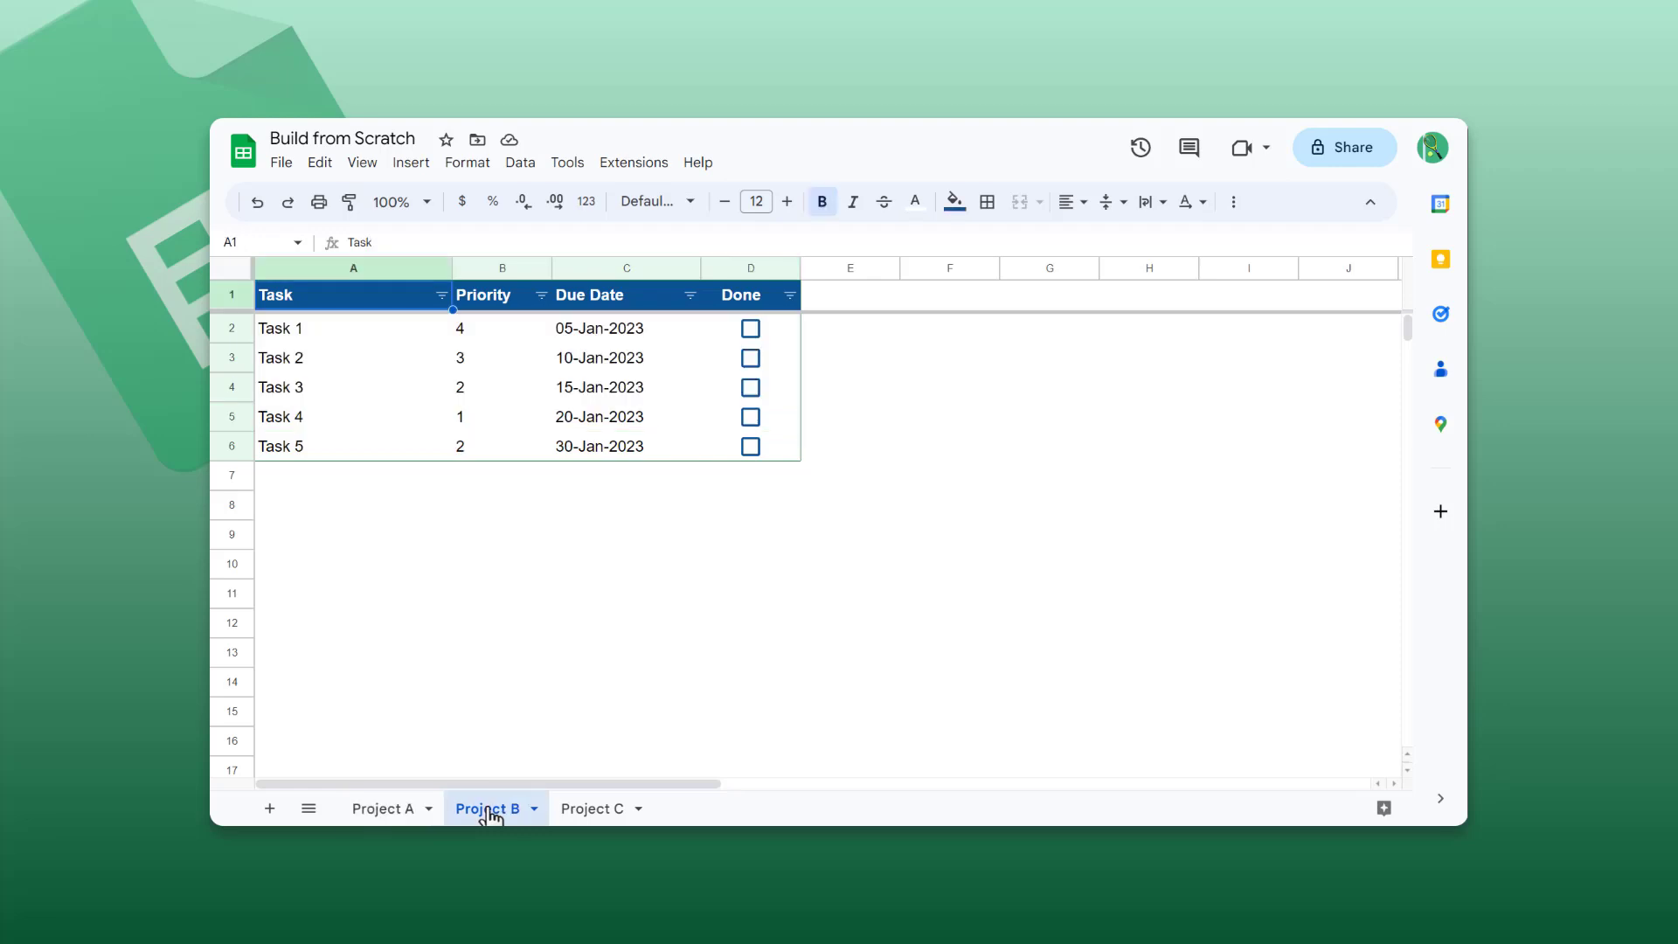
click(600, 814)
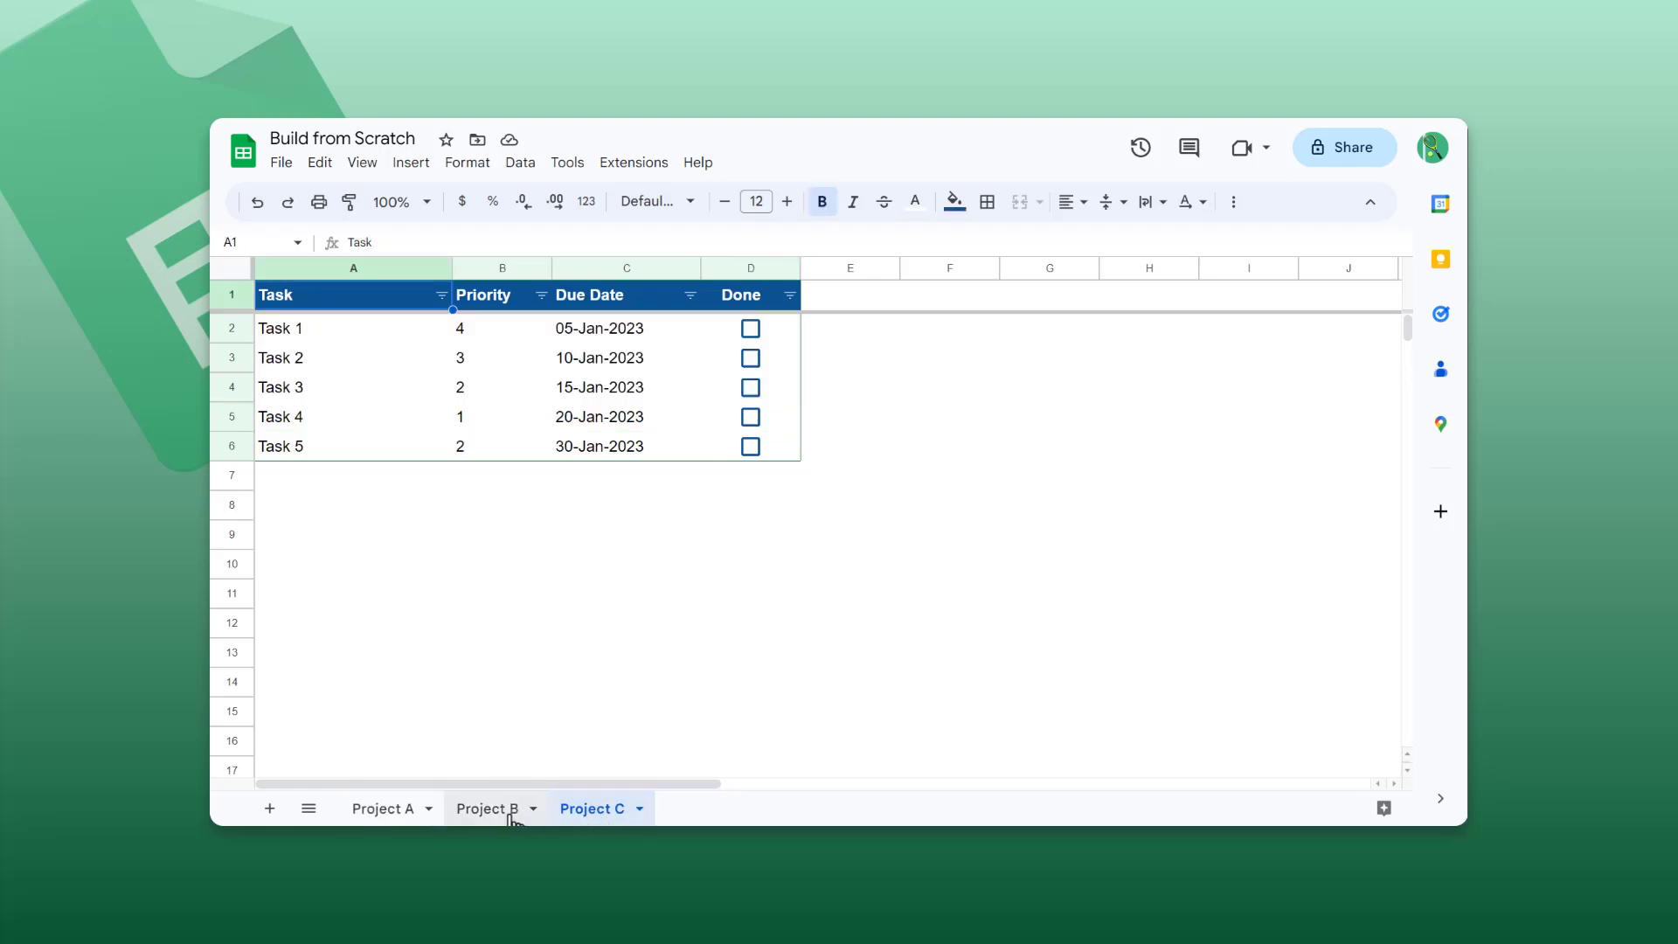
click(418, 813)
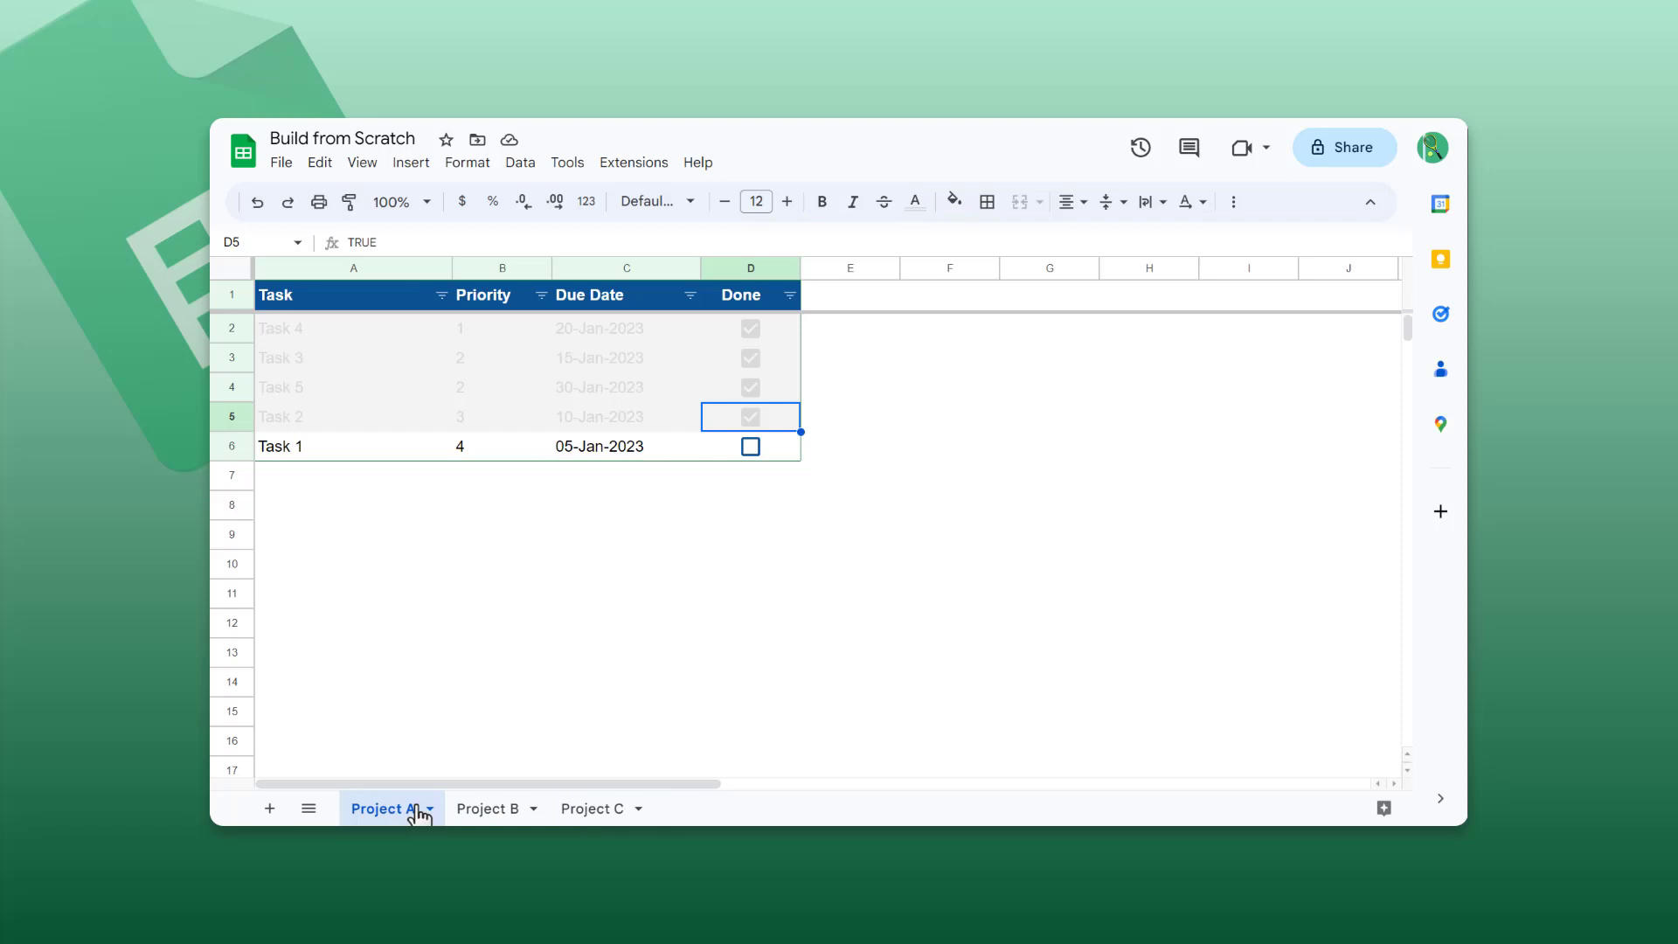
click(486, 810)
click(571, 811)
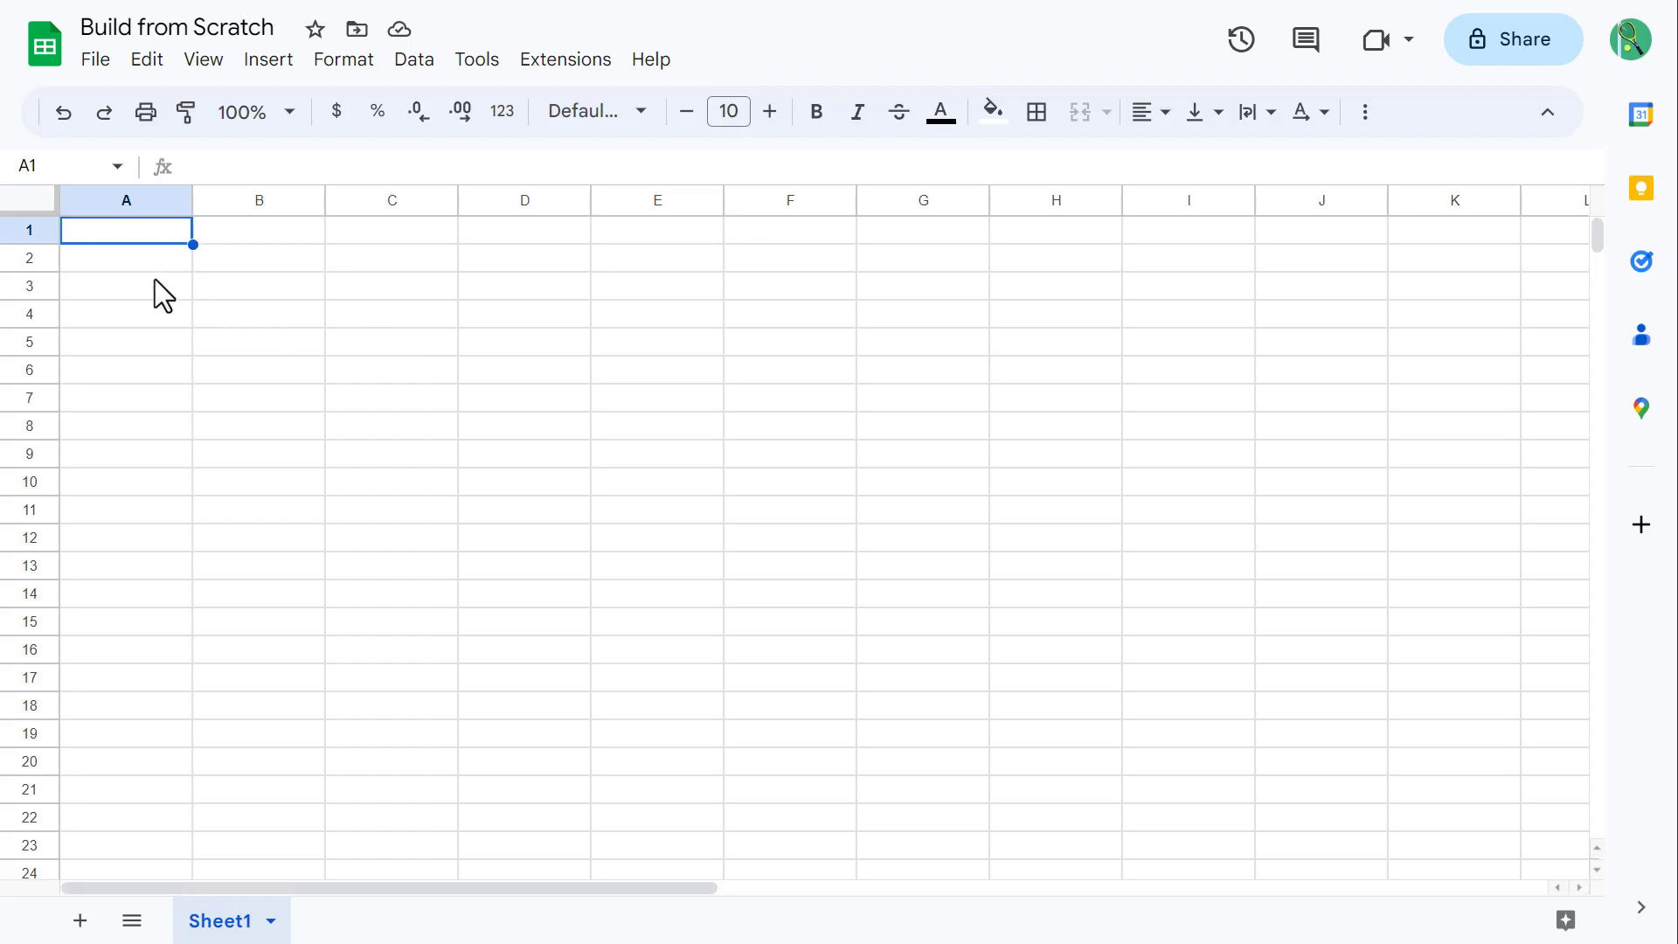
- Enter the headers Task, Priority, Due Date and Done across A1:D1
text(Task)
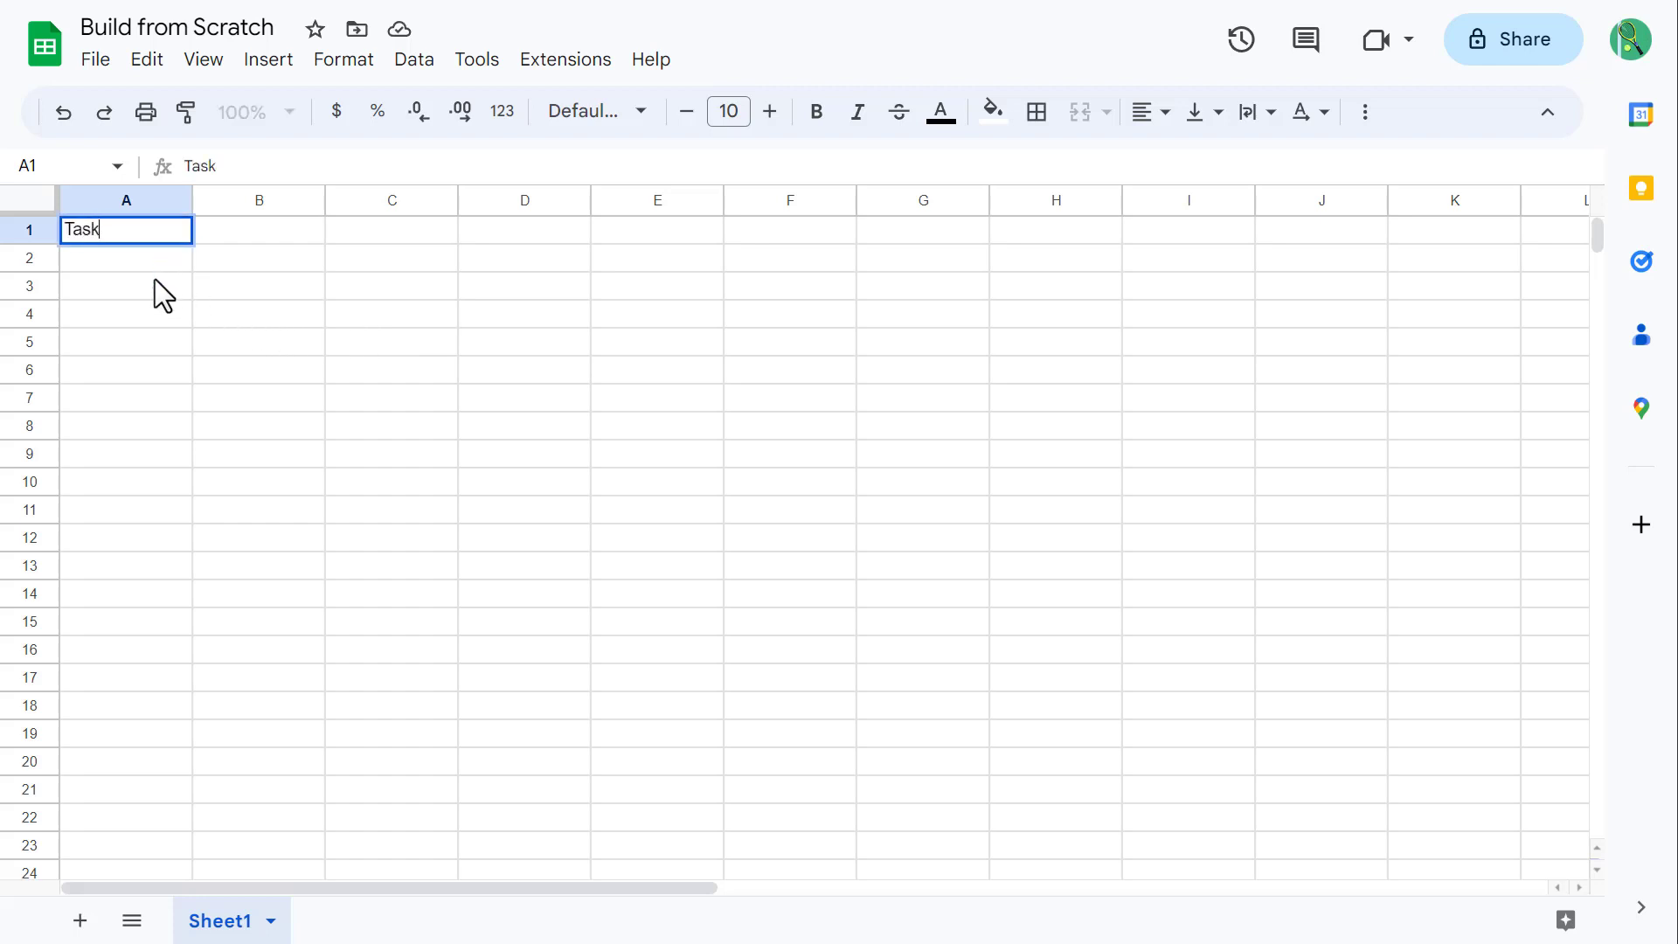
key(Tab)
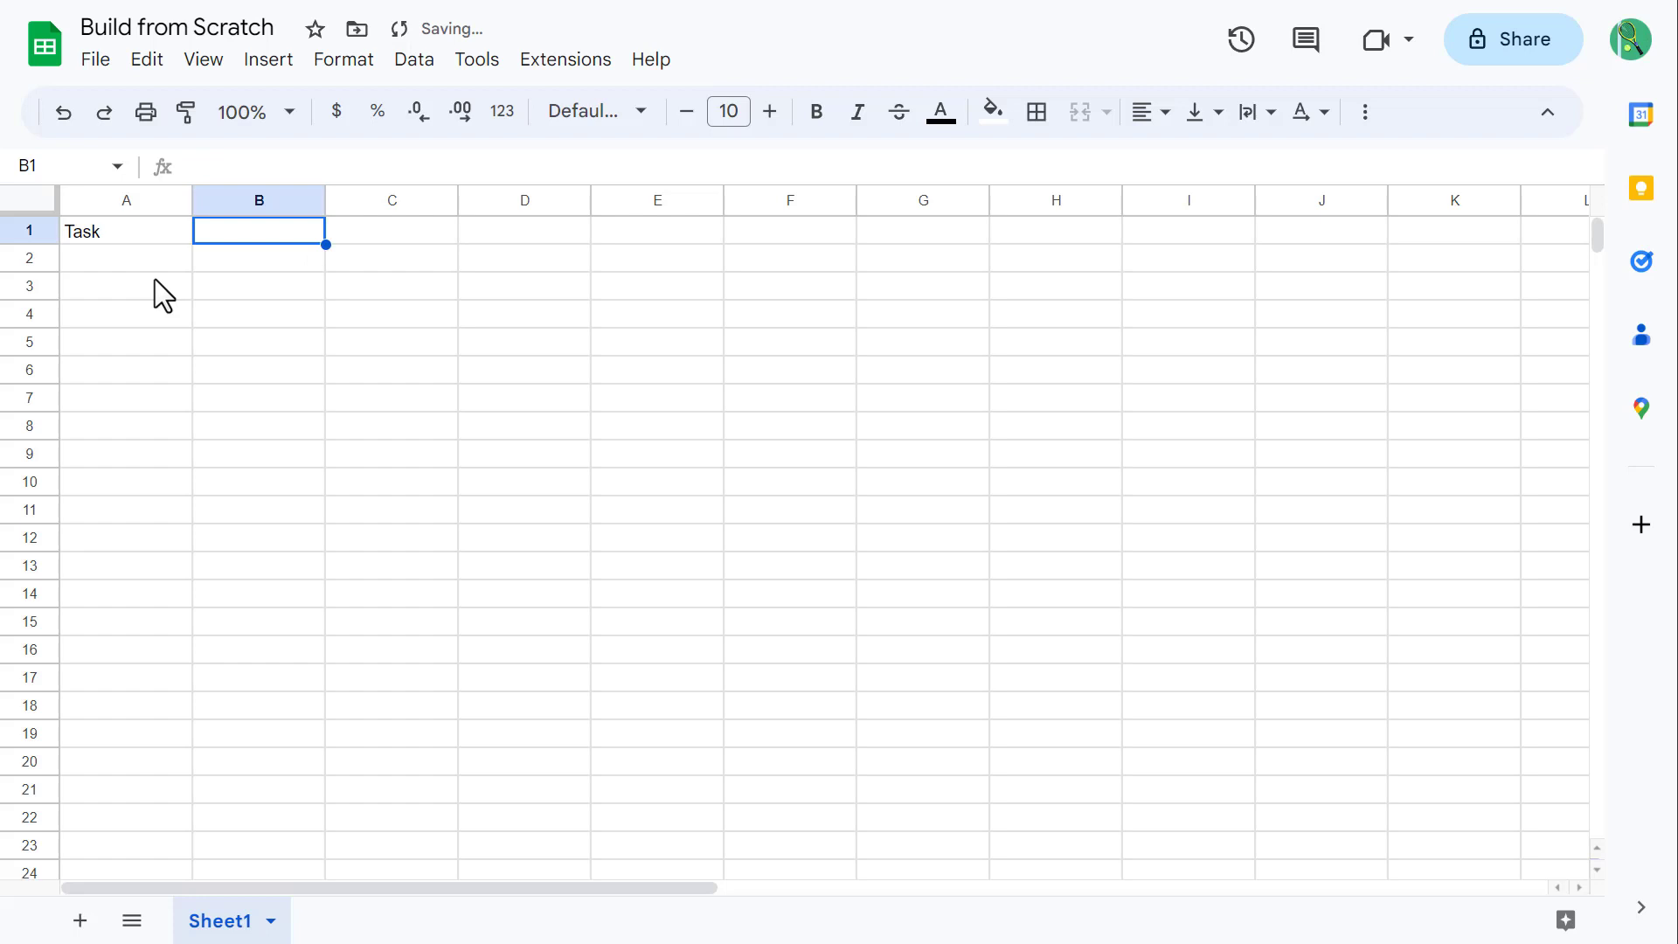
text(Prior)
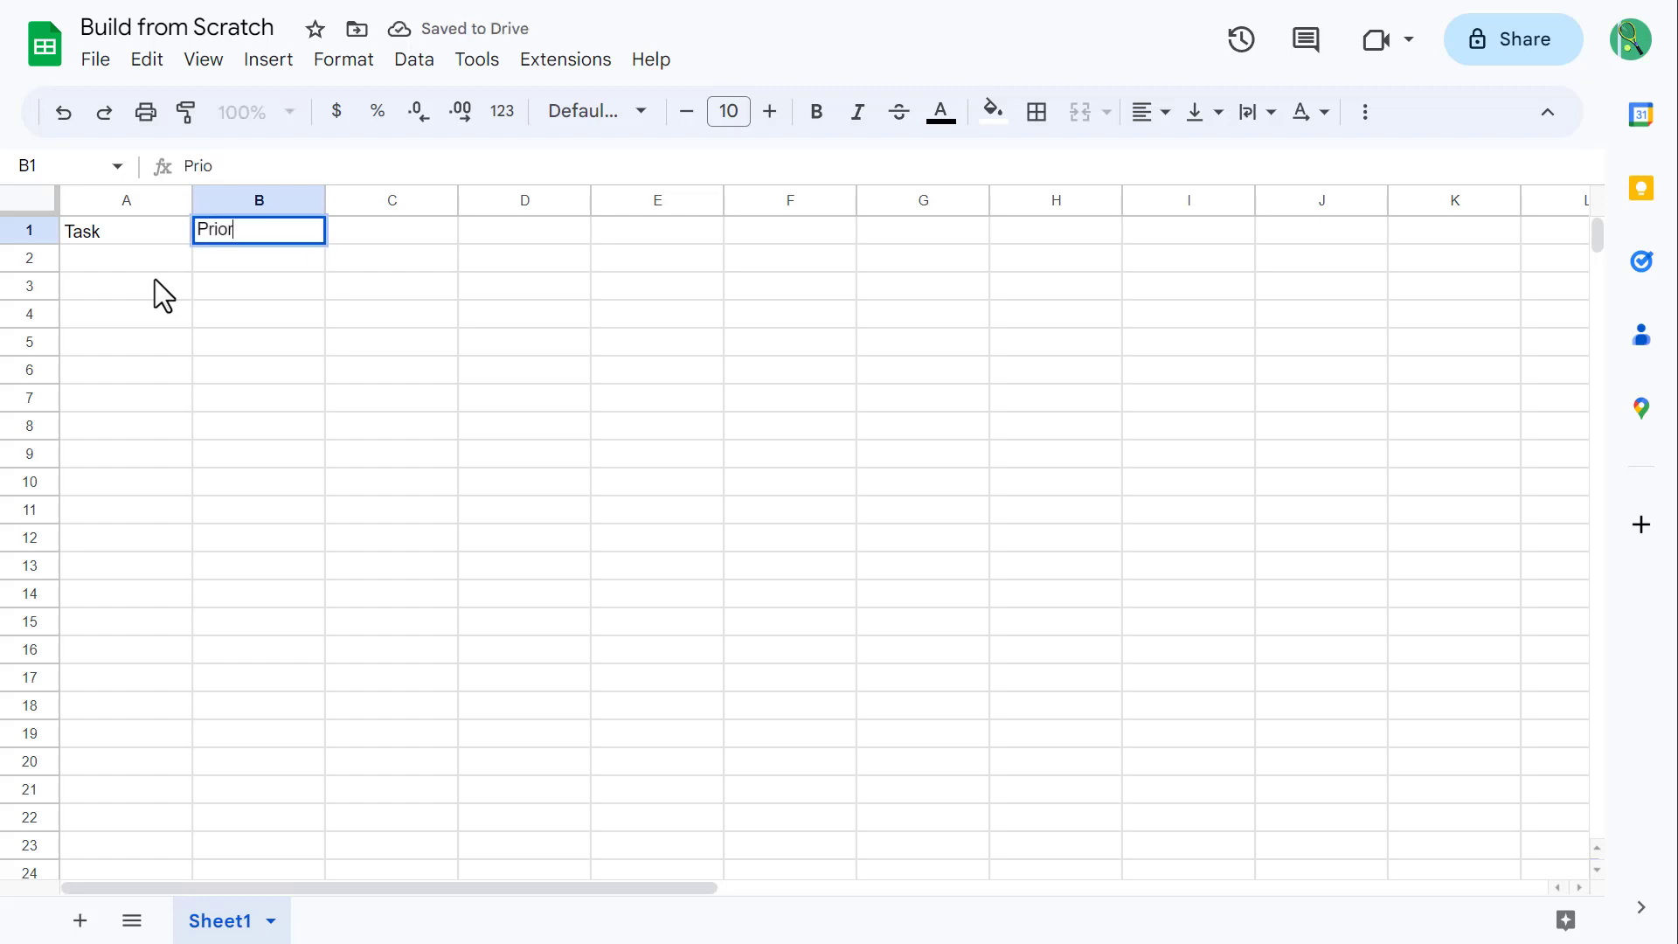
text(ity)
key(Tab)
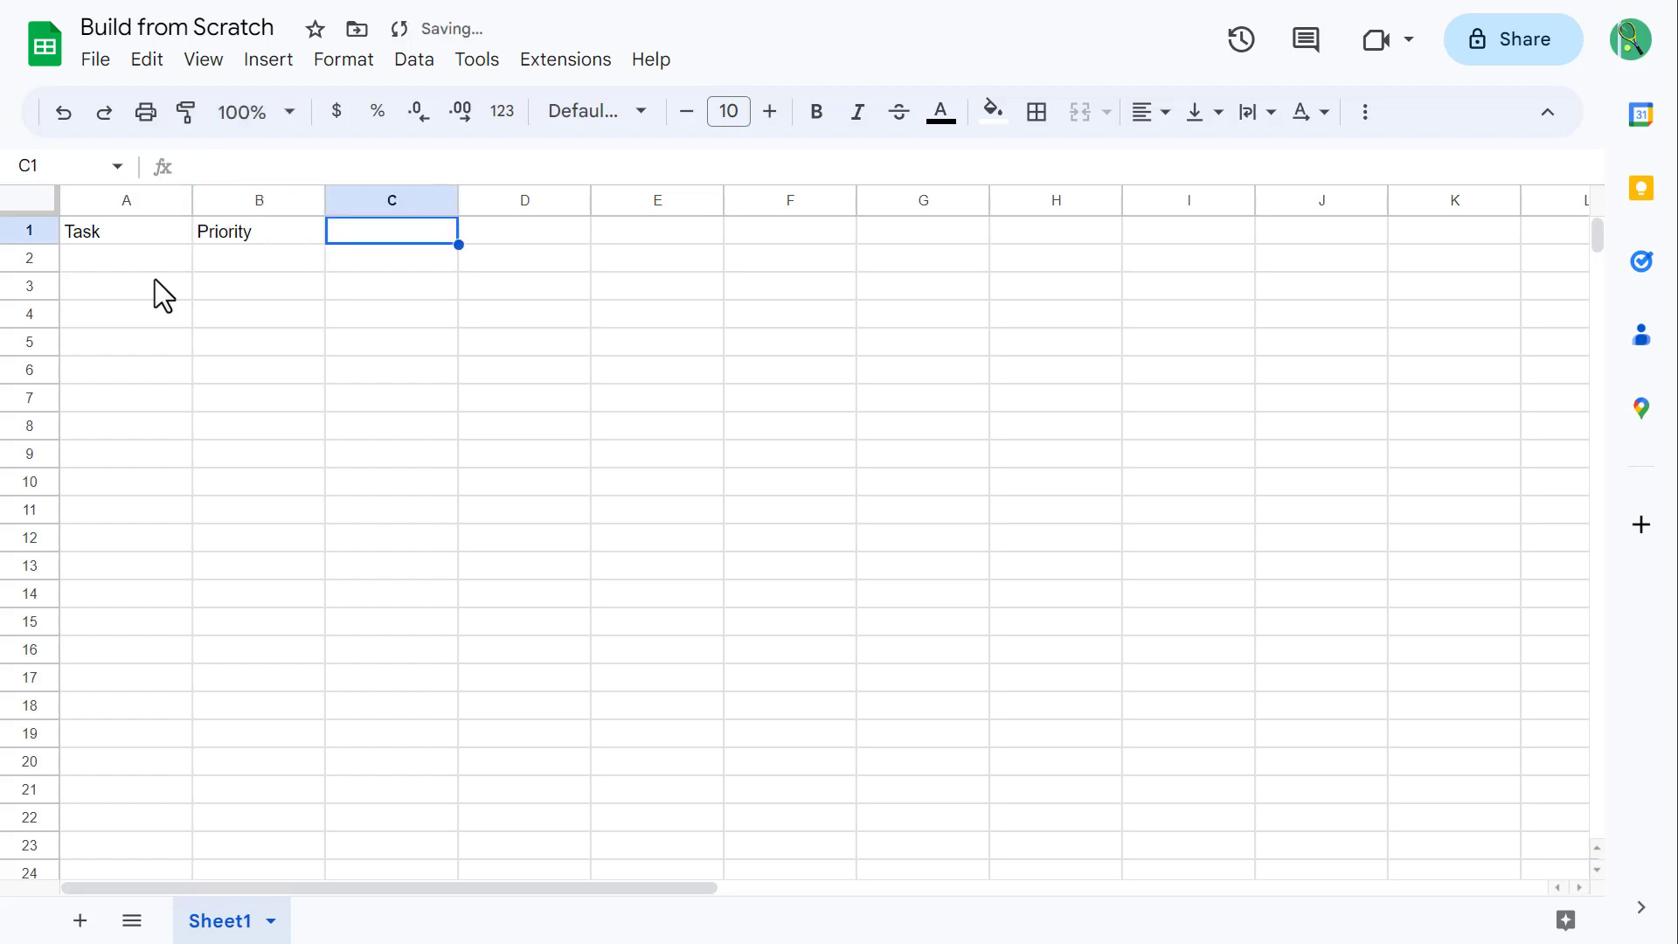
text(Due Date)
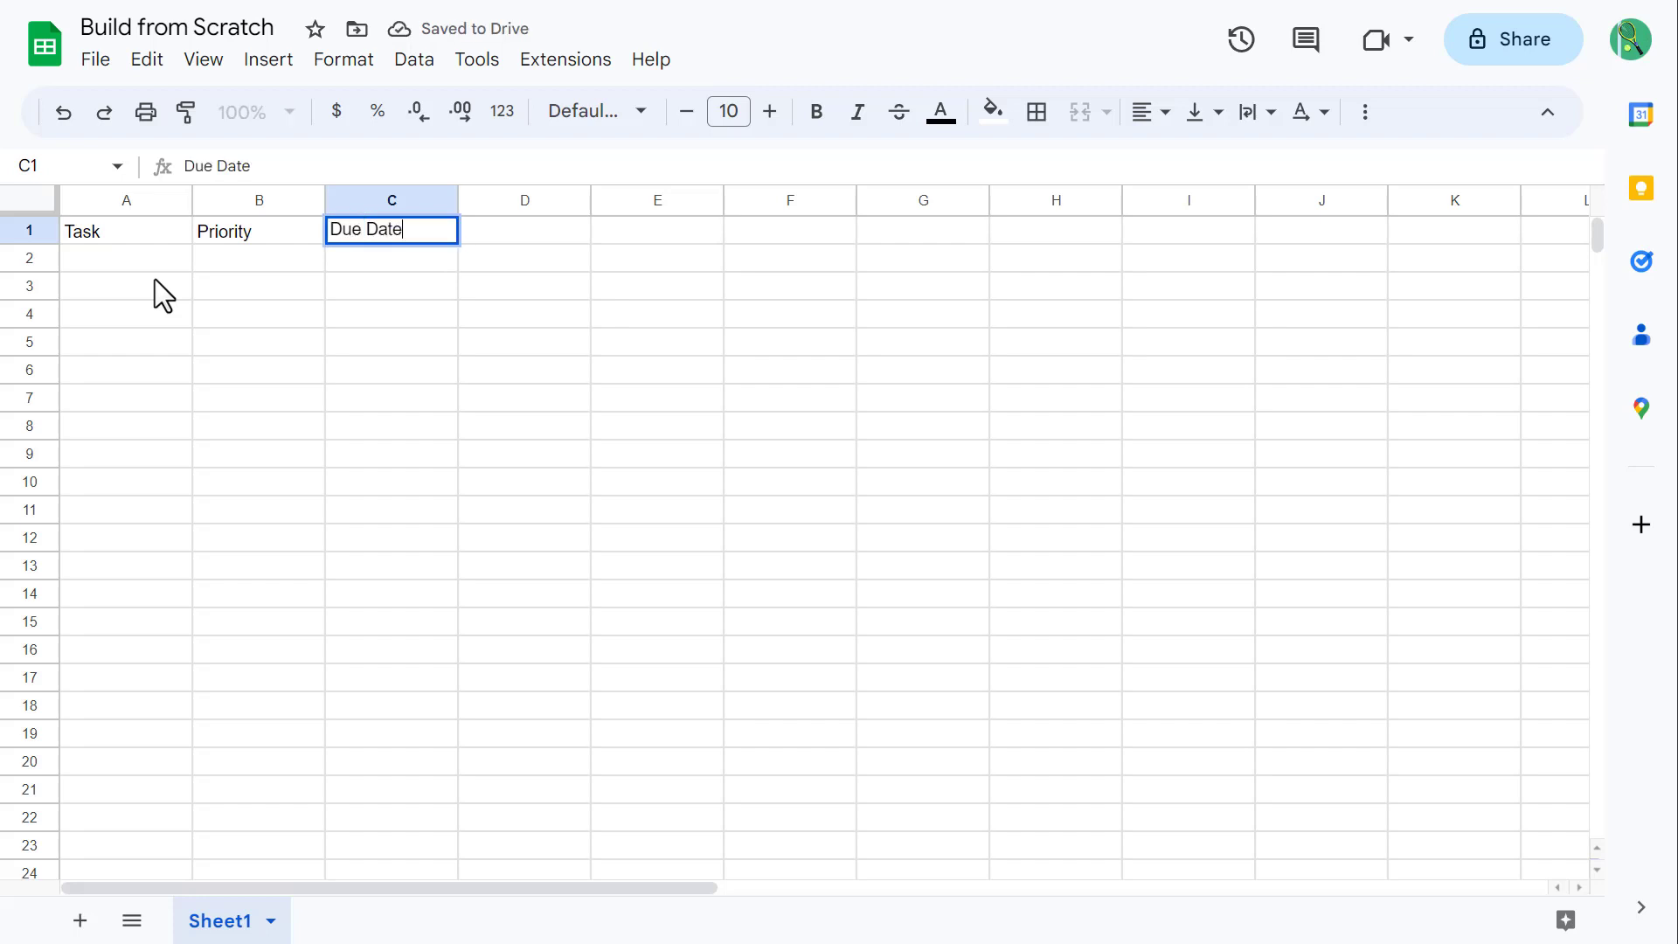
key(Tab)
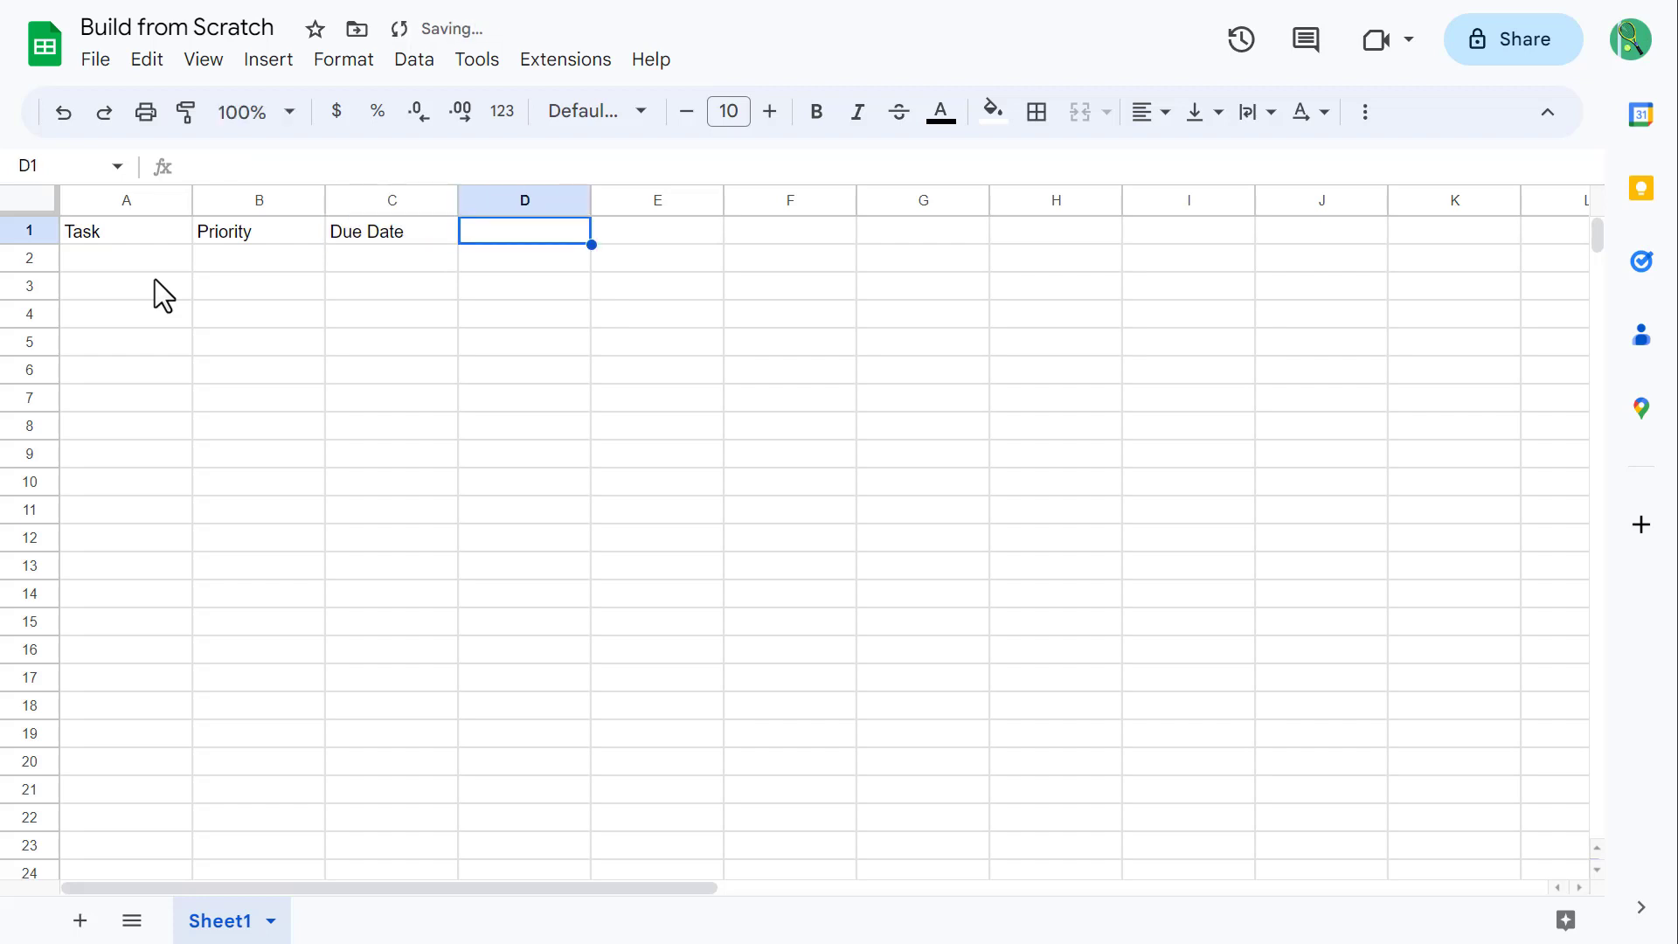
text(Done)
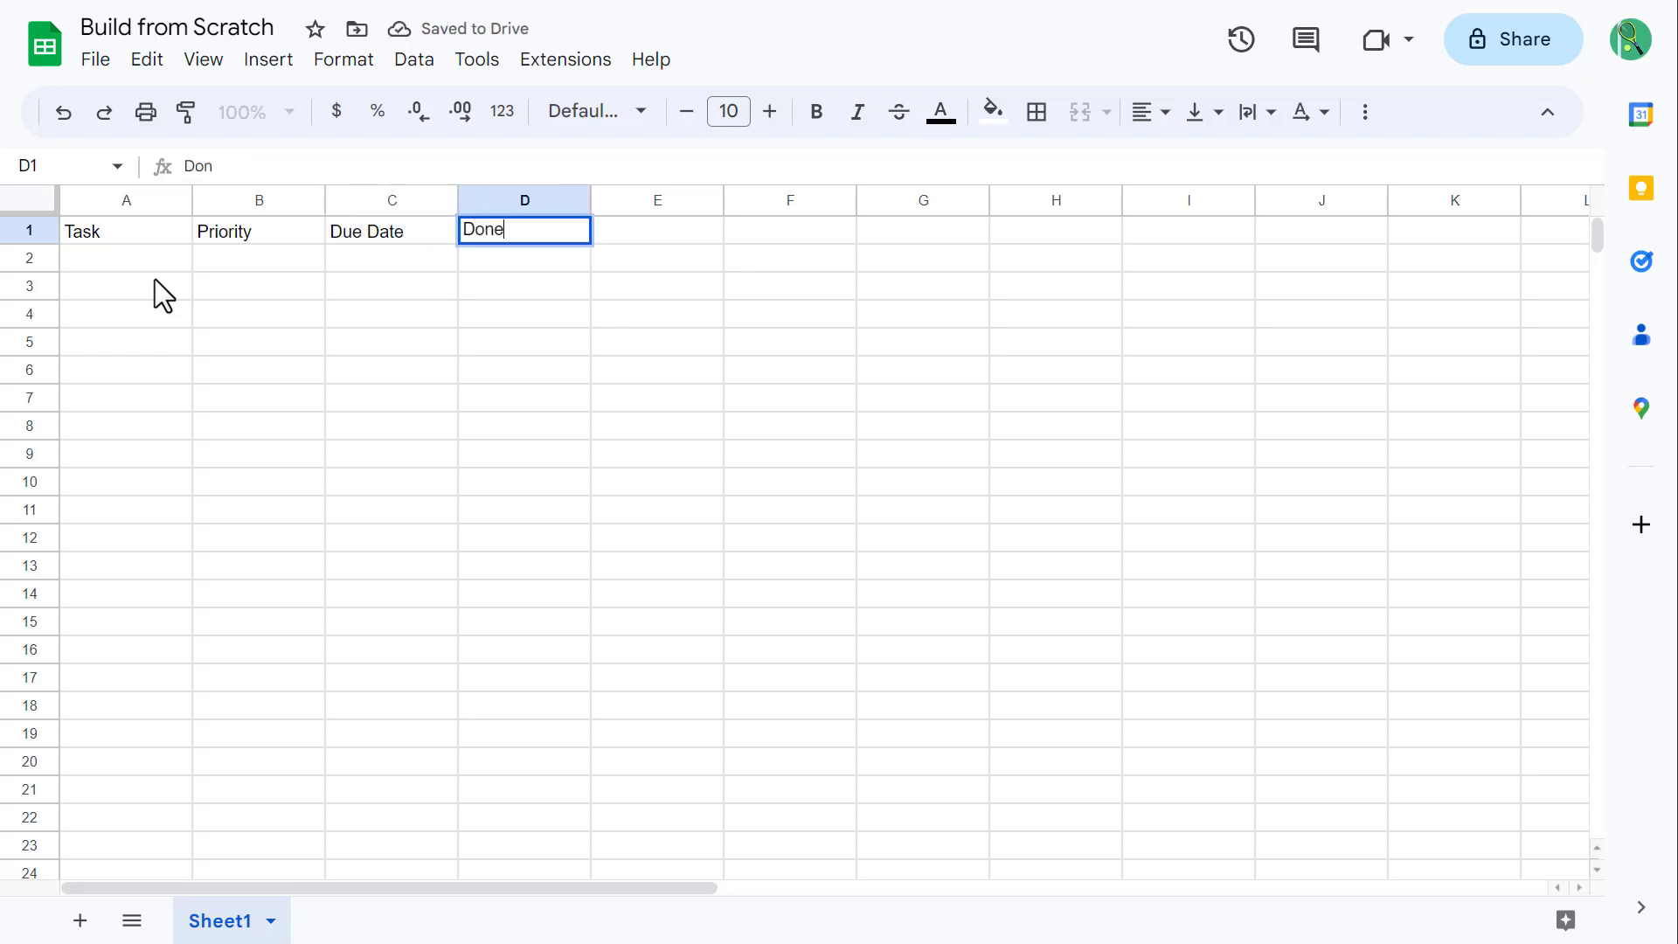
key(Return)
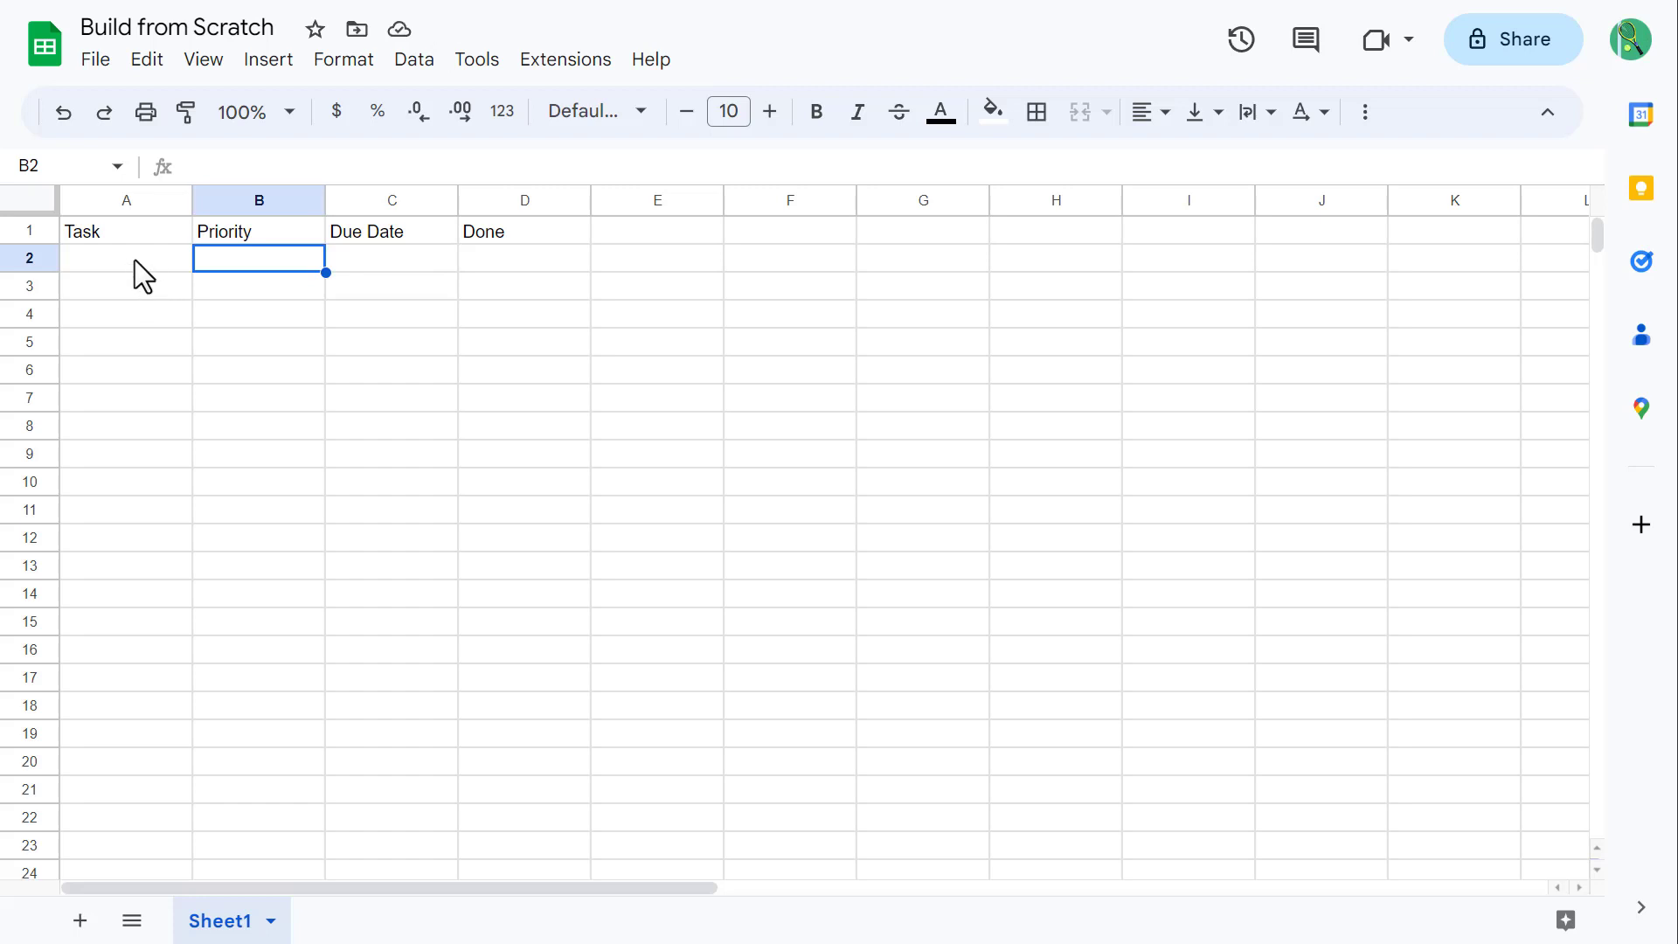
- Make the A1:D1 headers bold with dark blue fill and white text
drag(133, 229, 539, 229)
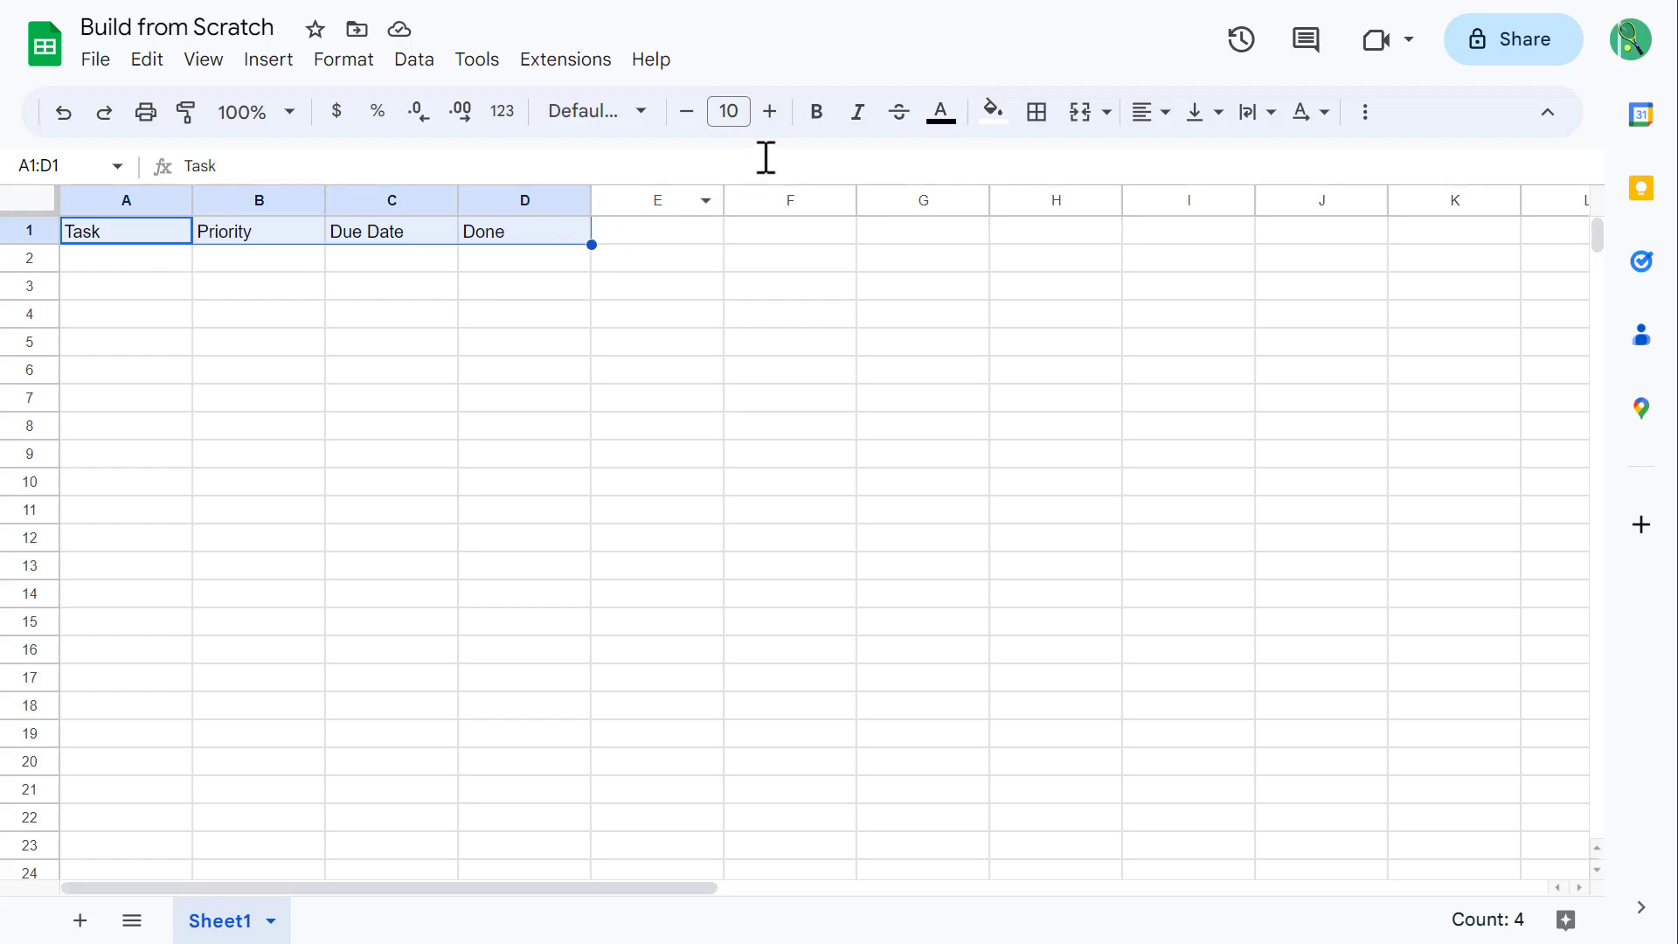
click(822, 113)
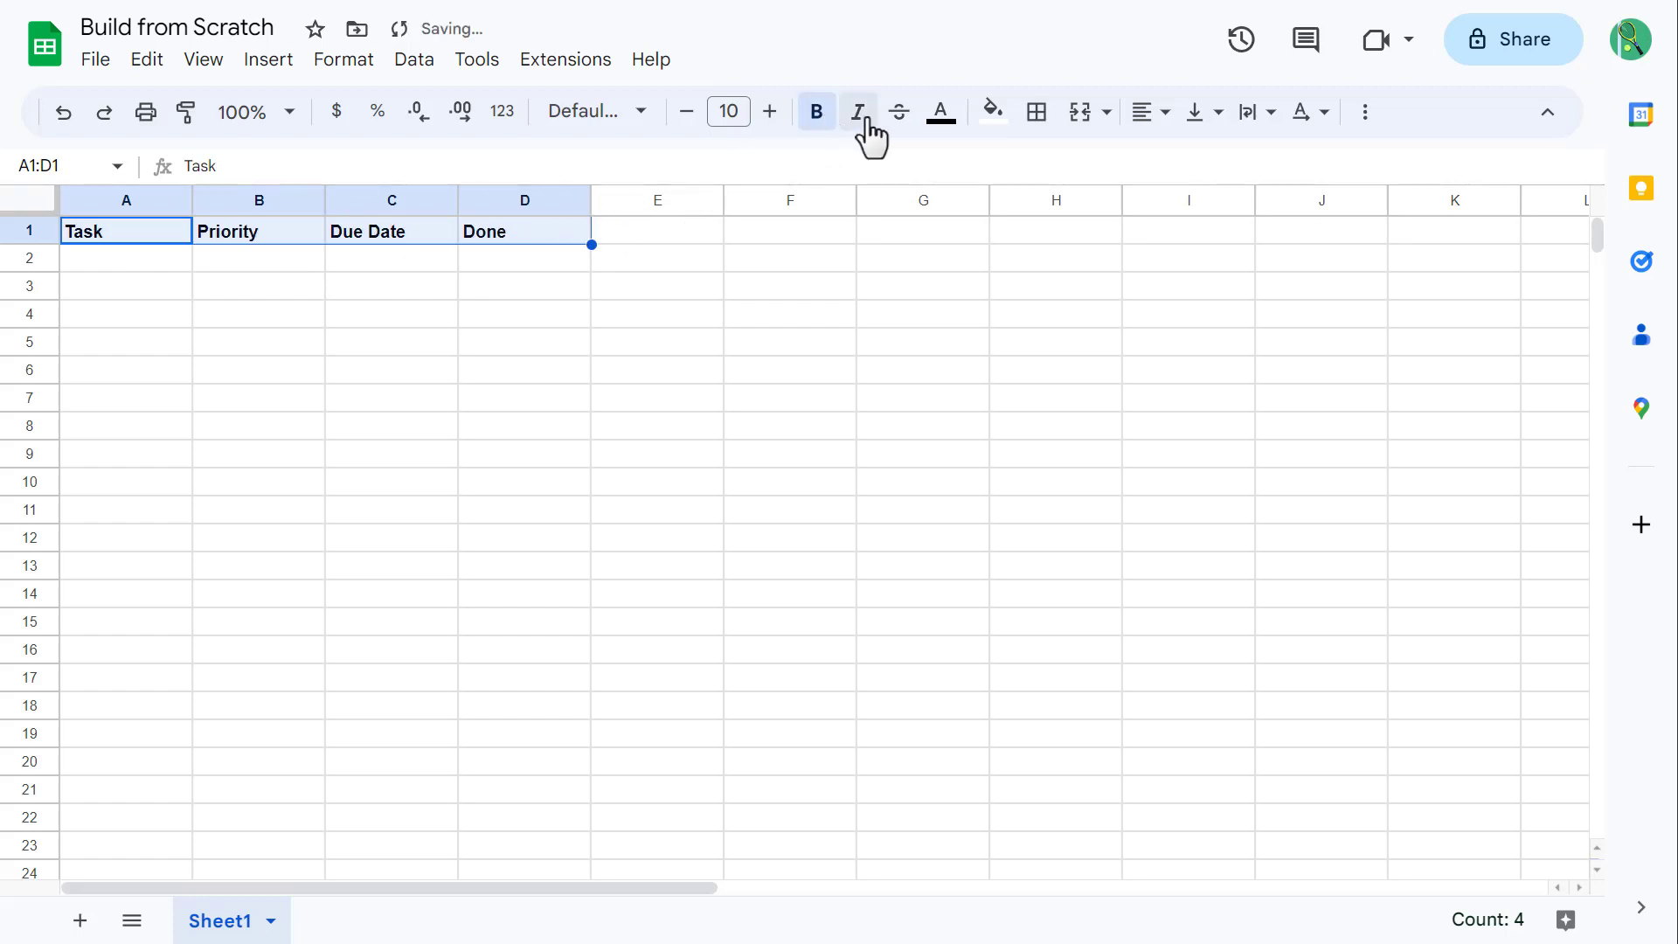
click(1001, 109)
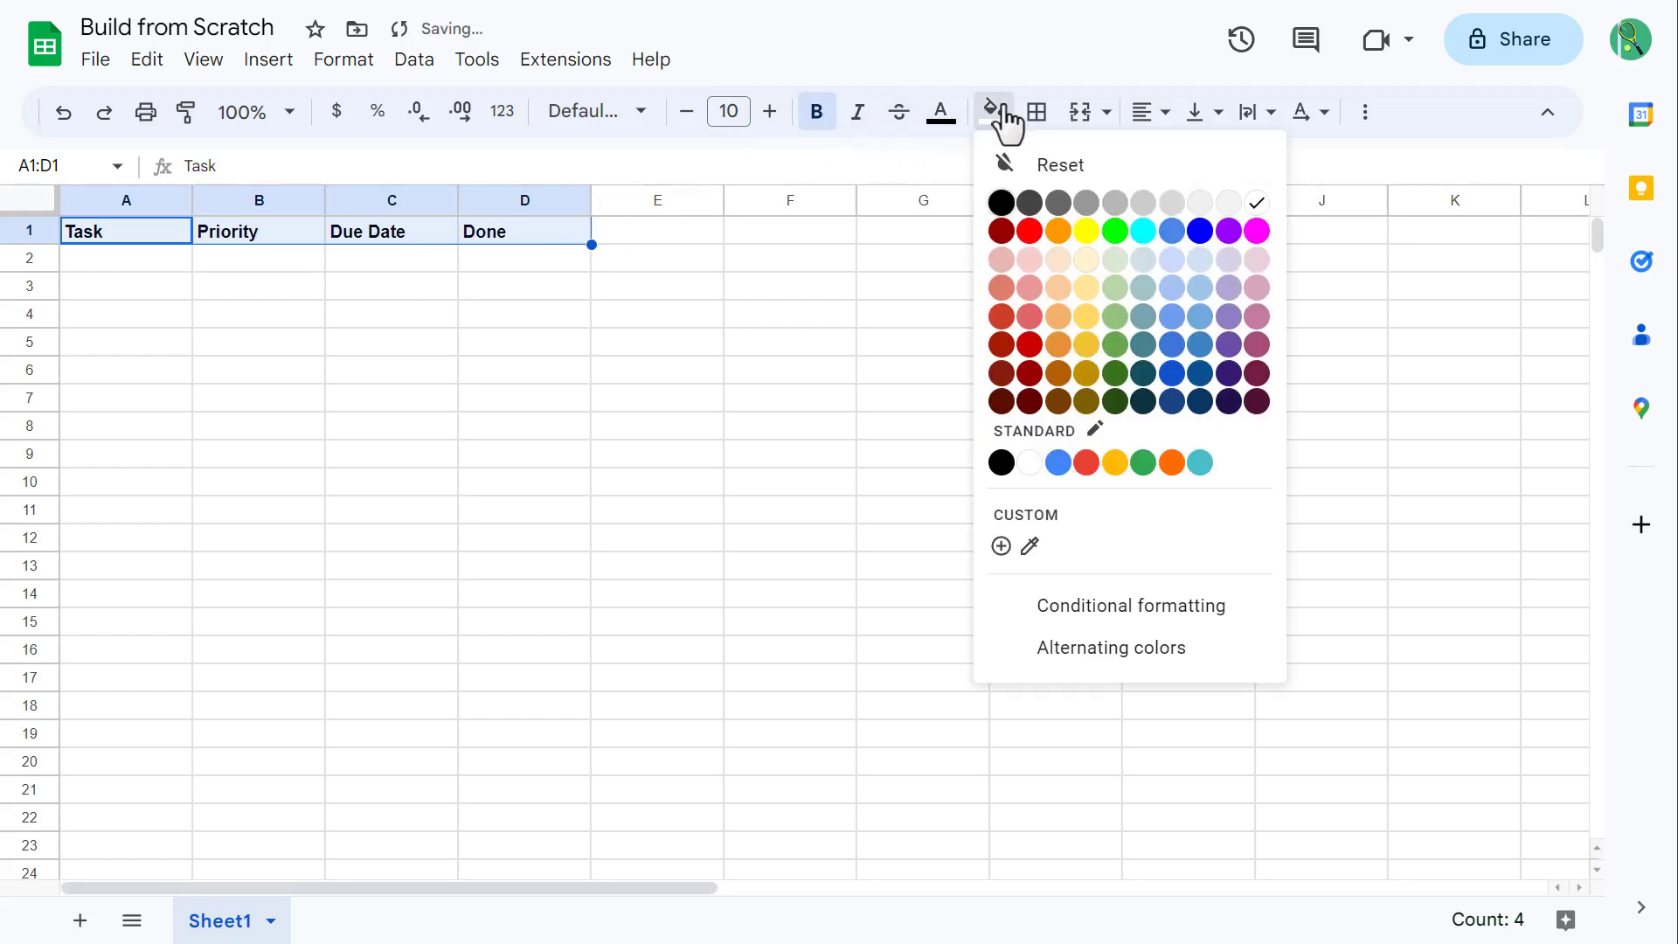
click(1200, 374)
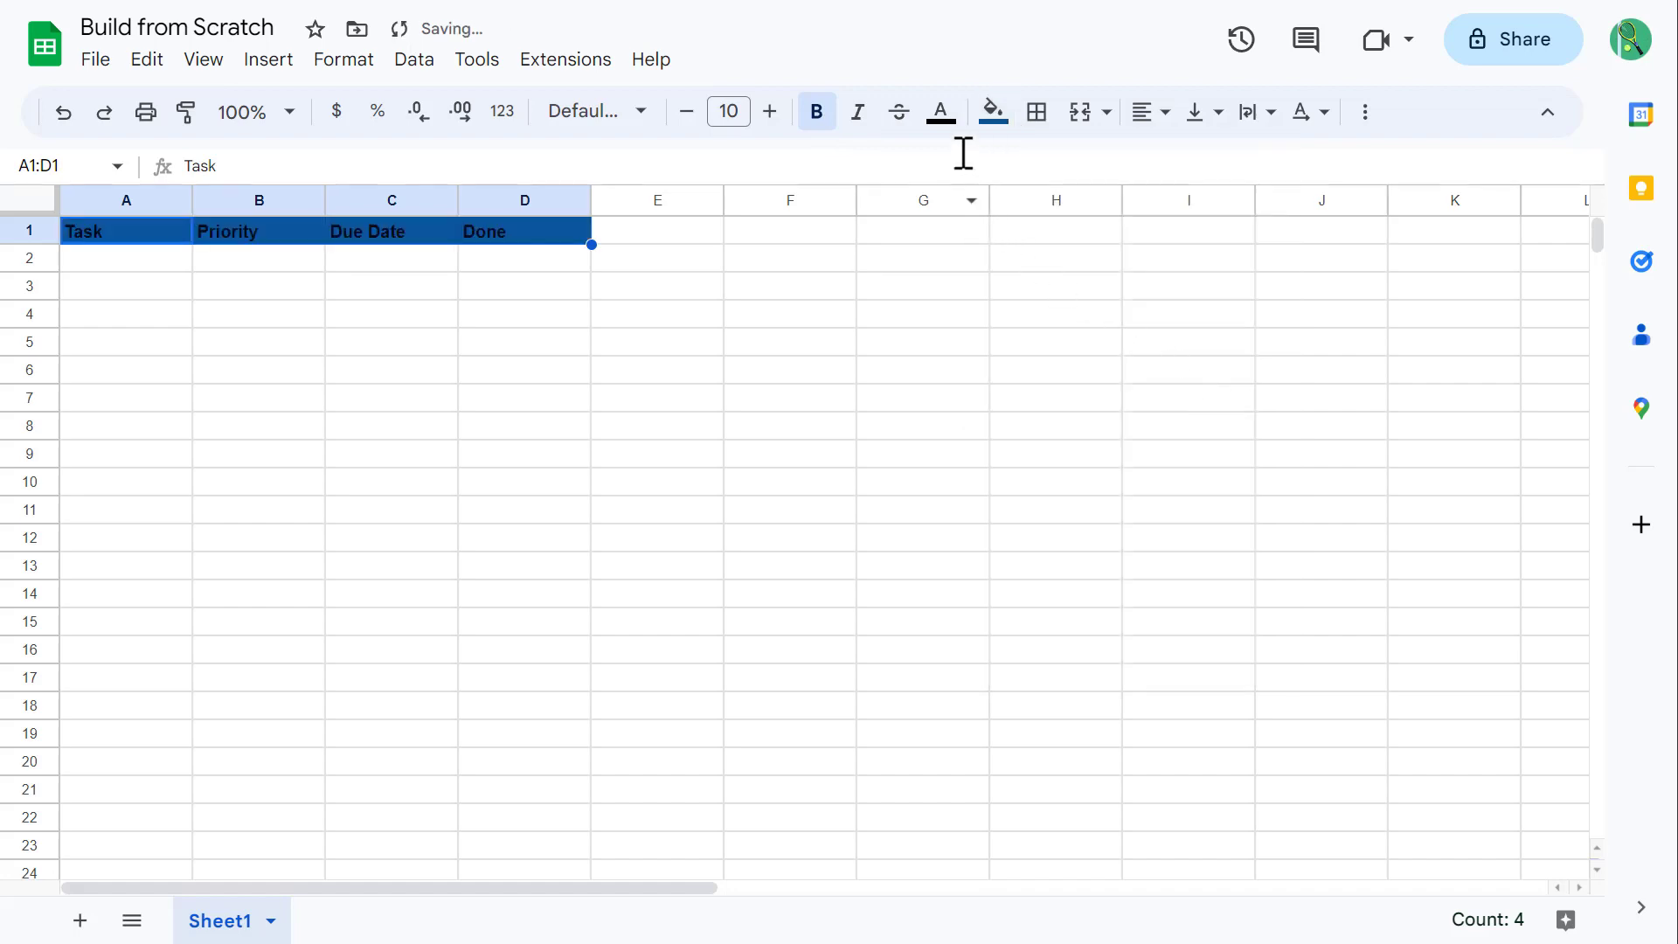
click(943, 113)
click(1205, 204)
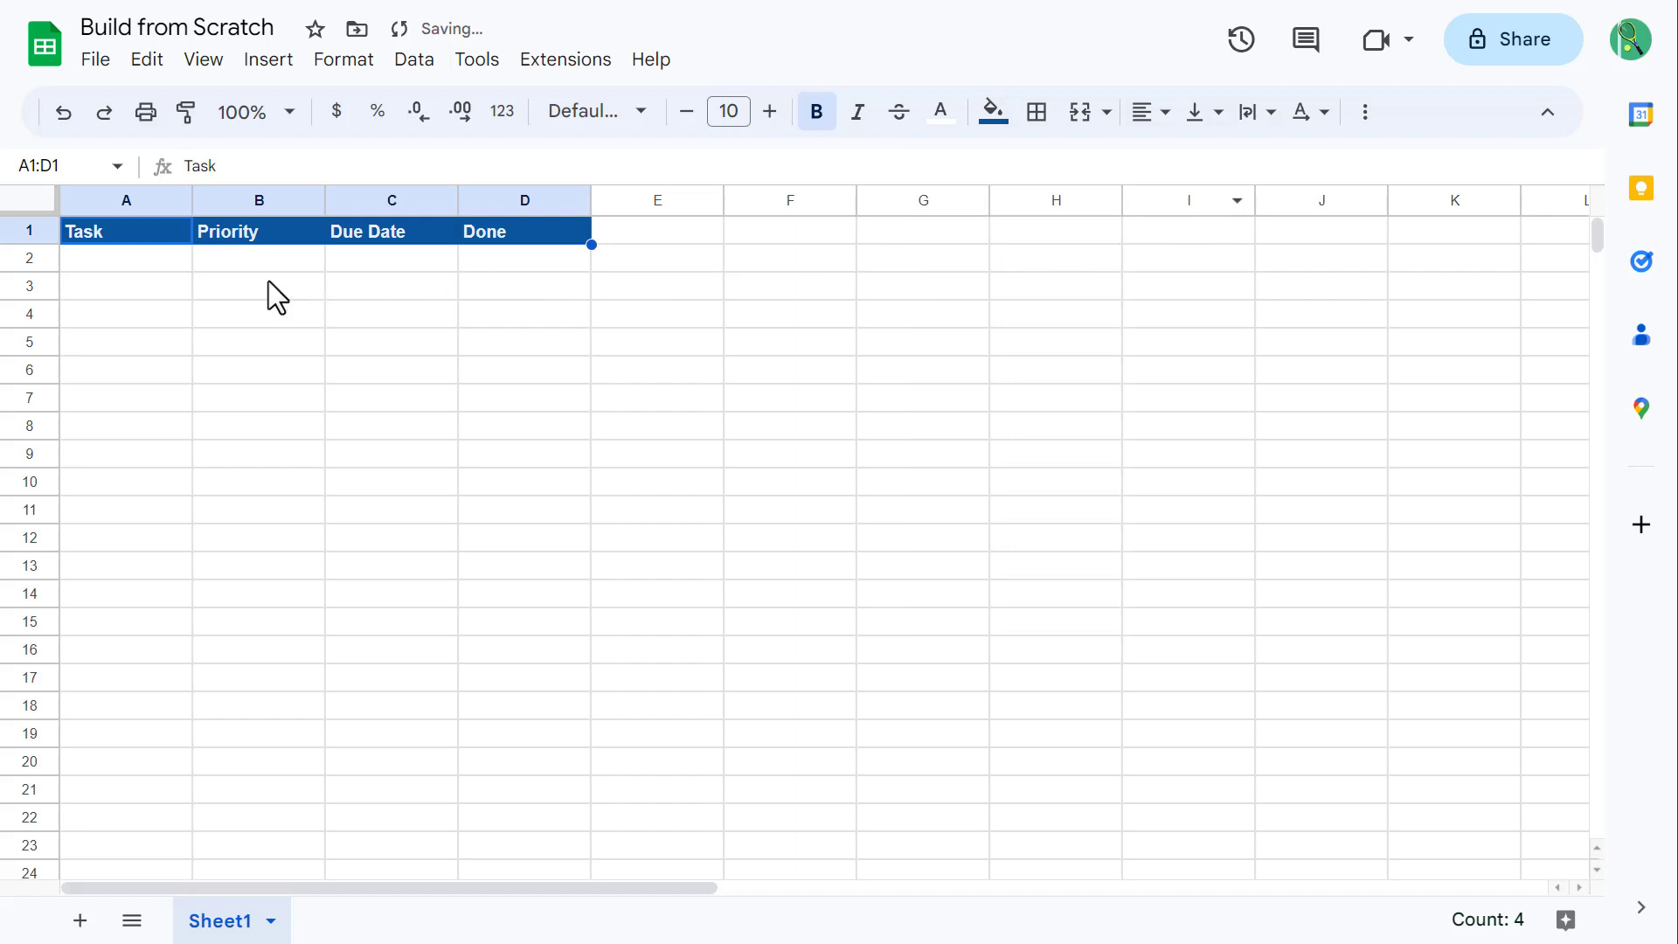
- Enter Task 1 through Task 4 in cells A2:A5
click(154, 260)
text(Task 1)
key(Return)
text(Task 2)
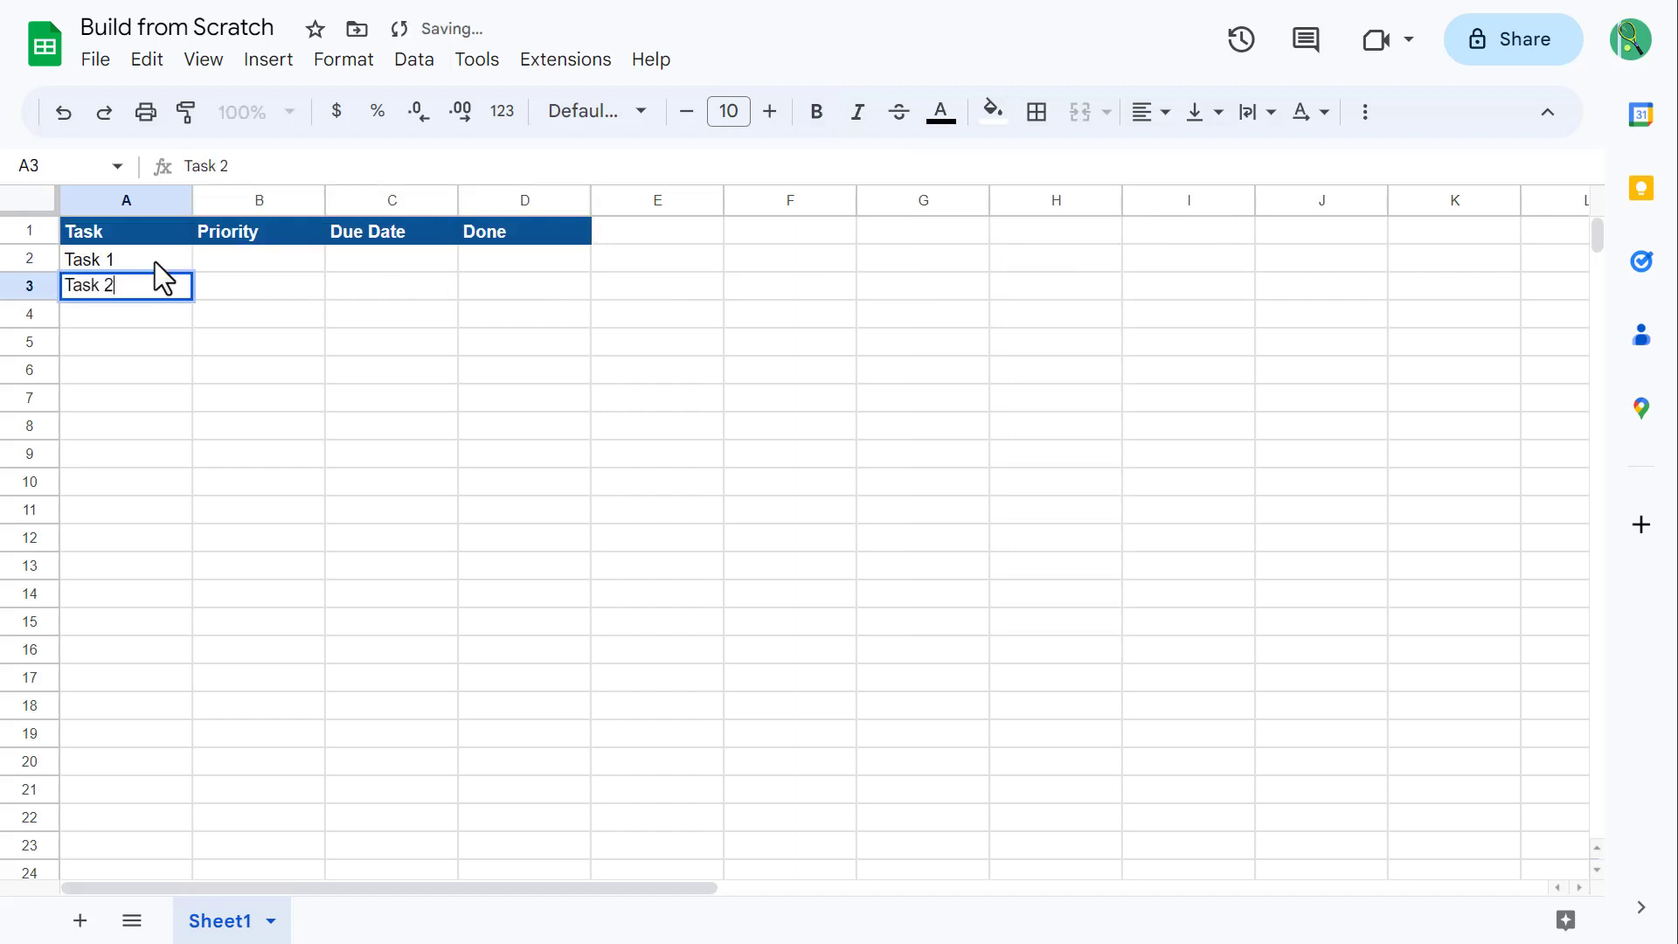
key(Return)
text(Task 3)
key(Return)
text(T)
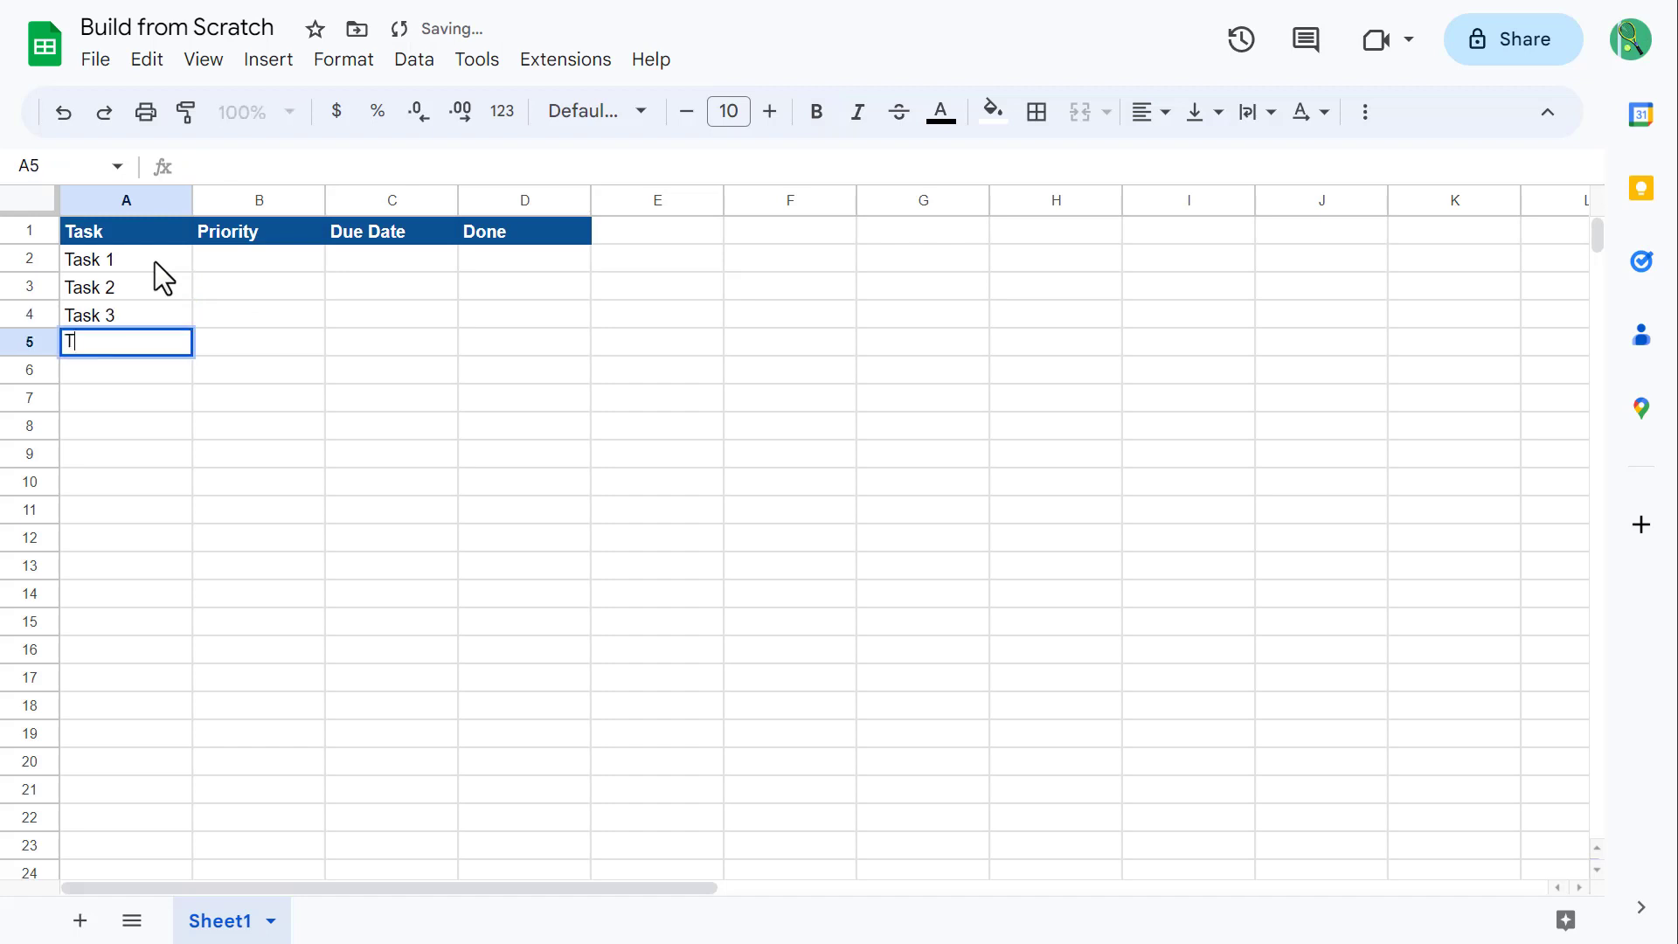
text(ask 4)
key(Tab)
- Enter priorities 4, 3, 2, 1 in column B and due dates 1/5, 1/10, 1/15, 1/20 in column C
click(213, 264)
text(4 3 2 1)
click(355, 259)
text(1/5)
key(Return)
text(1/10)
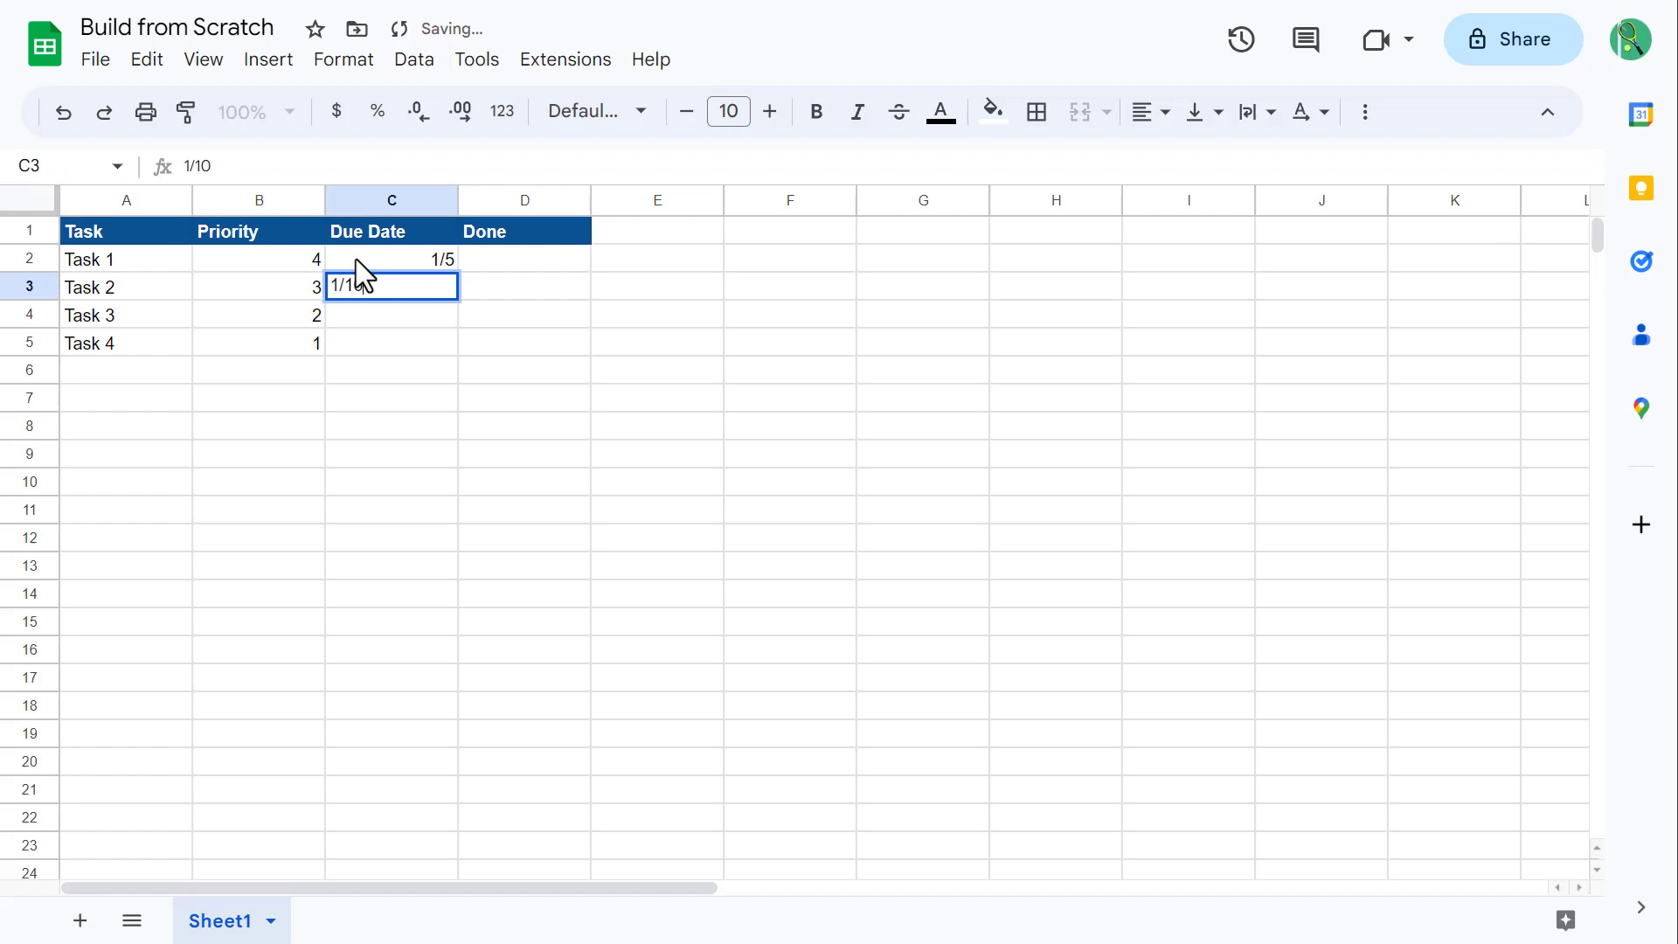
key(Return)
text(1/15)
key(Return)
text(1/20)
key(Return)
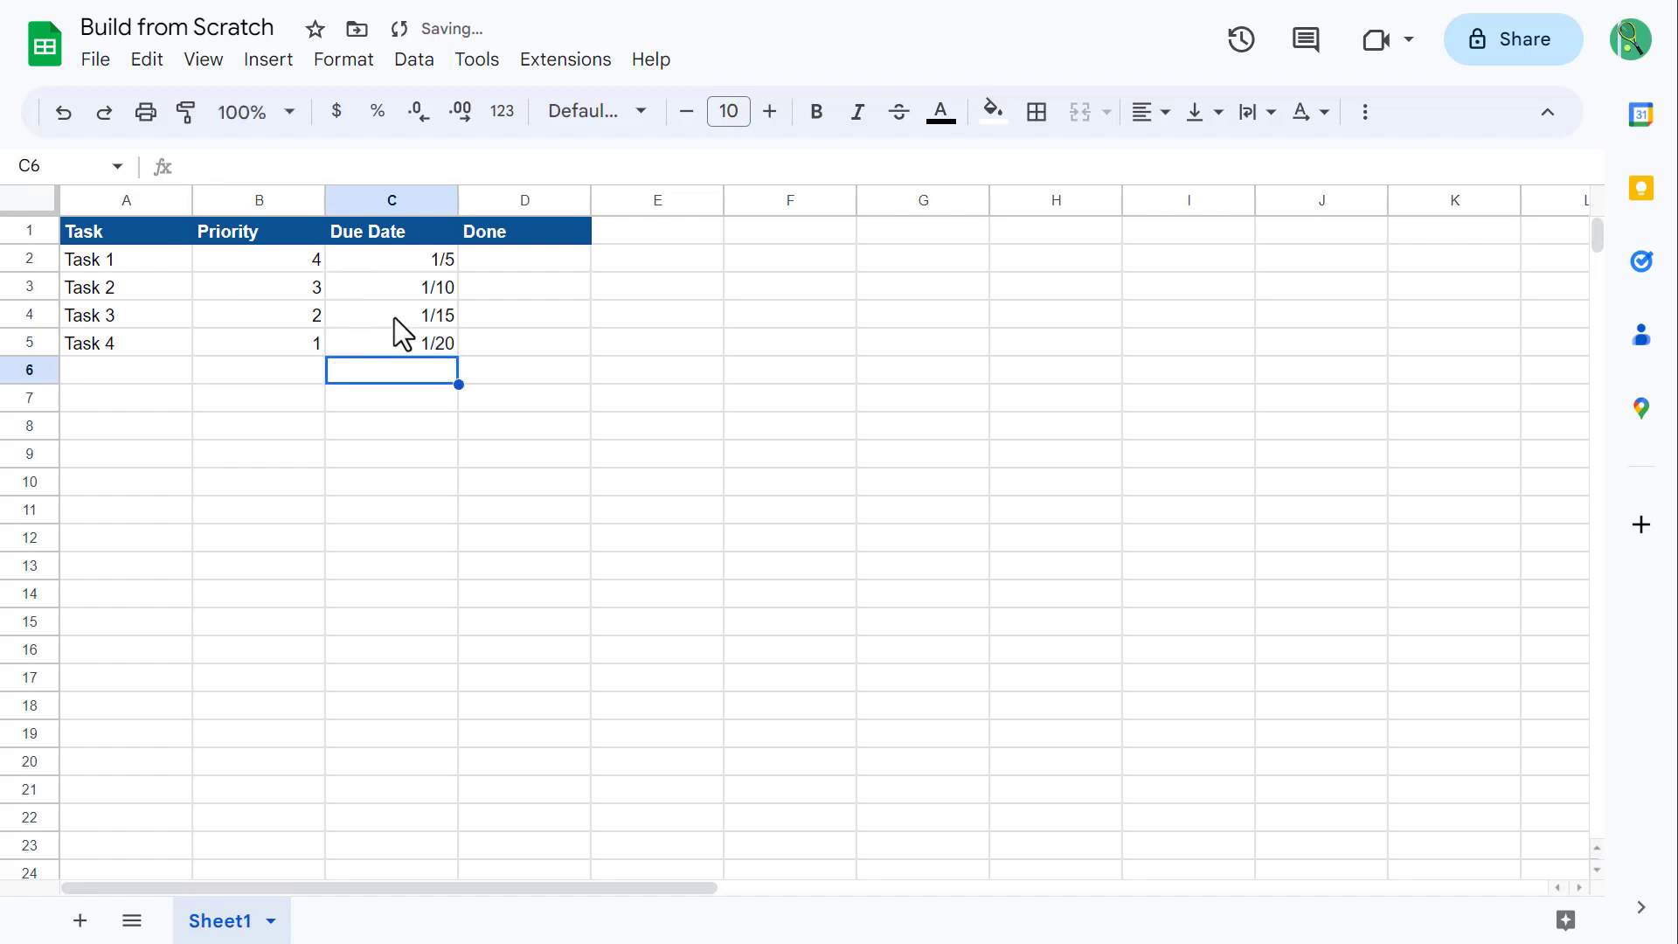
click(549, 367)
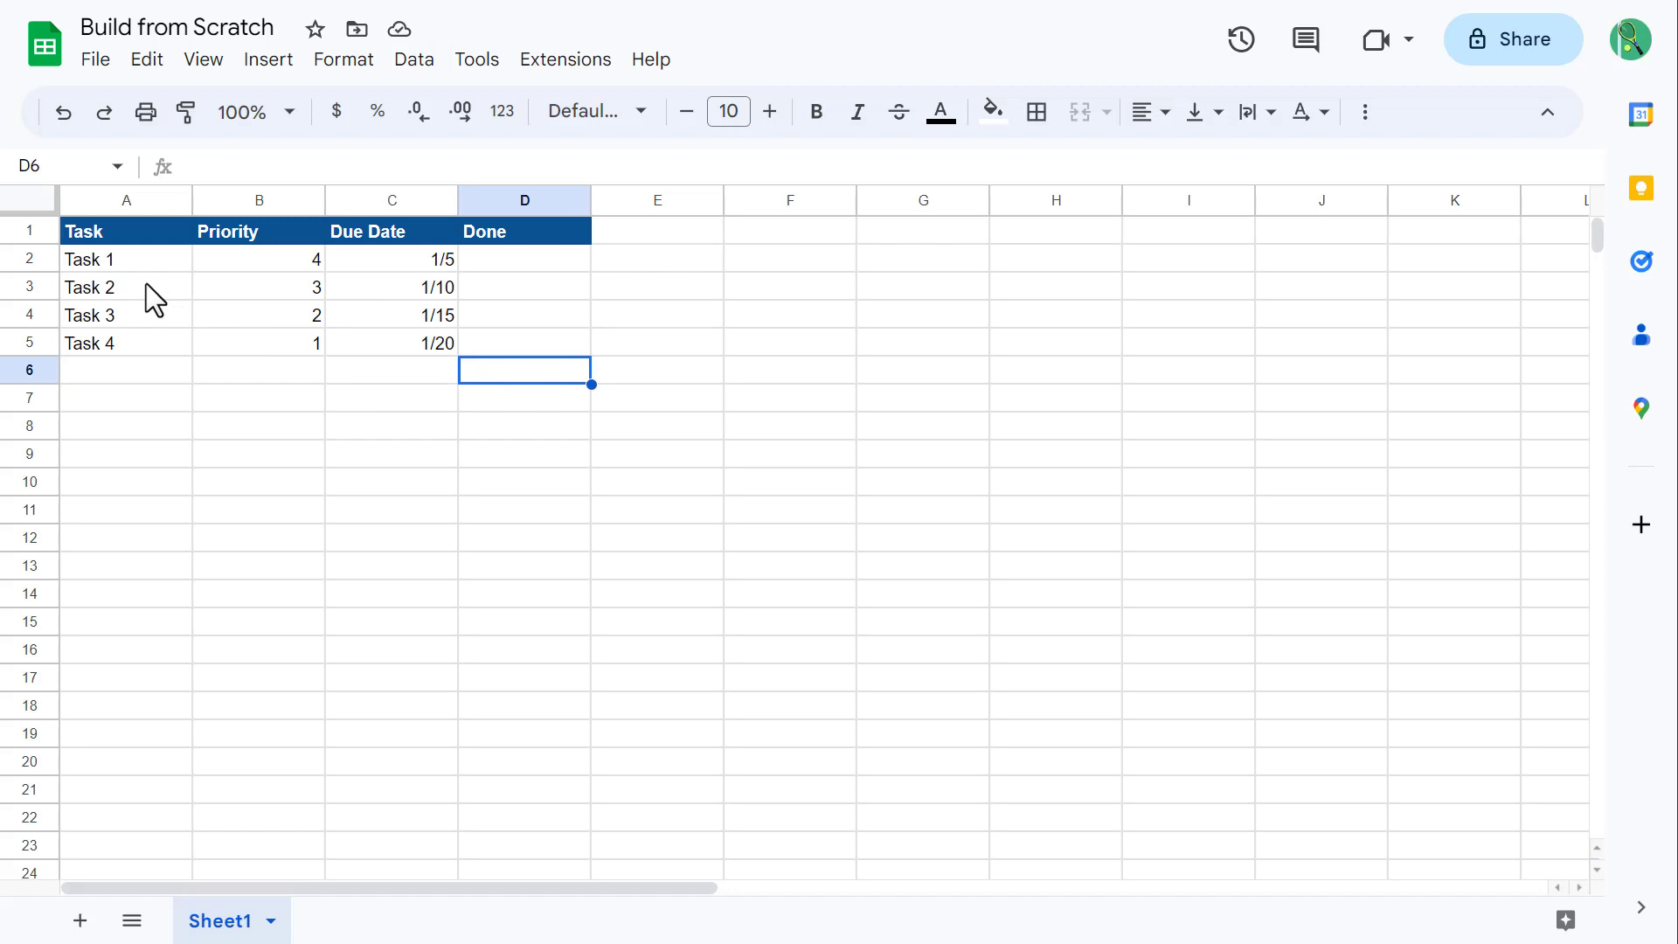
- Select rows 1 to 1000 by entering the range 1:1000 in the Name box
click(23, 197)
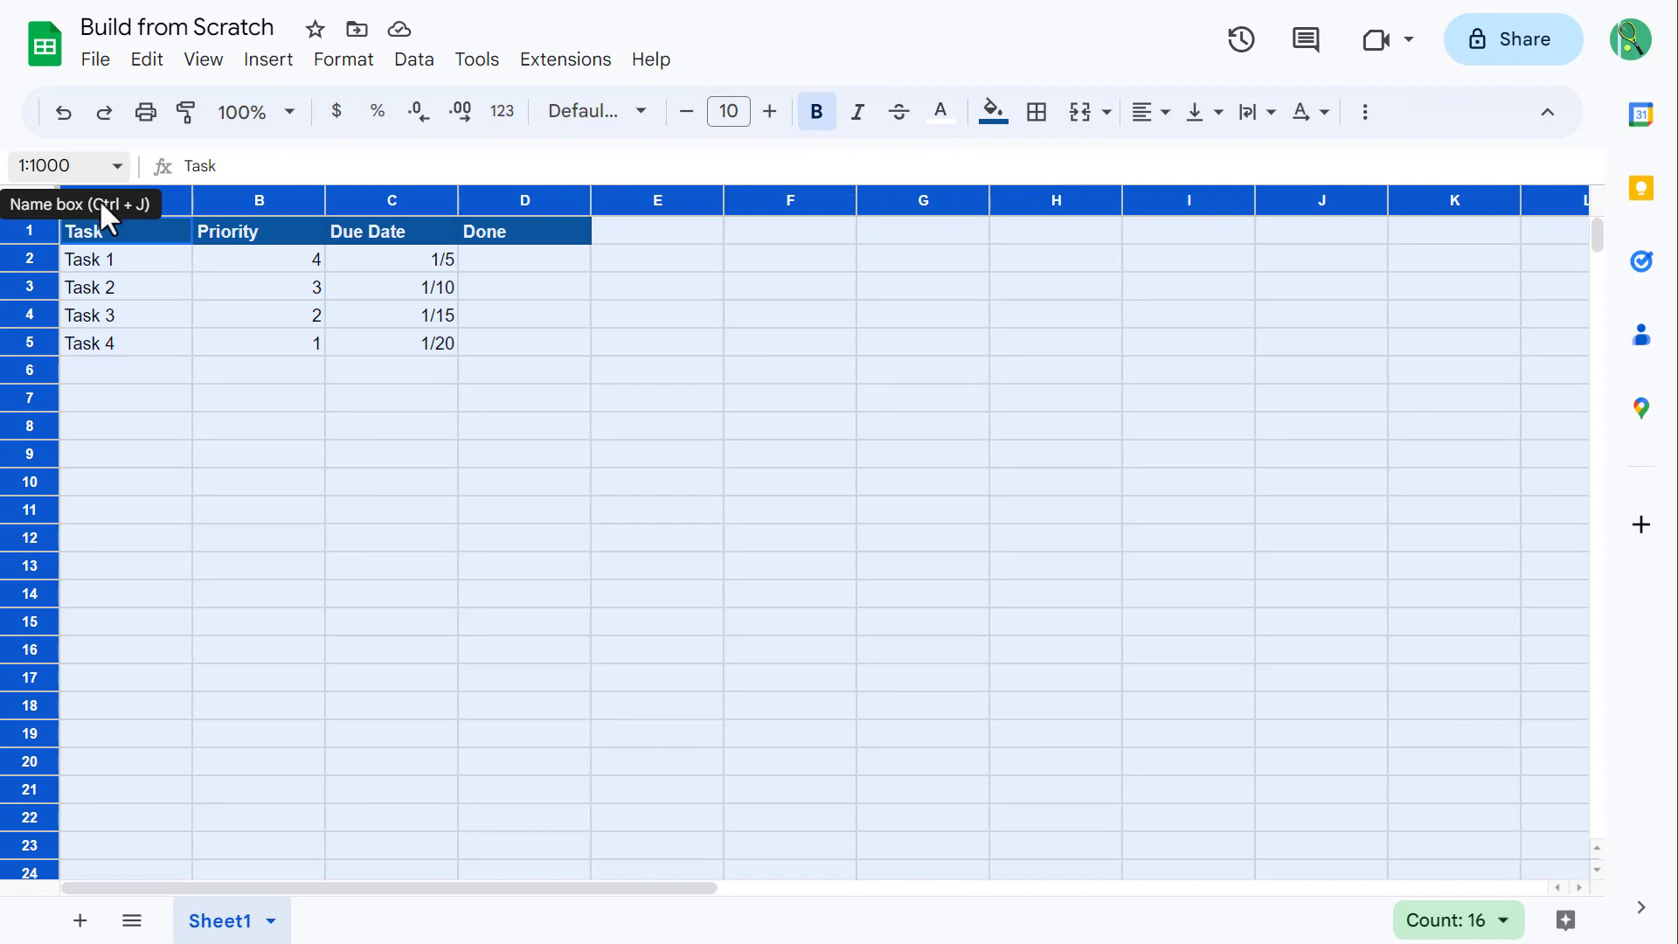
right_click(35, 271)
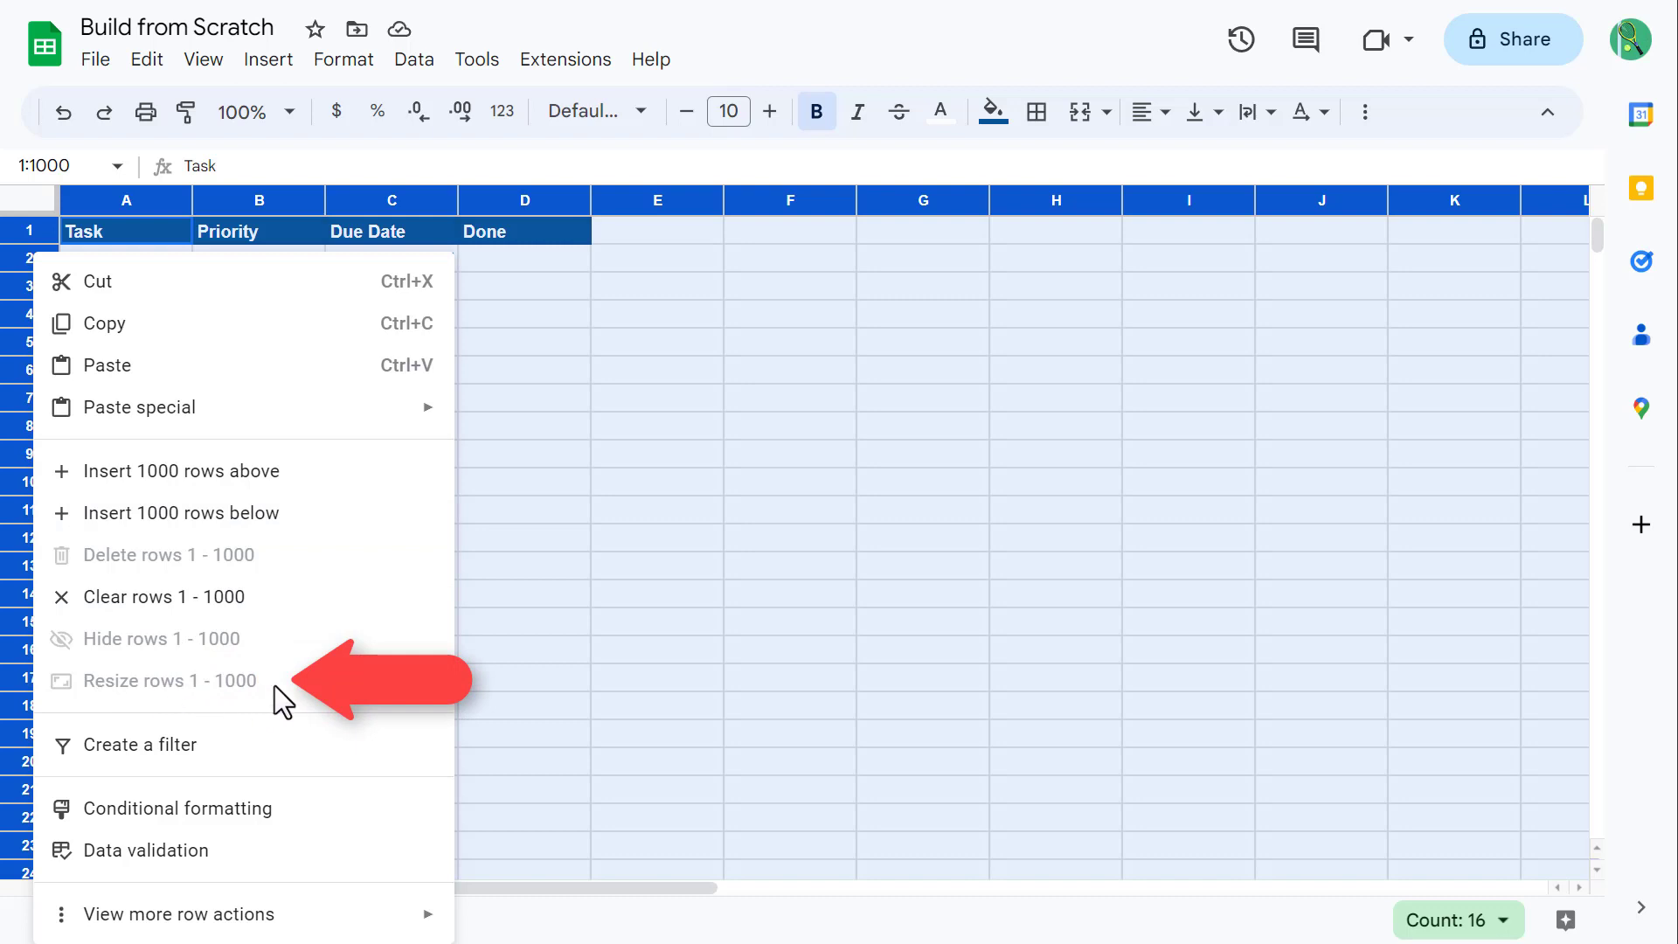
click(532, 340)
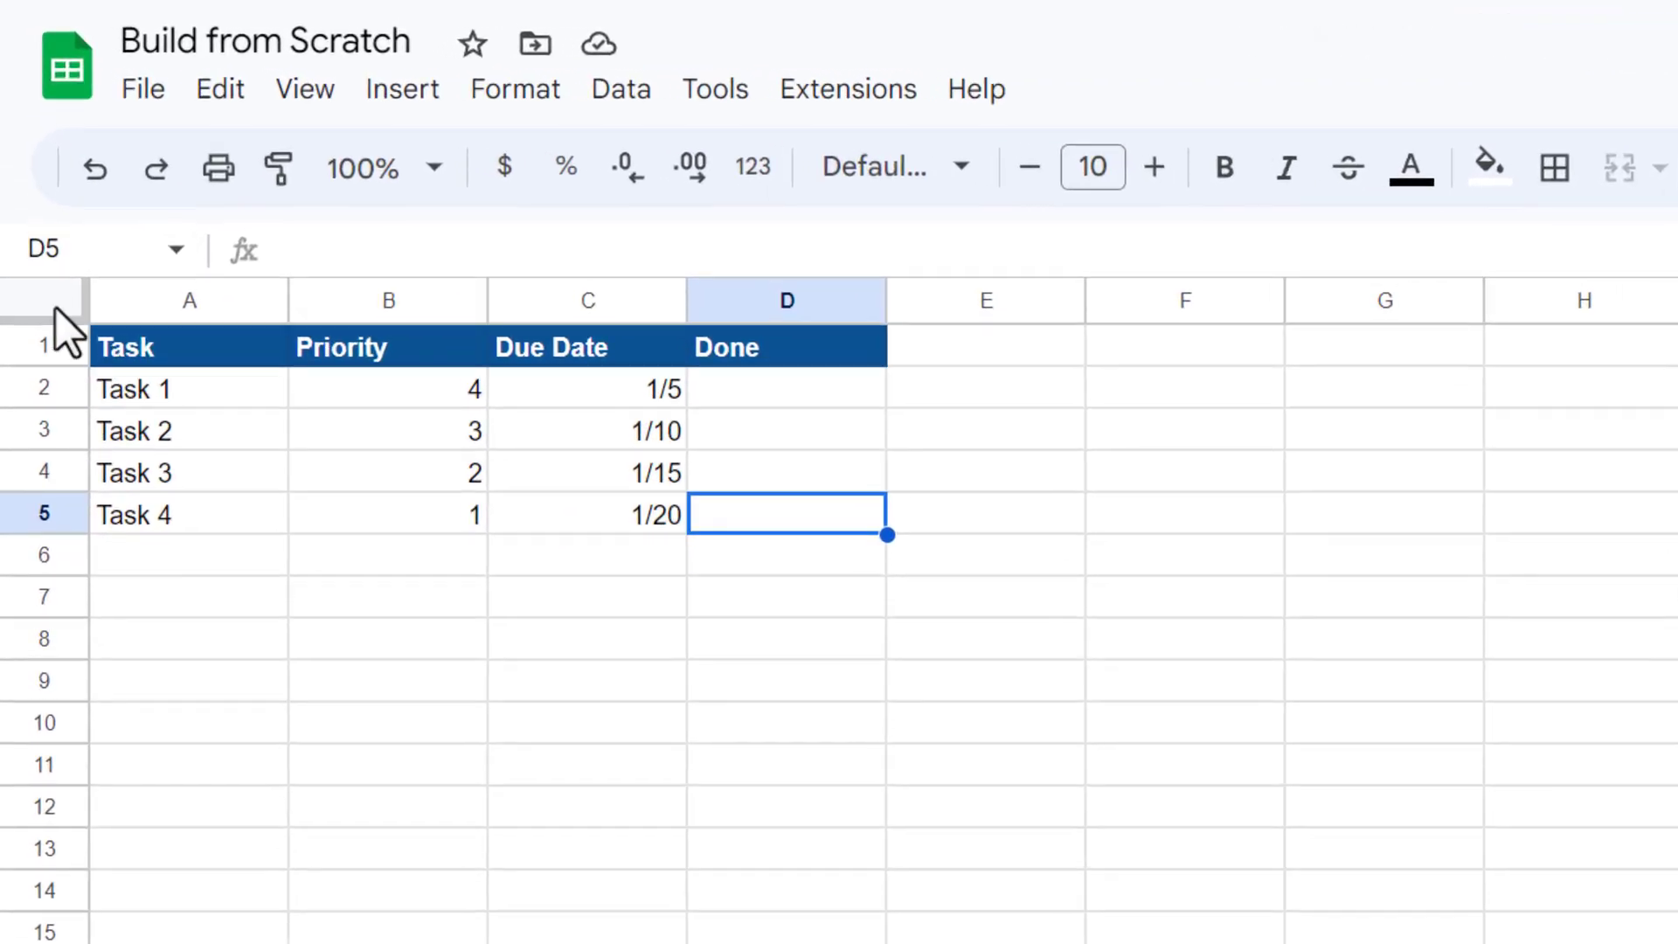
click(120, 251)
text(1:)
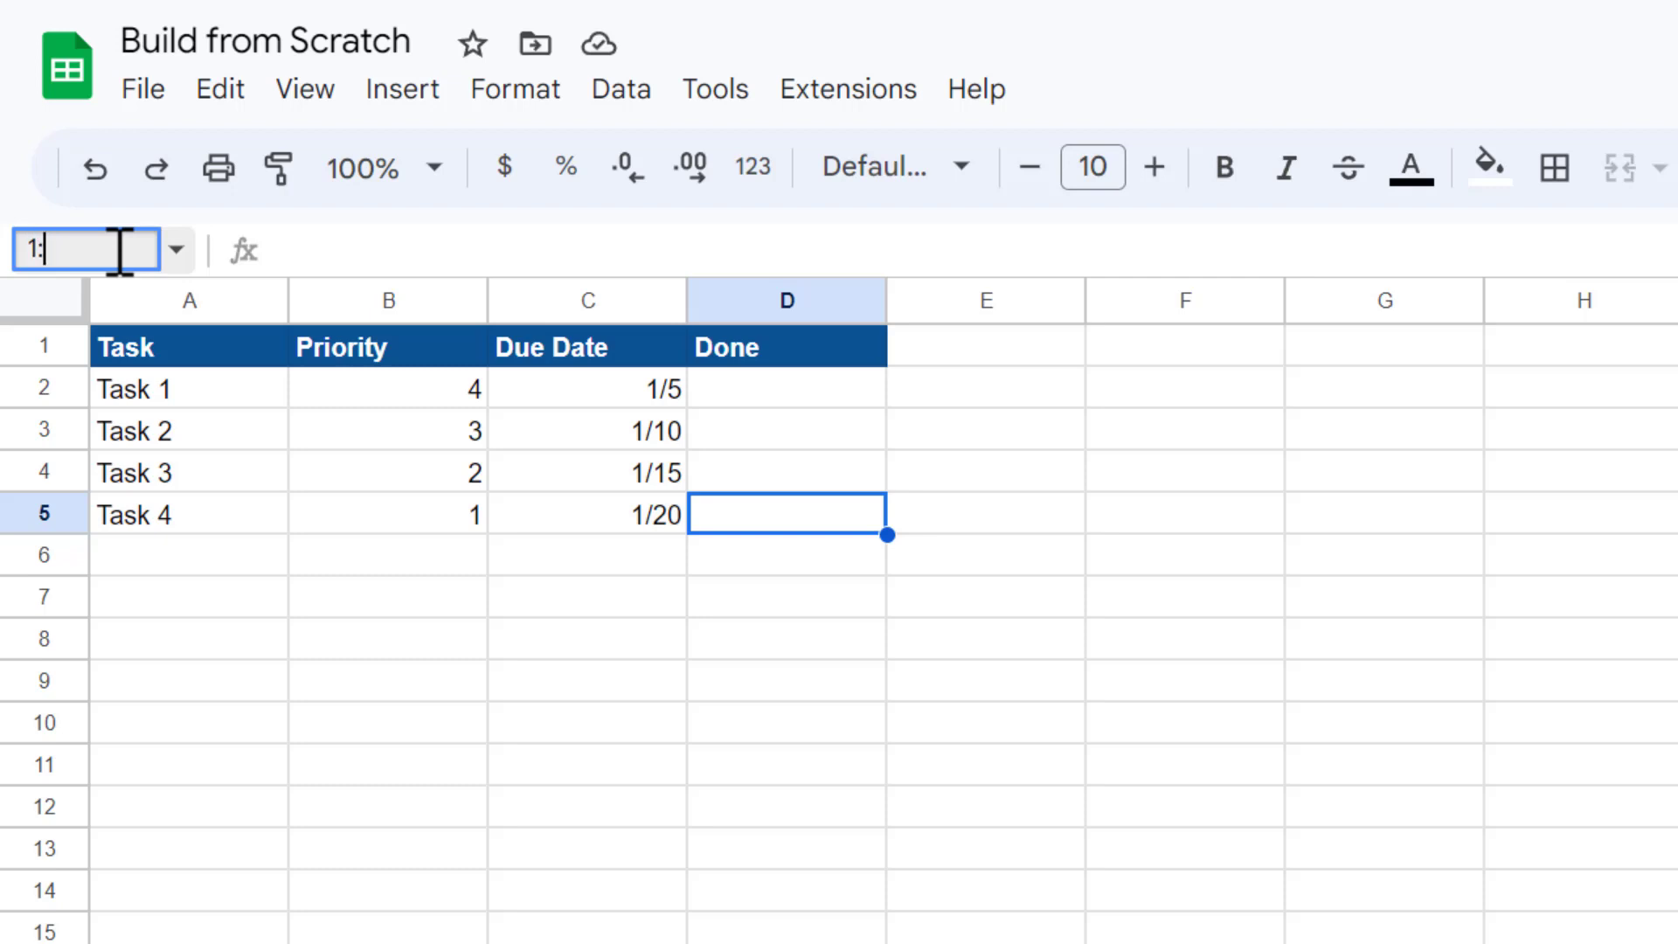
text(1000)
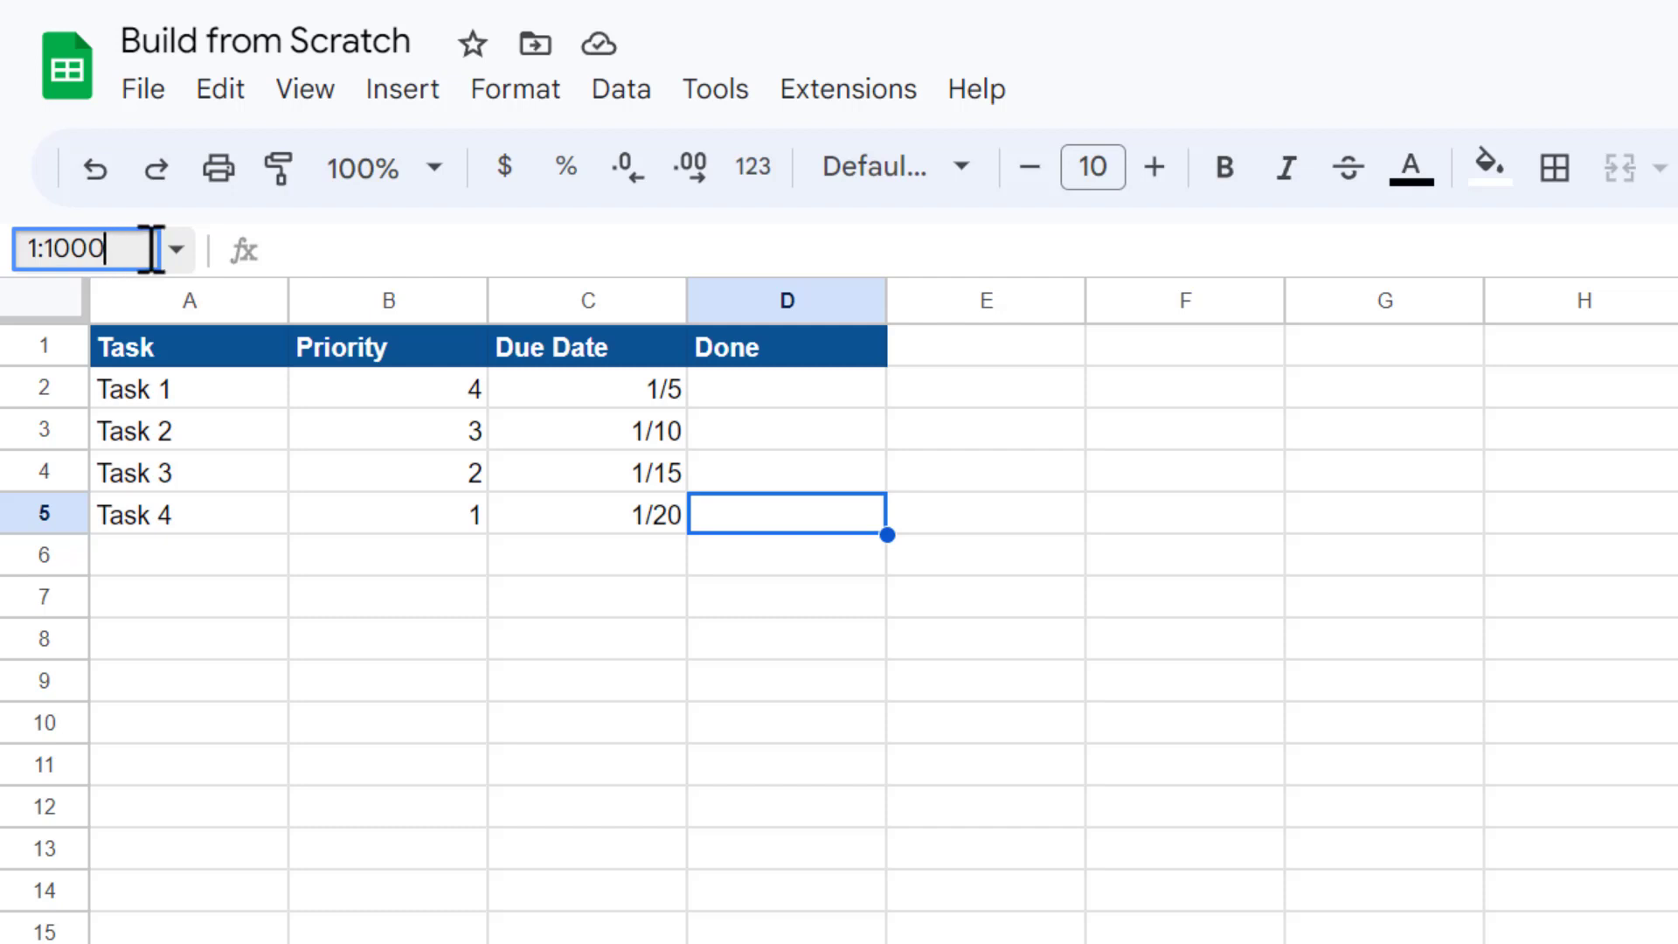
key(Return)
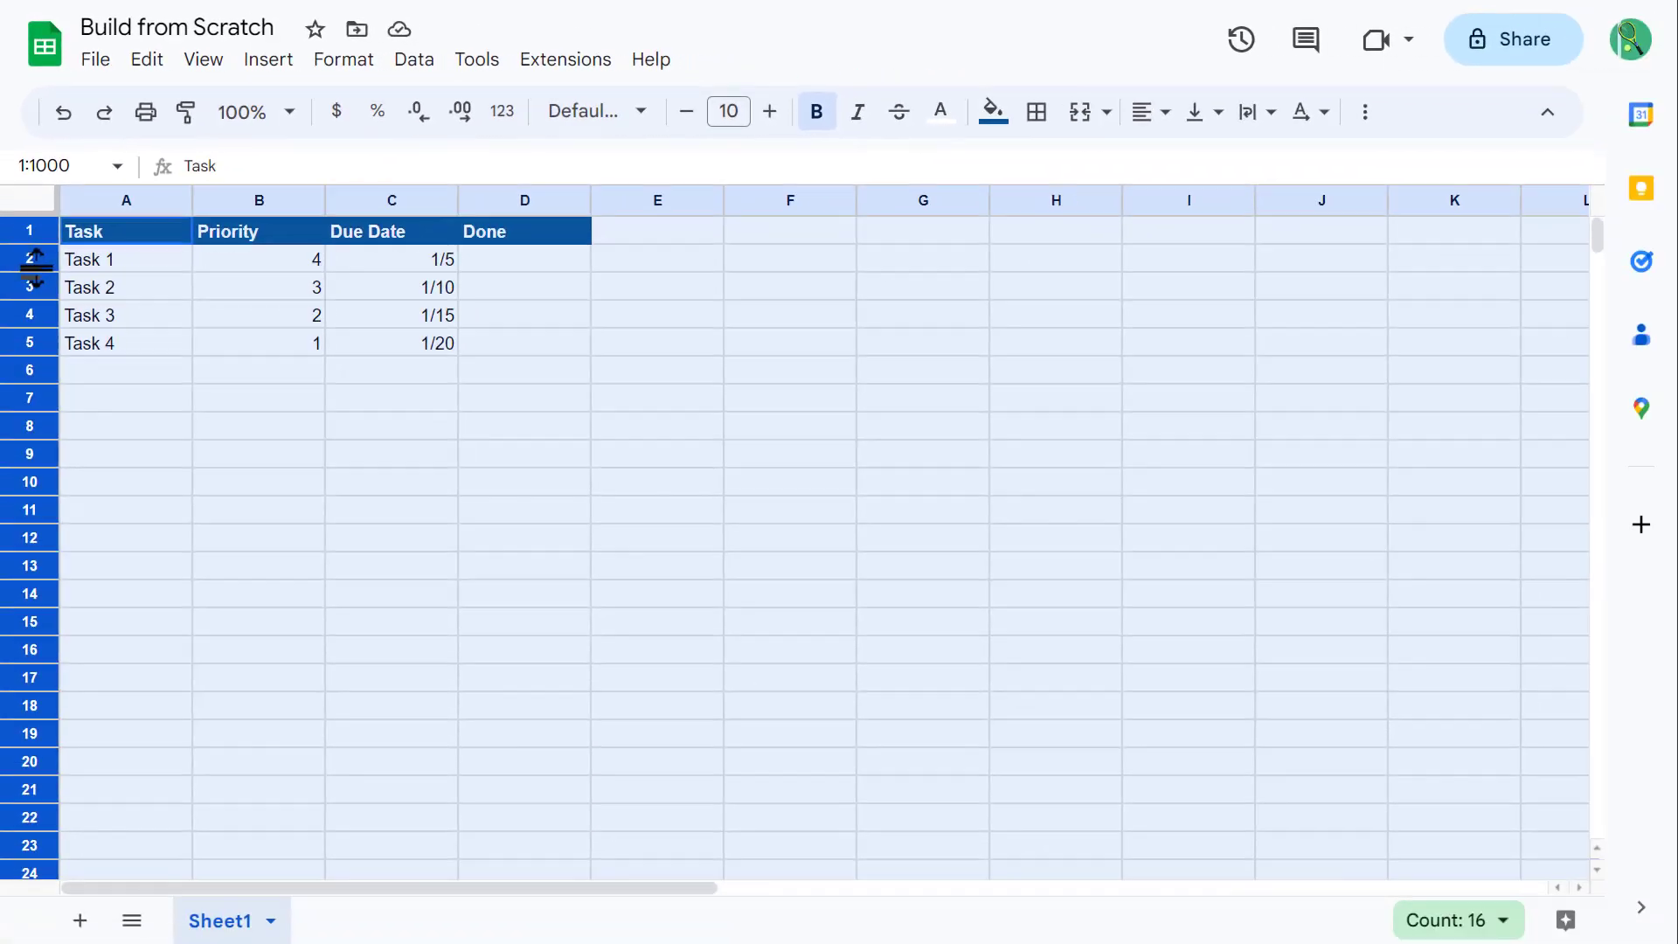
- Resize rows 1–1000 to a specified height of 30 pixels
right_click(42, 254)
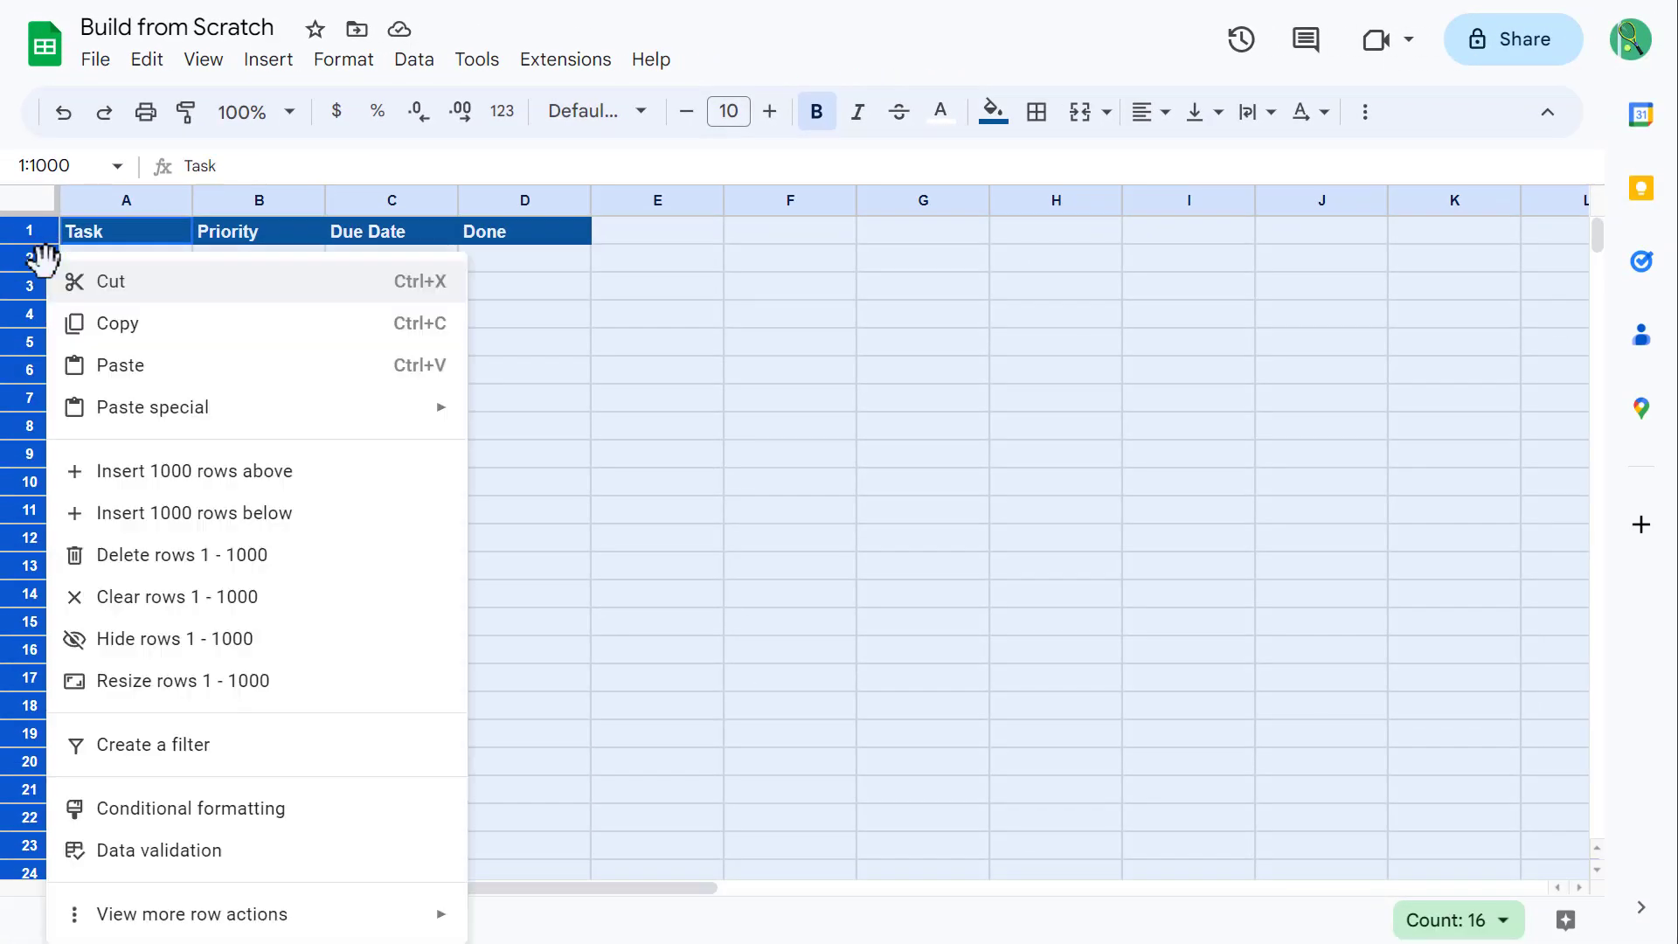
click(304, 686)
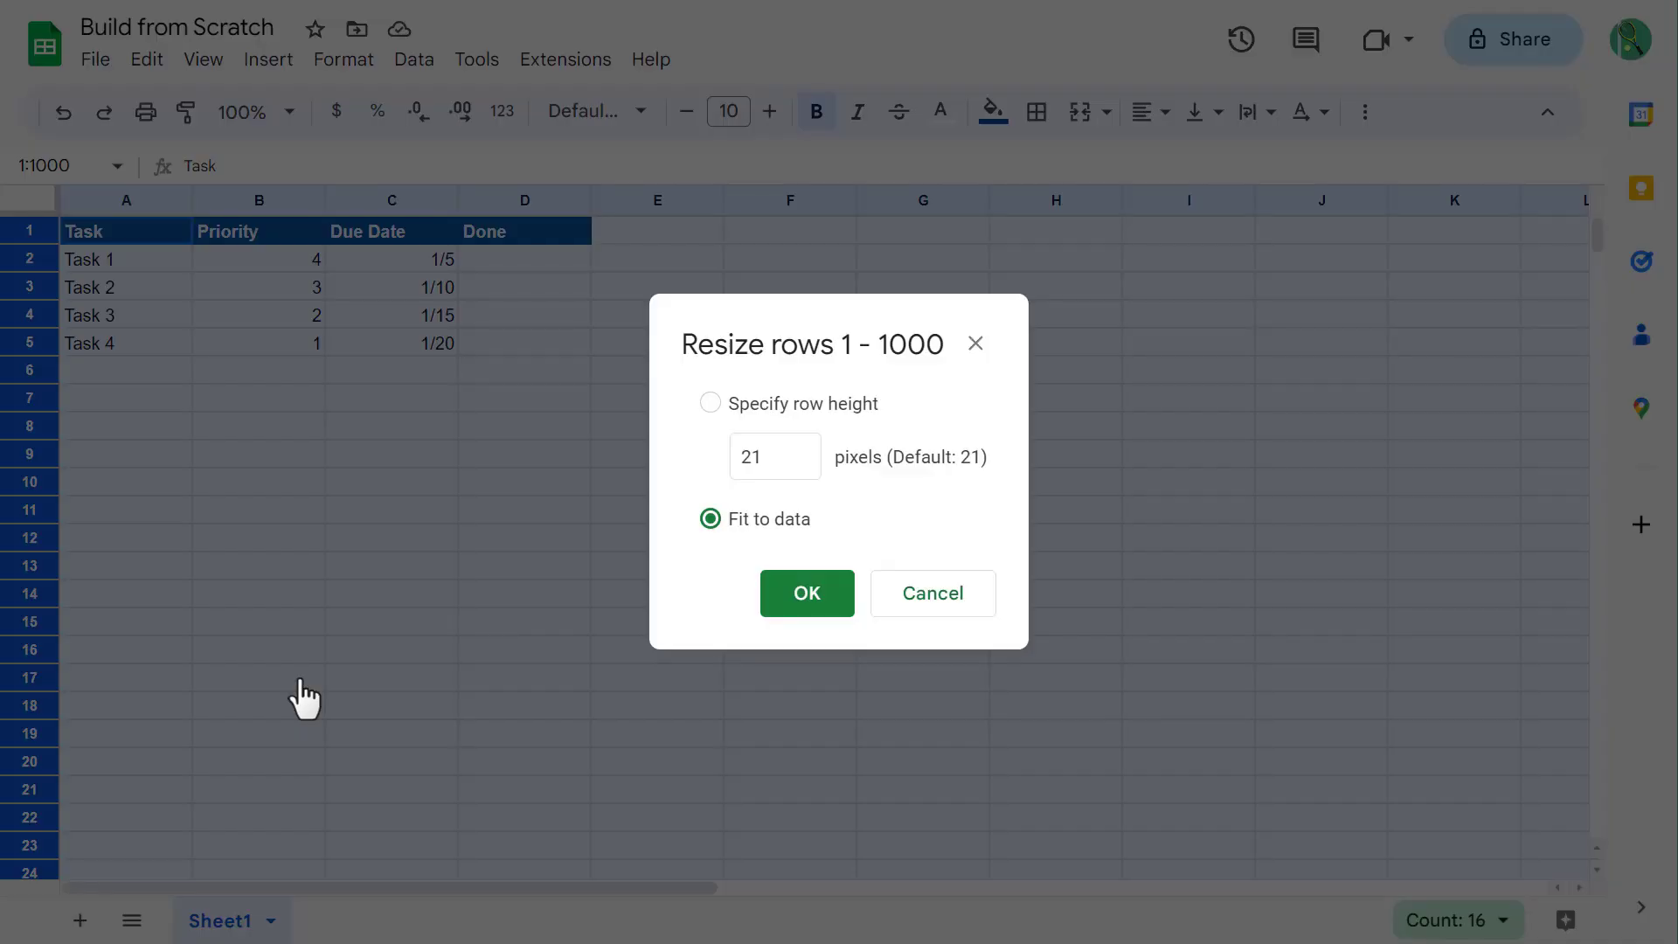
click(753, 456)
text(30)
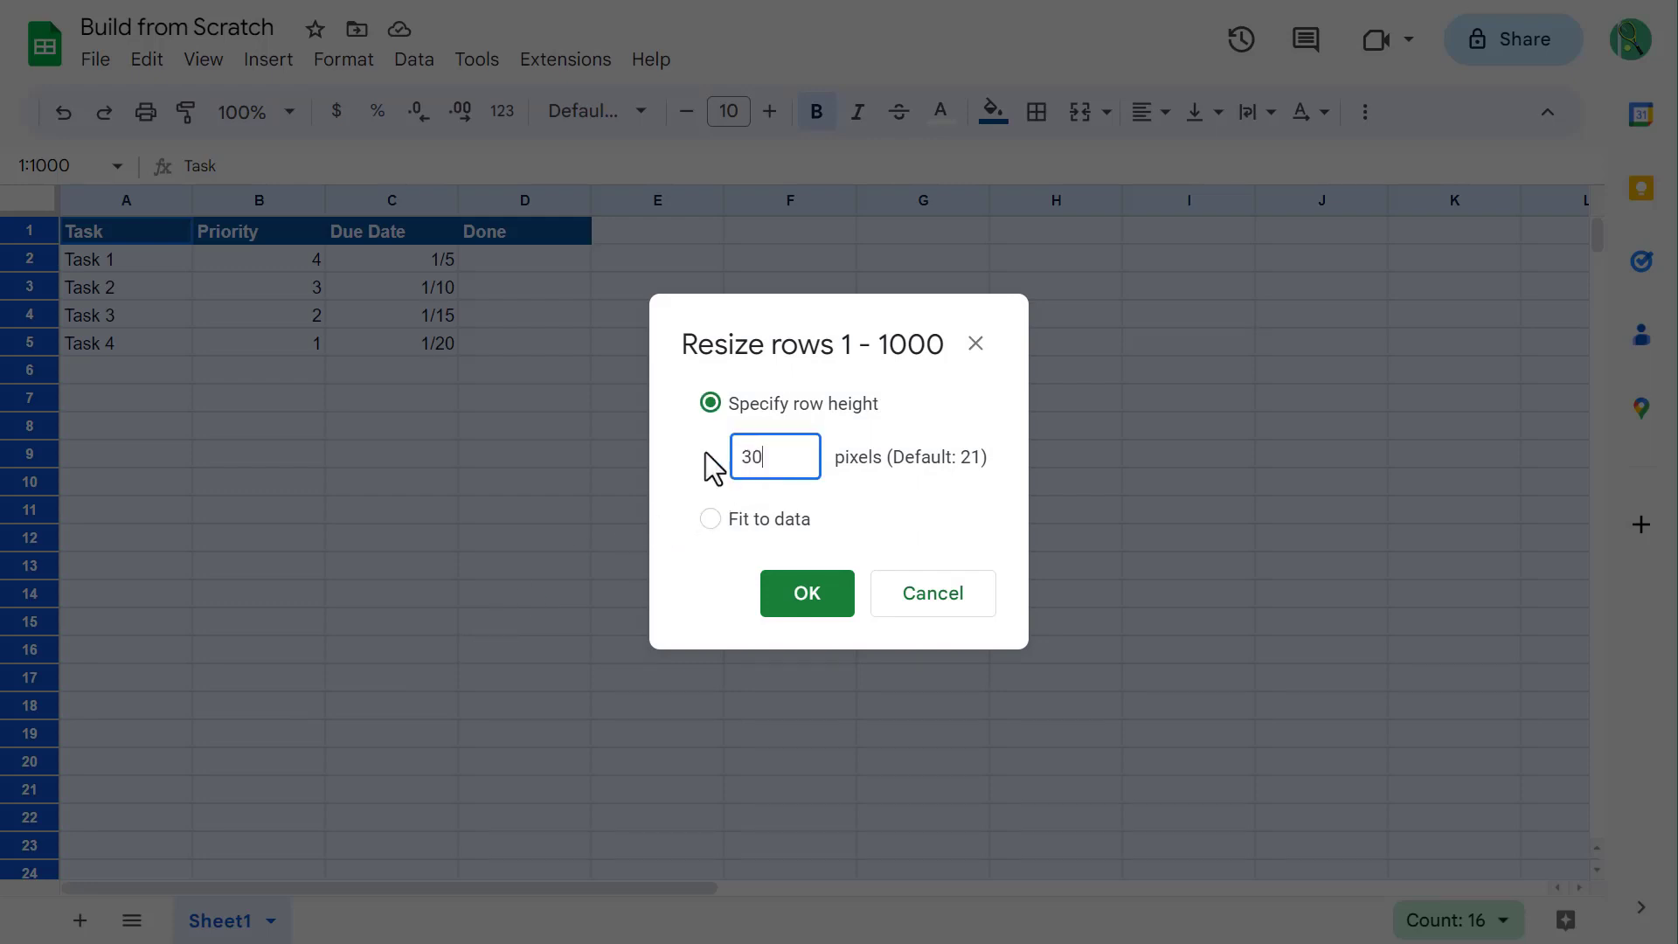
click(790, 595)
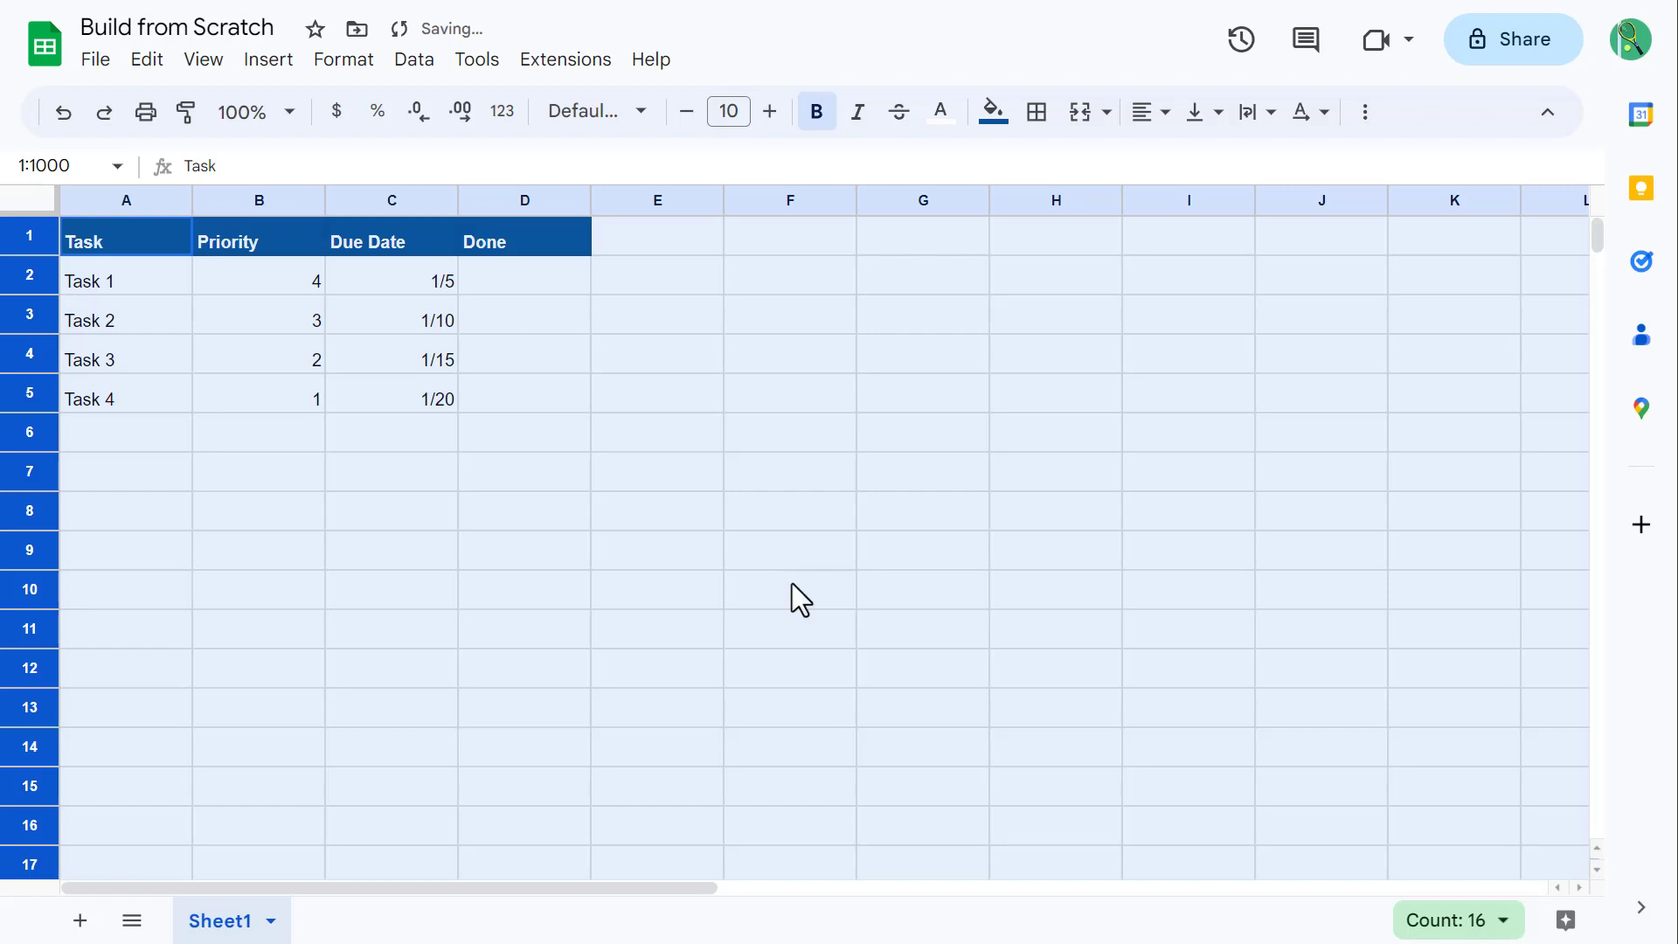
- Give the whole sheet 12-point text, left horizontal alignment and middle vertical alignment
click(281, 479)
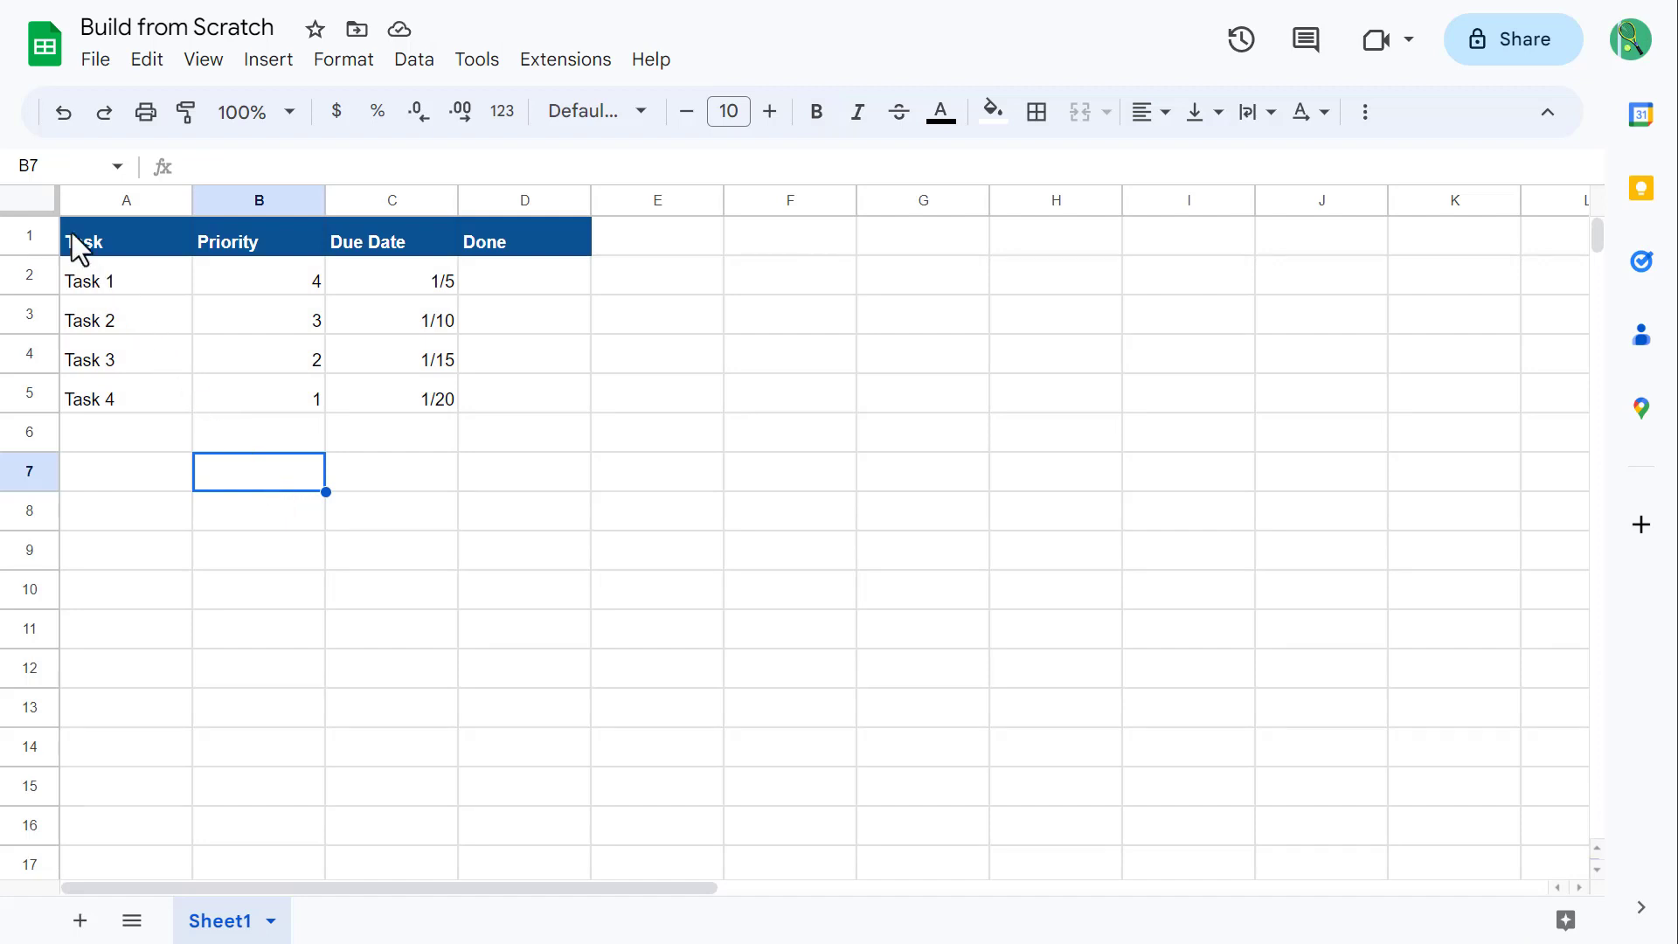
click(39, 197)
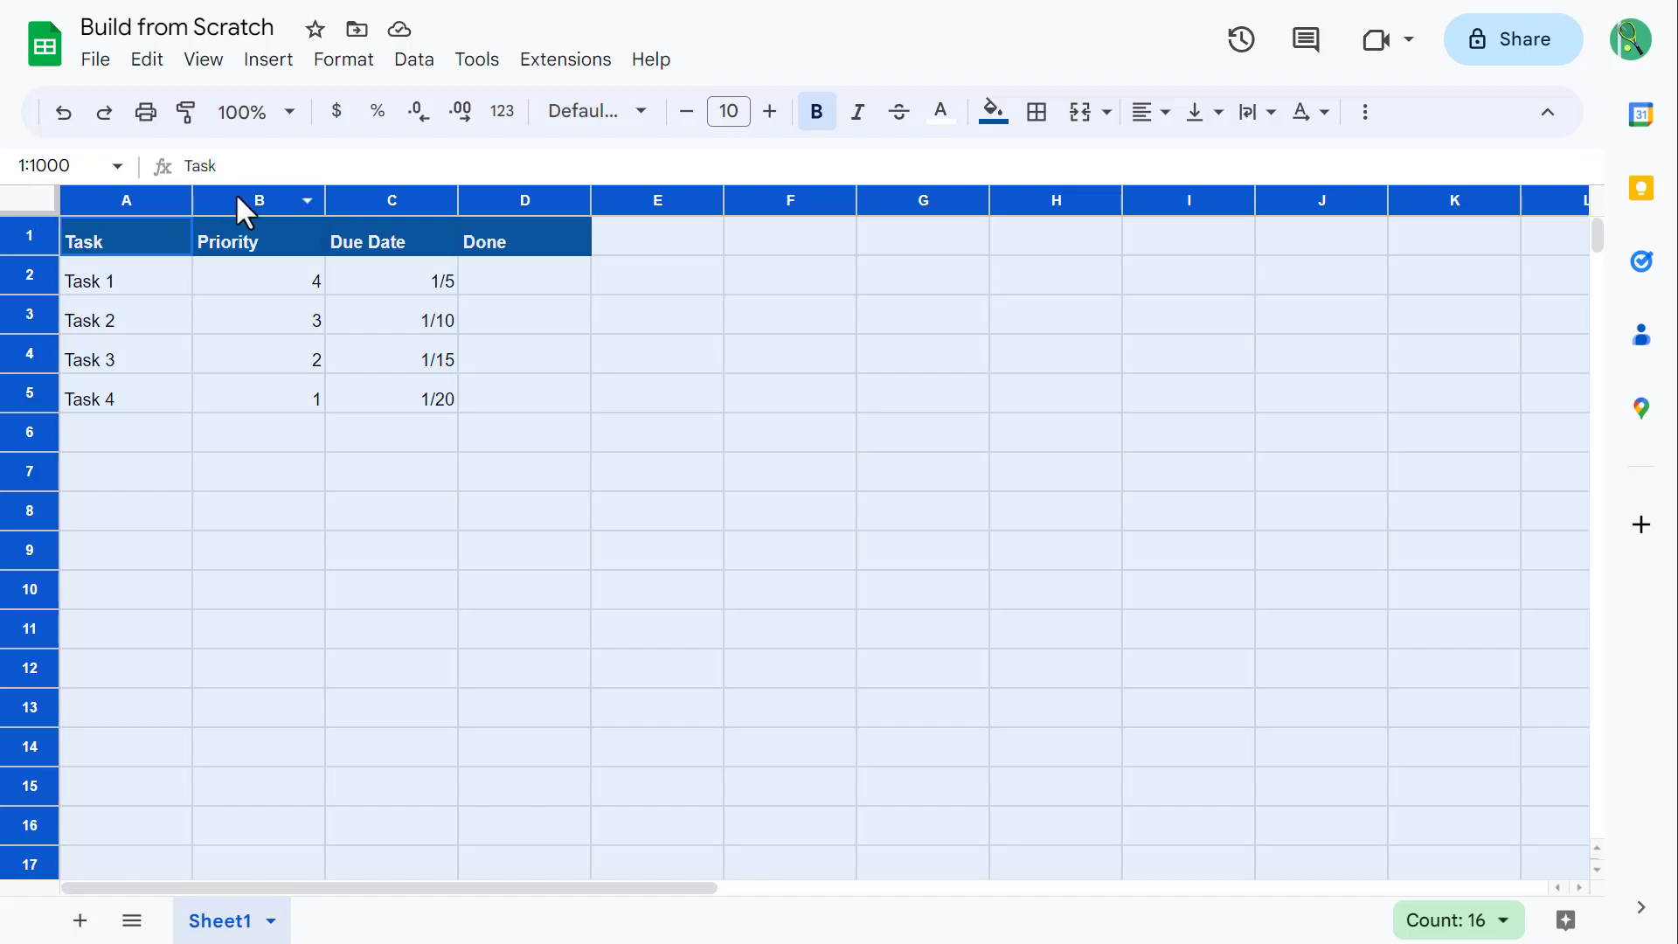
click(771, 114)
click(771, 114)
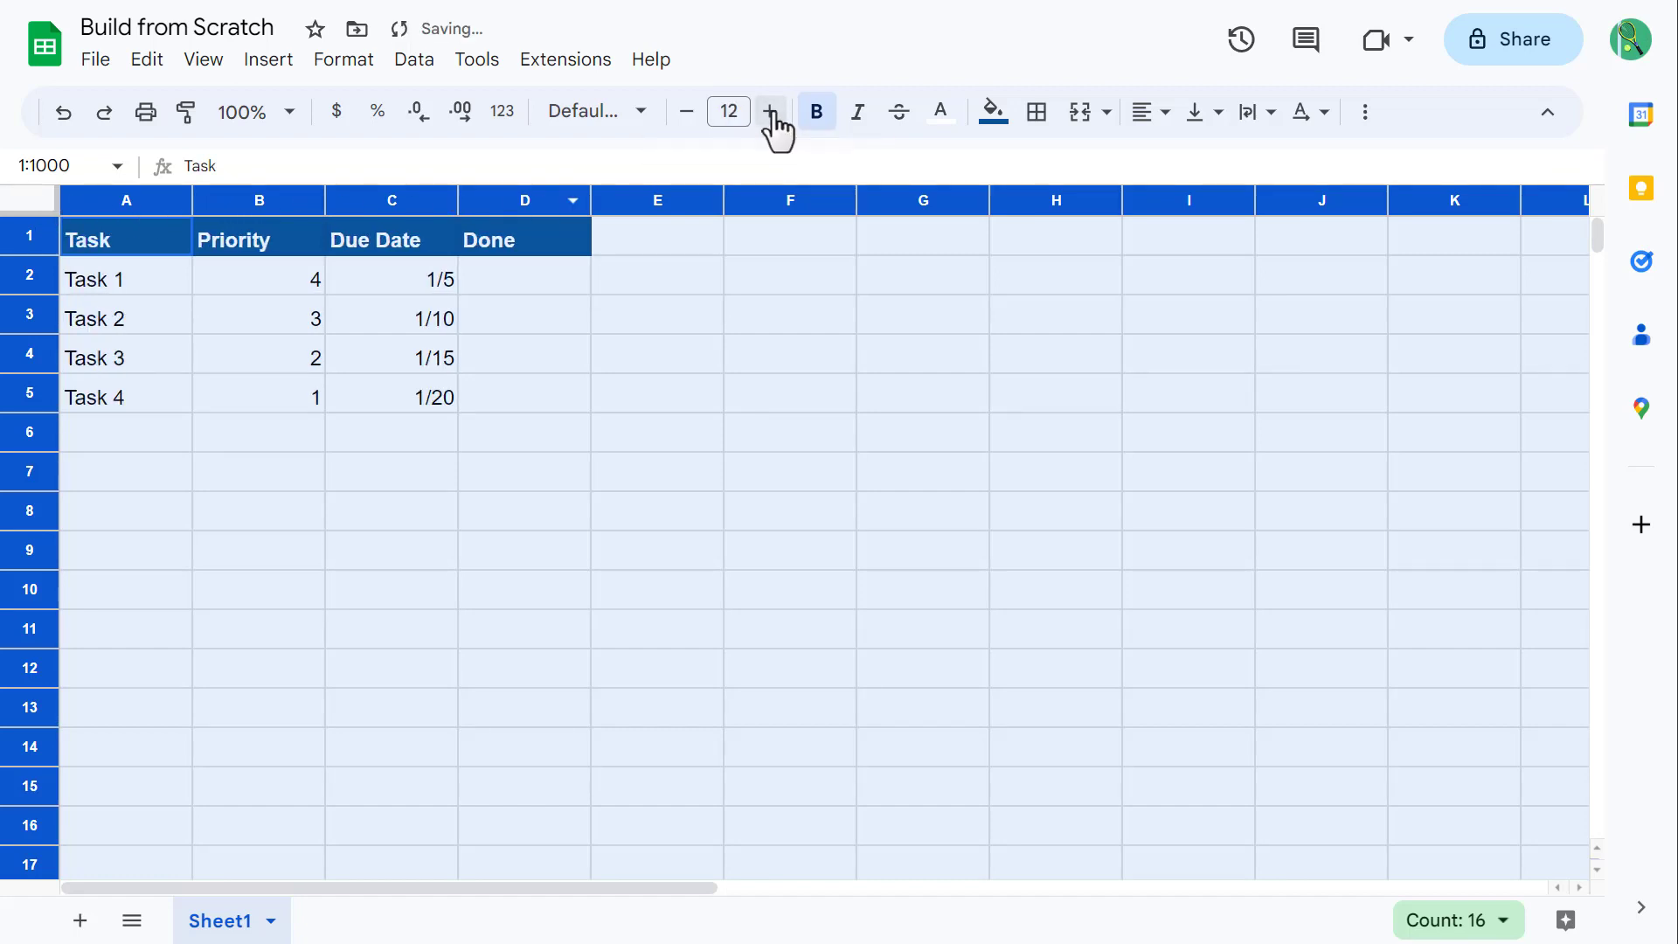
click(1145, 112)
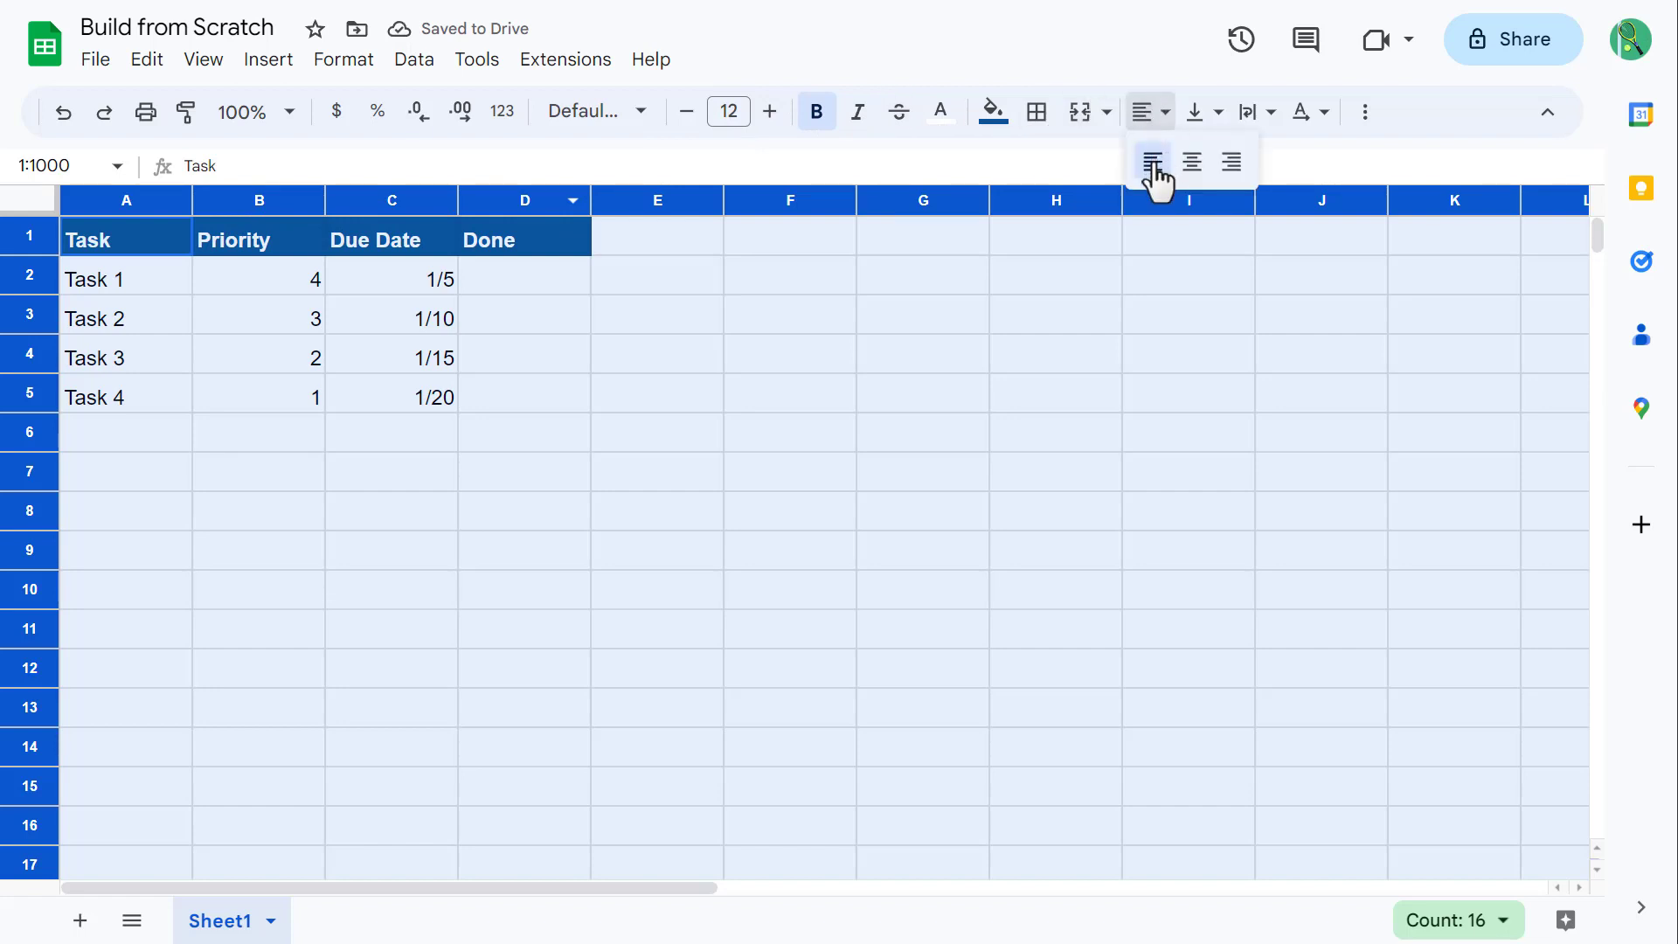
click(1154, 166)
click(1200, 112)
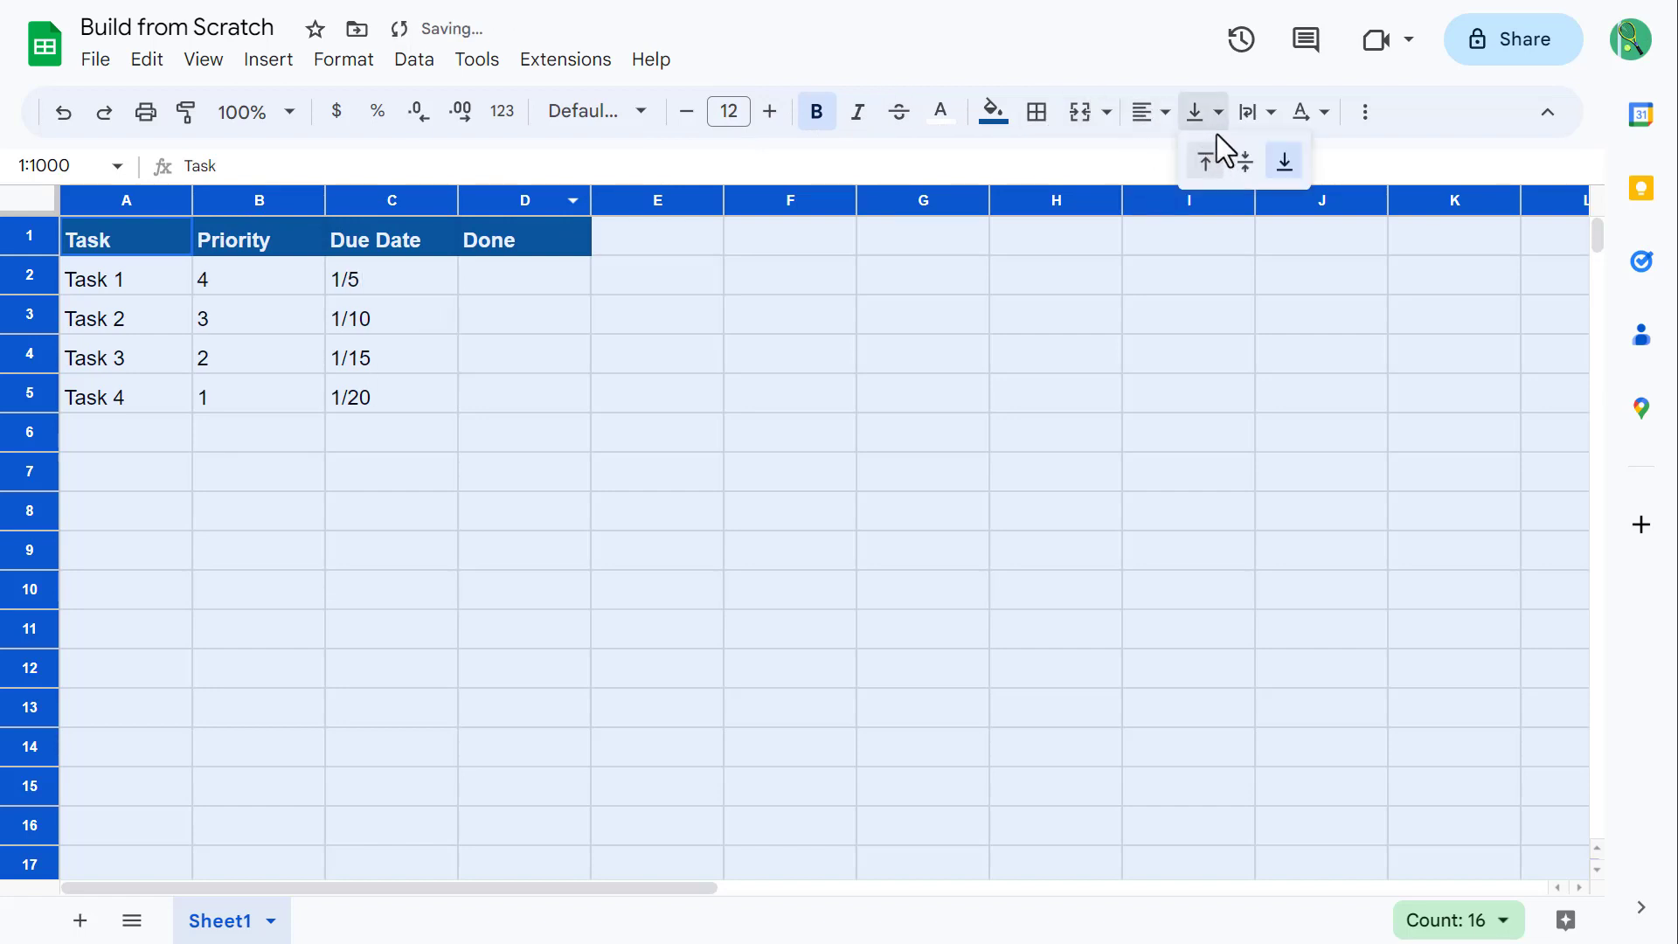
click(1238, 161)
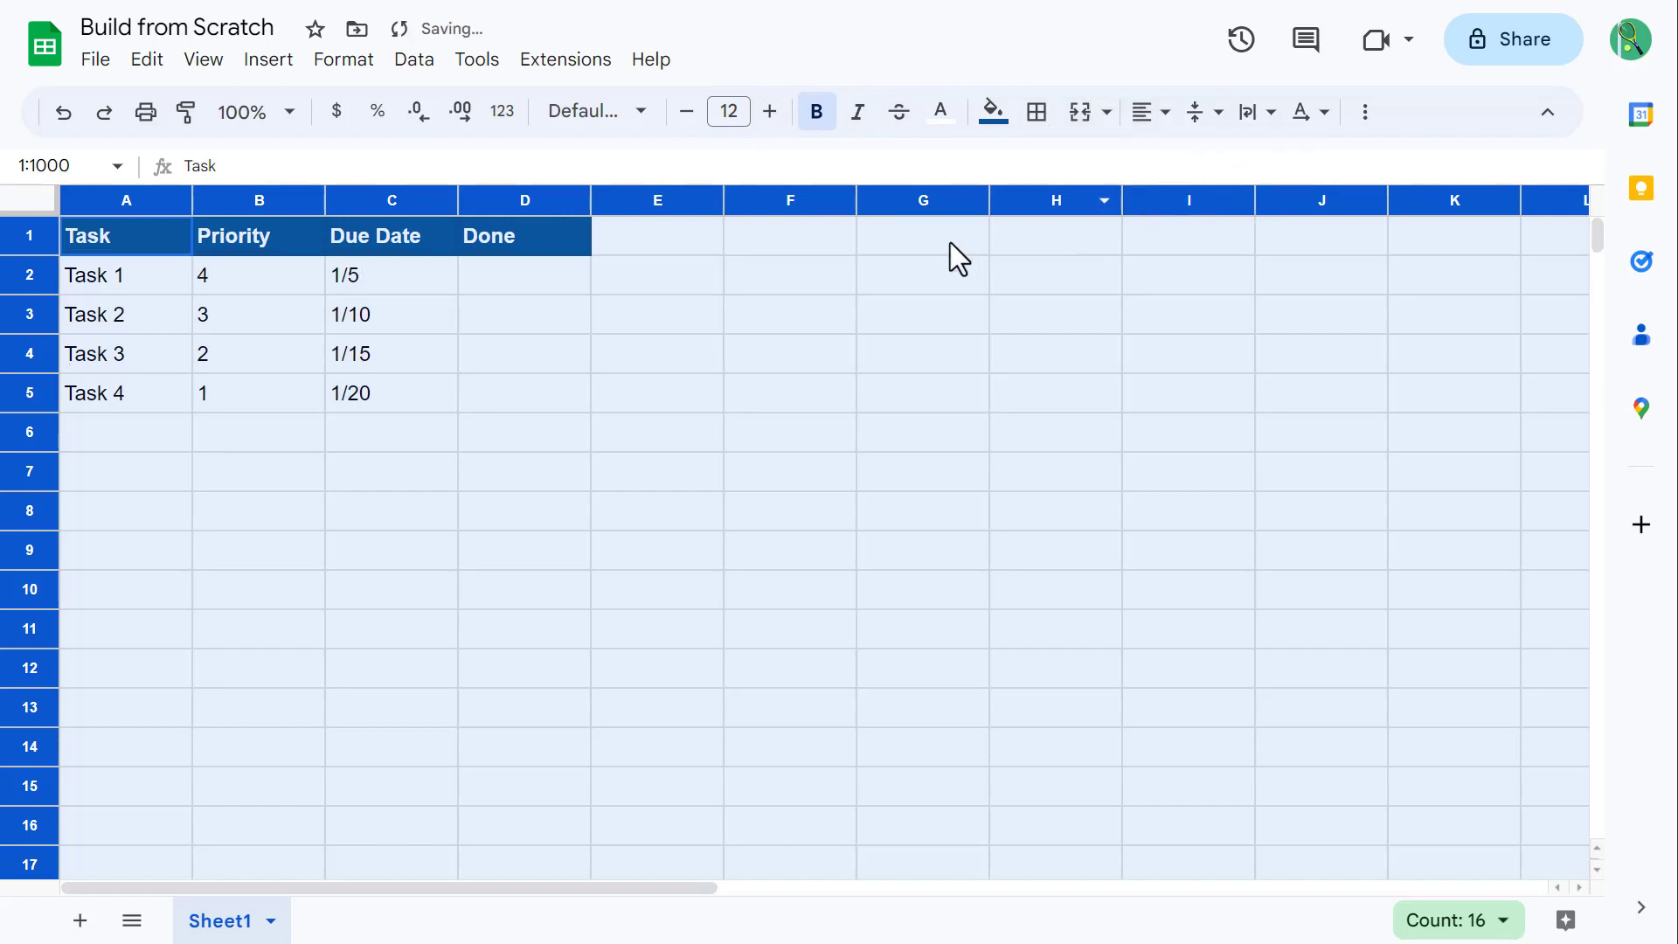
click(551, 322)
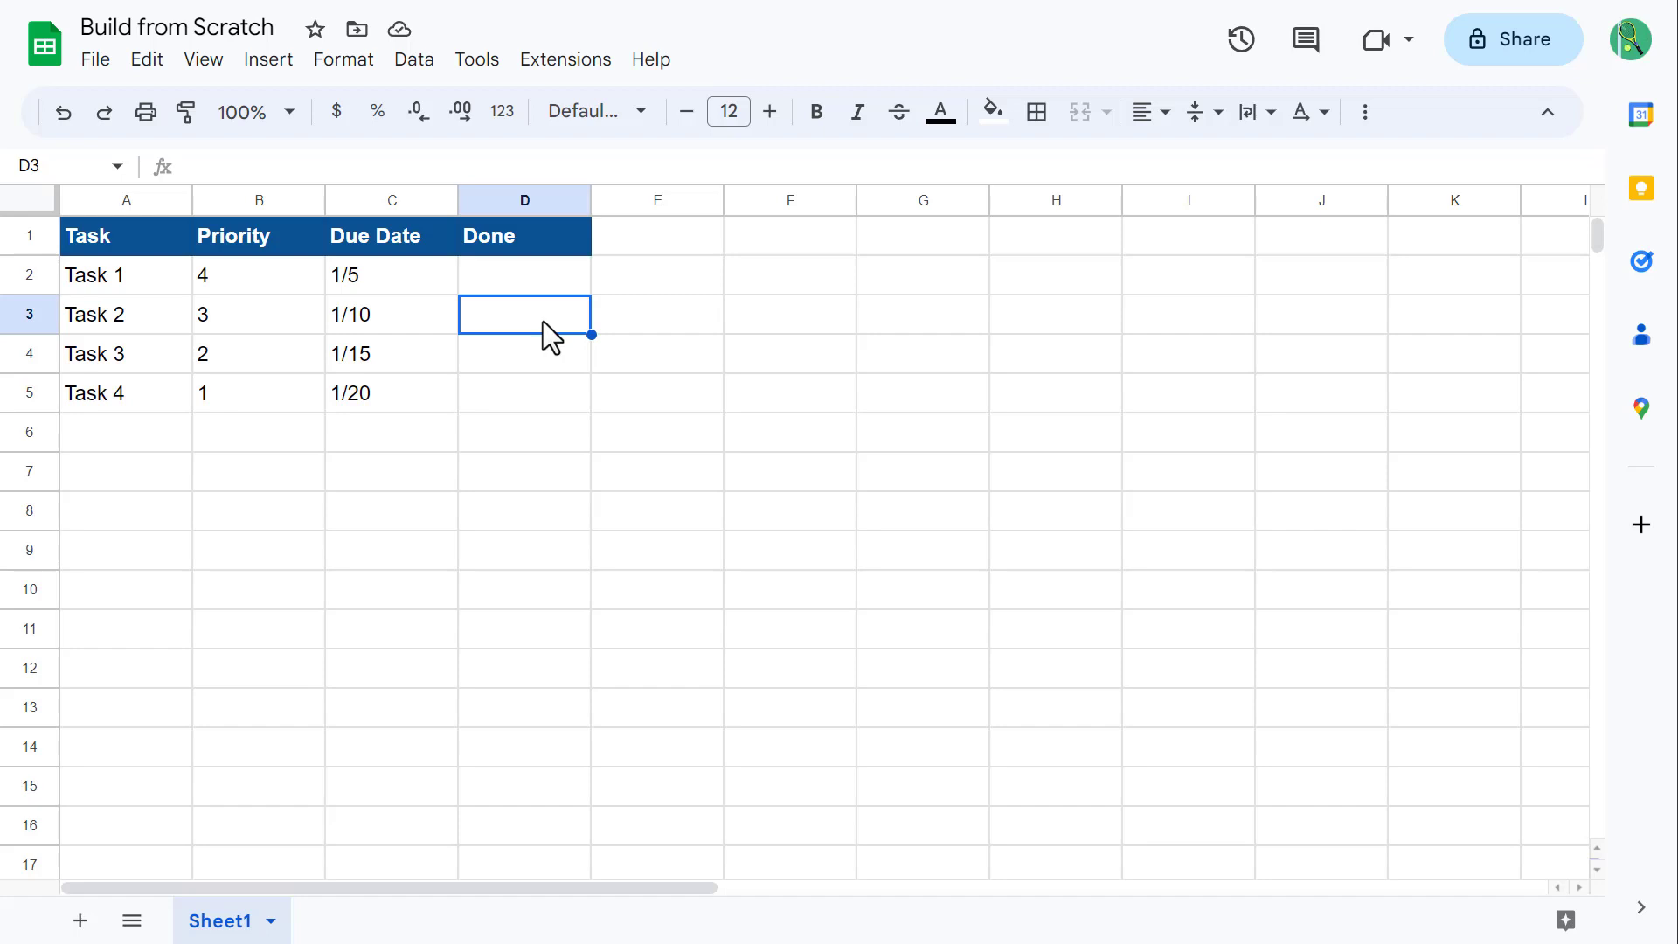
- Set the Task column (A) width to 200 pixels
right_click(134, 203)
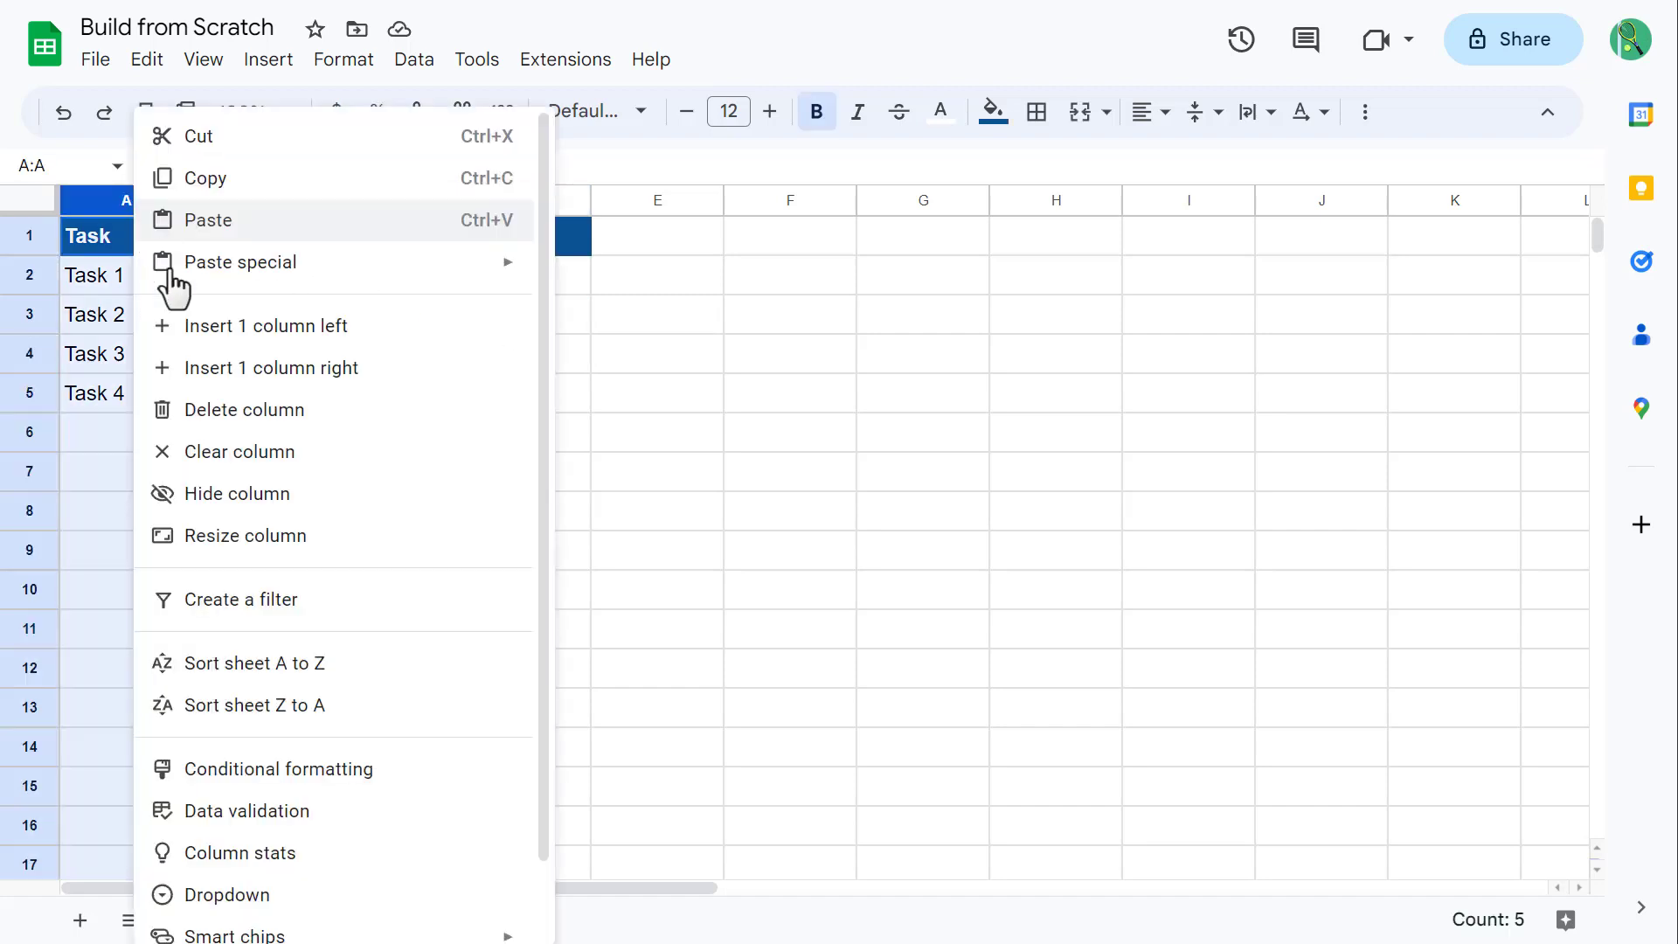
click(258, 536)
text(200)
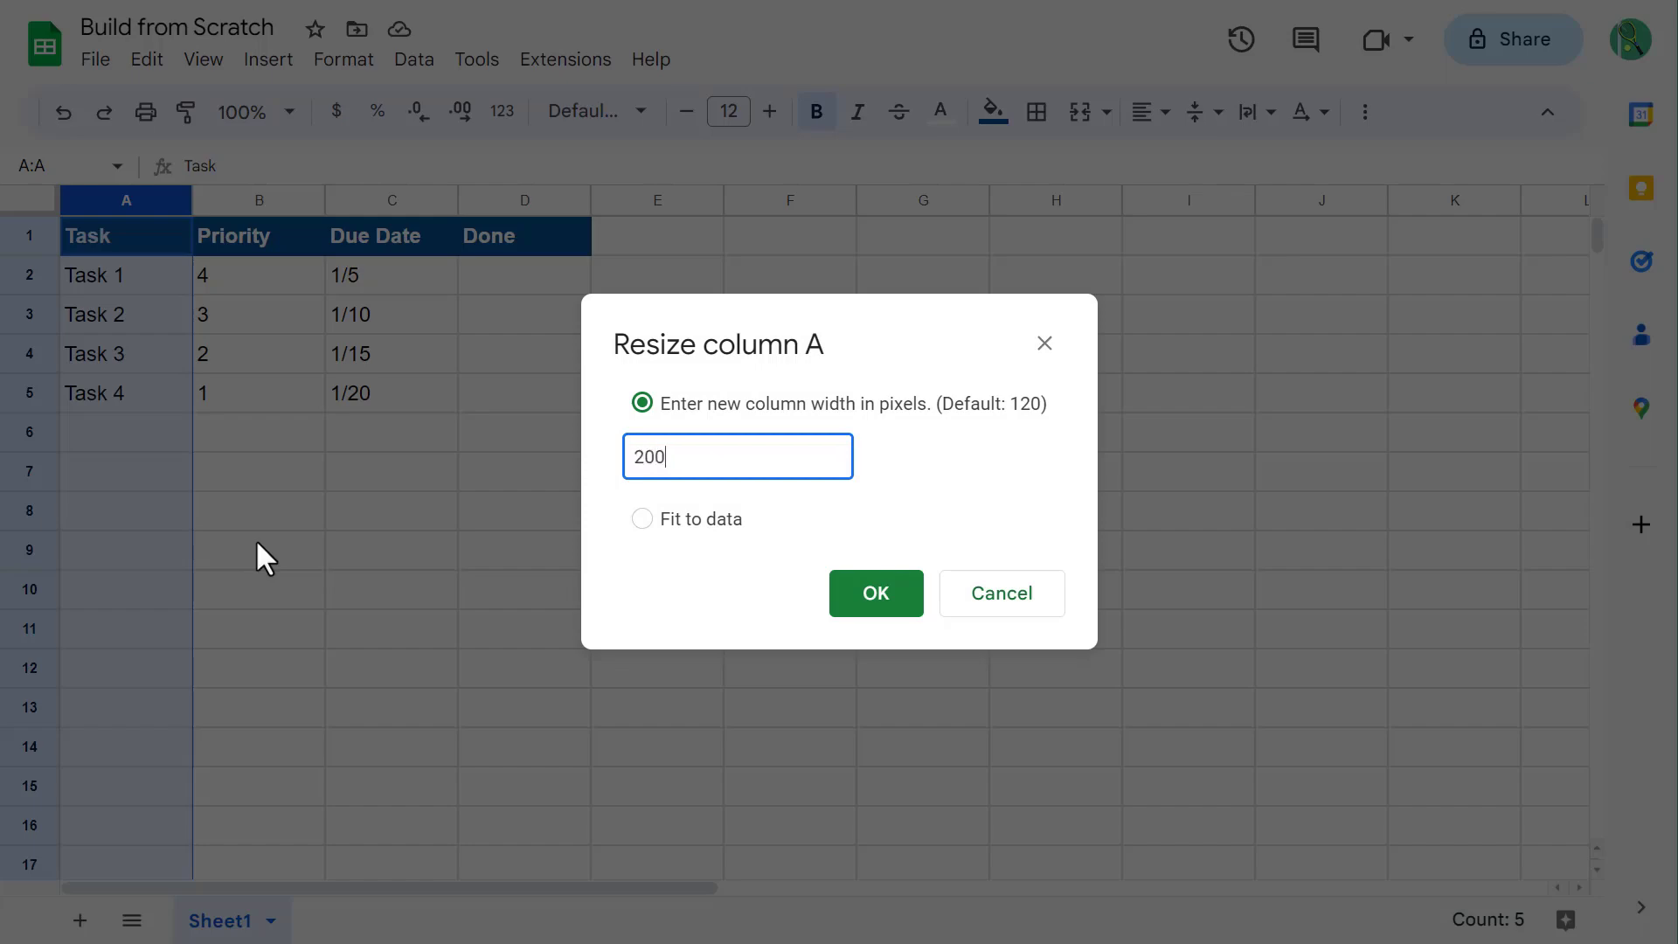
click(854, 598)
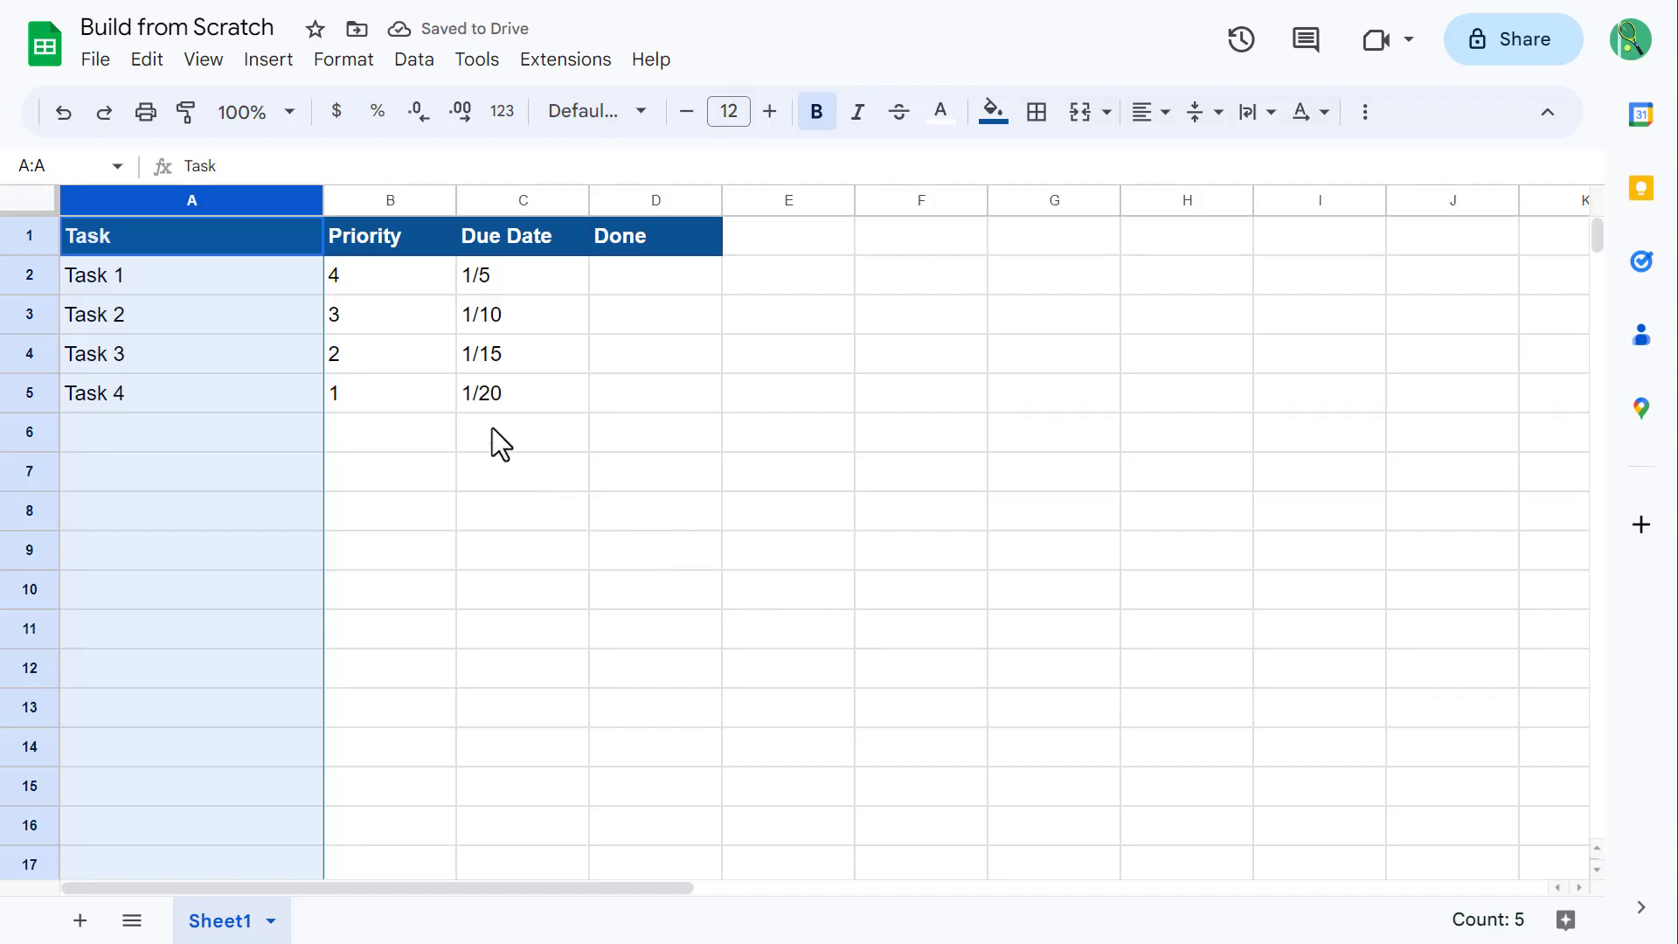
- Set the Due Date column (C) width to 150 pixels
right_click(526, 200)
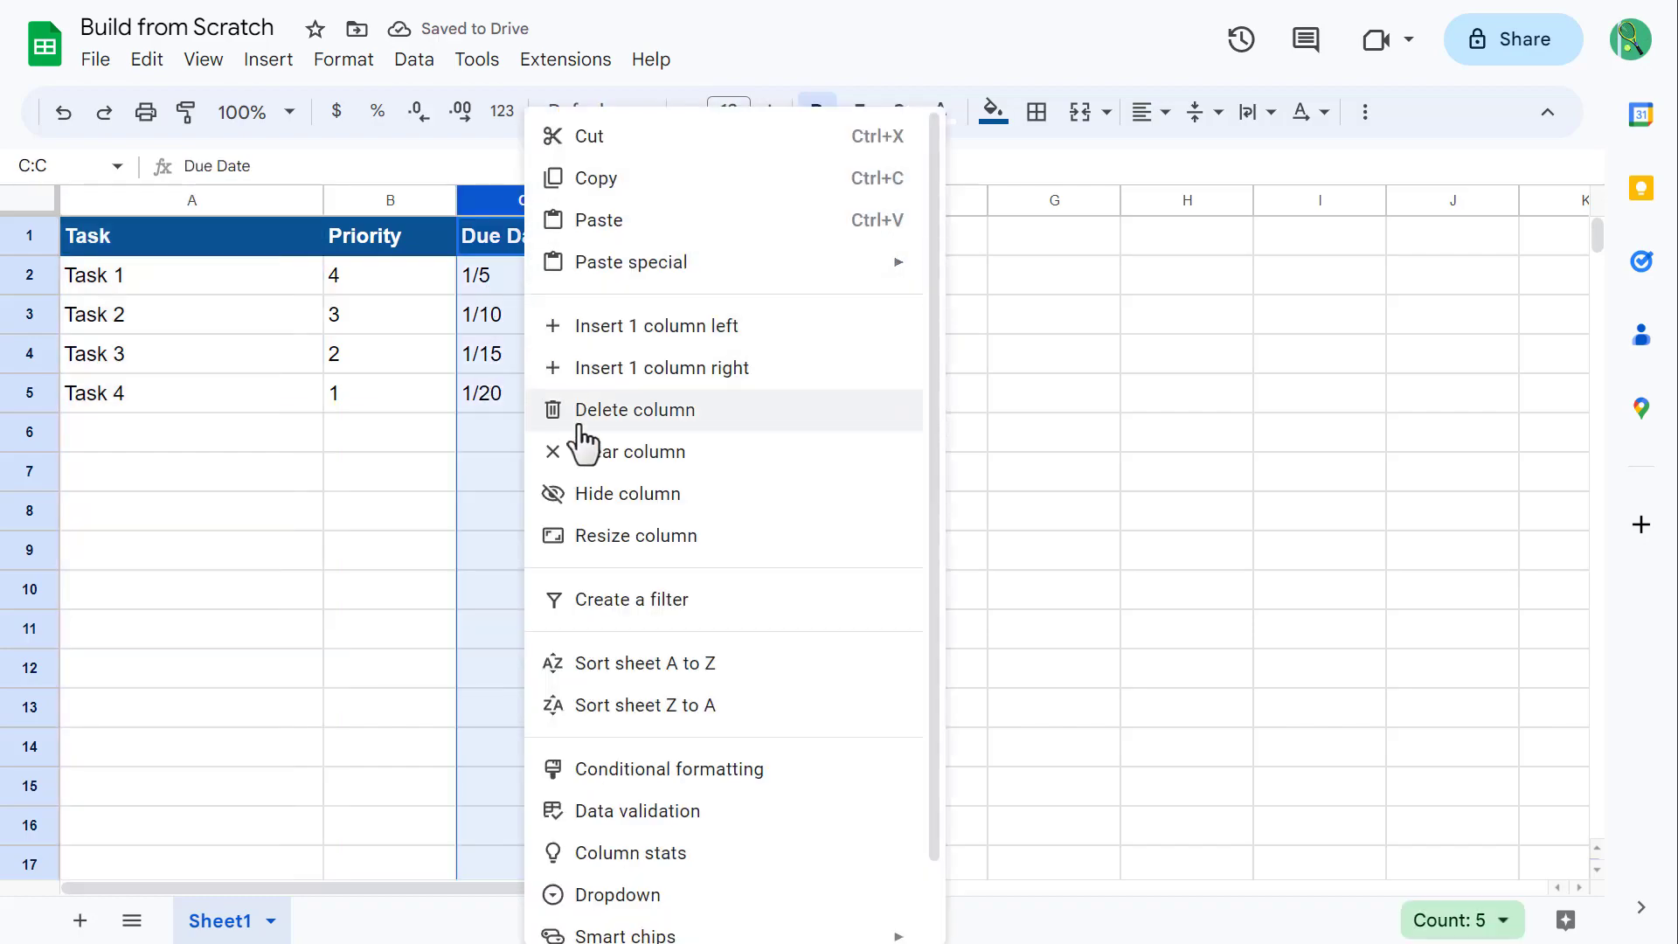
click(617, 540)
text(150)
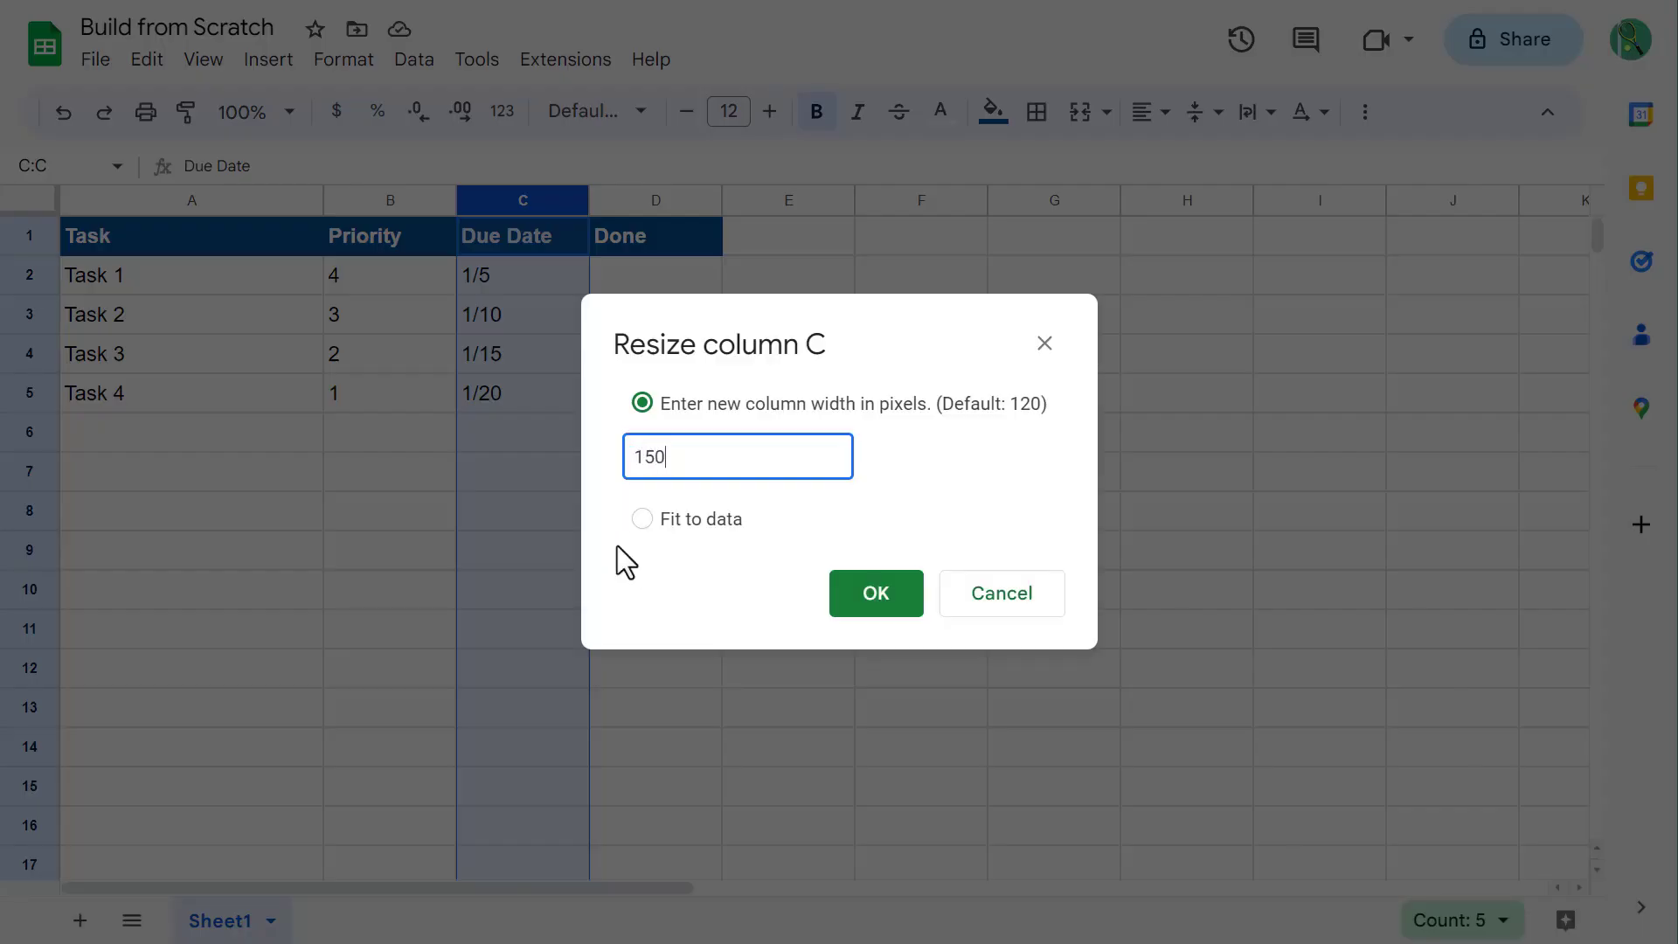
click(853, 600)
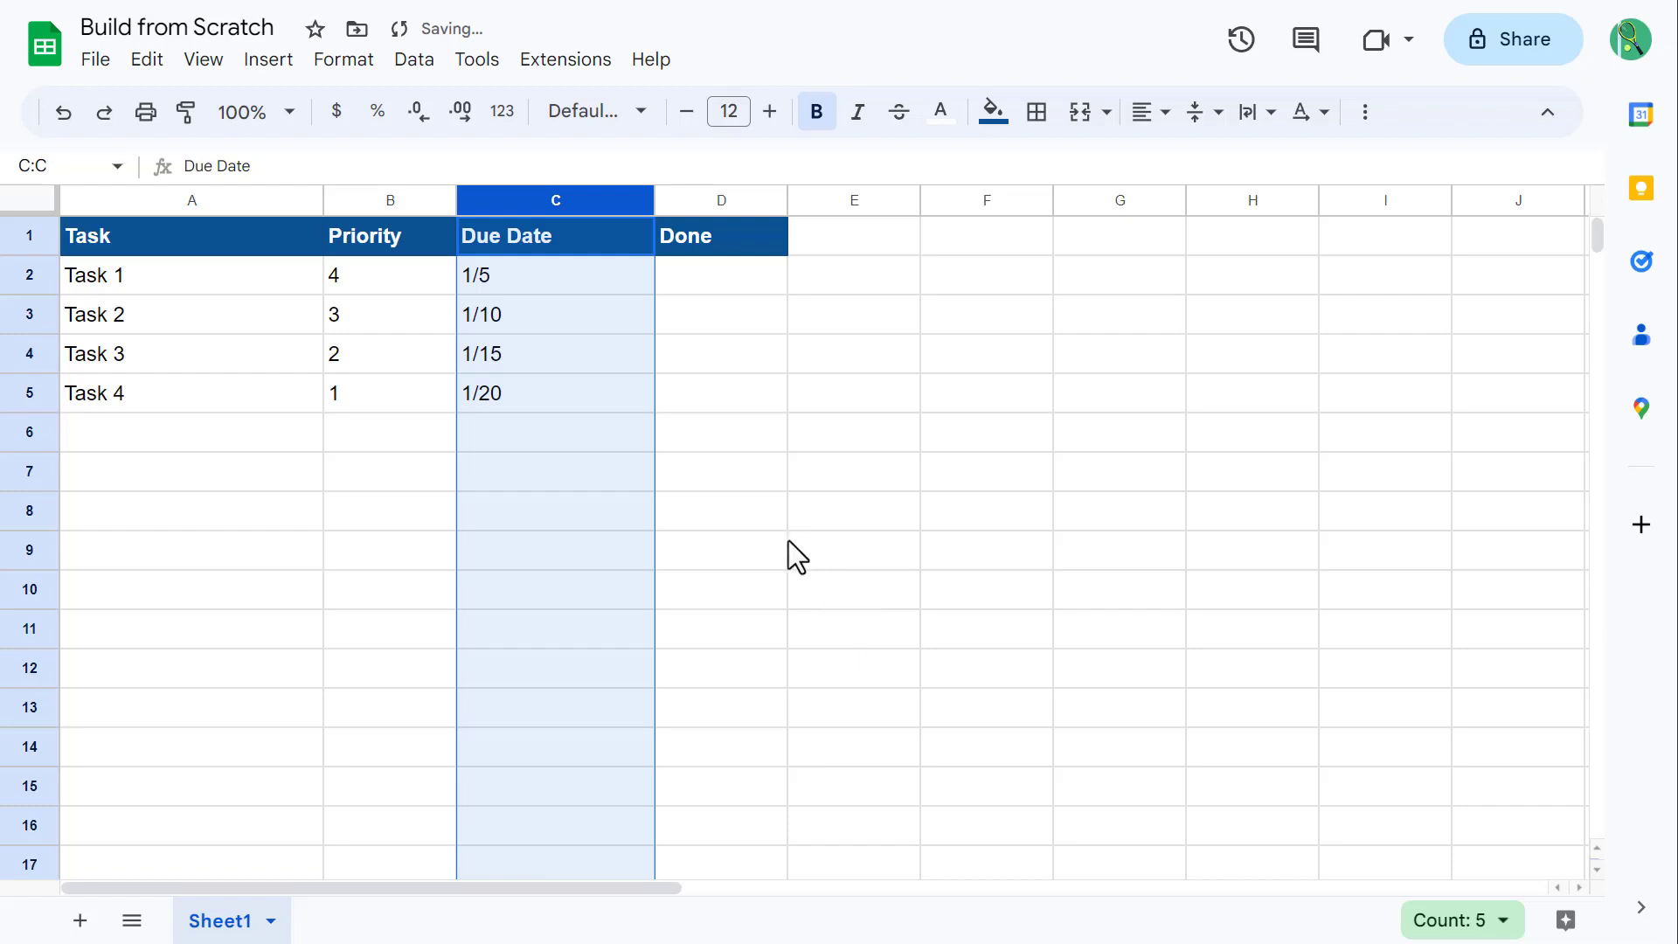
- Centre the contents of the Done column (D)
click(735, 203)
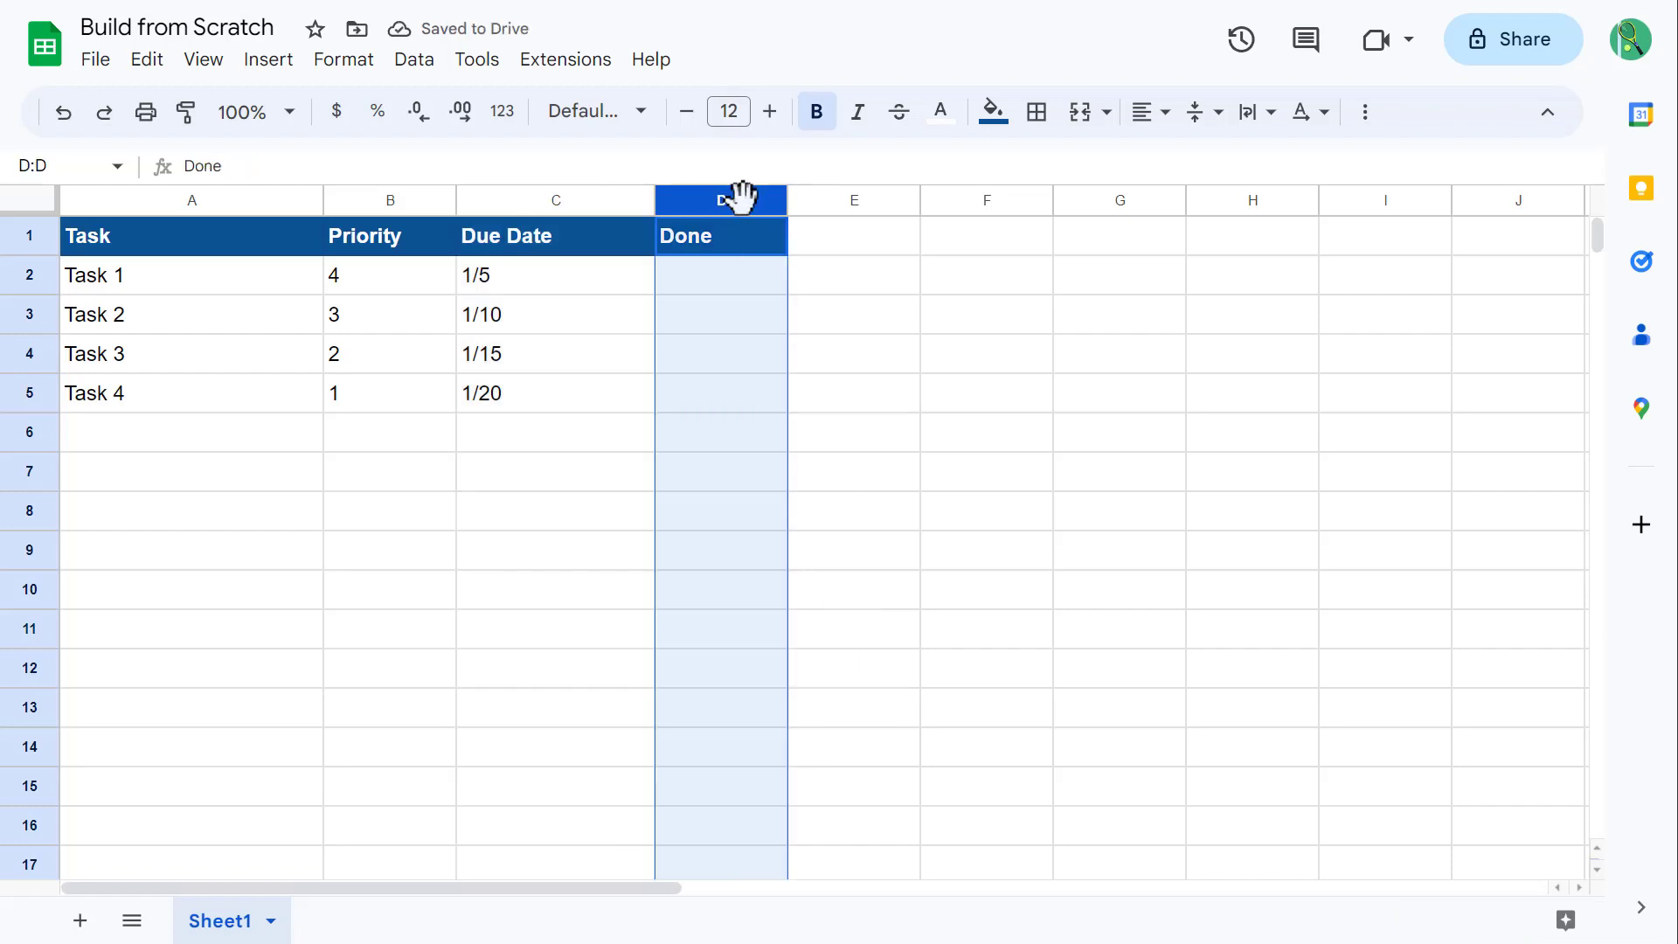
click(1162, 111)
click(1194, 168)
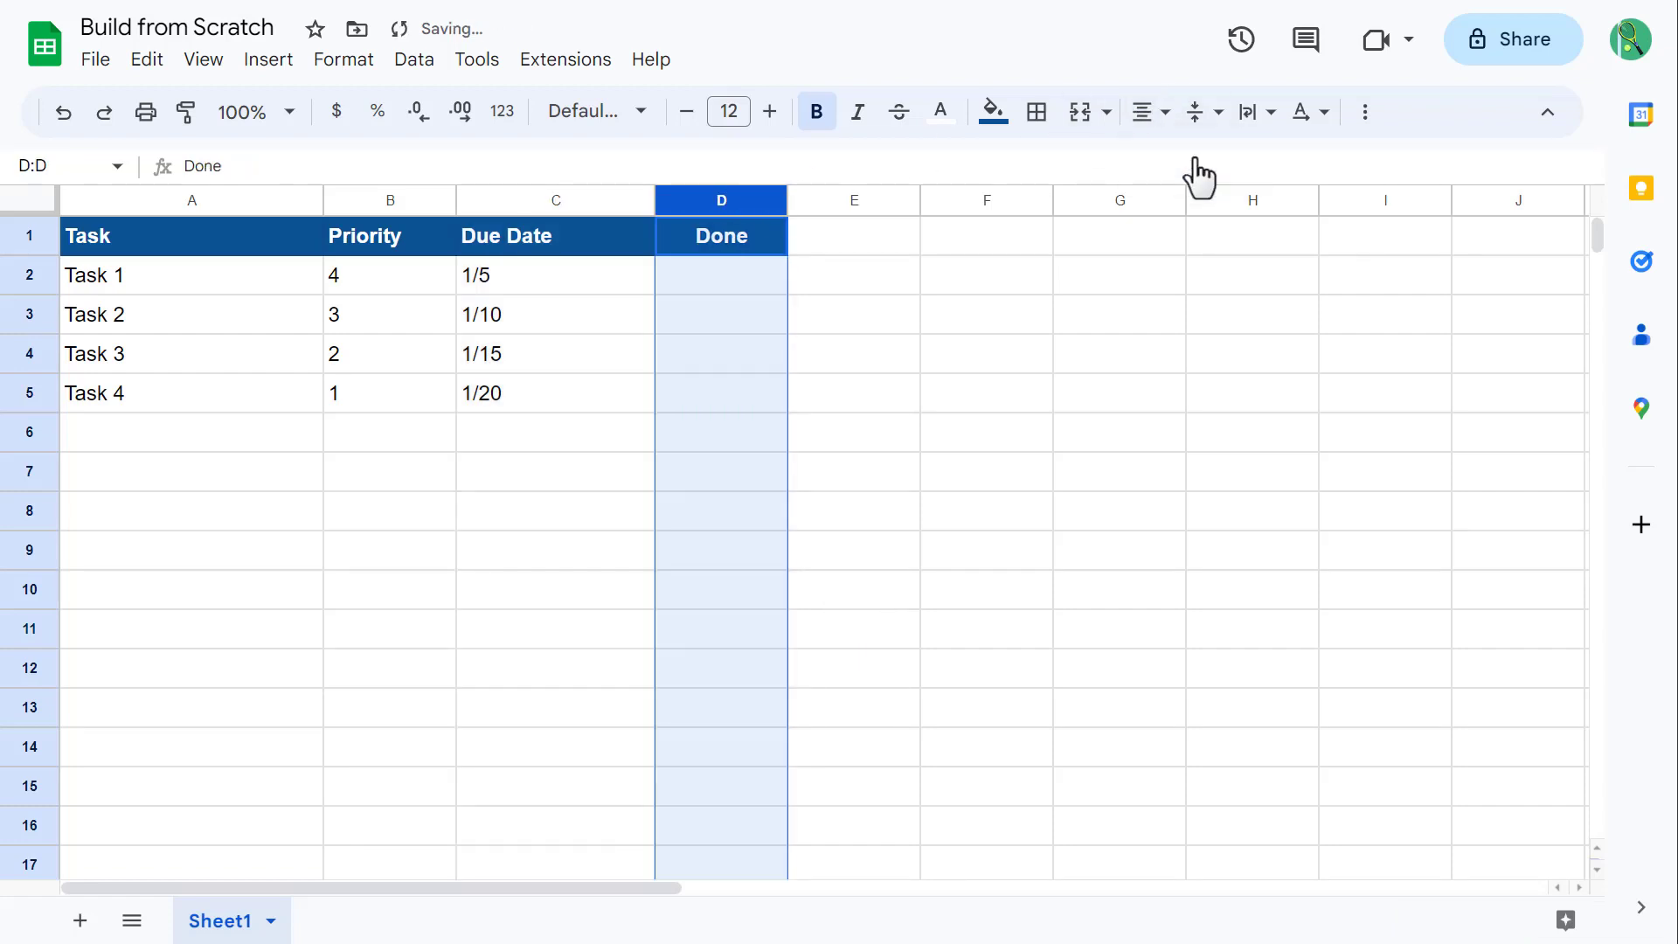
- Insert checkboxes into D2:D5 and colour them dark blue
click(737, 391)
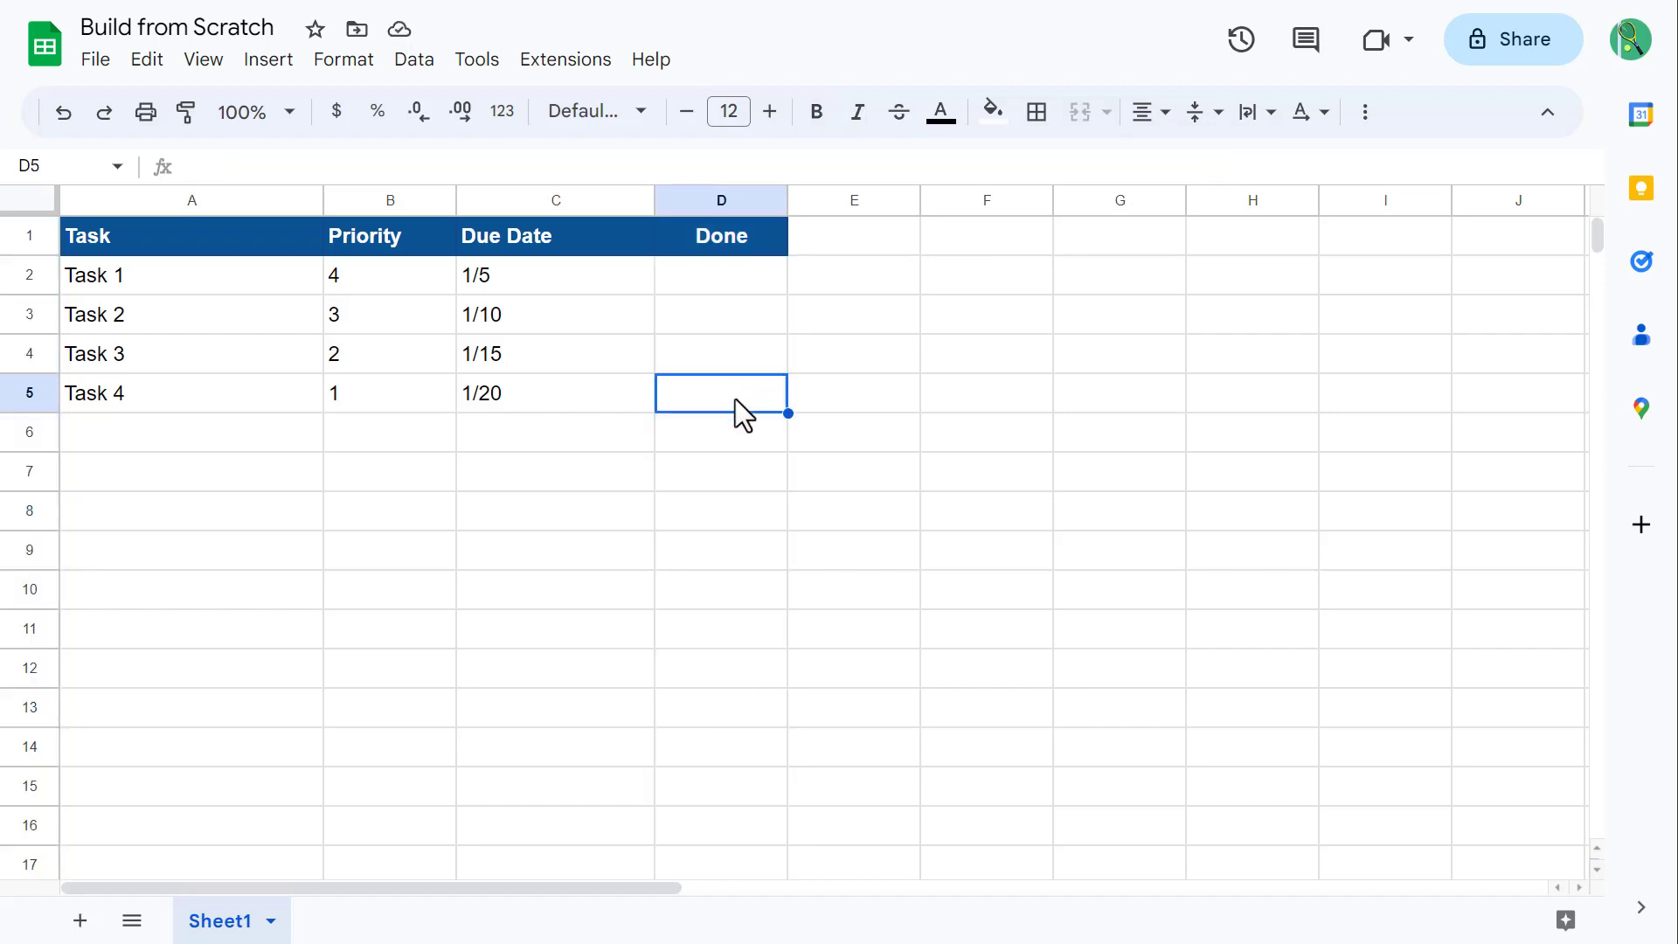
drag(728, 281, 736, 400)
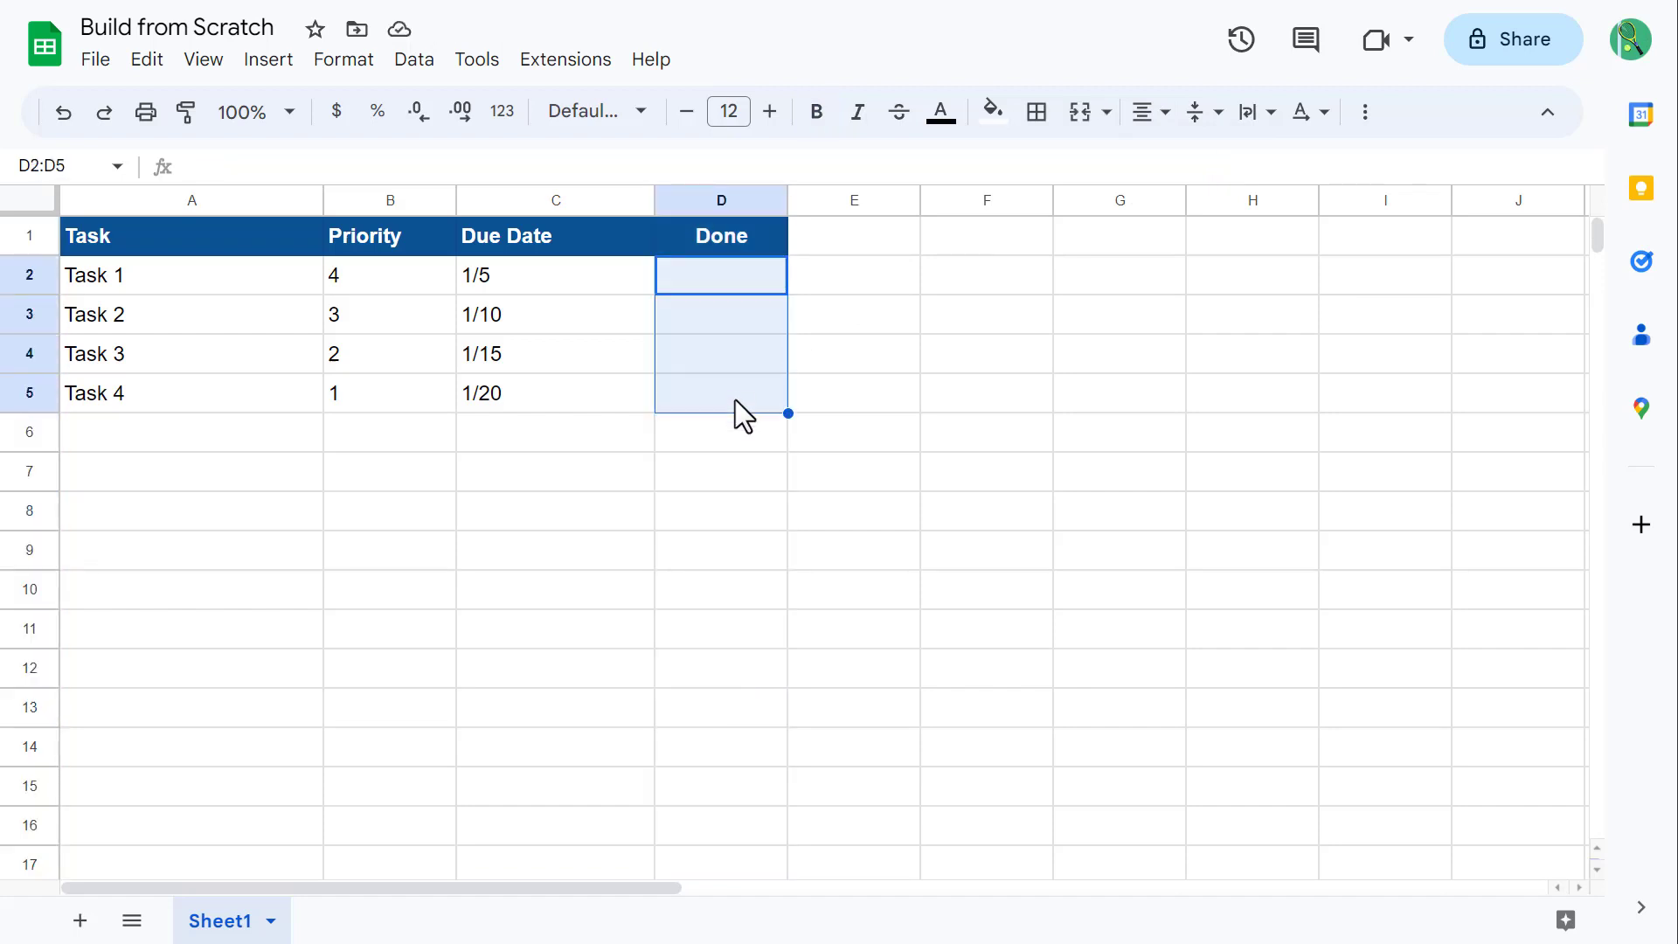
click(271, 60)
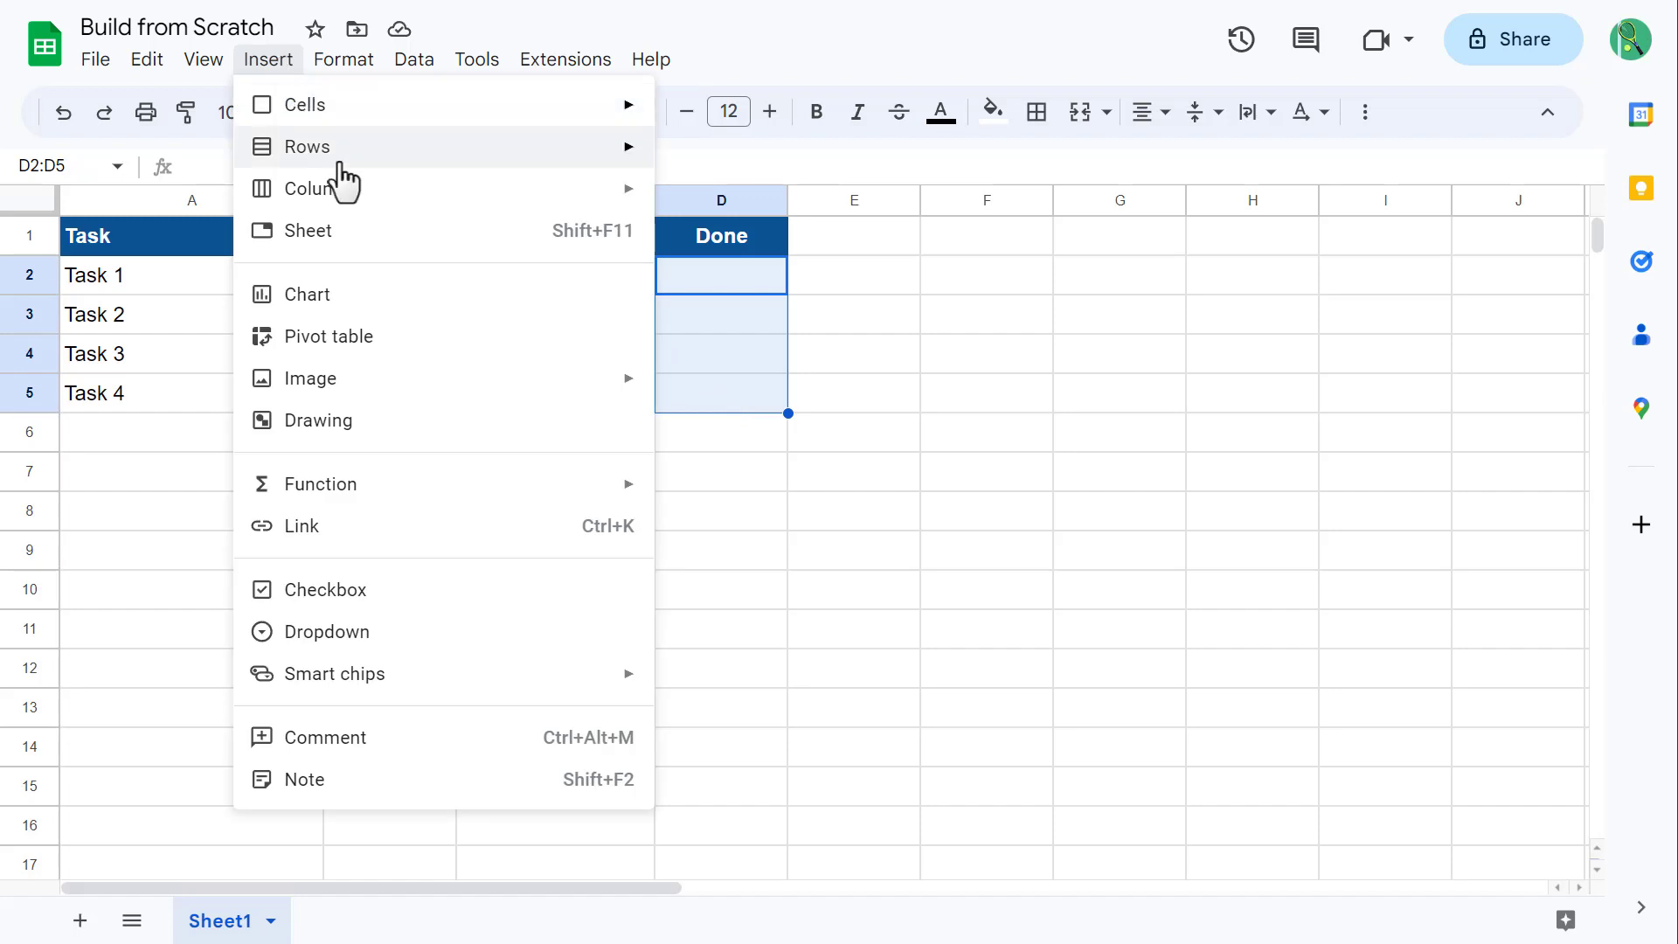
click(431, 591)
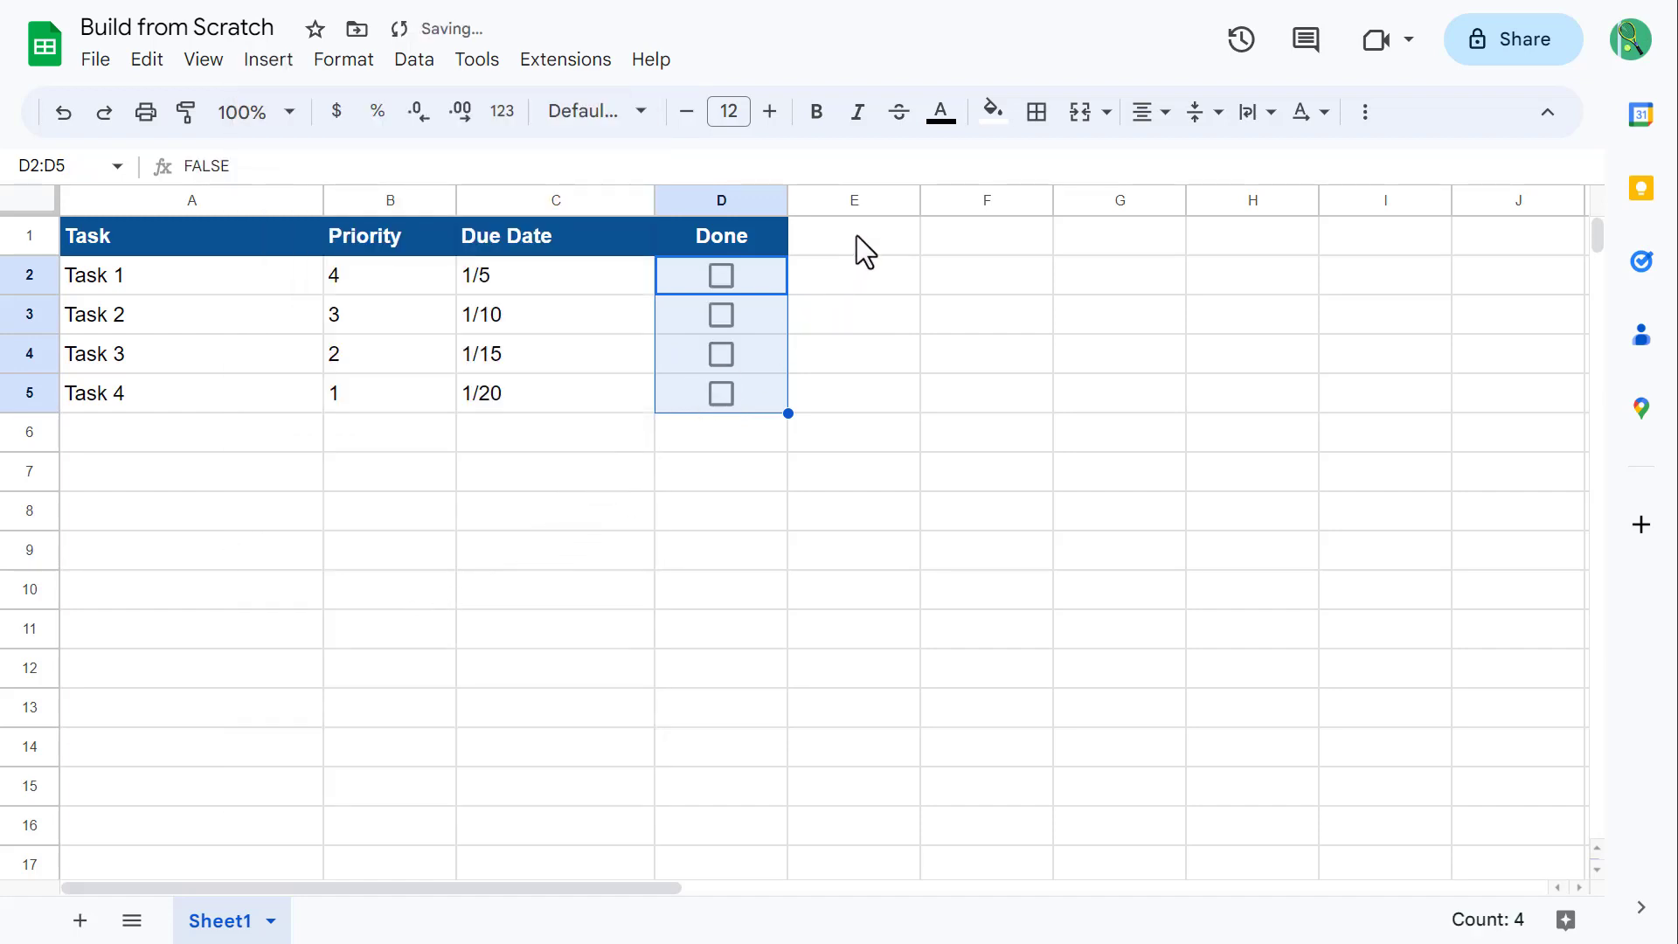
click(939, 113)
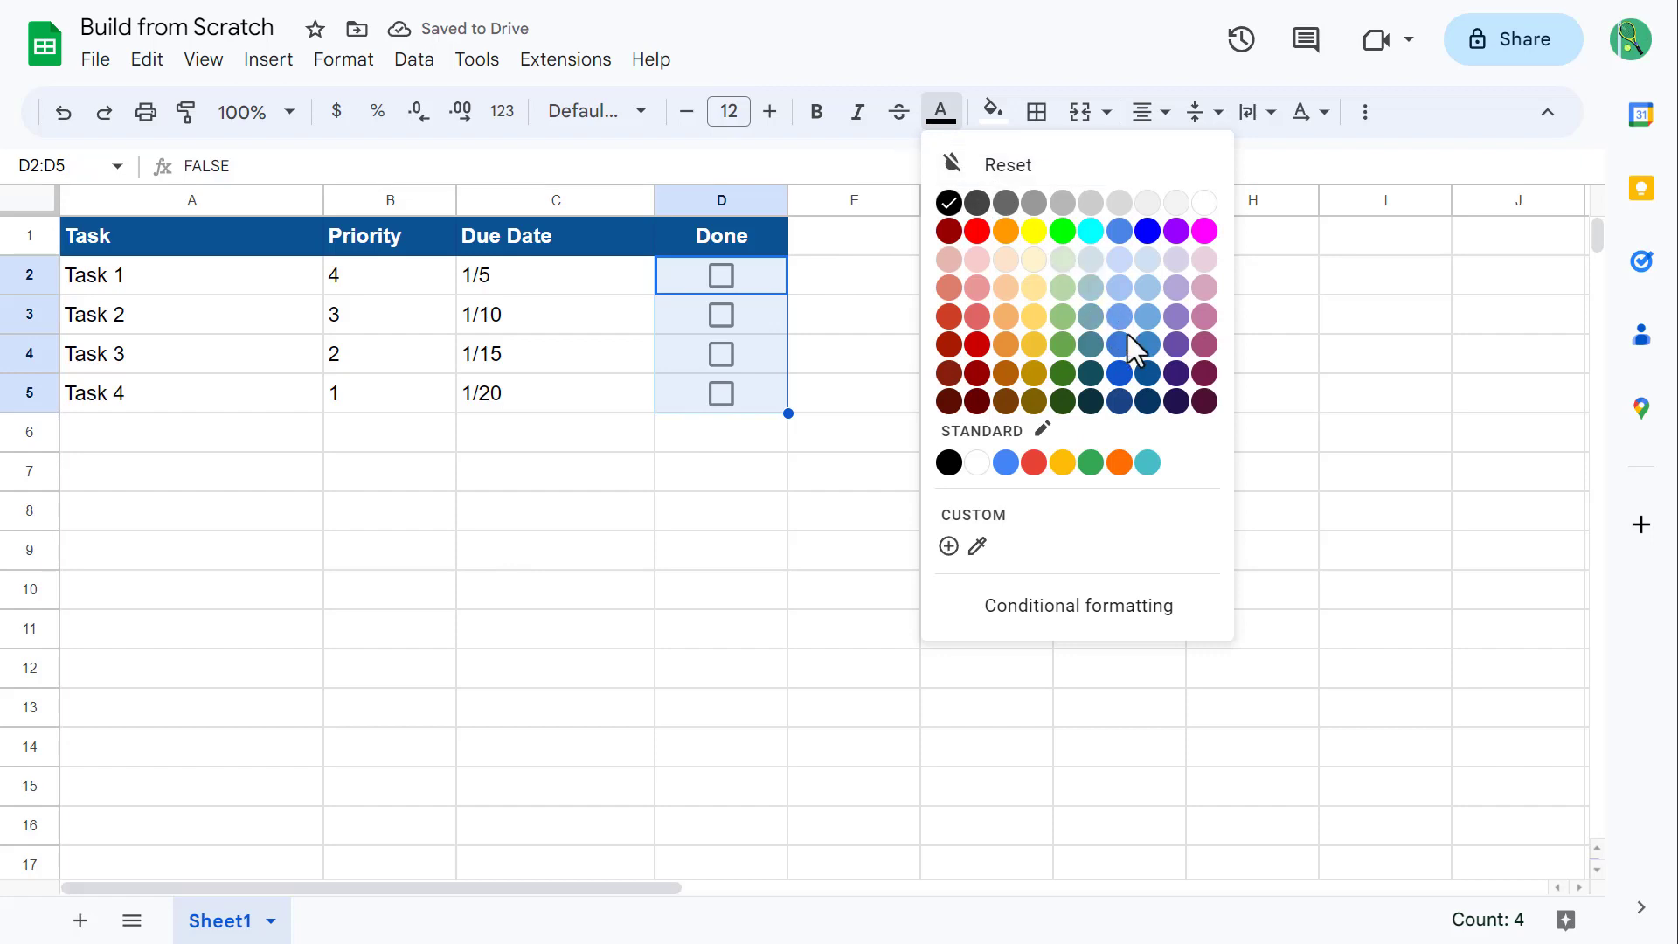
click(1149, 373)
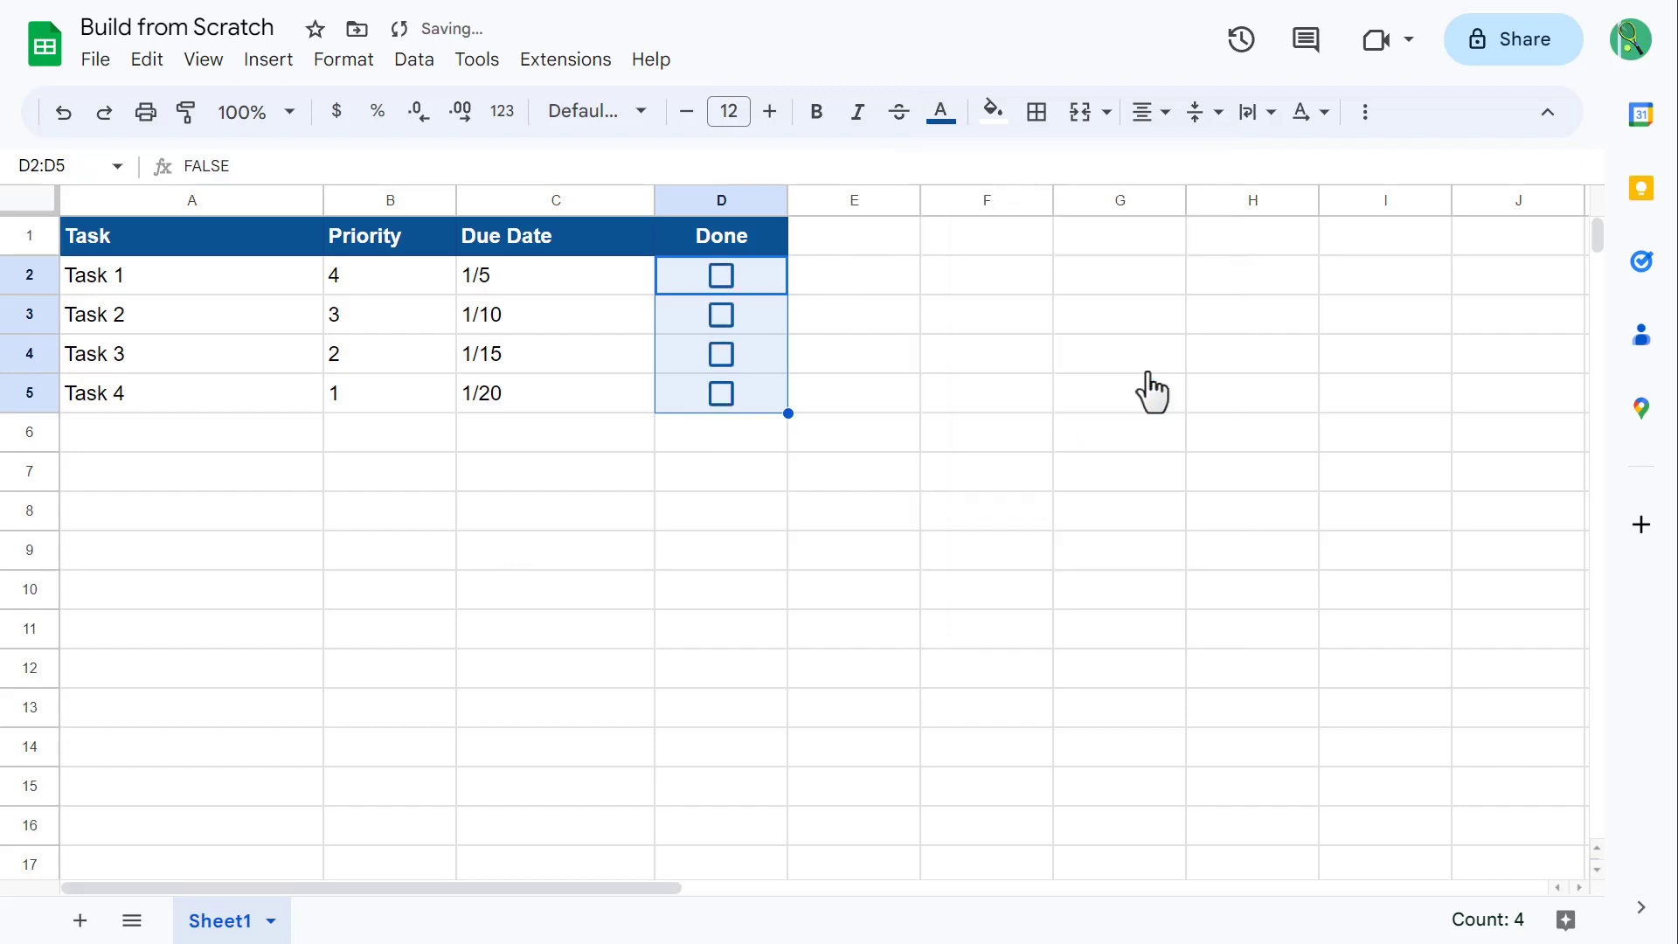
click(226, 428)
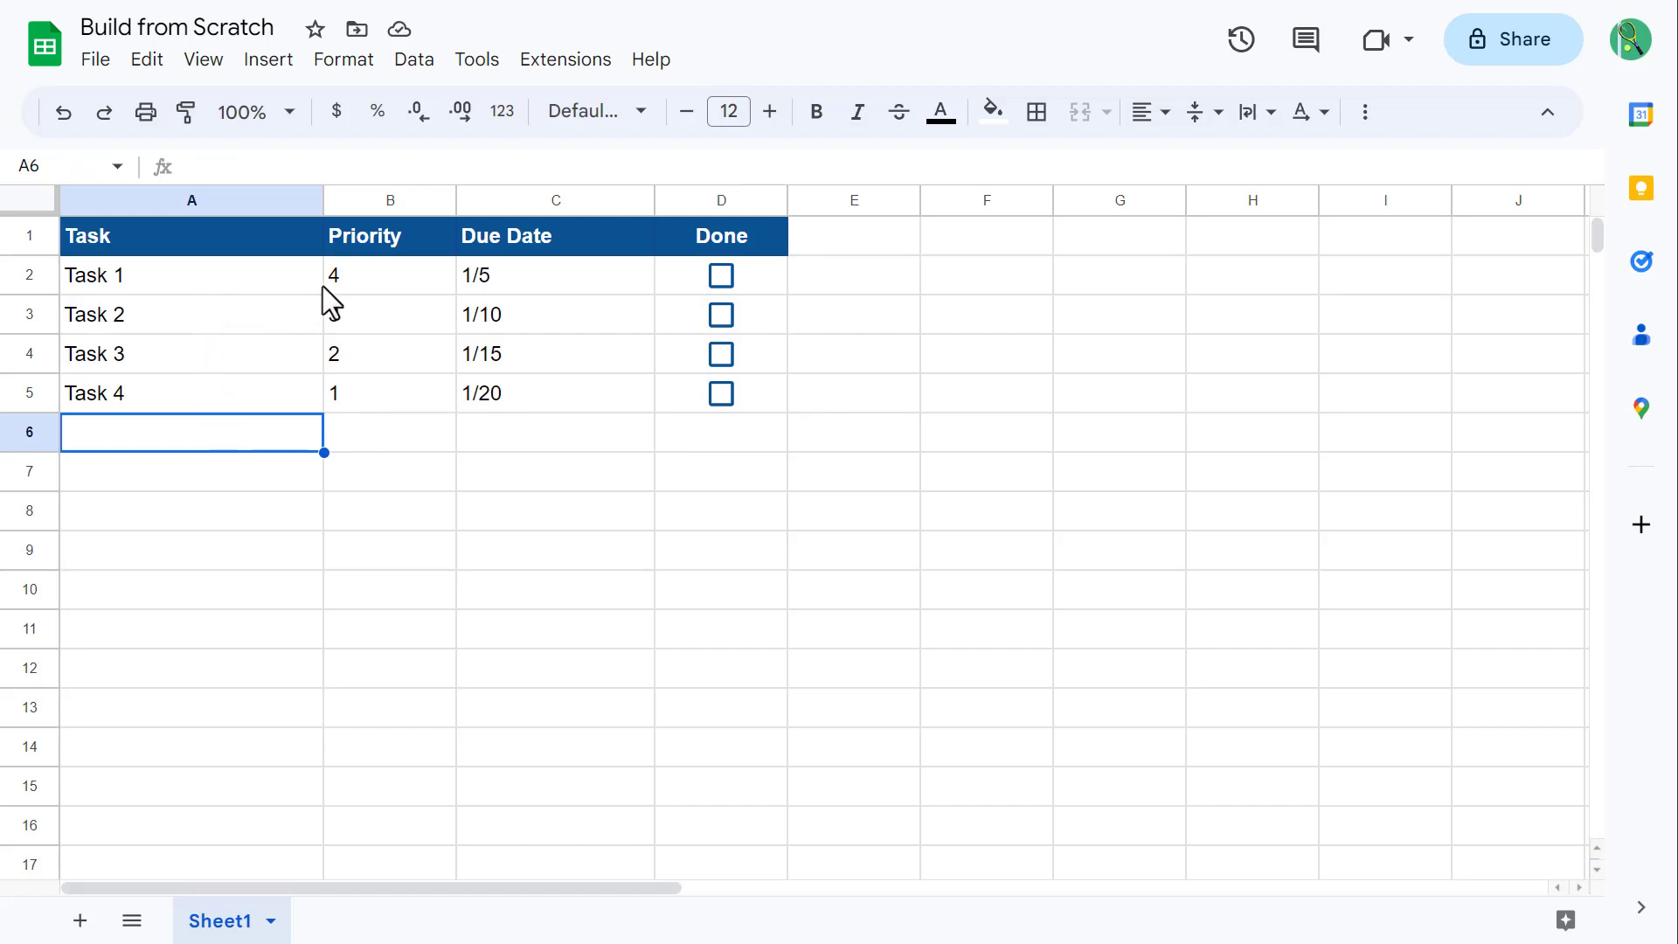
- Apply the custom 05-Aug-1930 day-month-year date format to C2:C1000
click(570, 275)
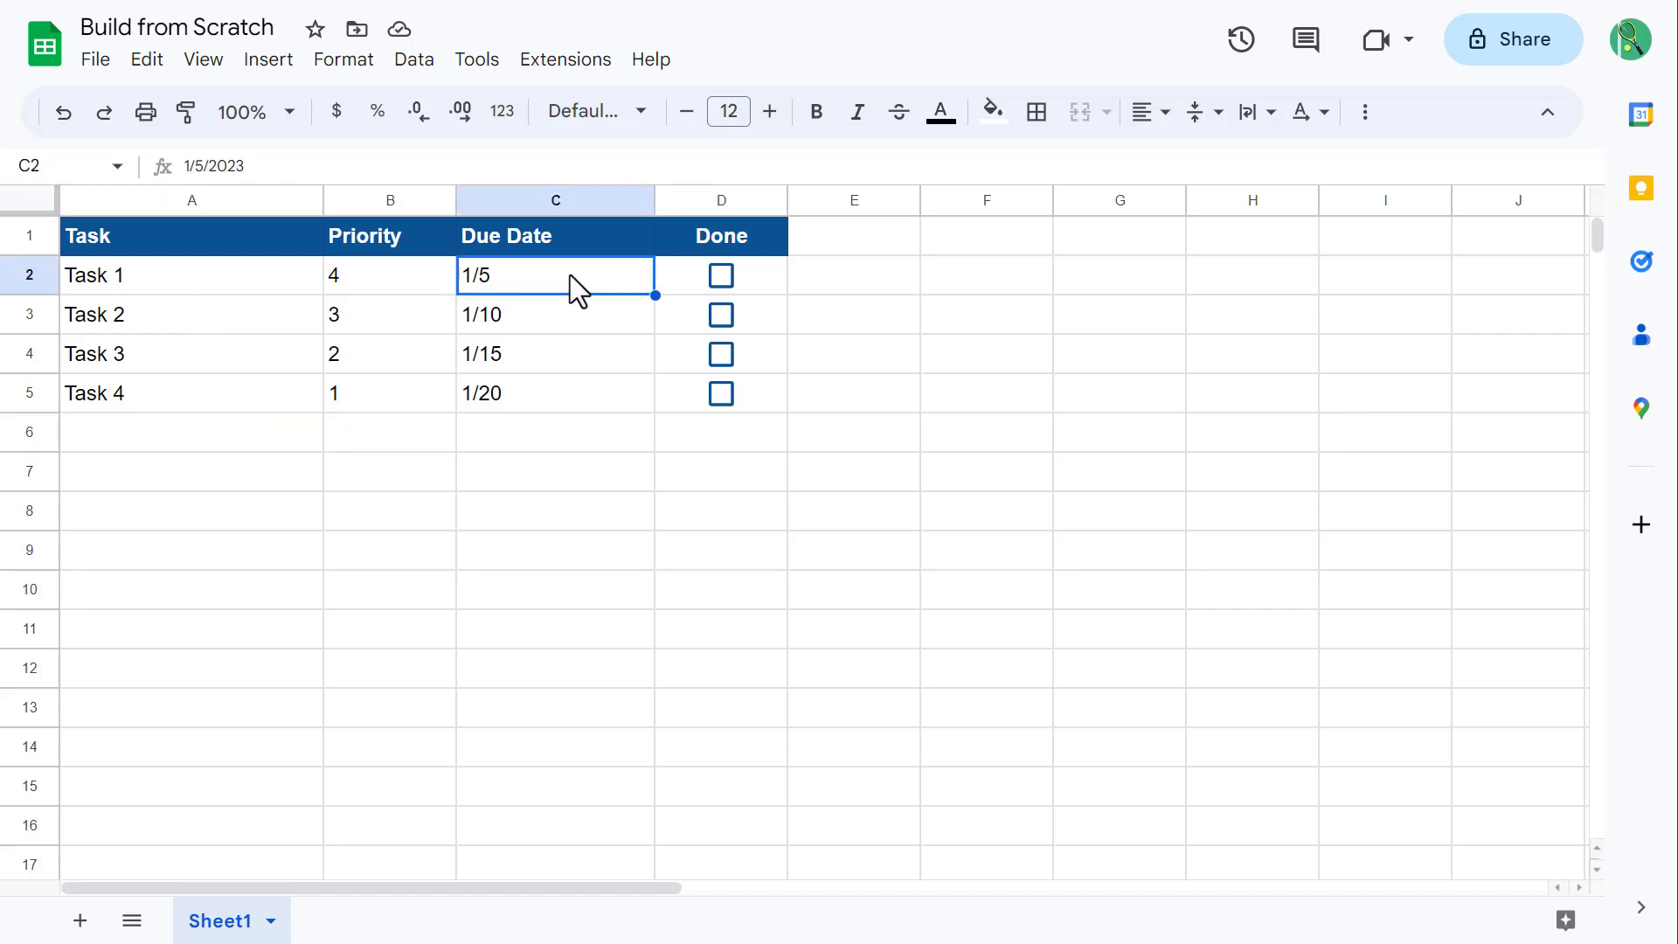
key(ctrl+shift+Down)
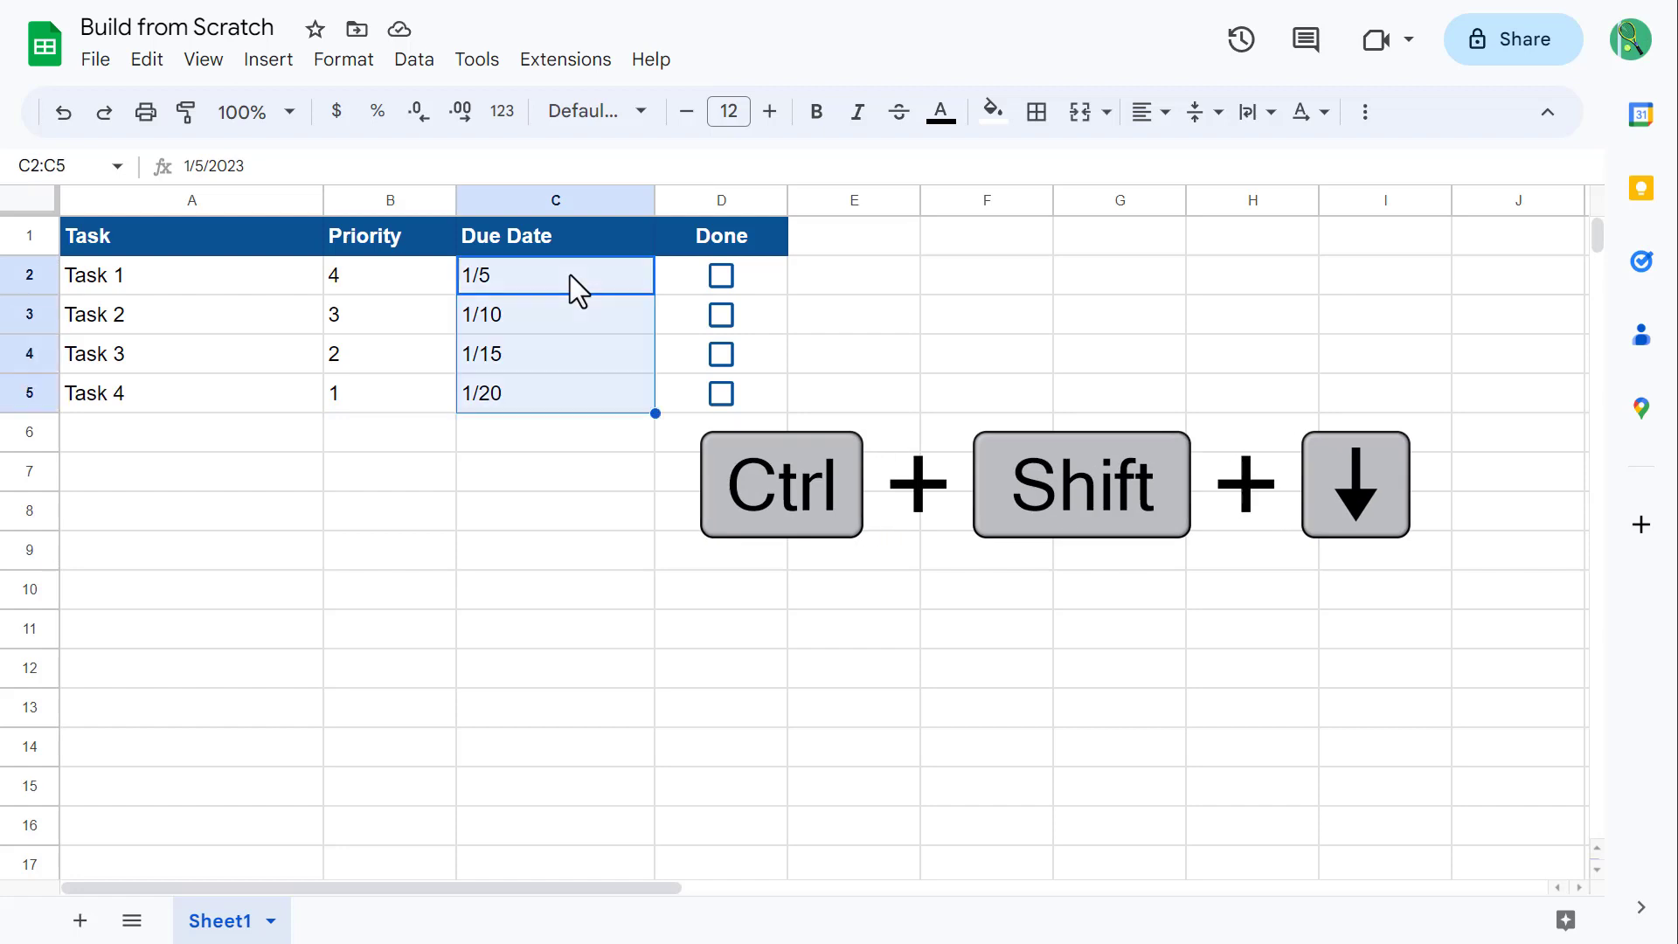
key(ctrl+shift+Down)
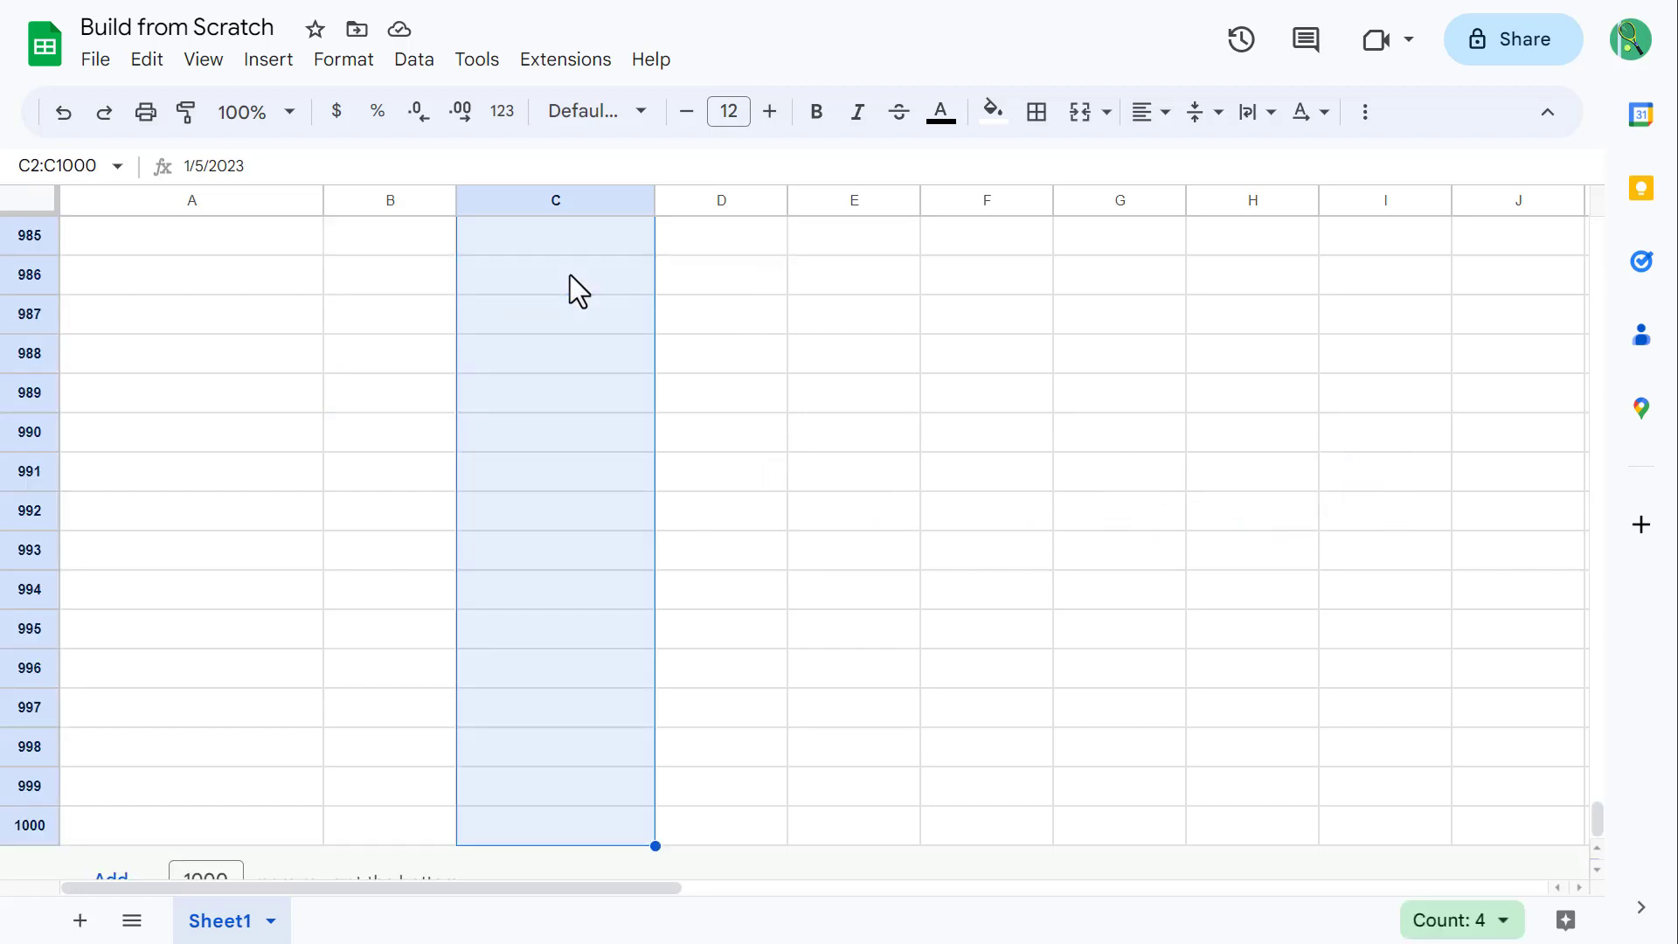
click(506, 122)
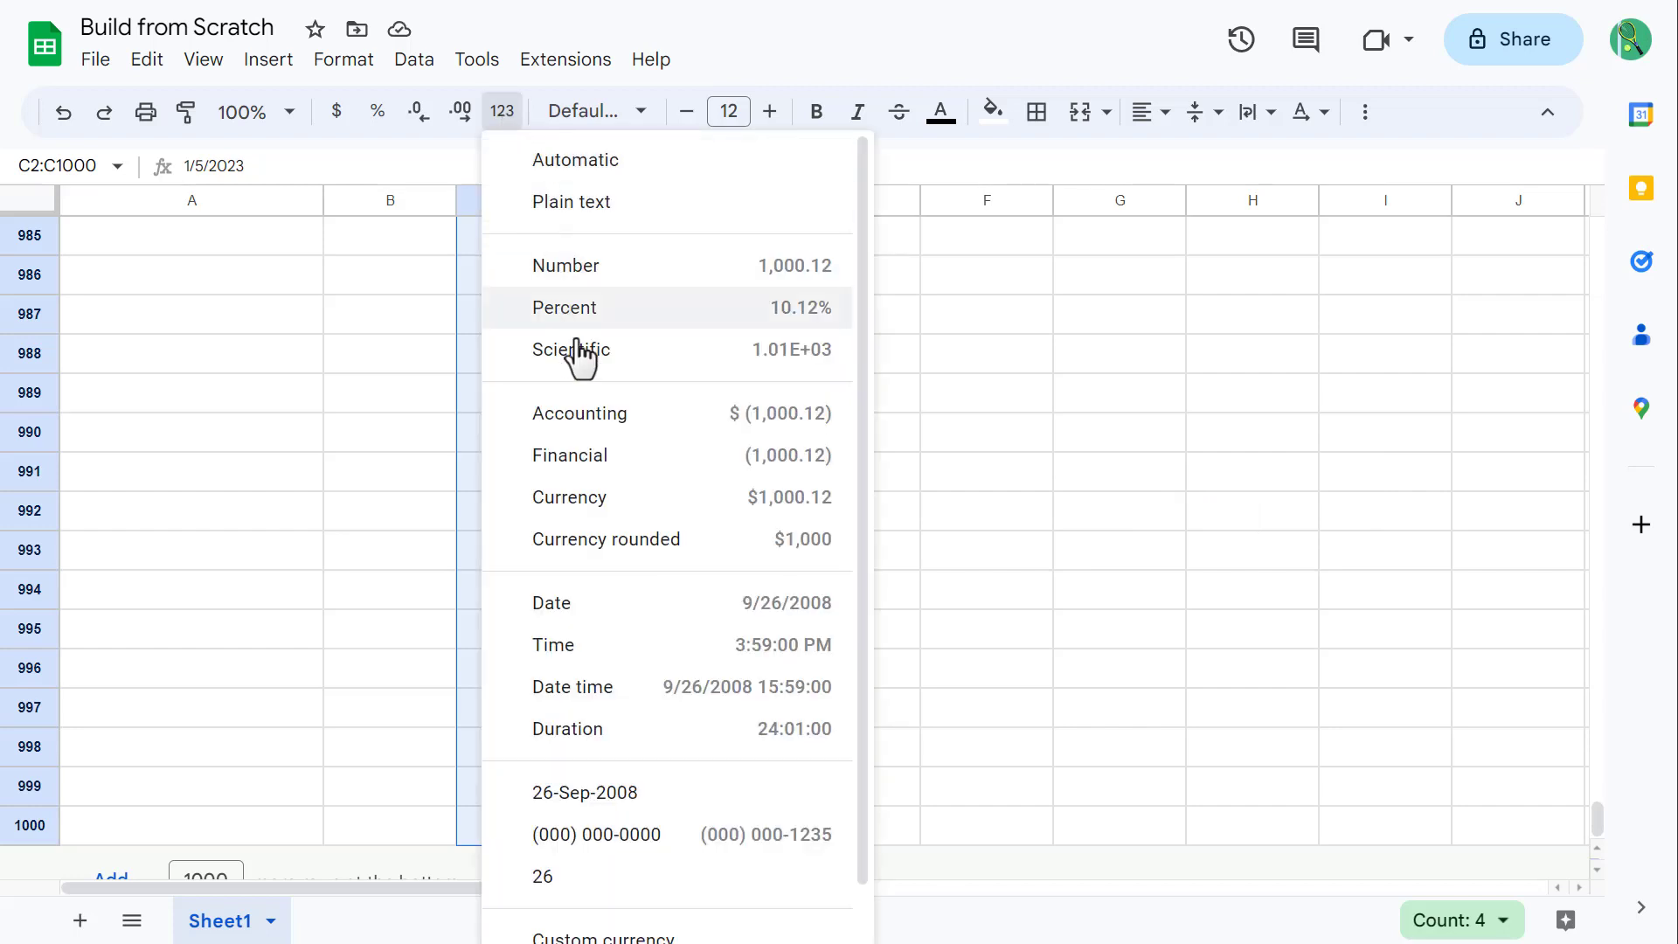
click(576, 603)
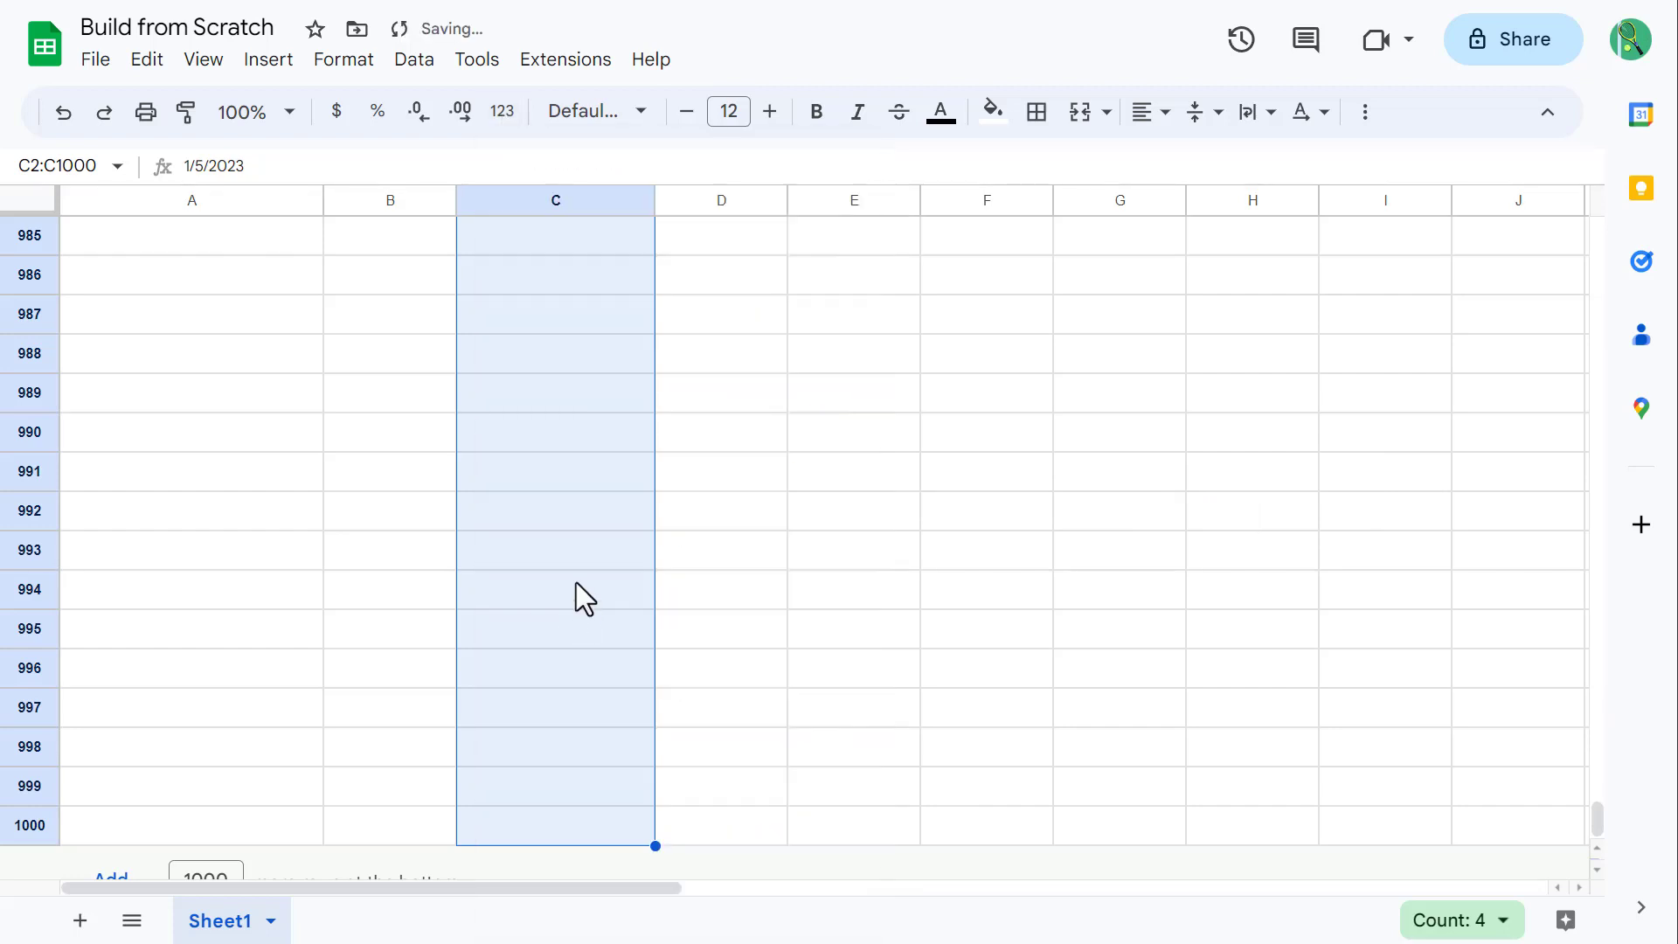
click(508, 112)
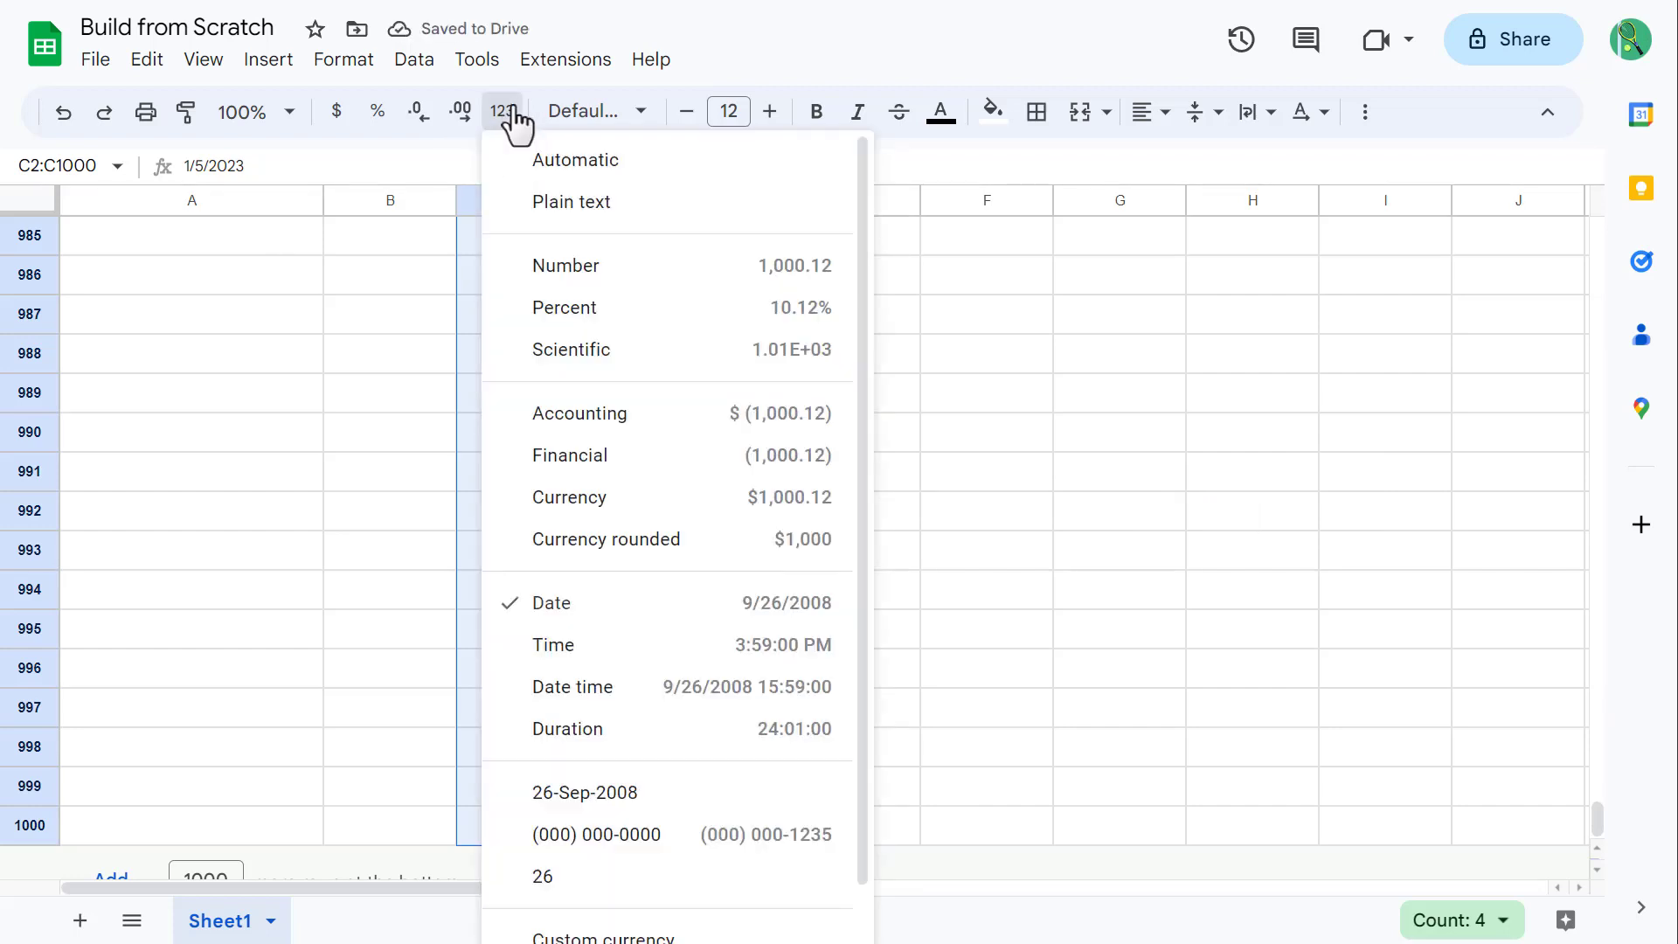
scroll(612, 524, down, 1)
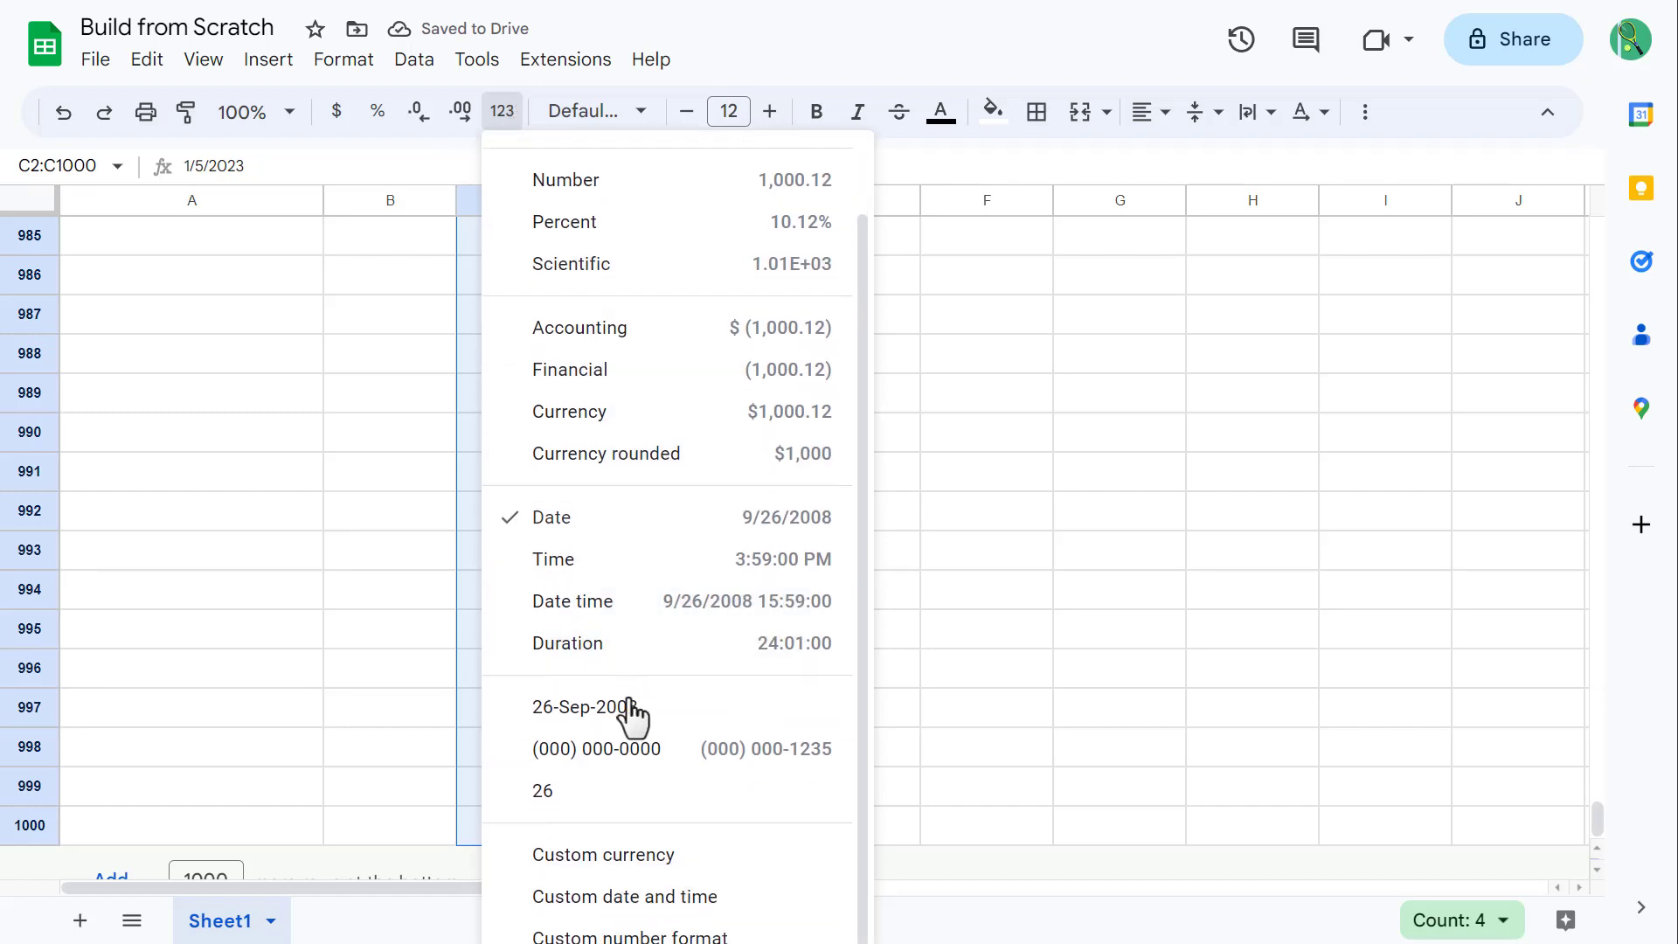
click(730, 909)
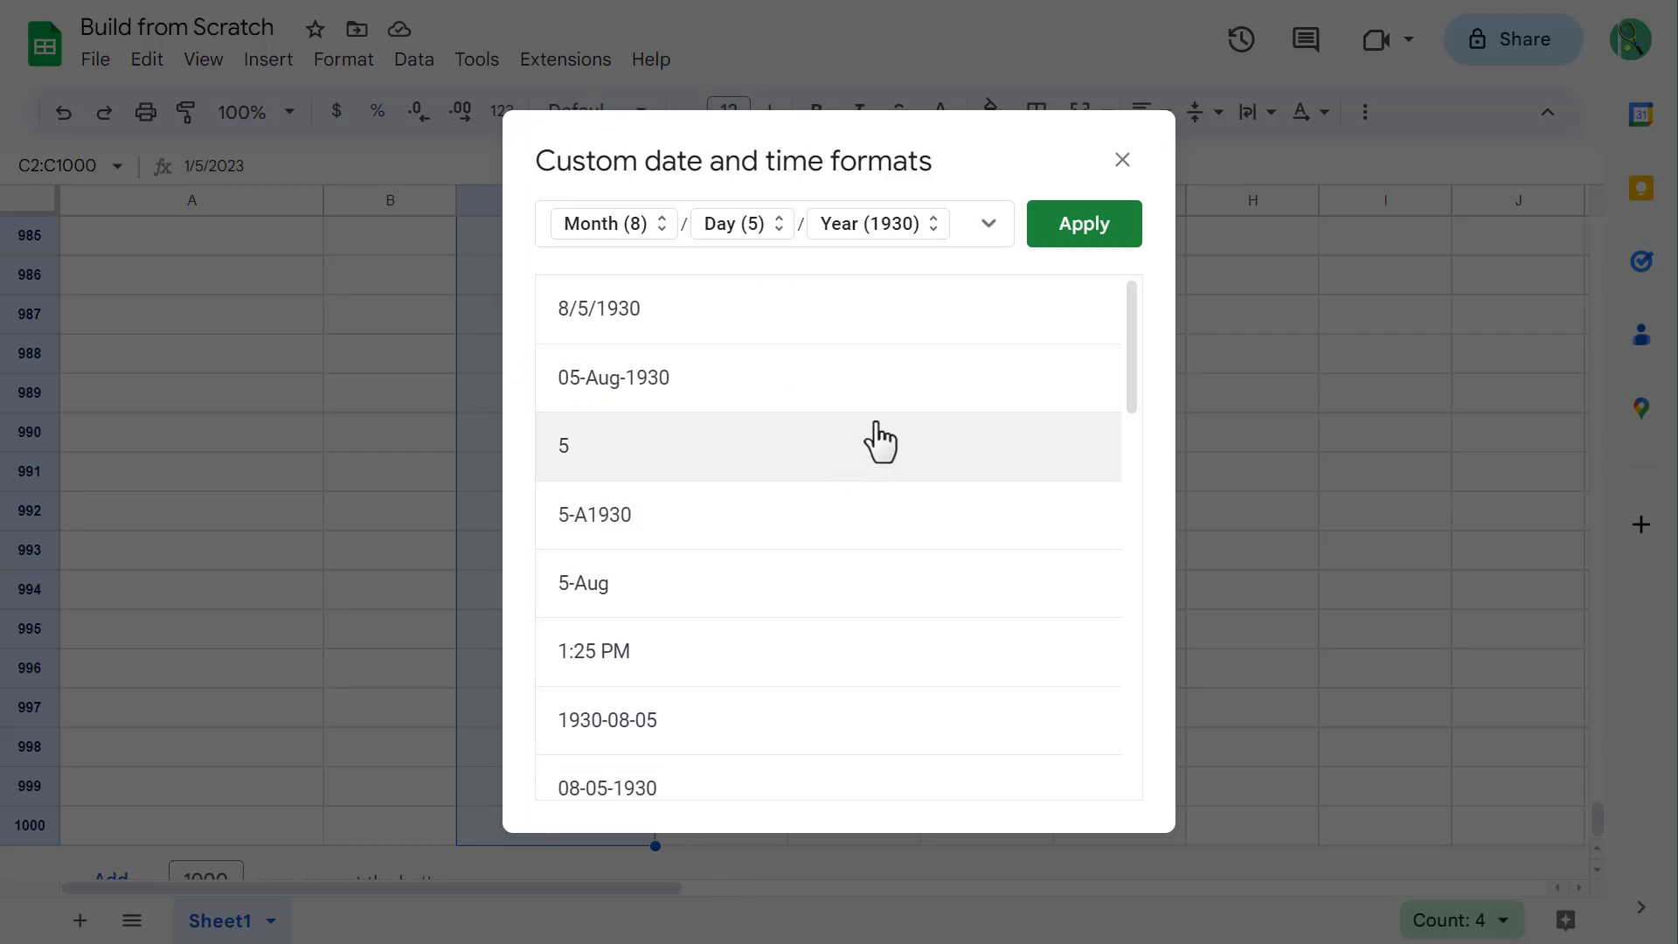
click(869, 382)
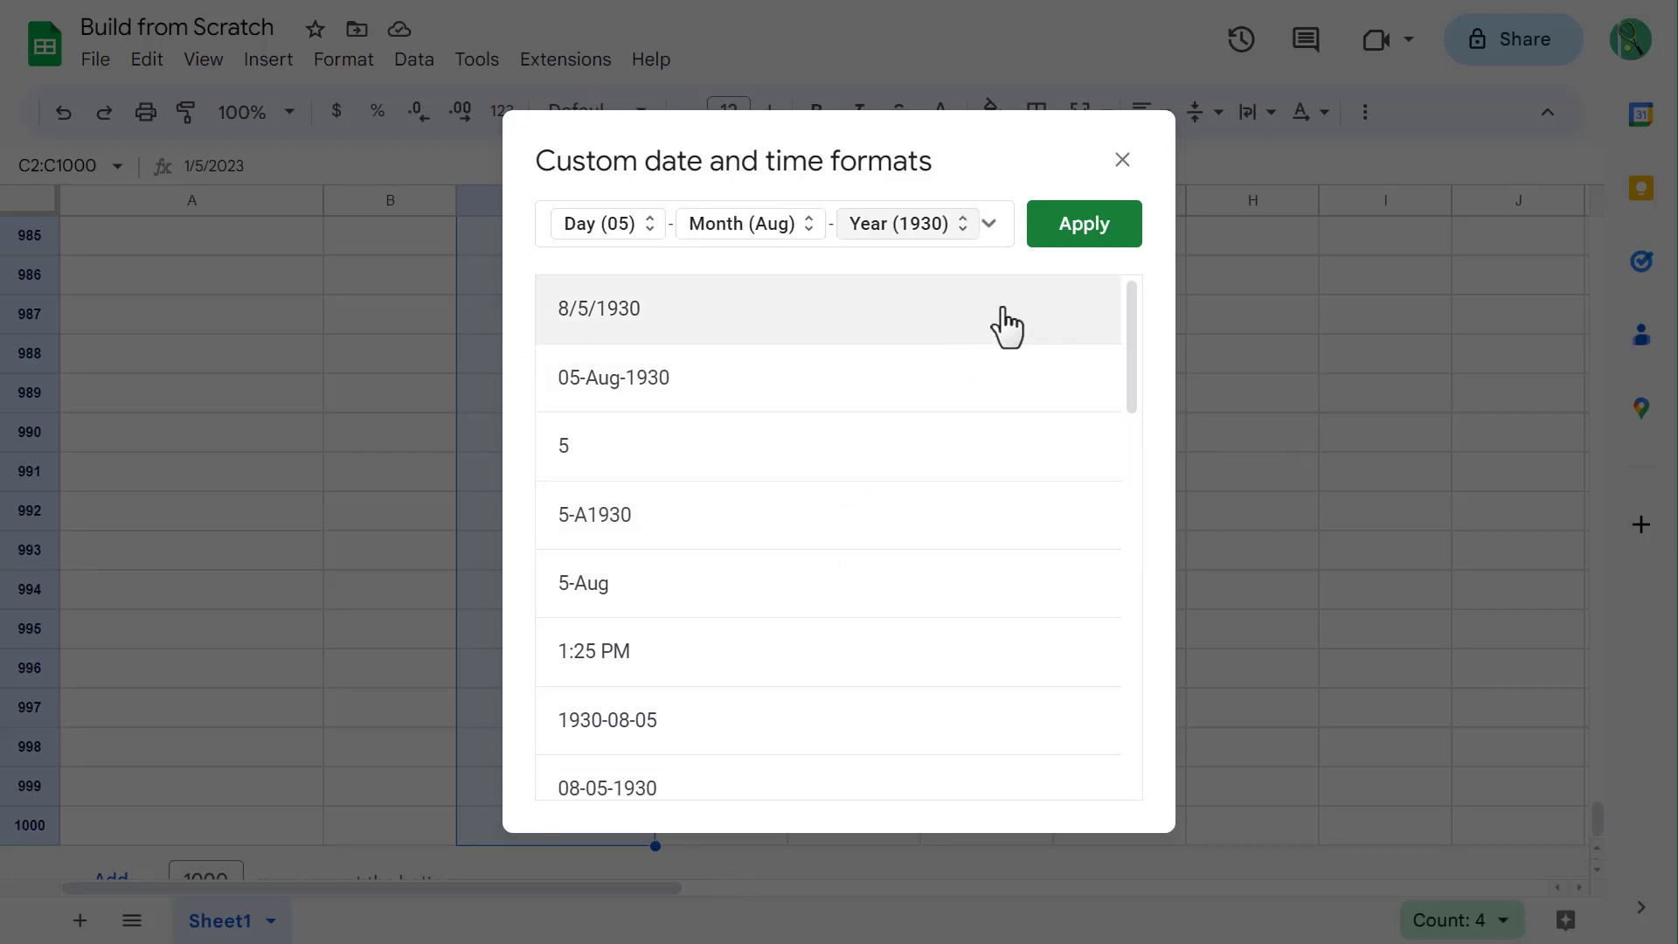
click(1081, 231)
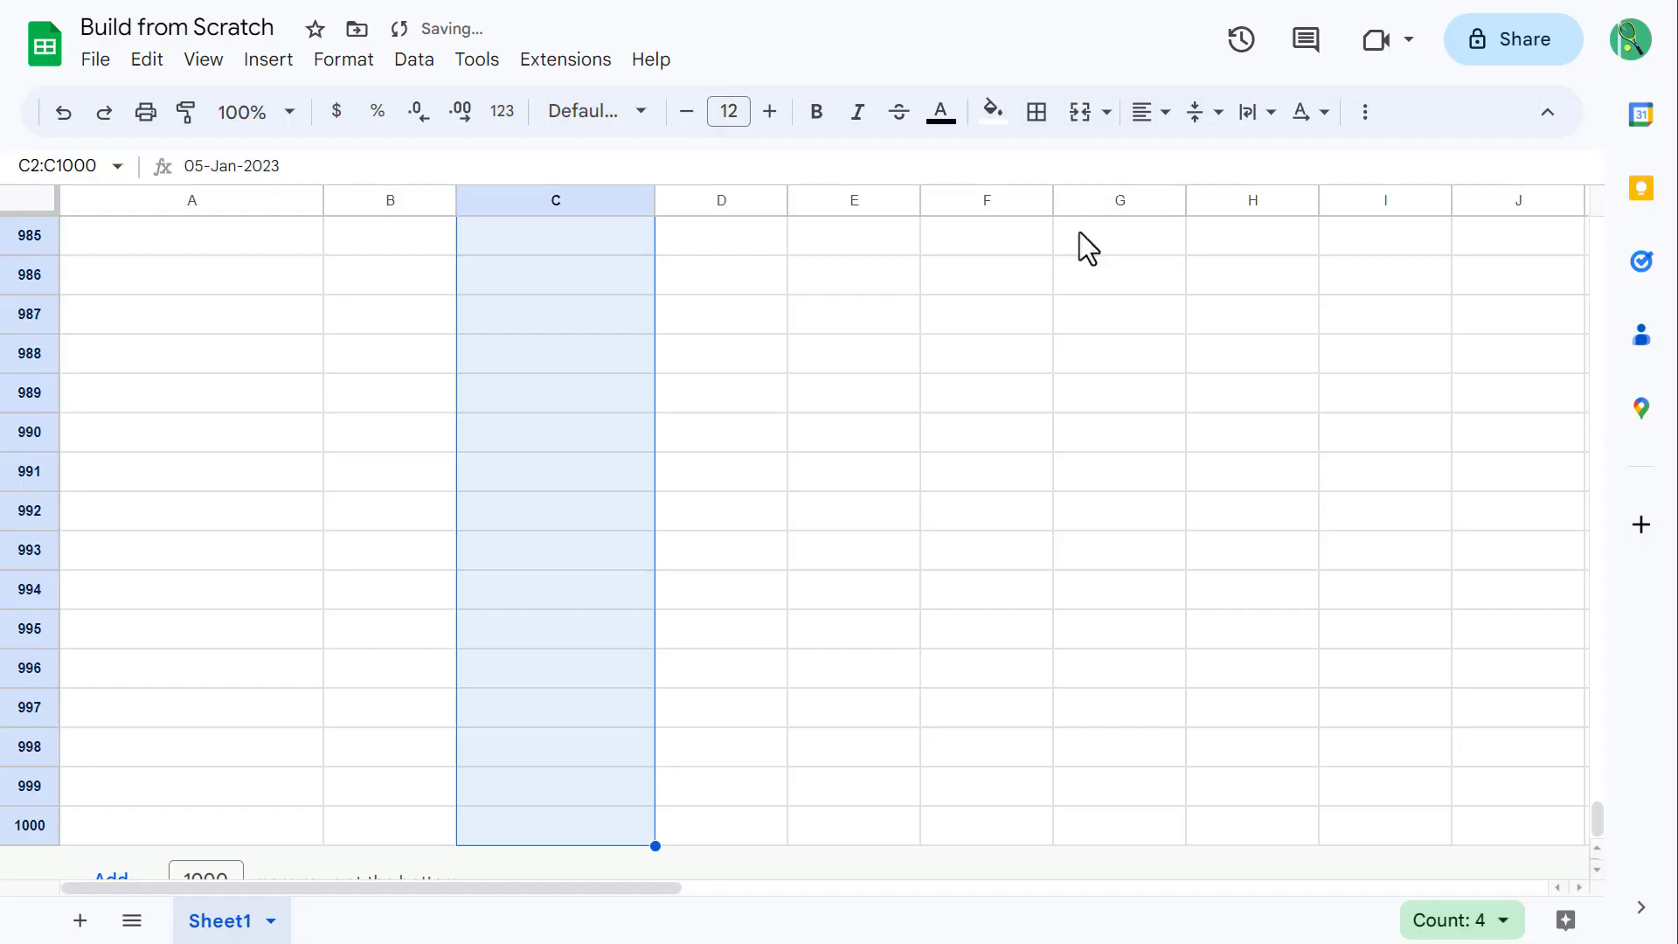
- Select the task range A2:D1000, starting from Task 1
click(716, 500)
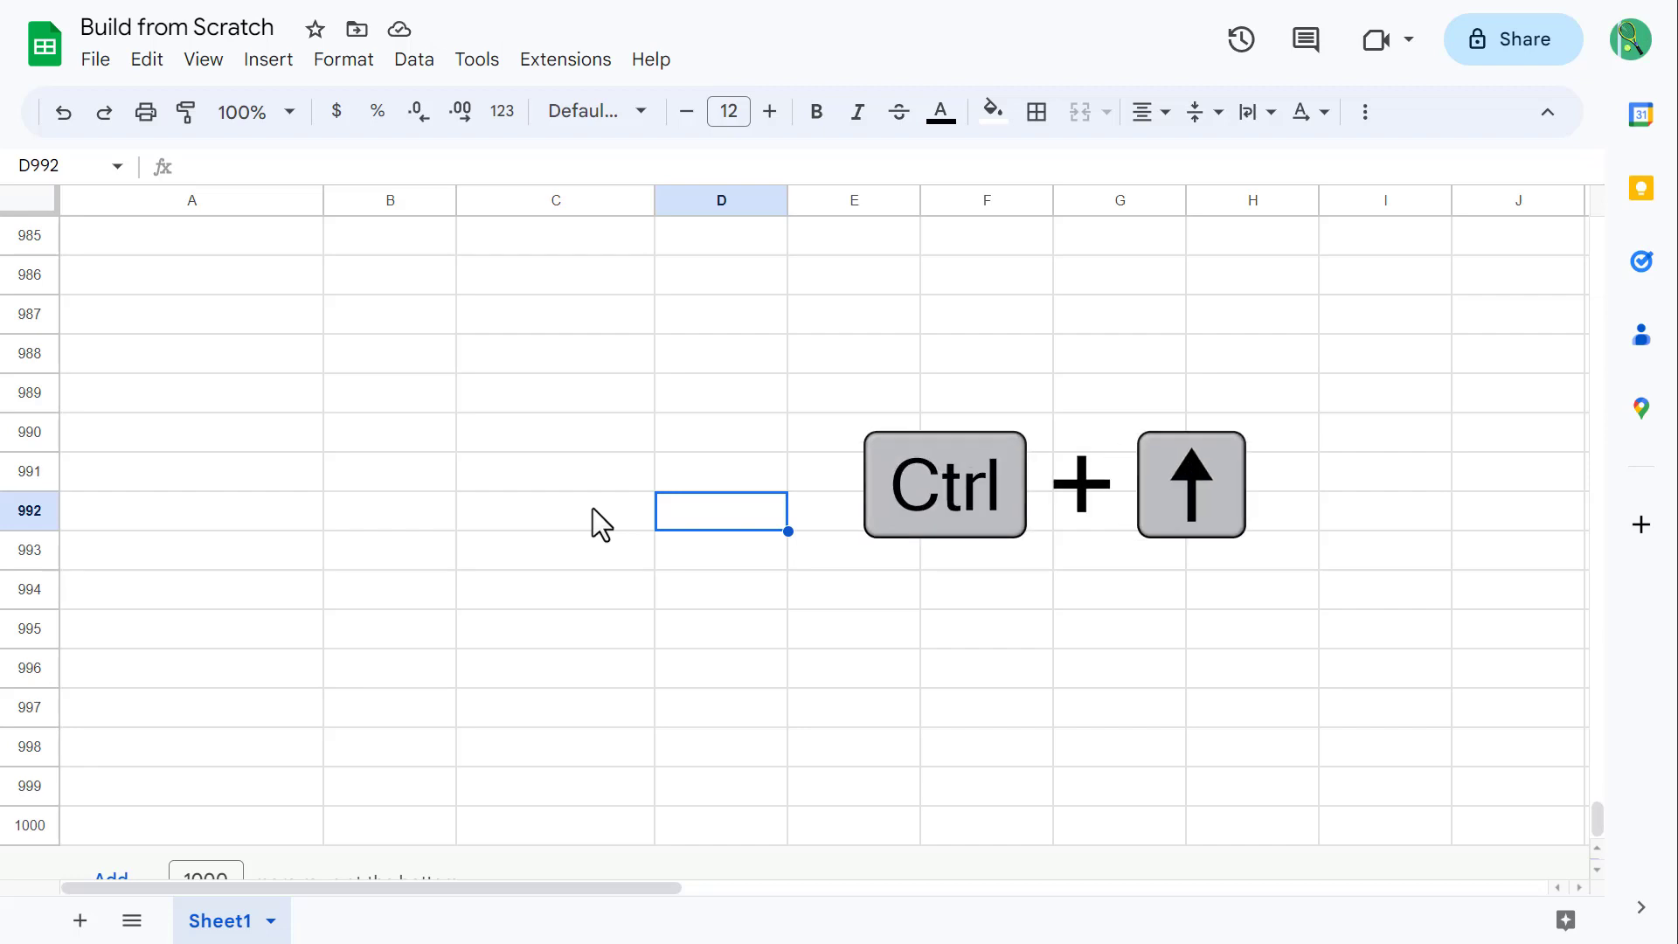
key(ctrl+Up)
scroll(592, 507, up, 2)
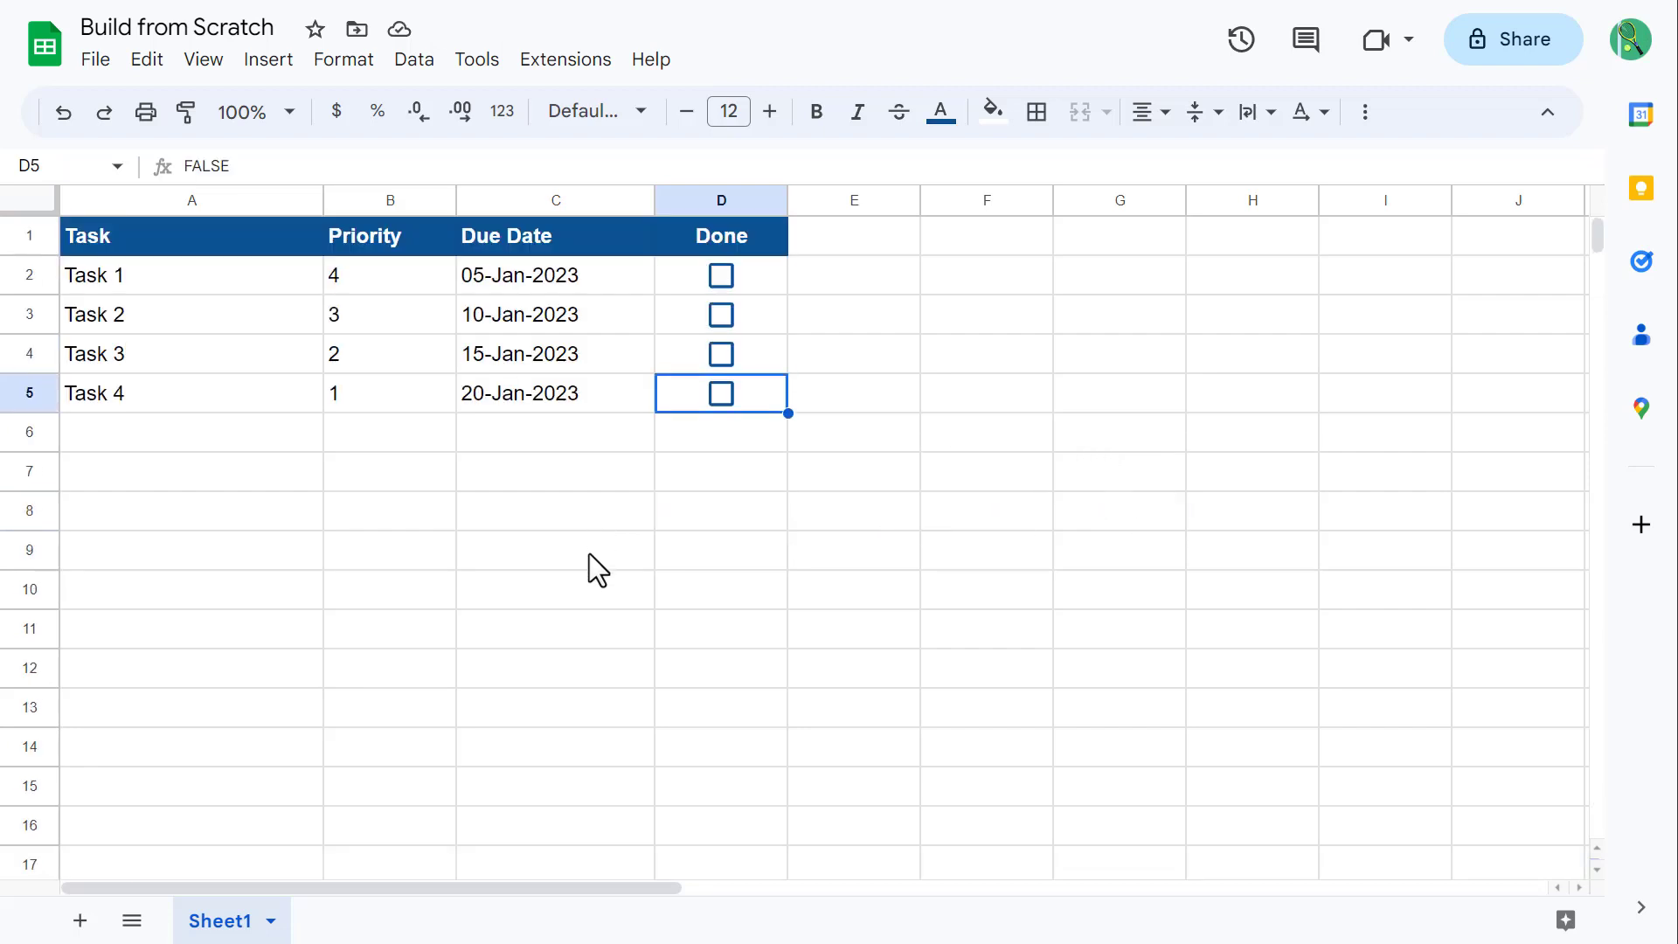
click(250, 438)
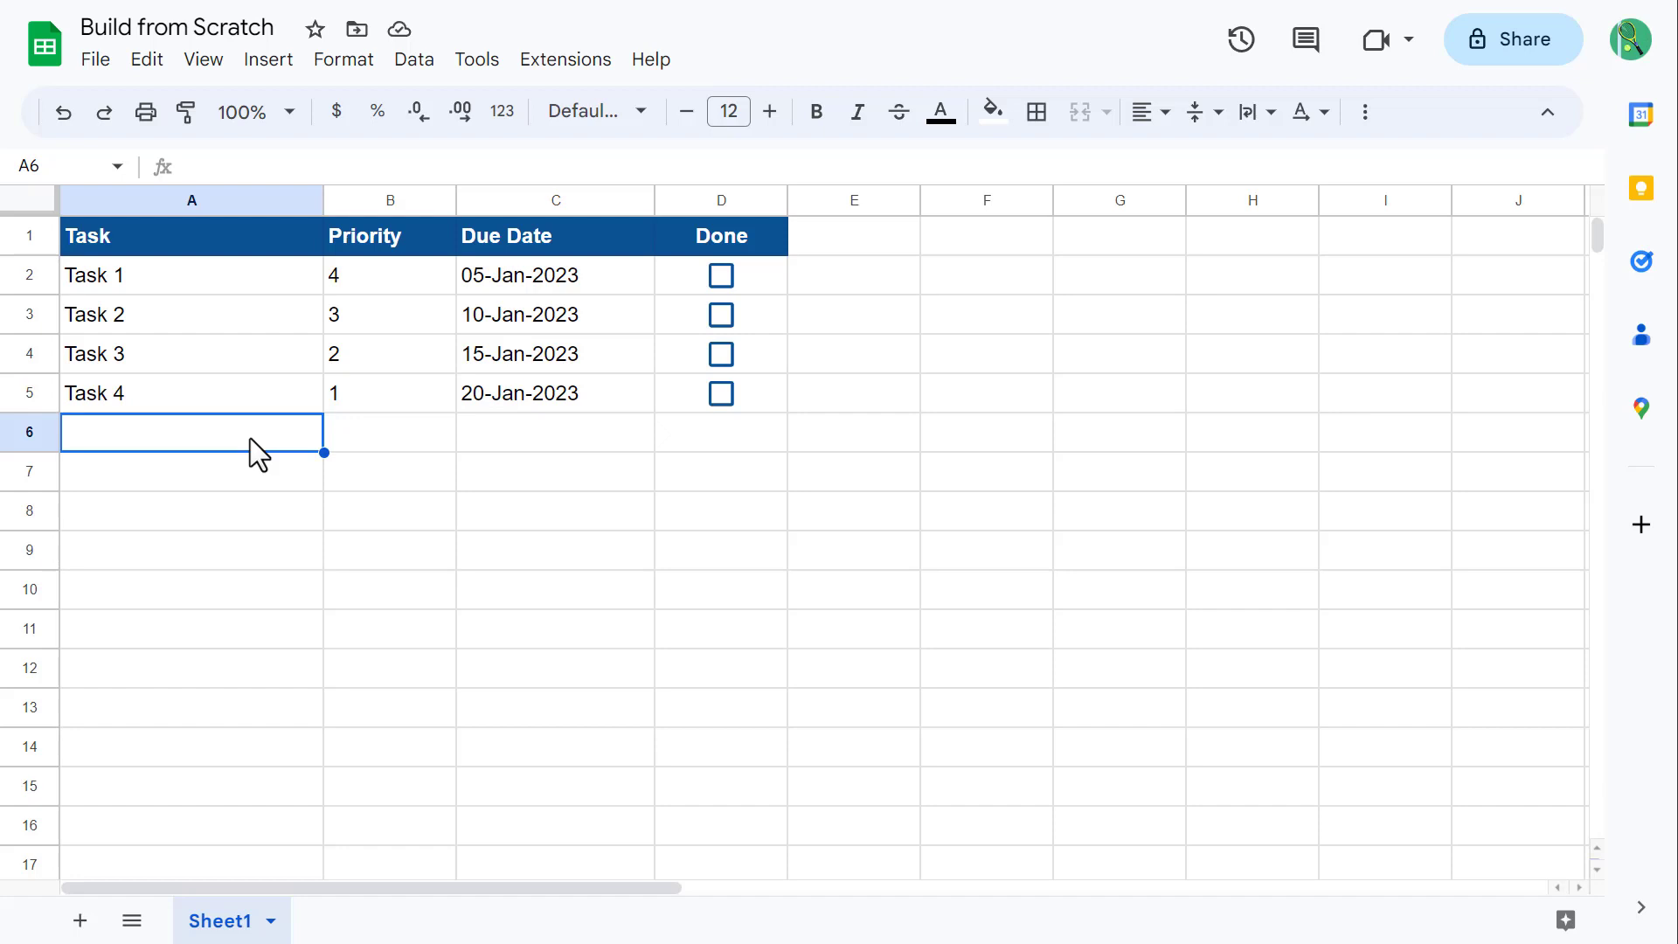
click(202, 278)
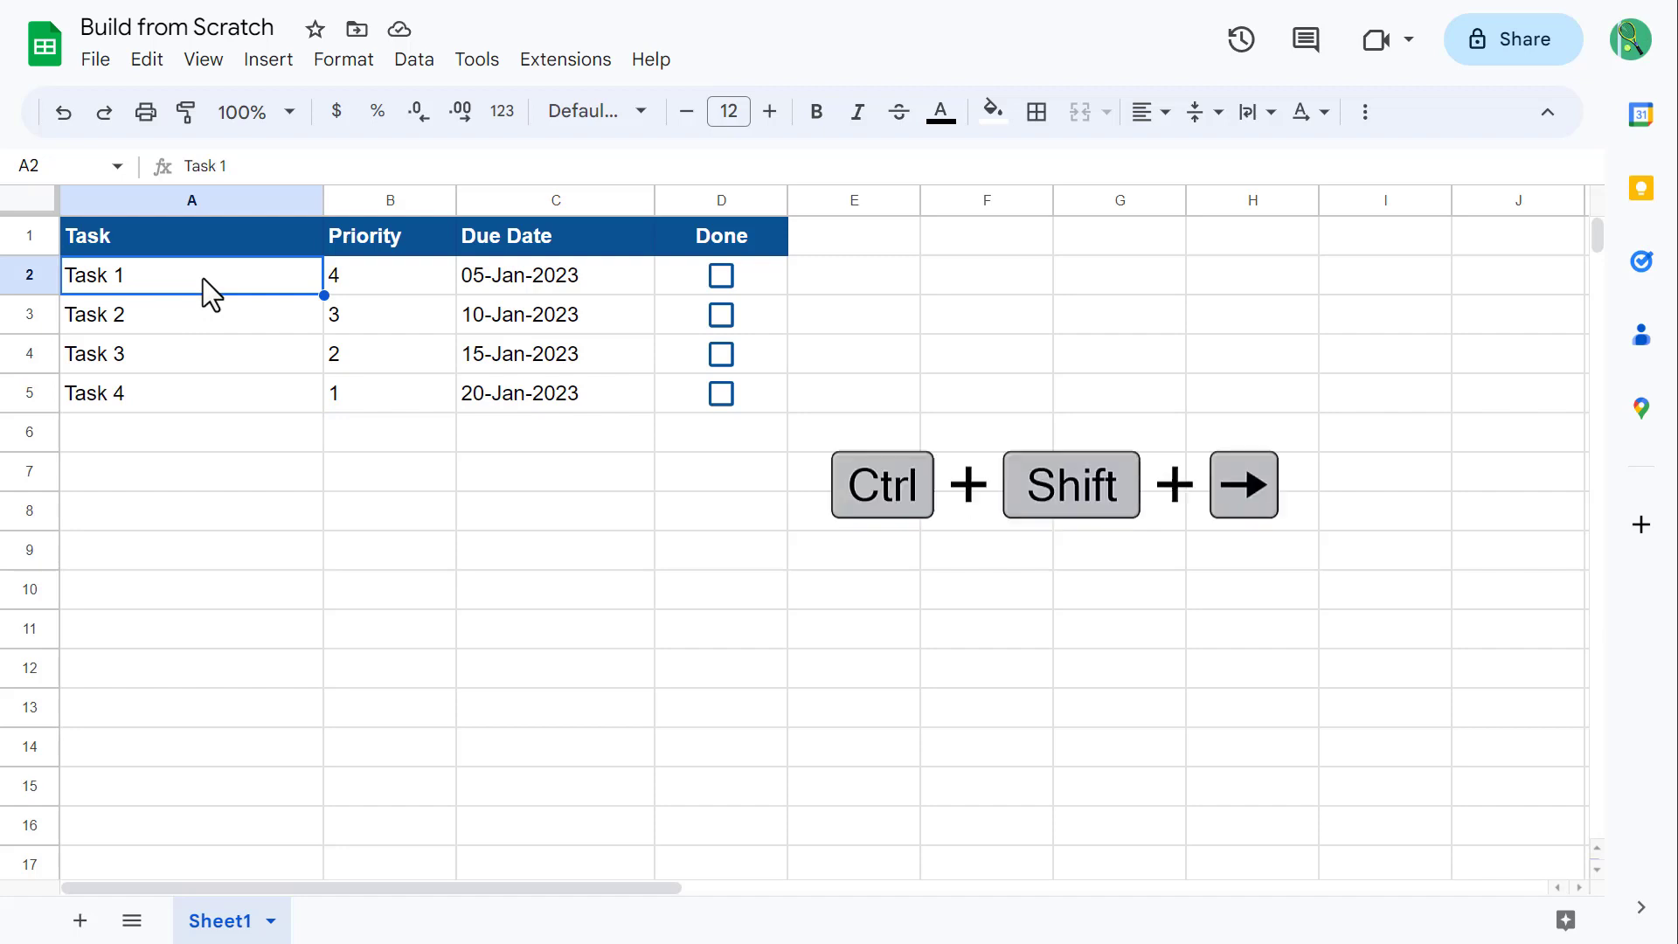
key(ctrl+shift+Right)
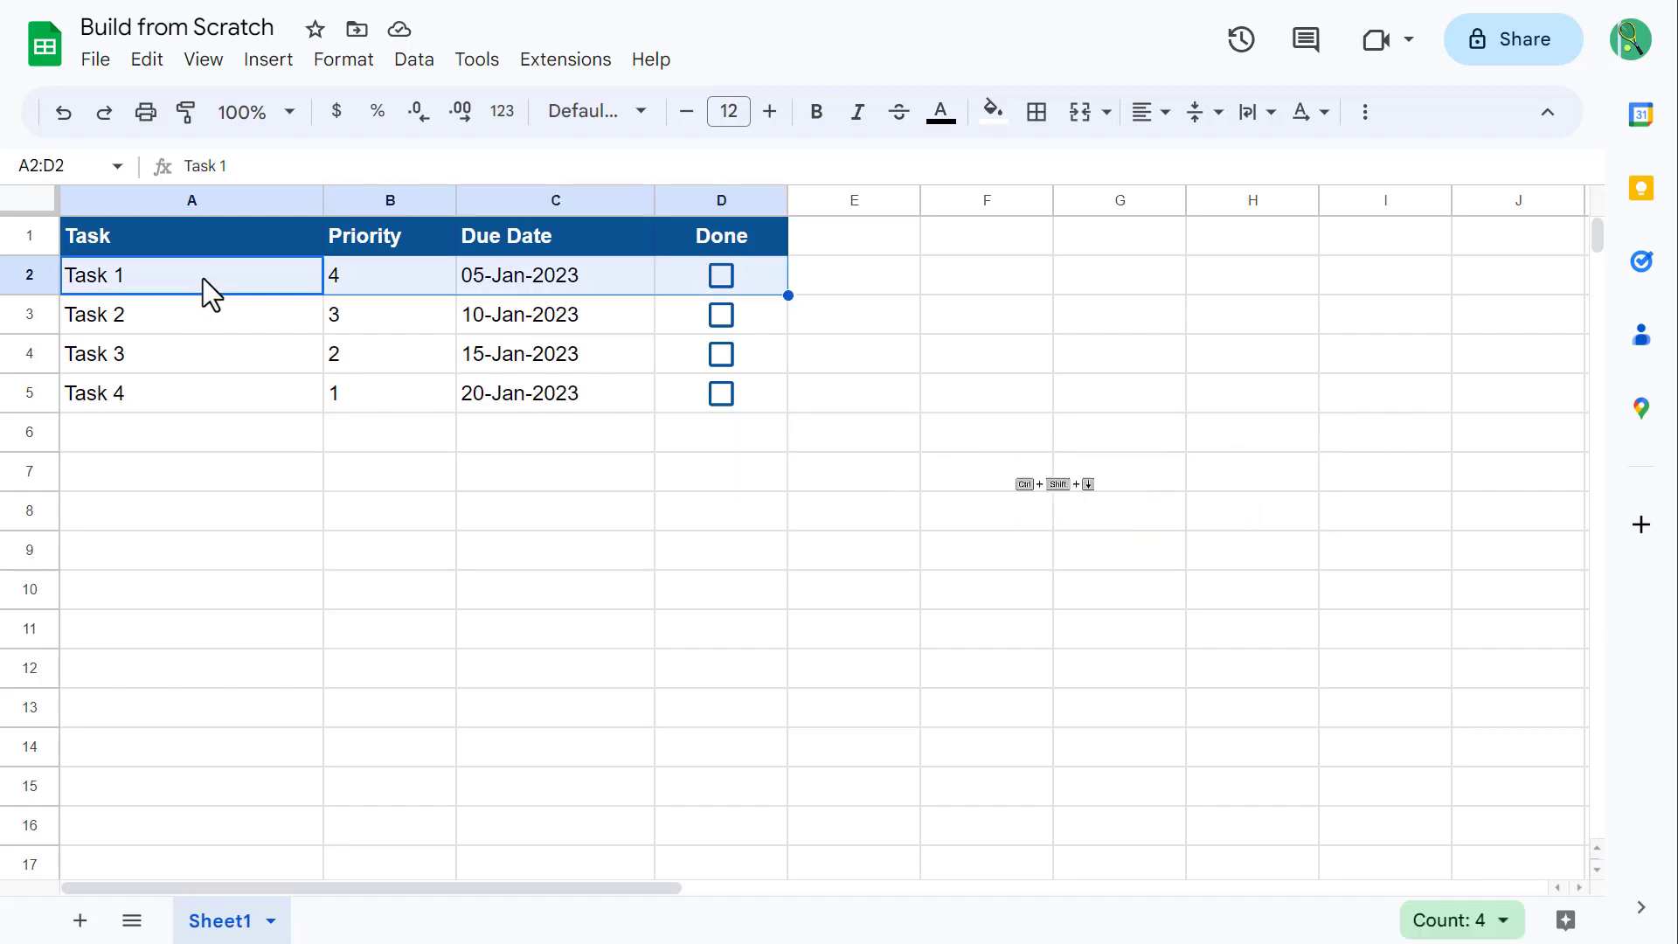
key(ctrl+shift+Down)
key(ctrl+shift+Down)
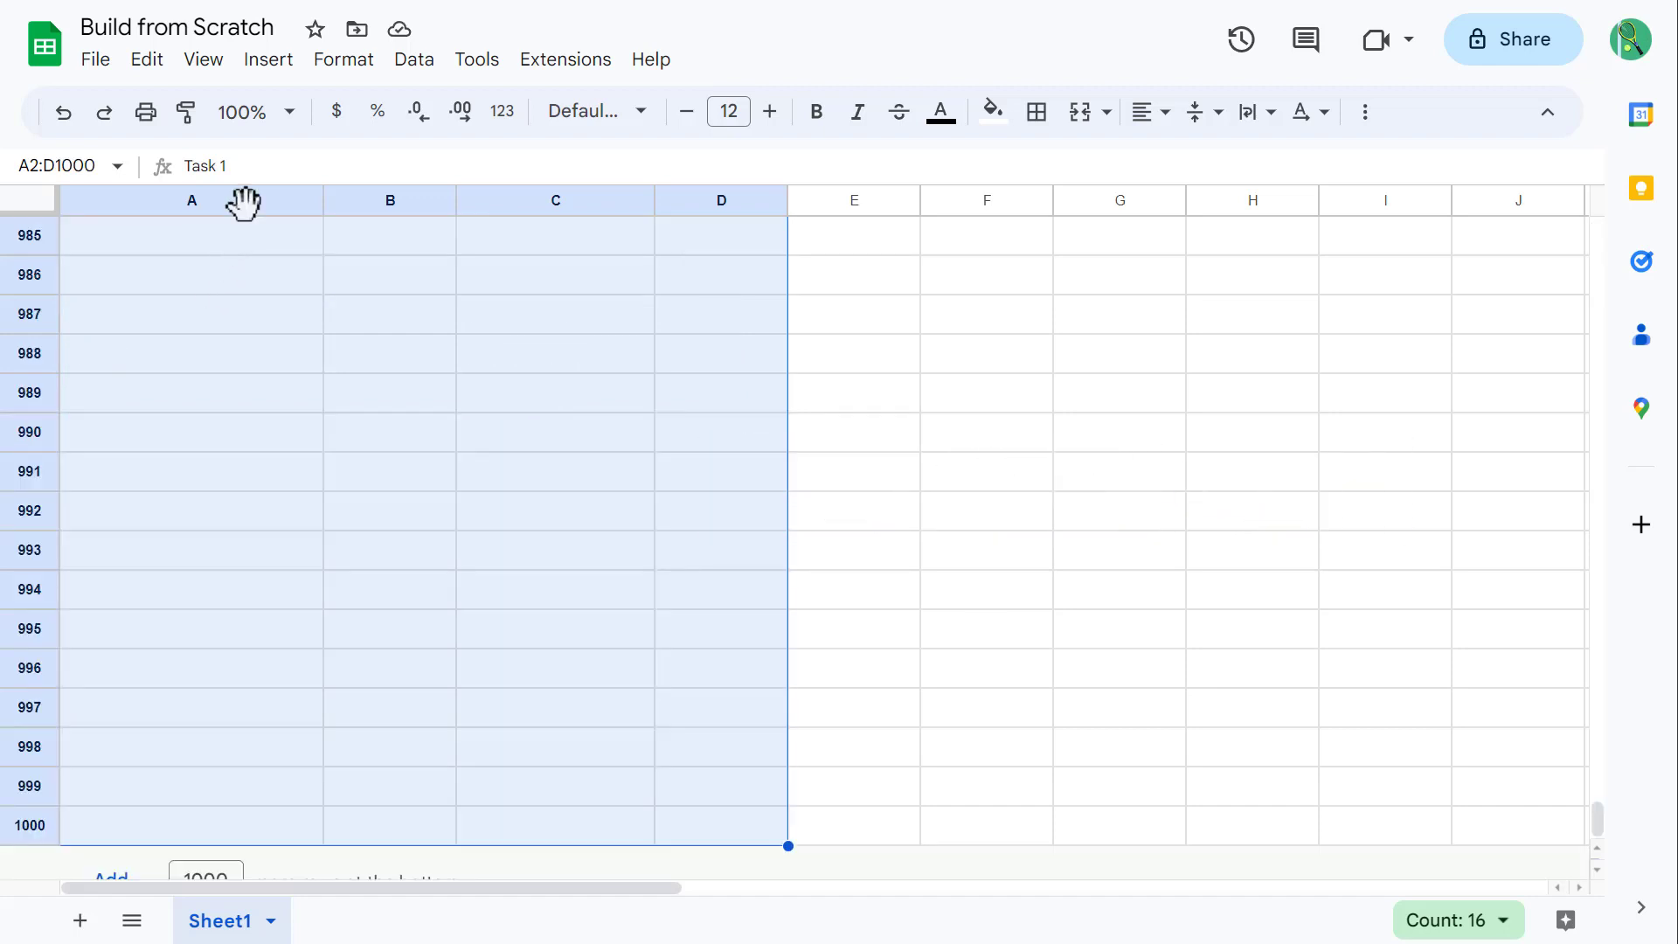
- Start a conditional formatting rule on A2:D1000 using the custom formula =$D2
click(345, 62)
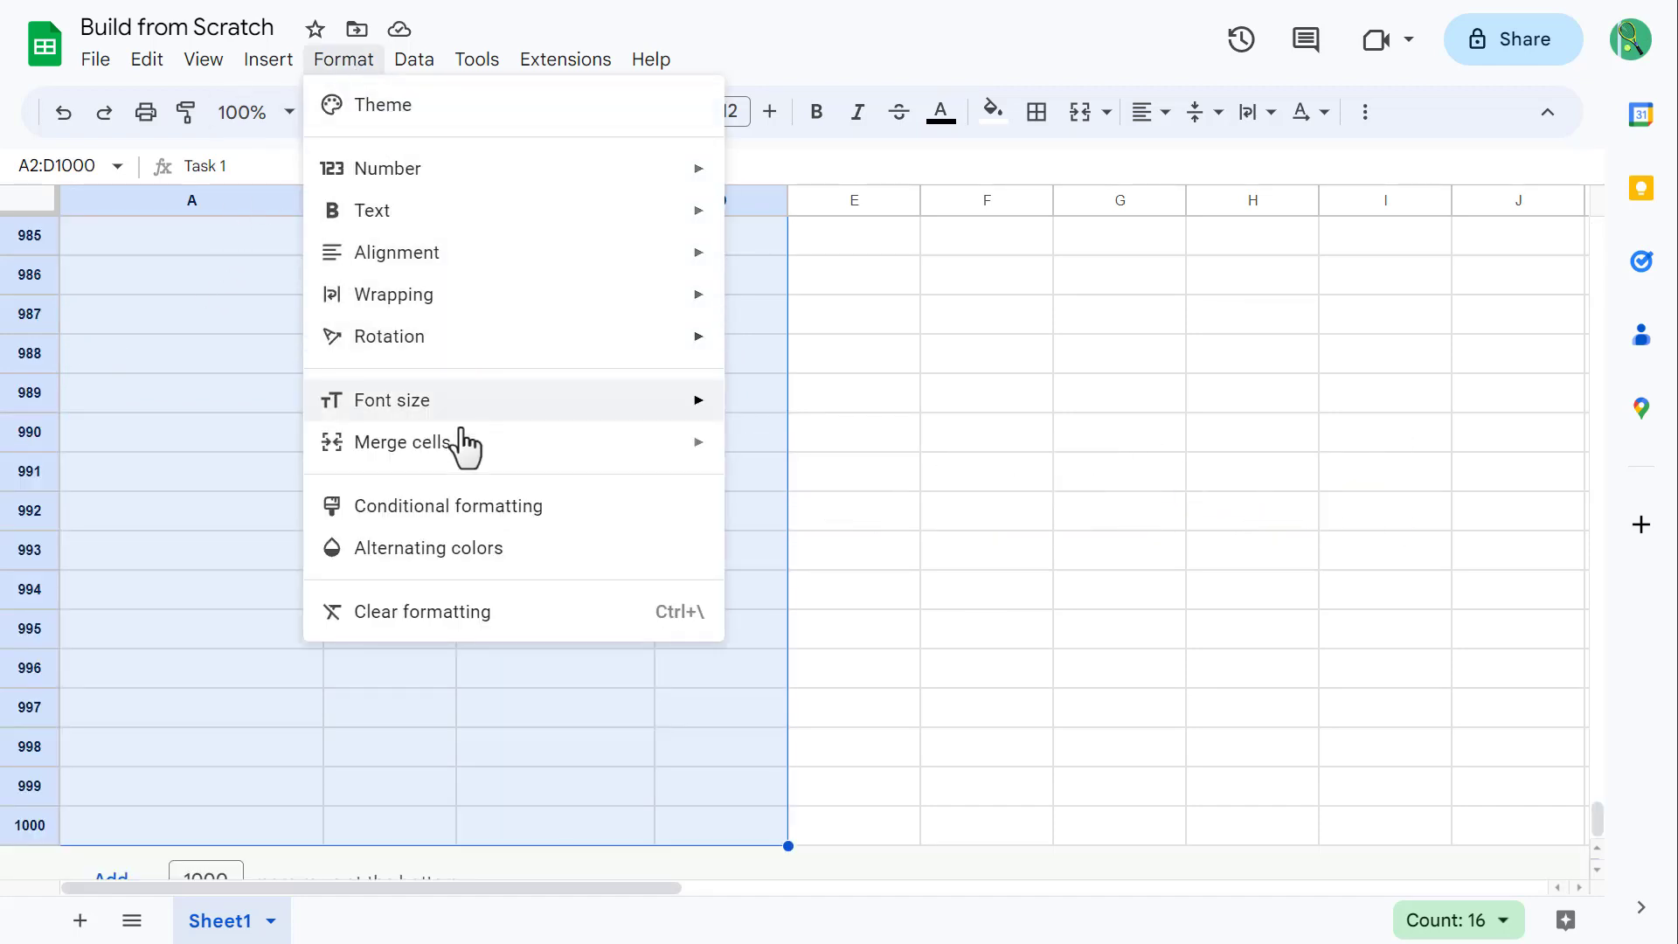
click(467, 507)
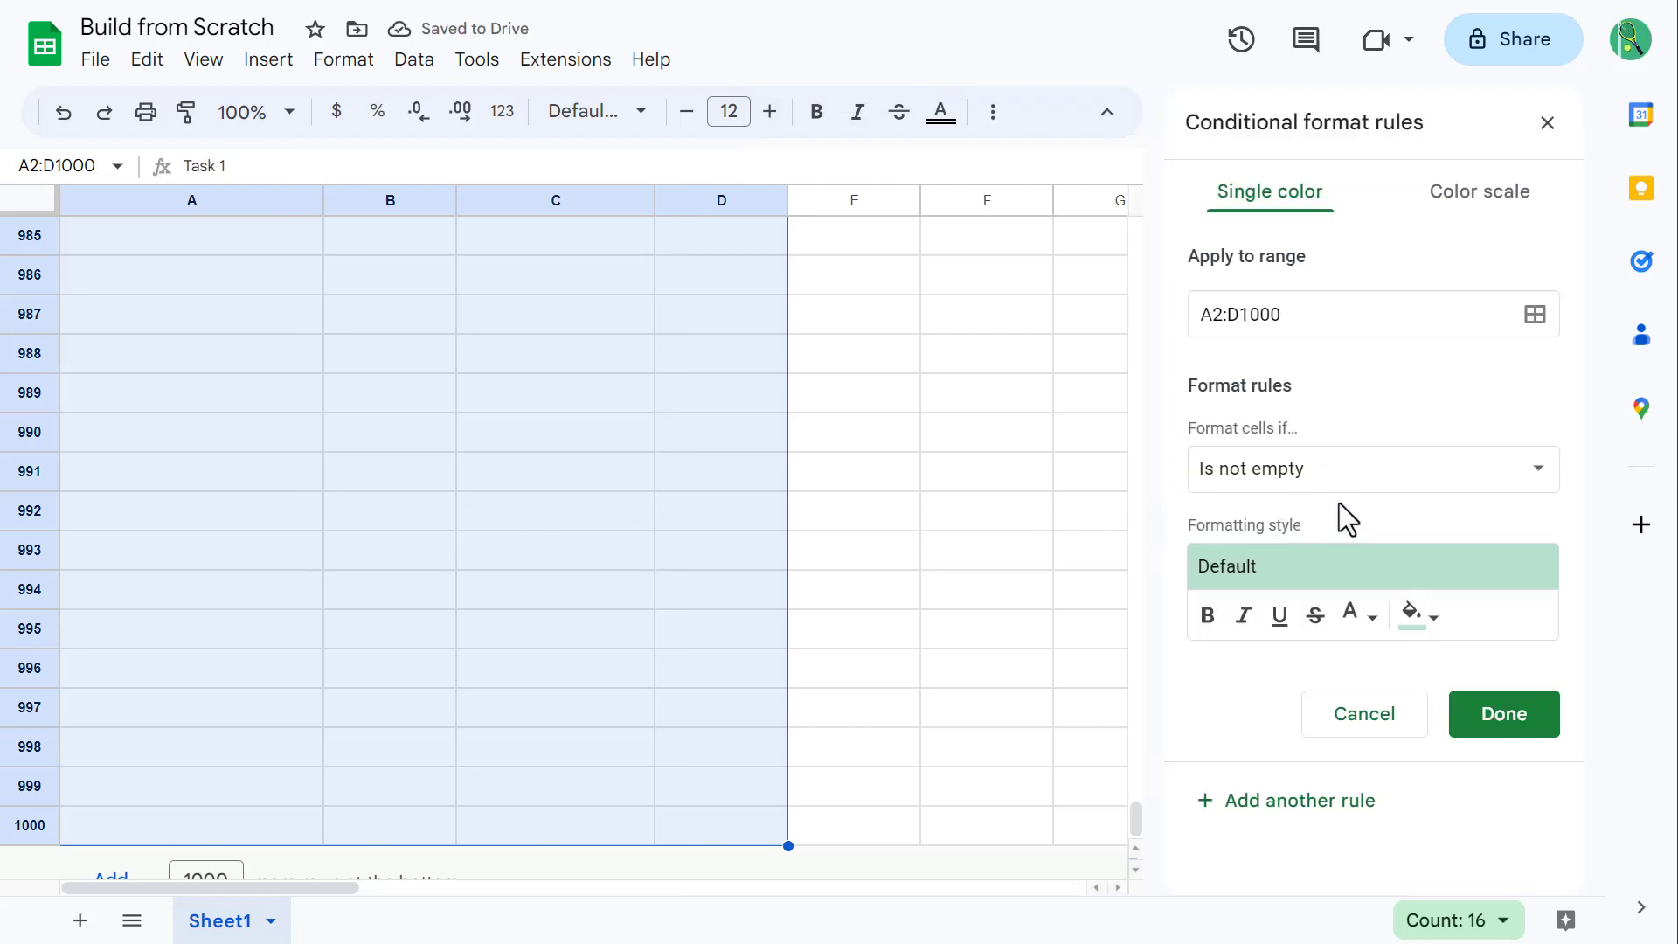
click(1340, 479)
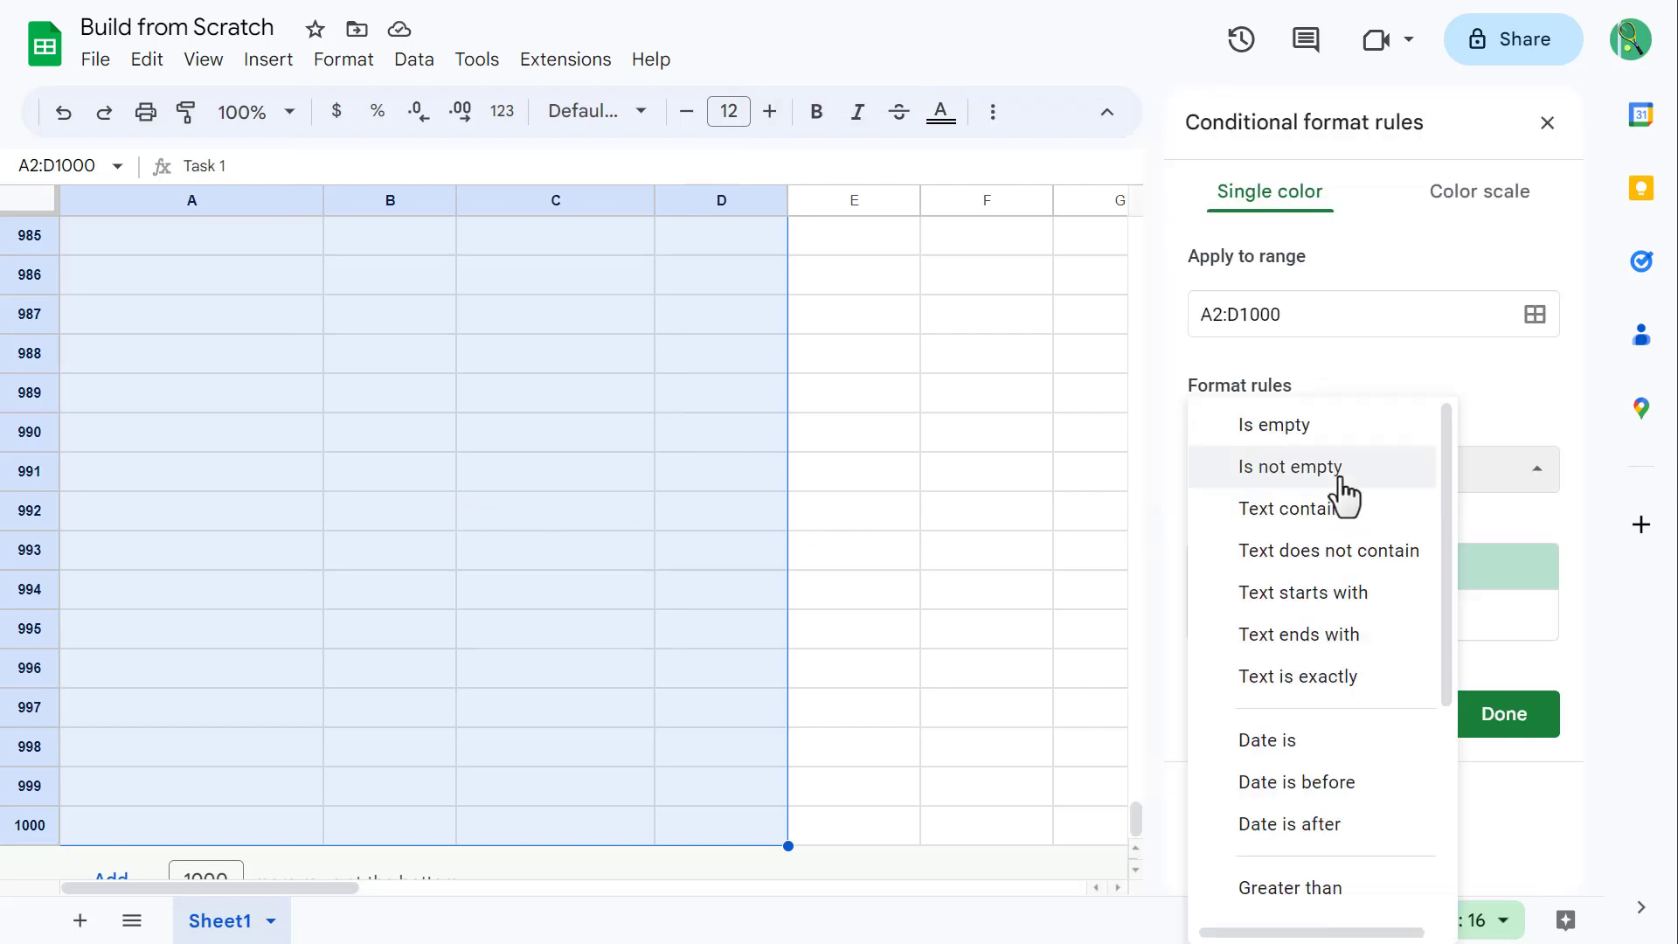
scroll(1346, 516, down, 4)
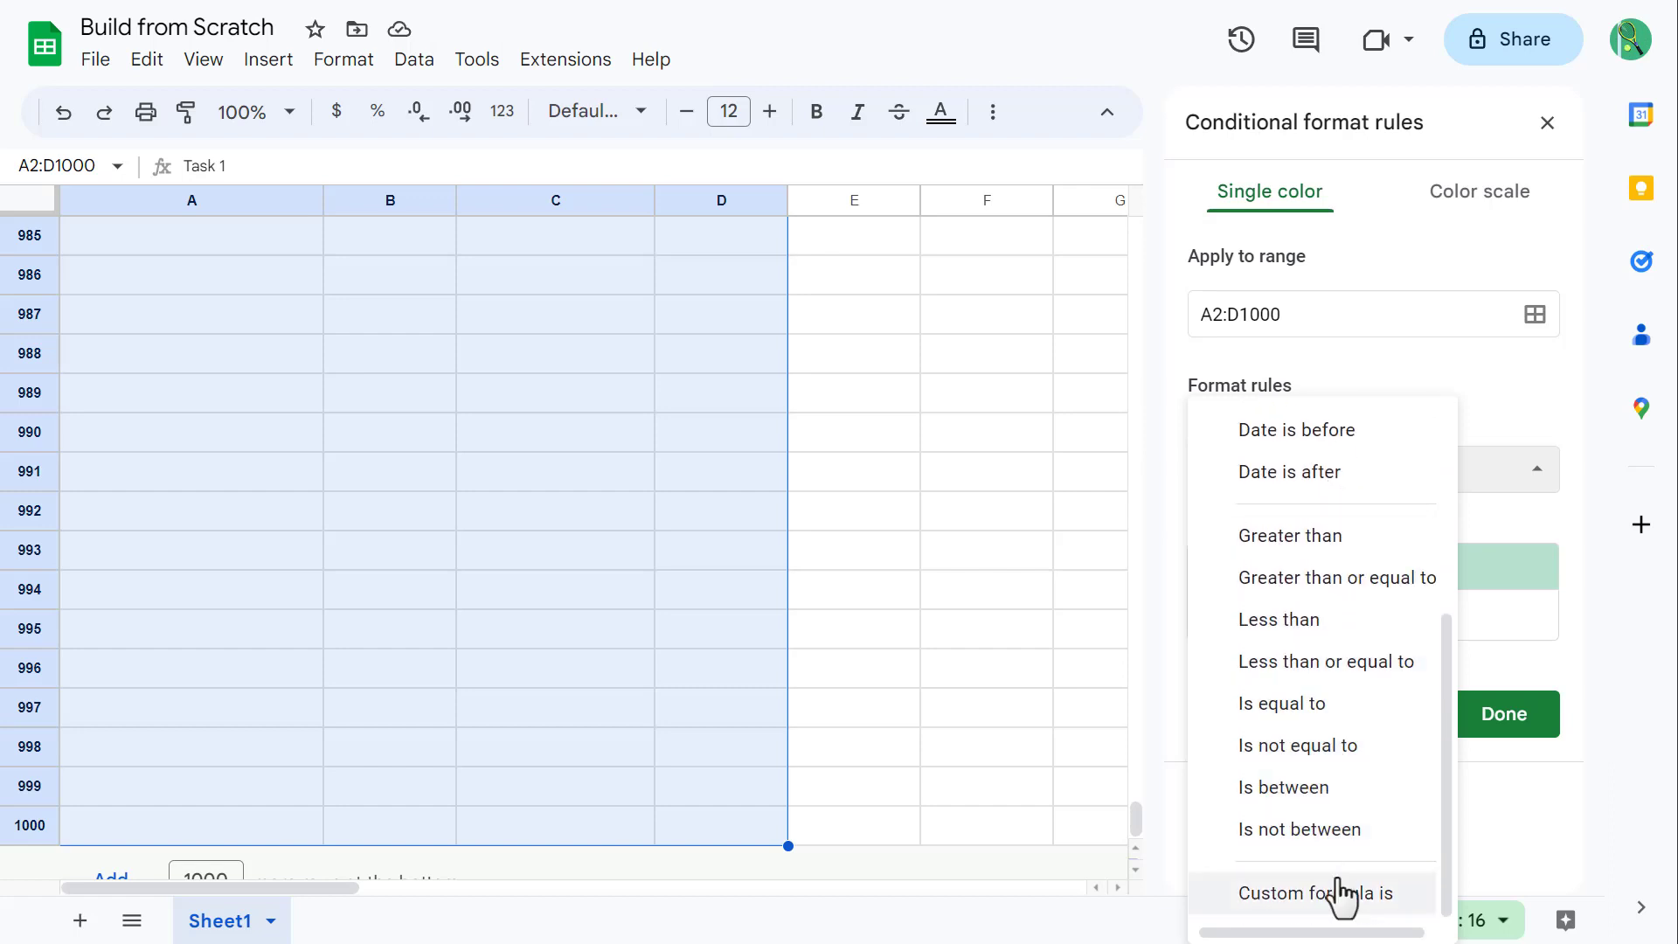
click(1338, 888)
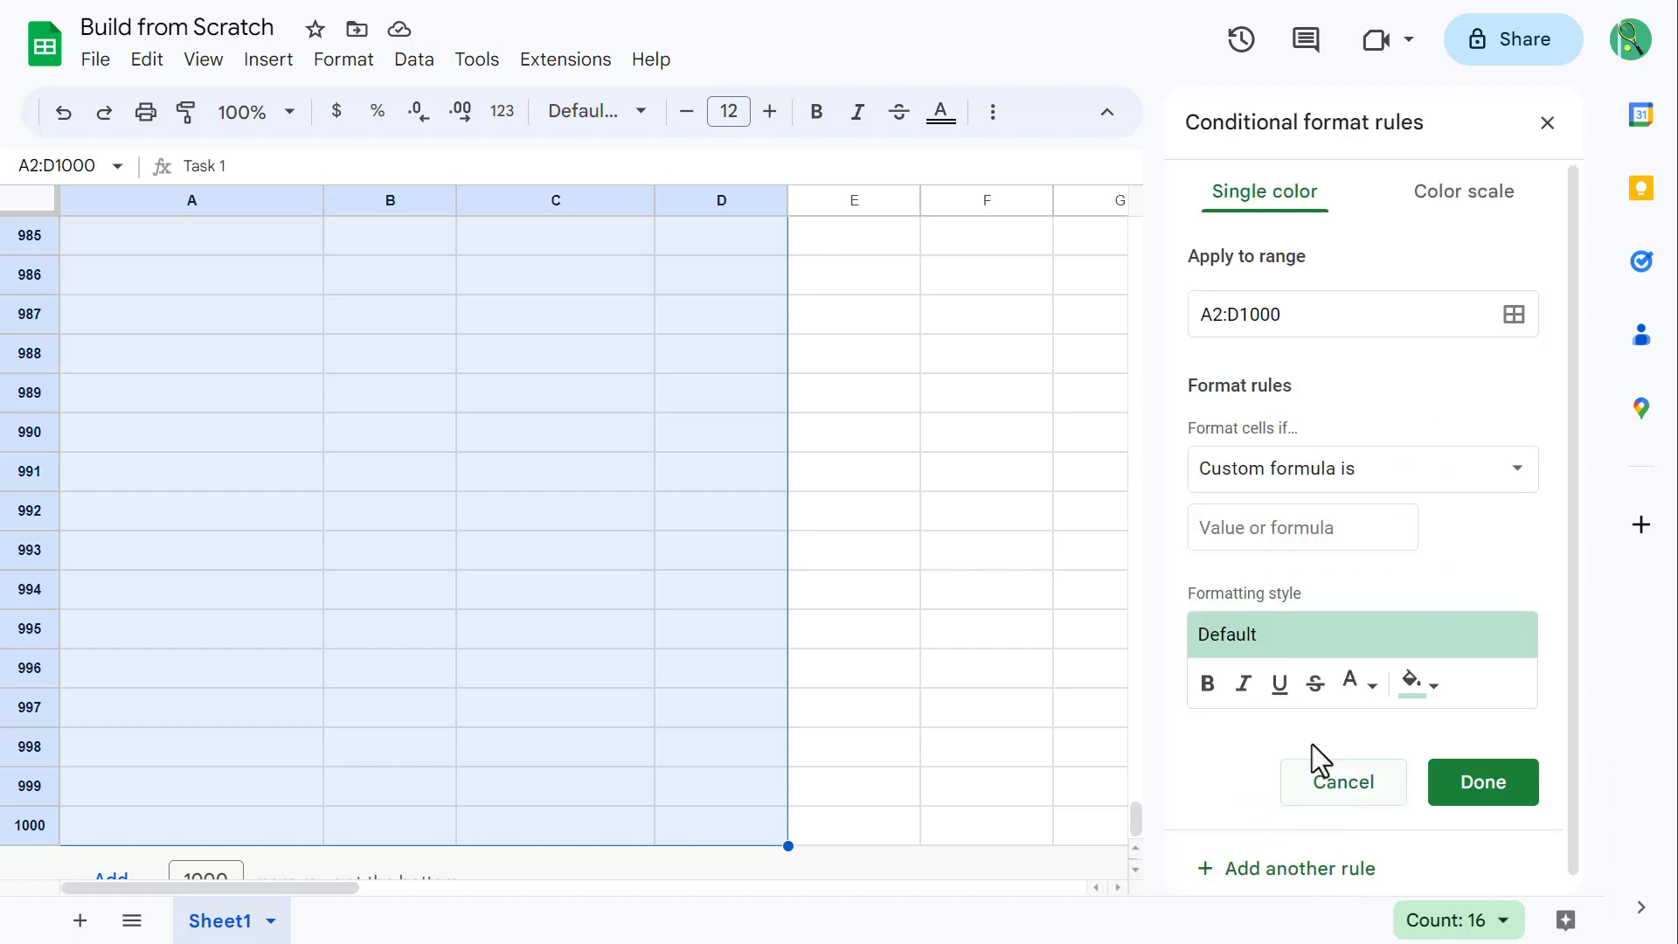
click(1371, 532)
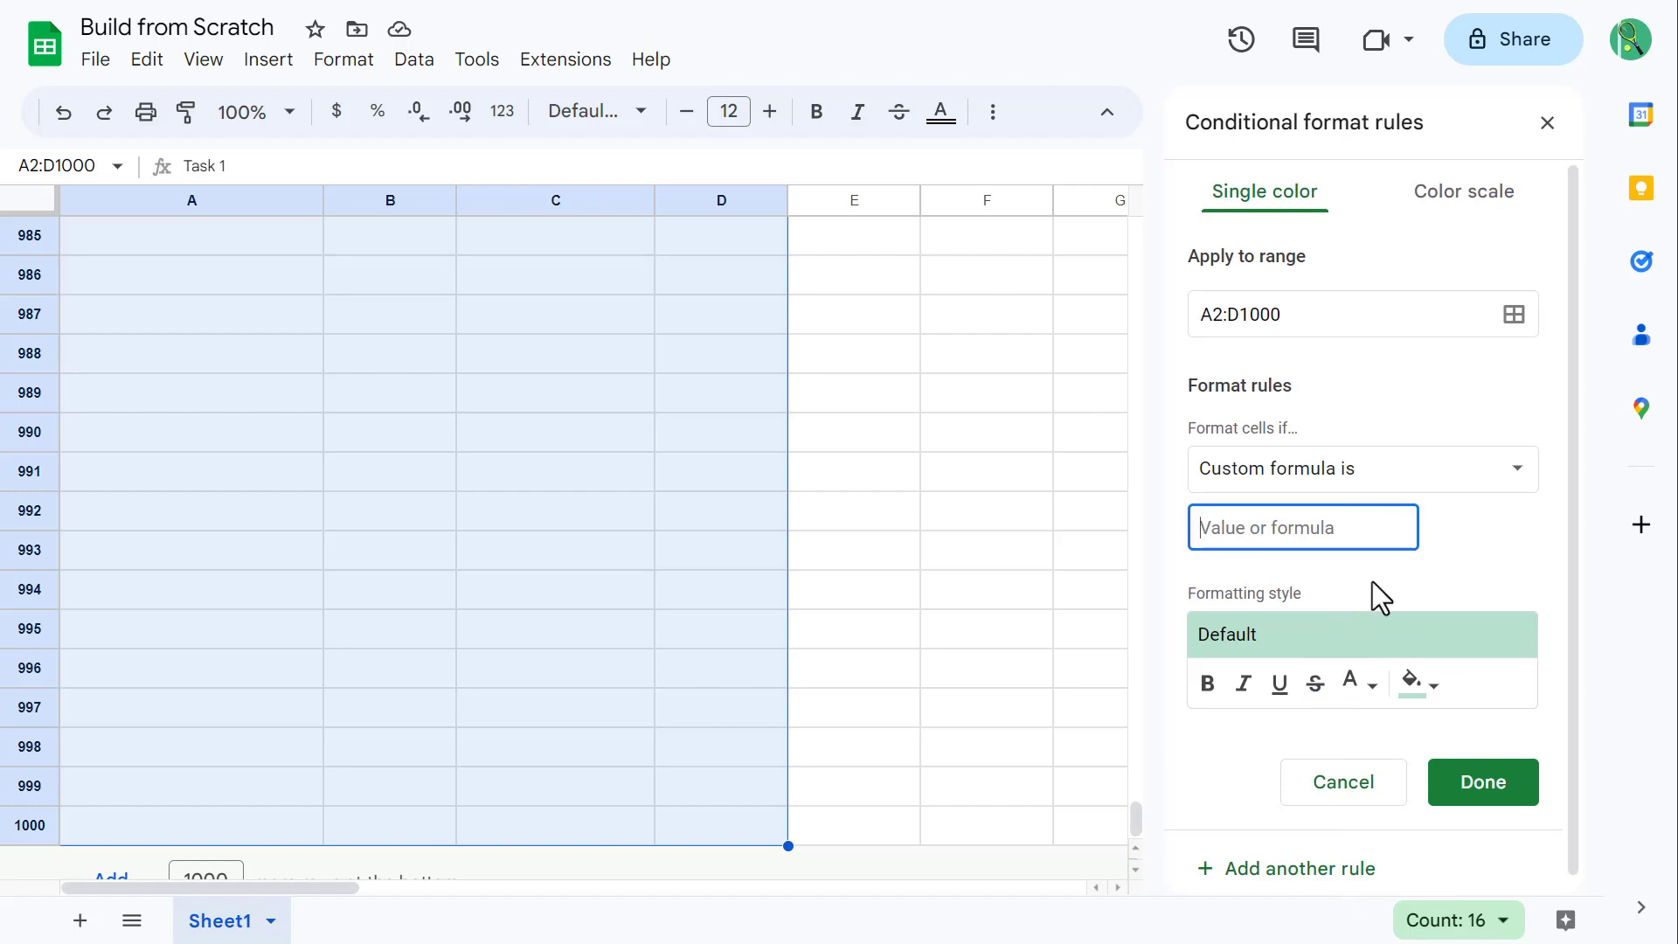
text(=$D2)
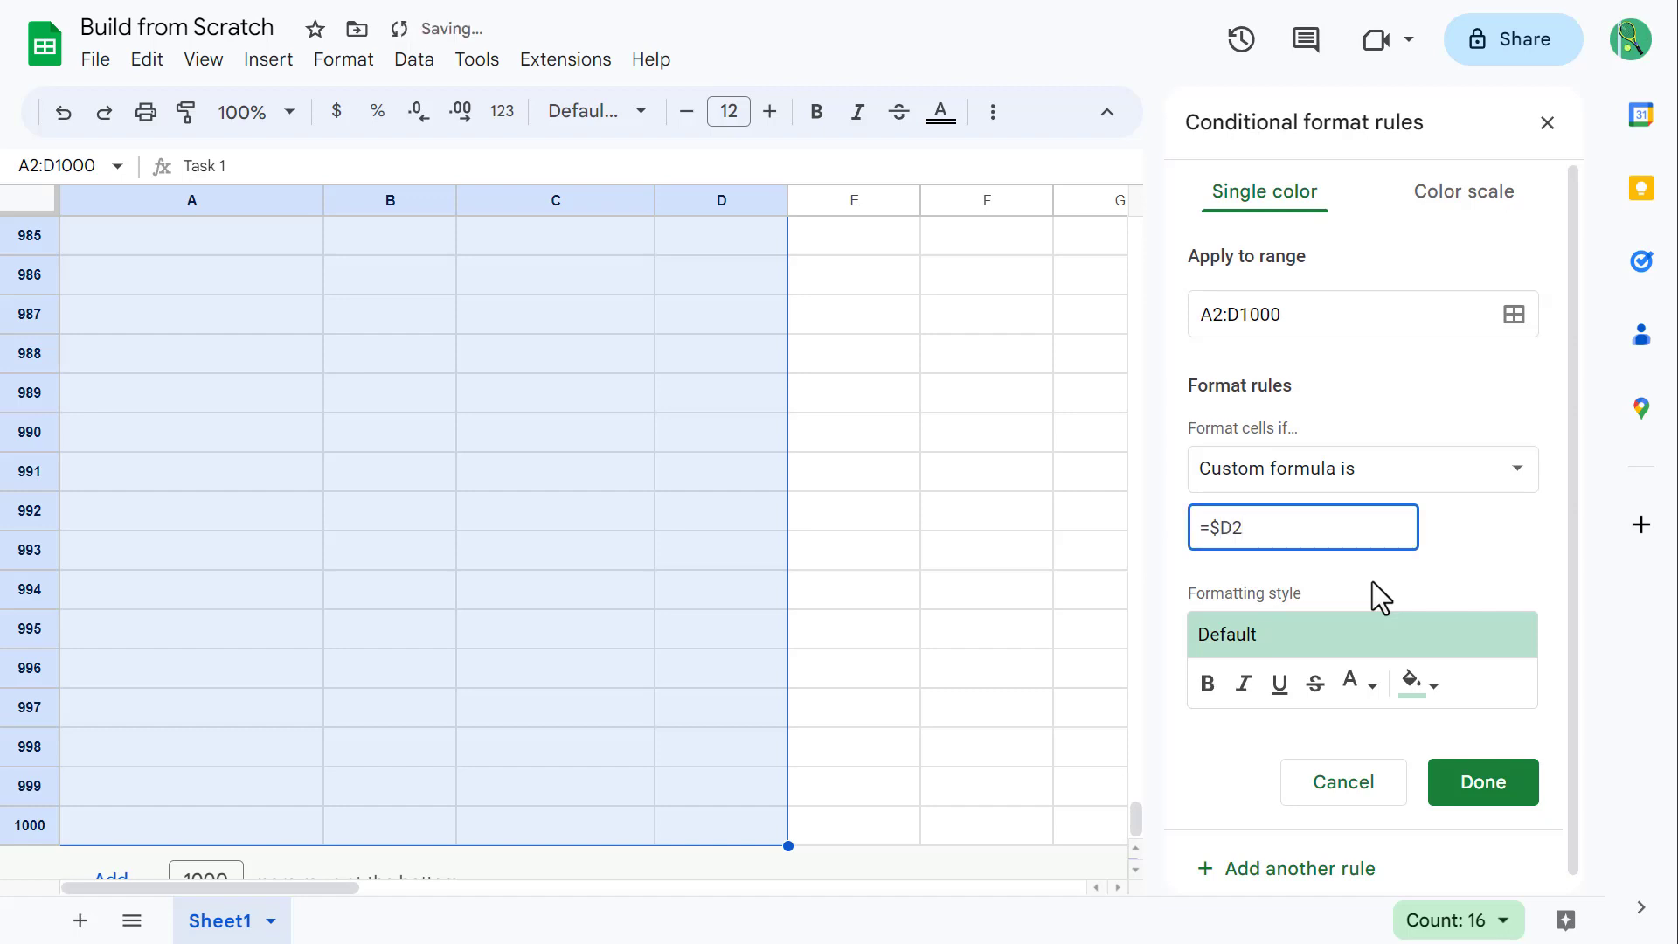
- Style the rule with a light grey fill and light gray 1 text, and save it
click(1425, 682)
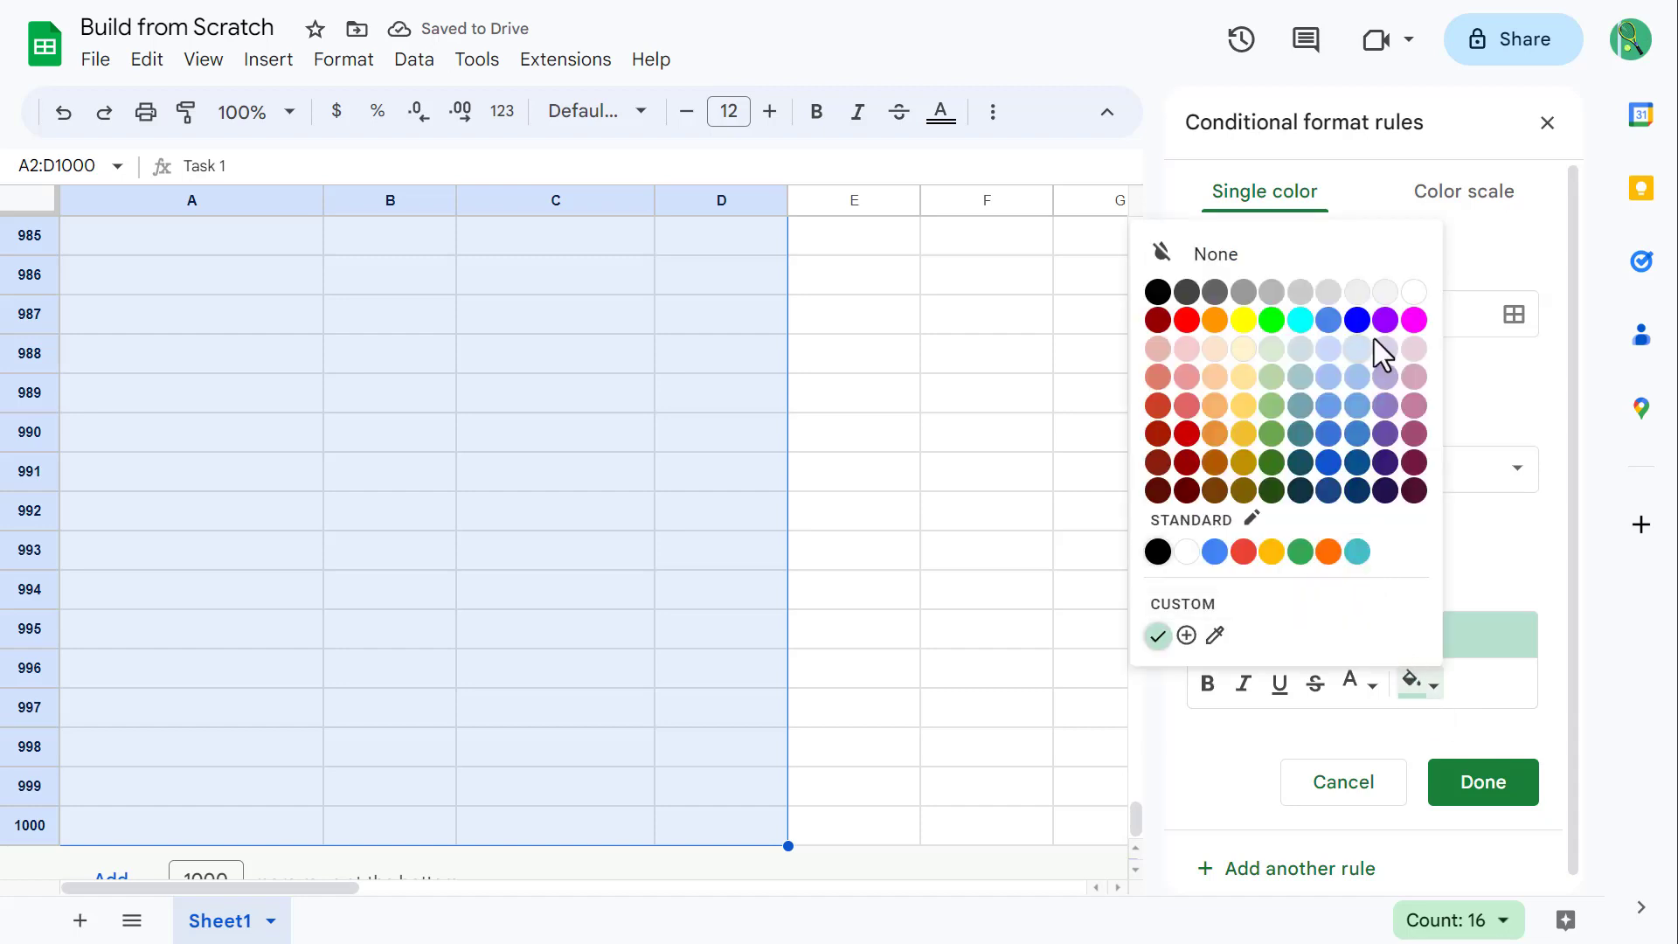
click(1387, 293)
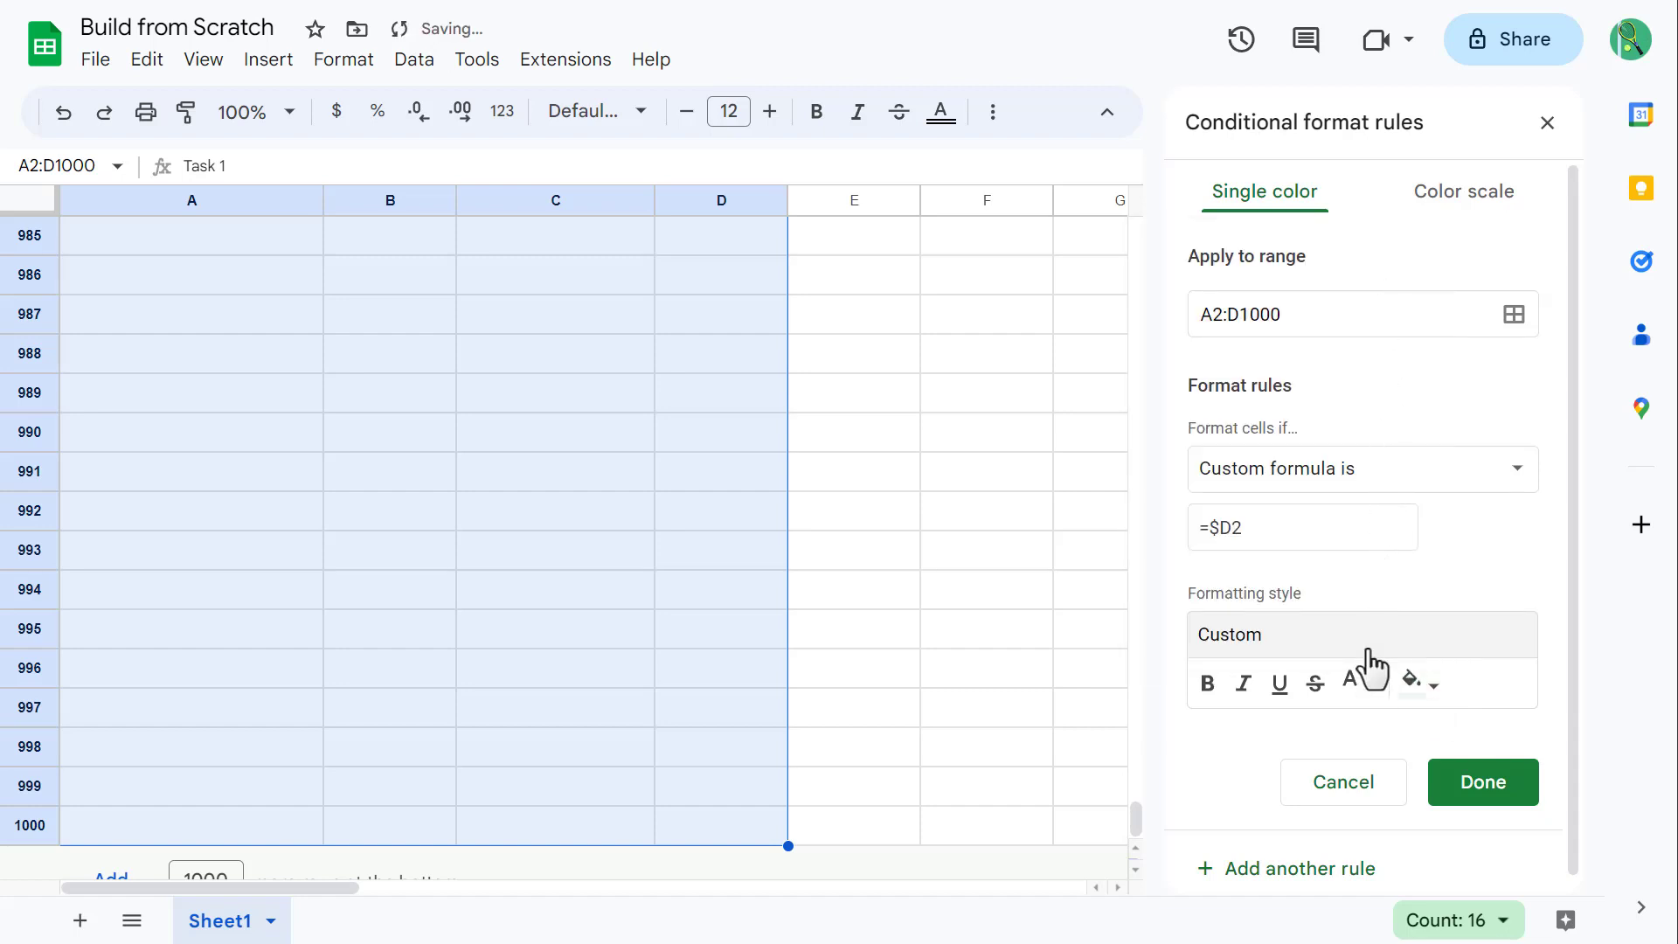
click(1370, 691)
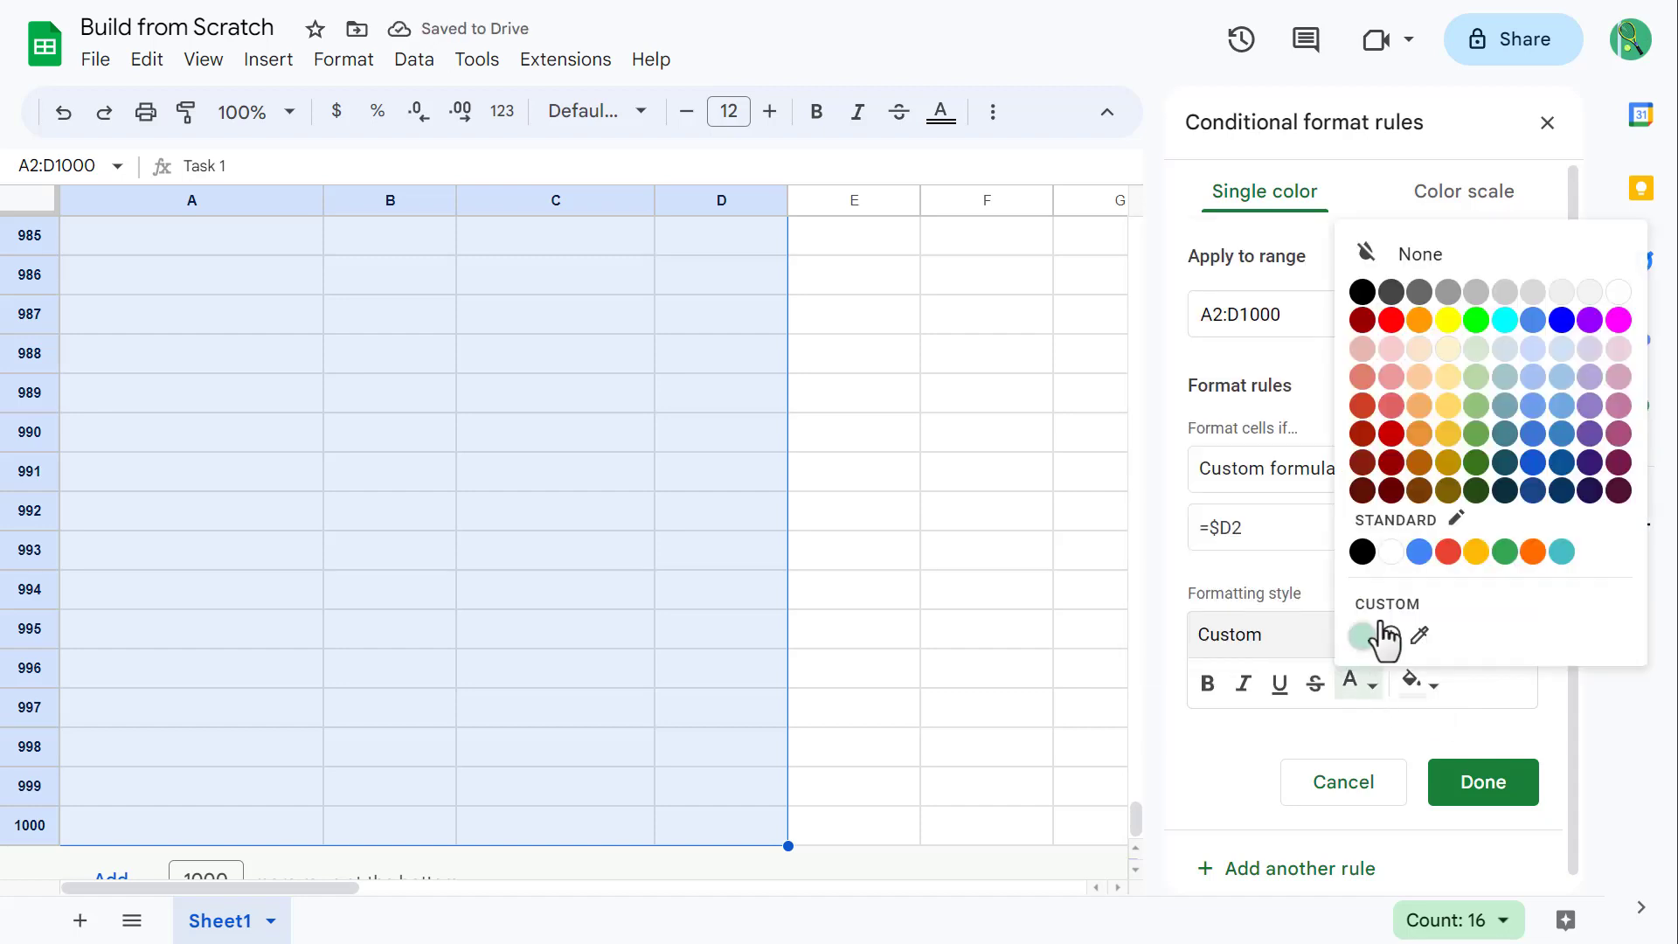
click(1534, 297)
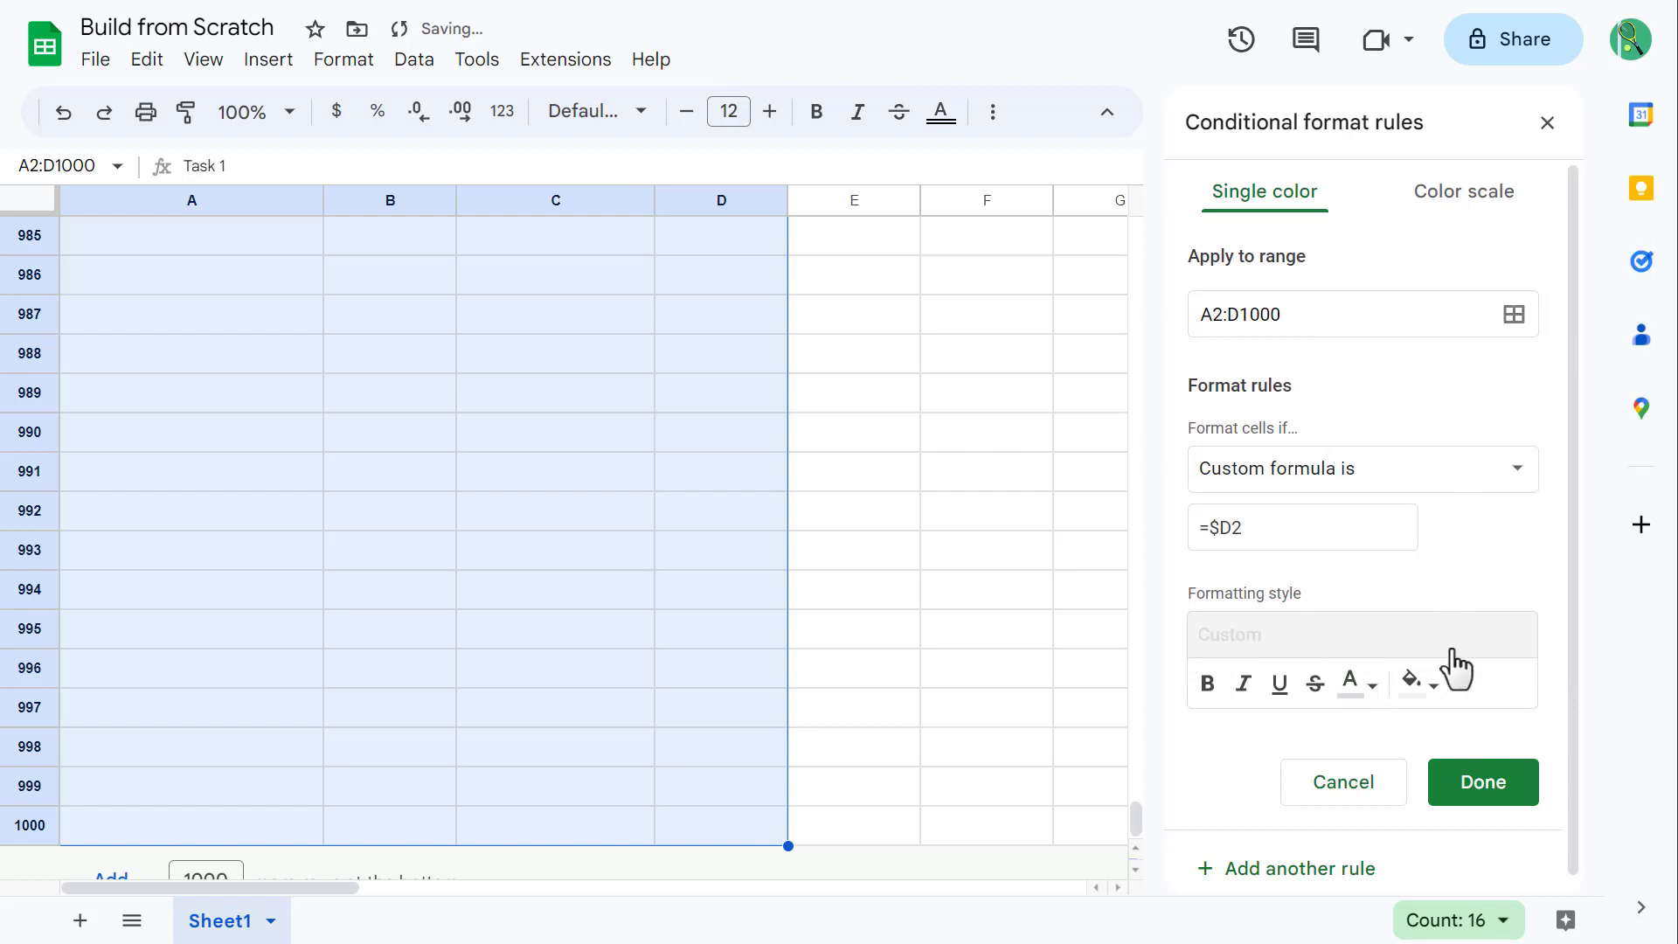
click(1480, 782)
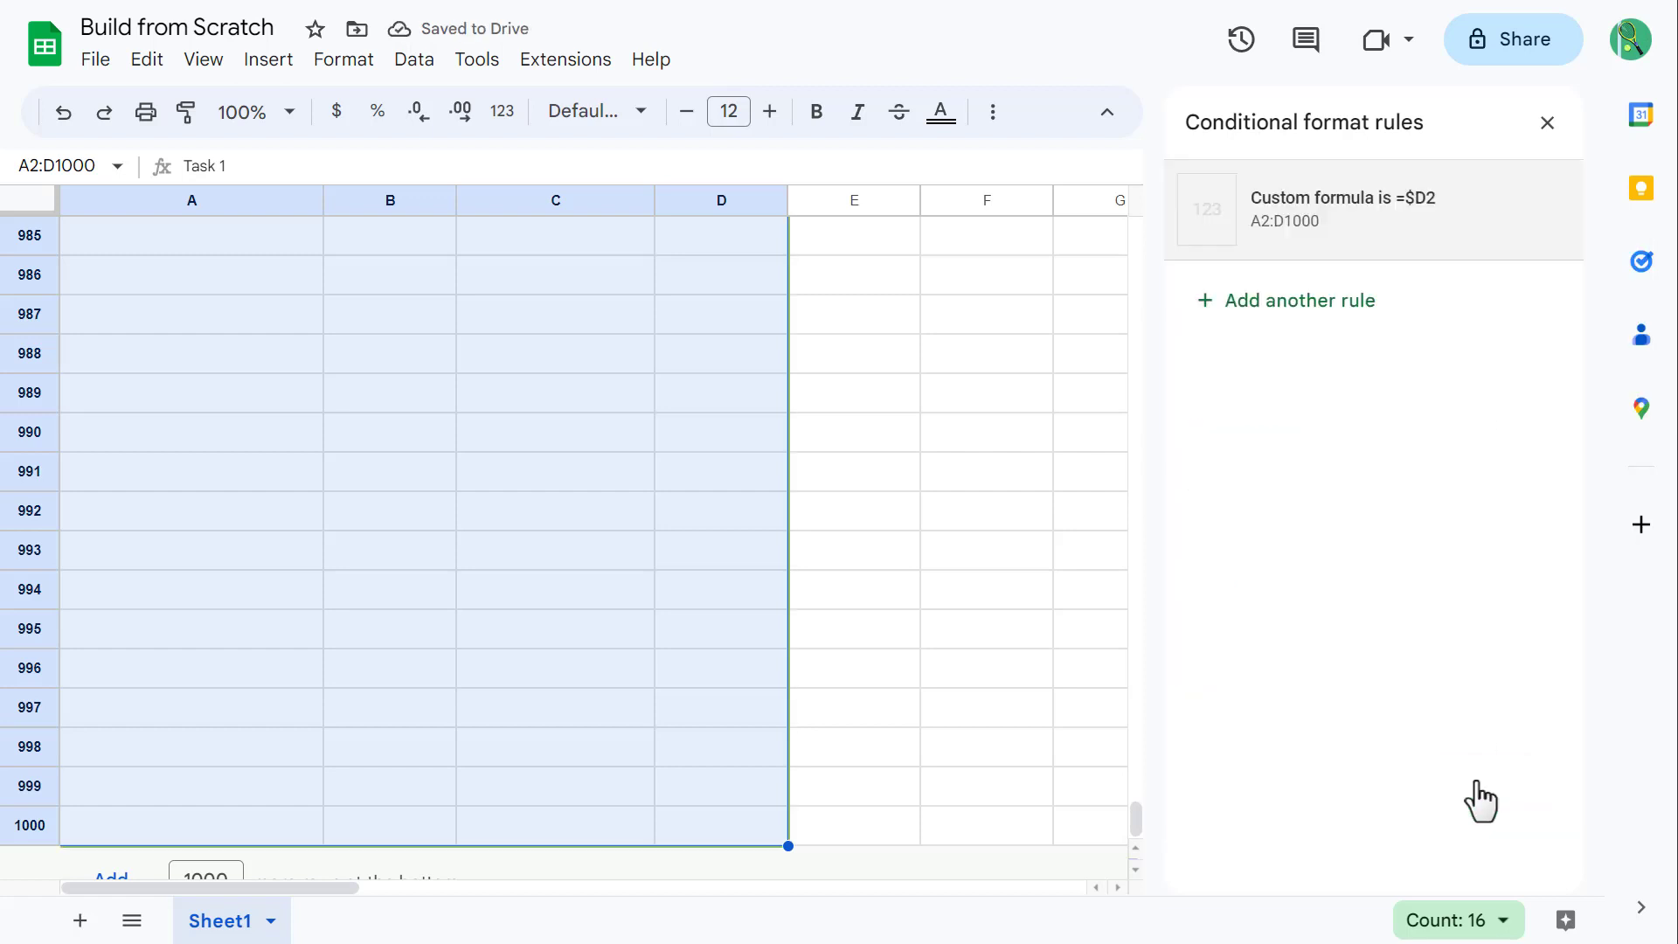
- Return to the top of the task table and open the =$D2 rule for editing
click(829, 752)
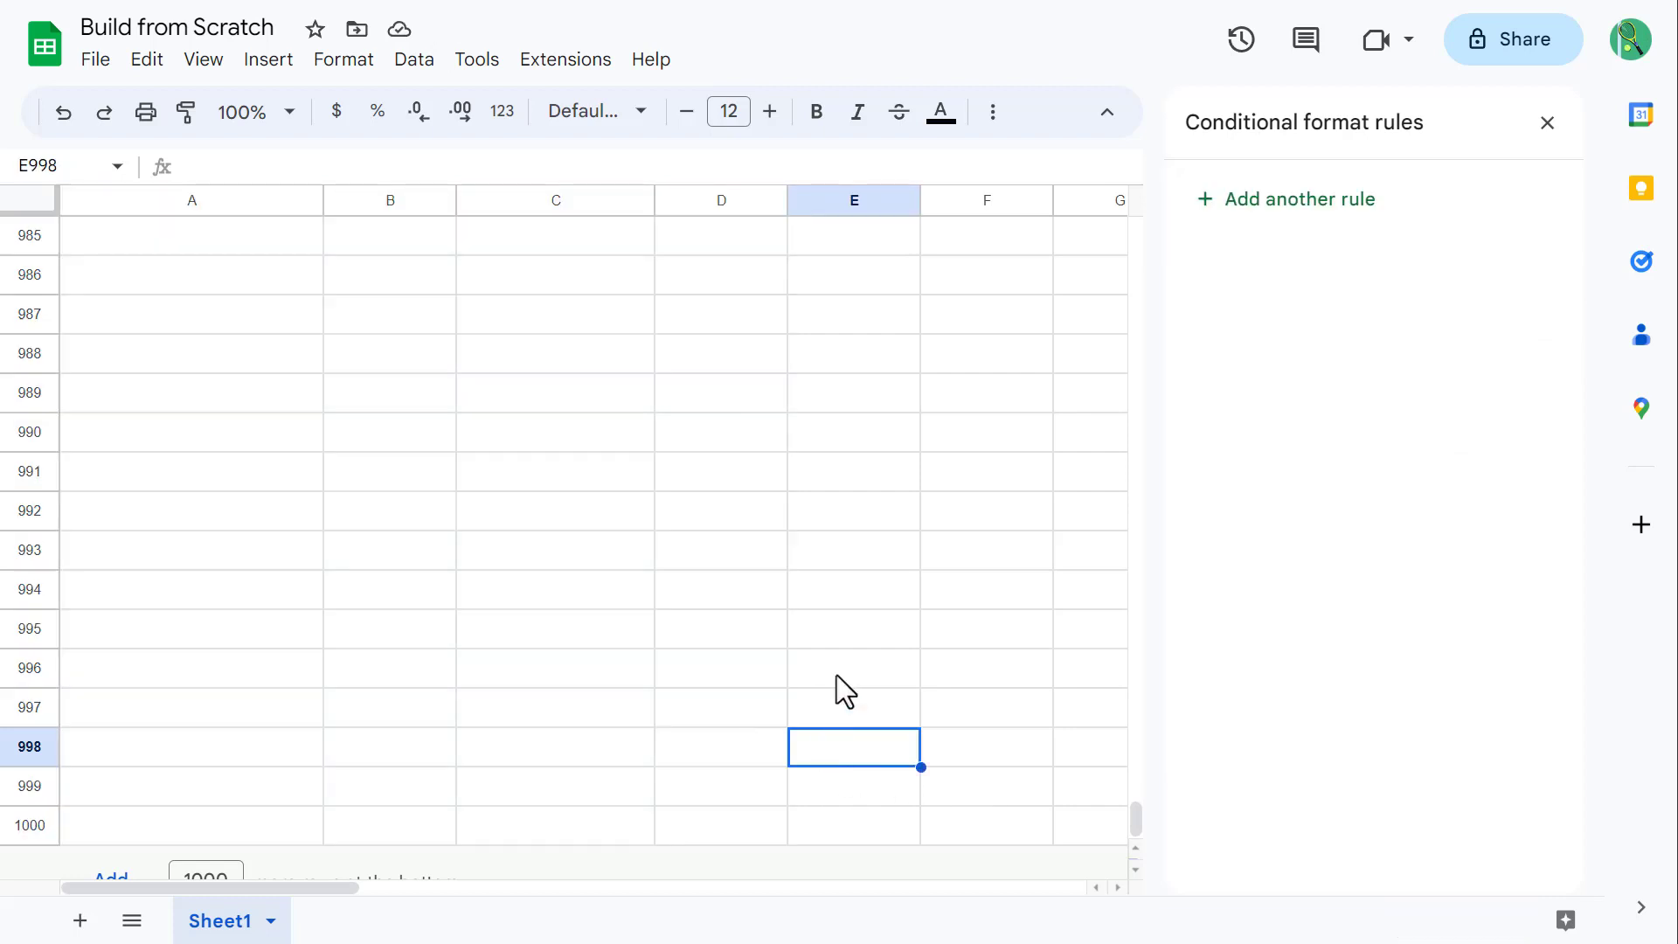
key(ctrl+Up)
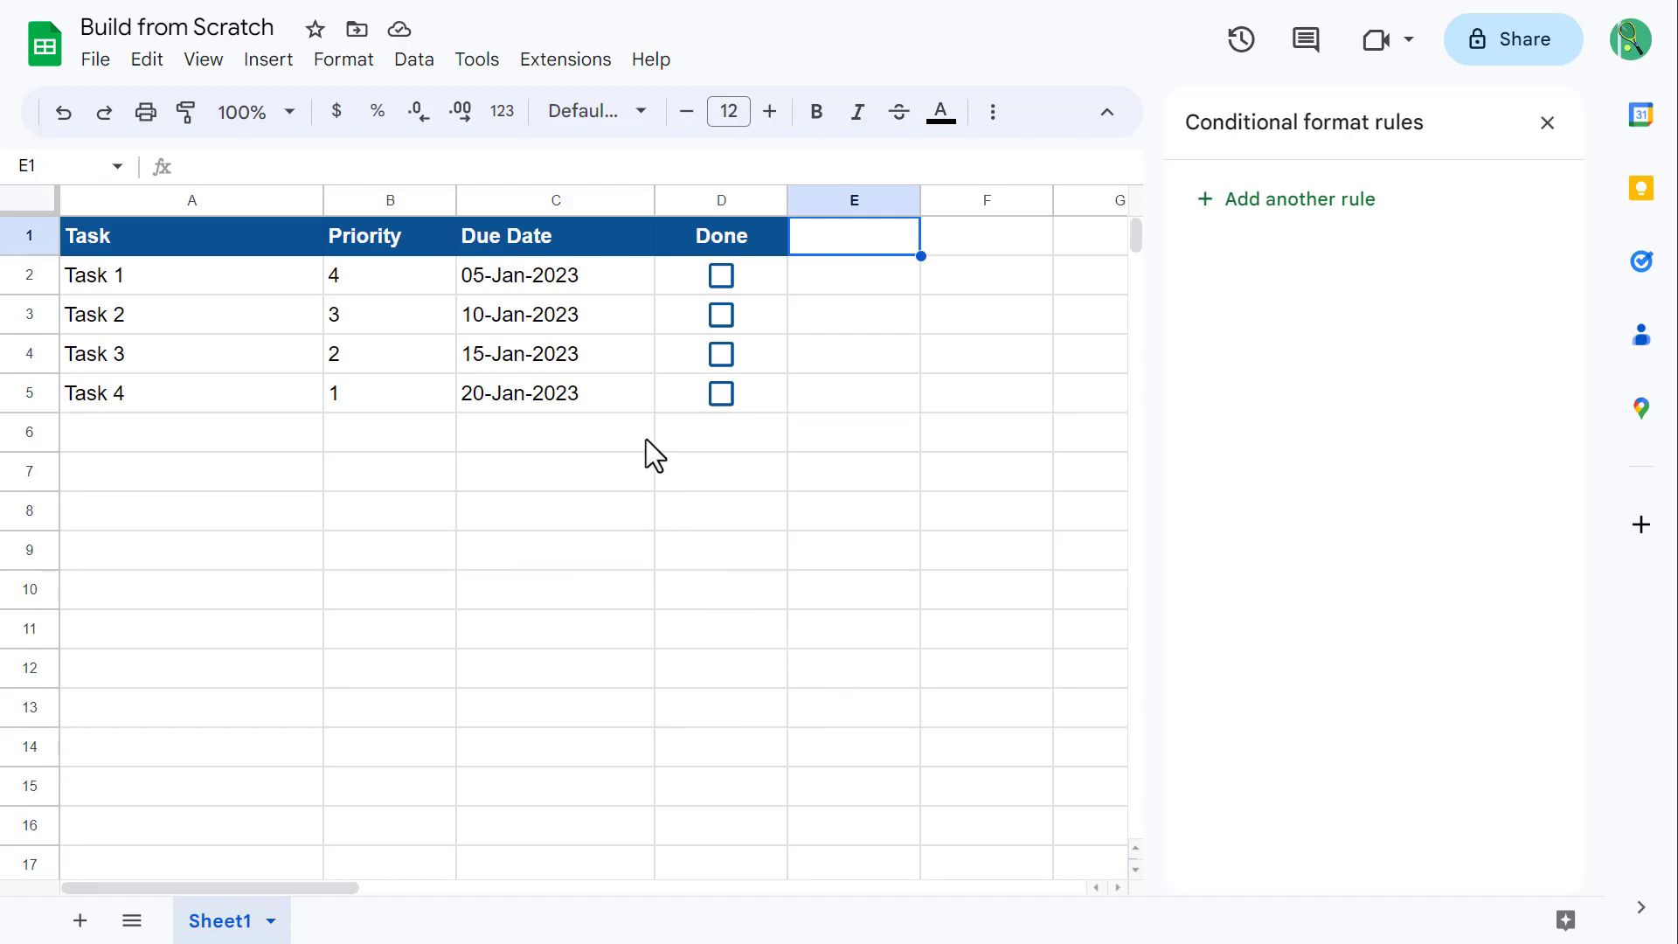
click(605, 357)
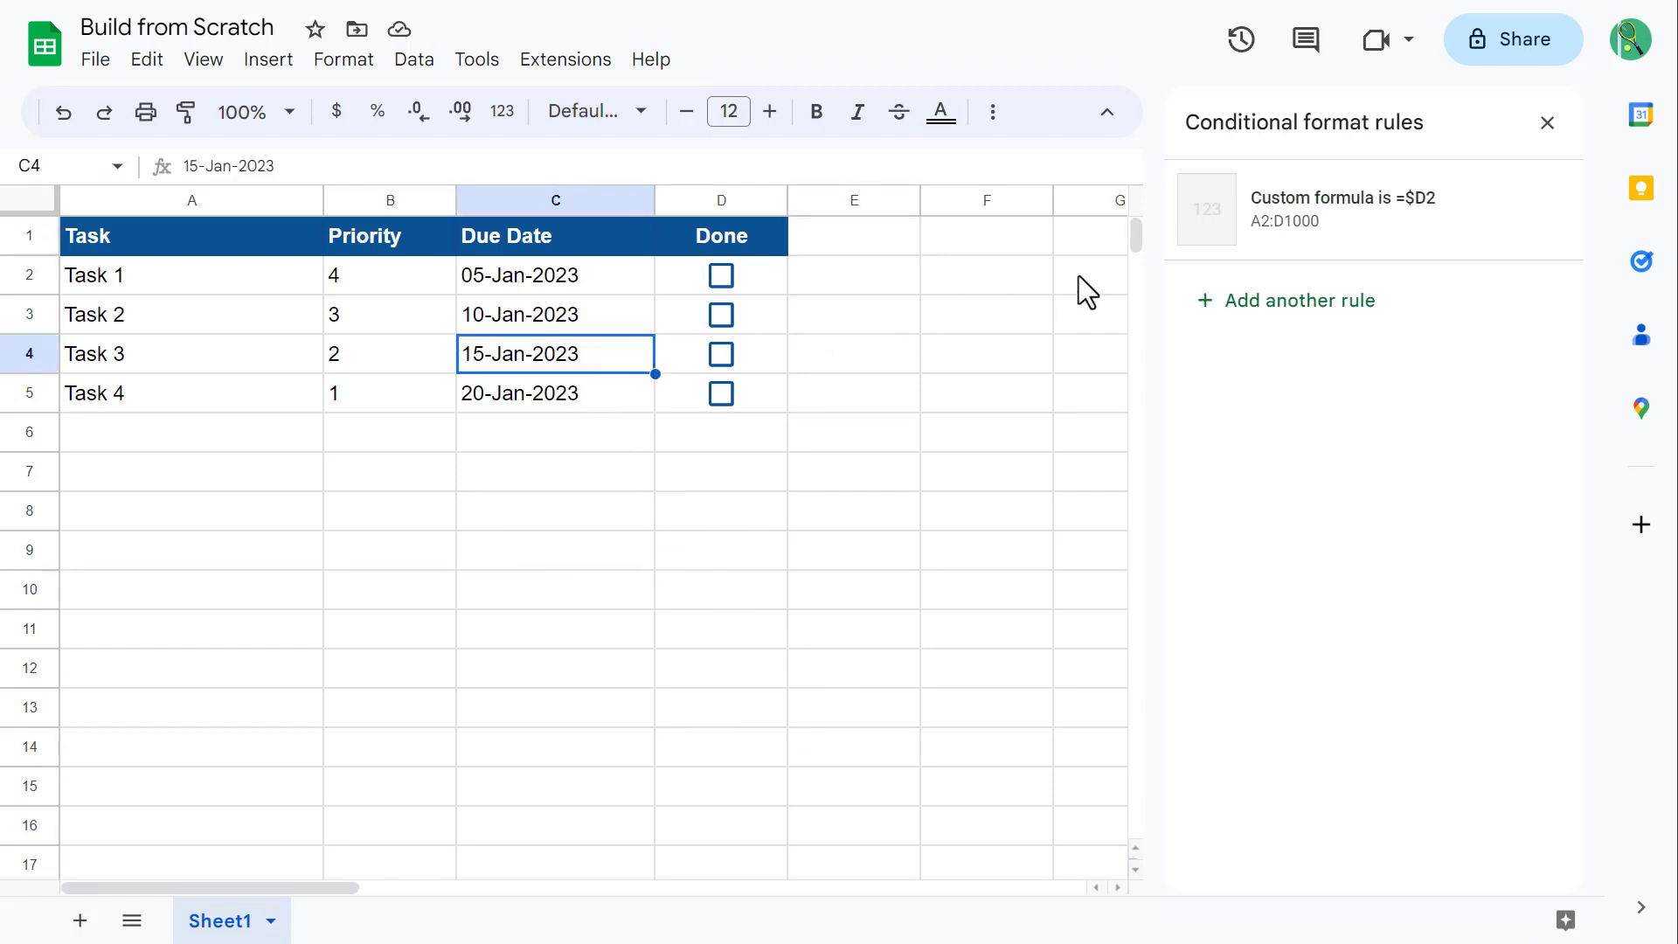
click(1426, 244)
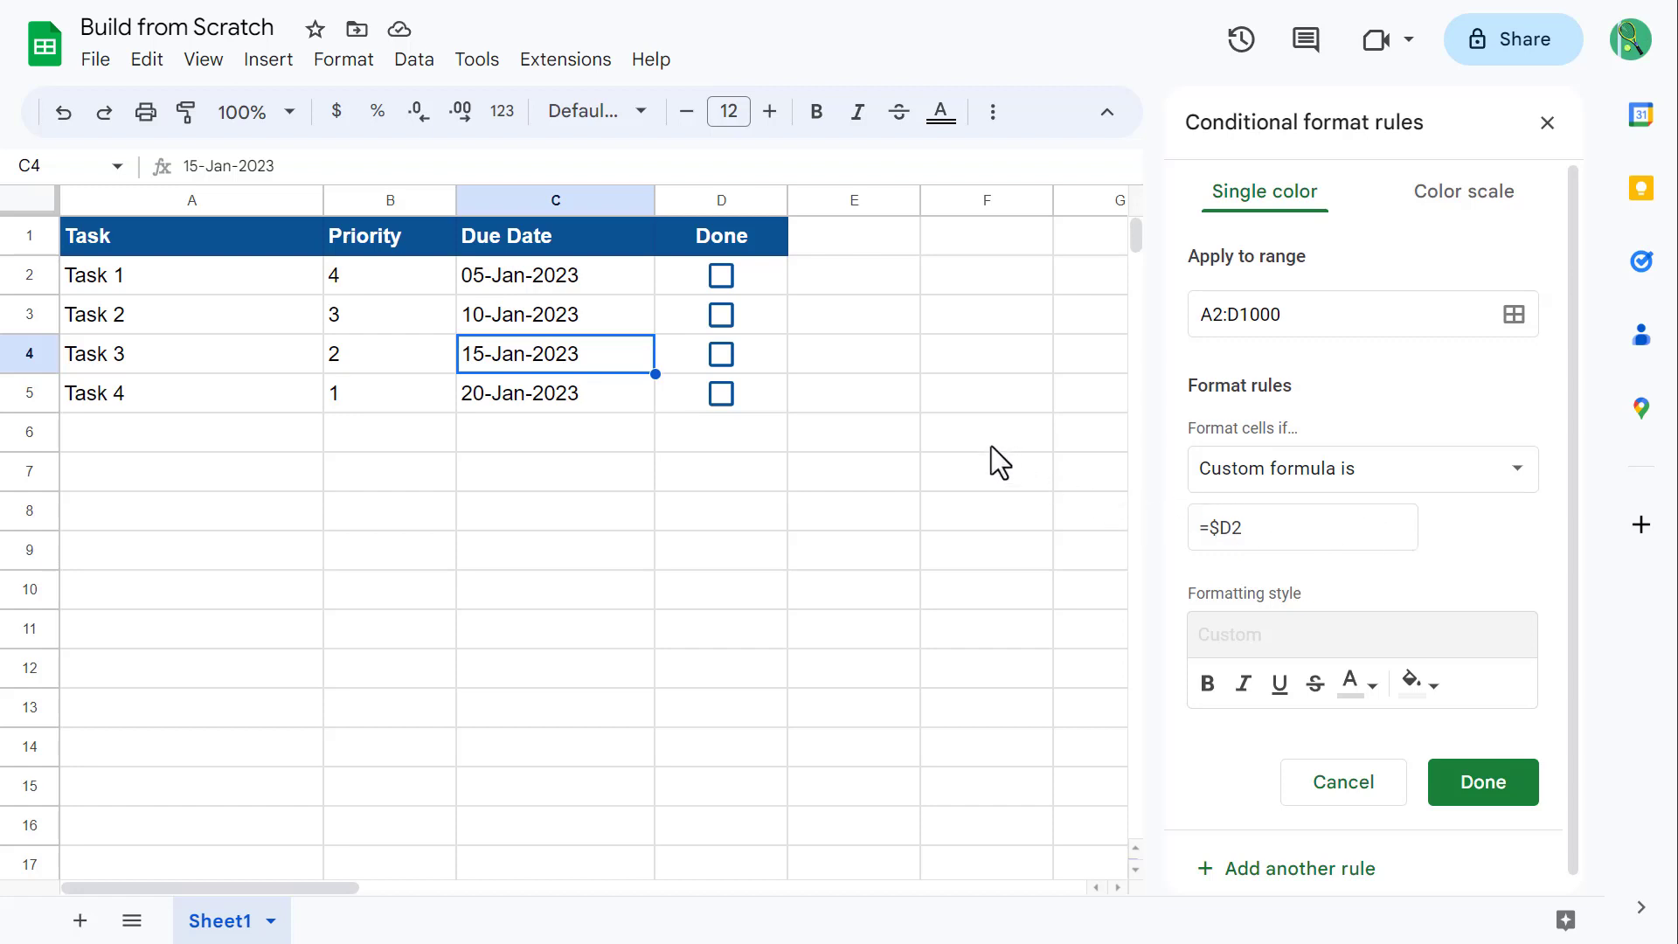
- Tick and untick Task 2's Done box to test the grey-out, then close the rules panel
click(722, 315)
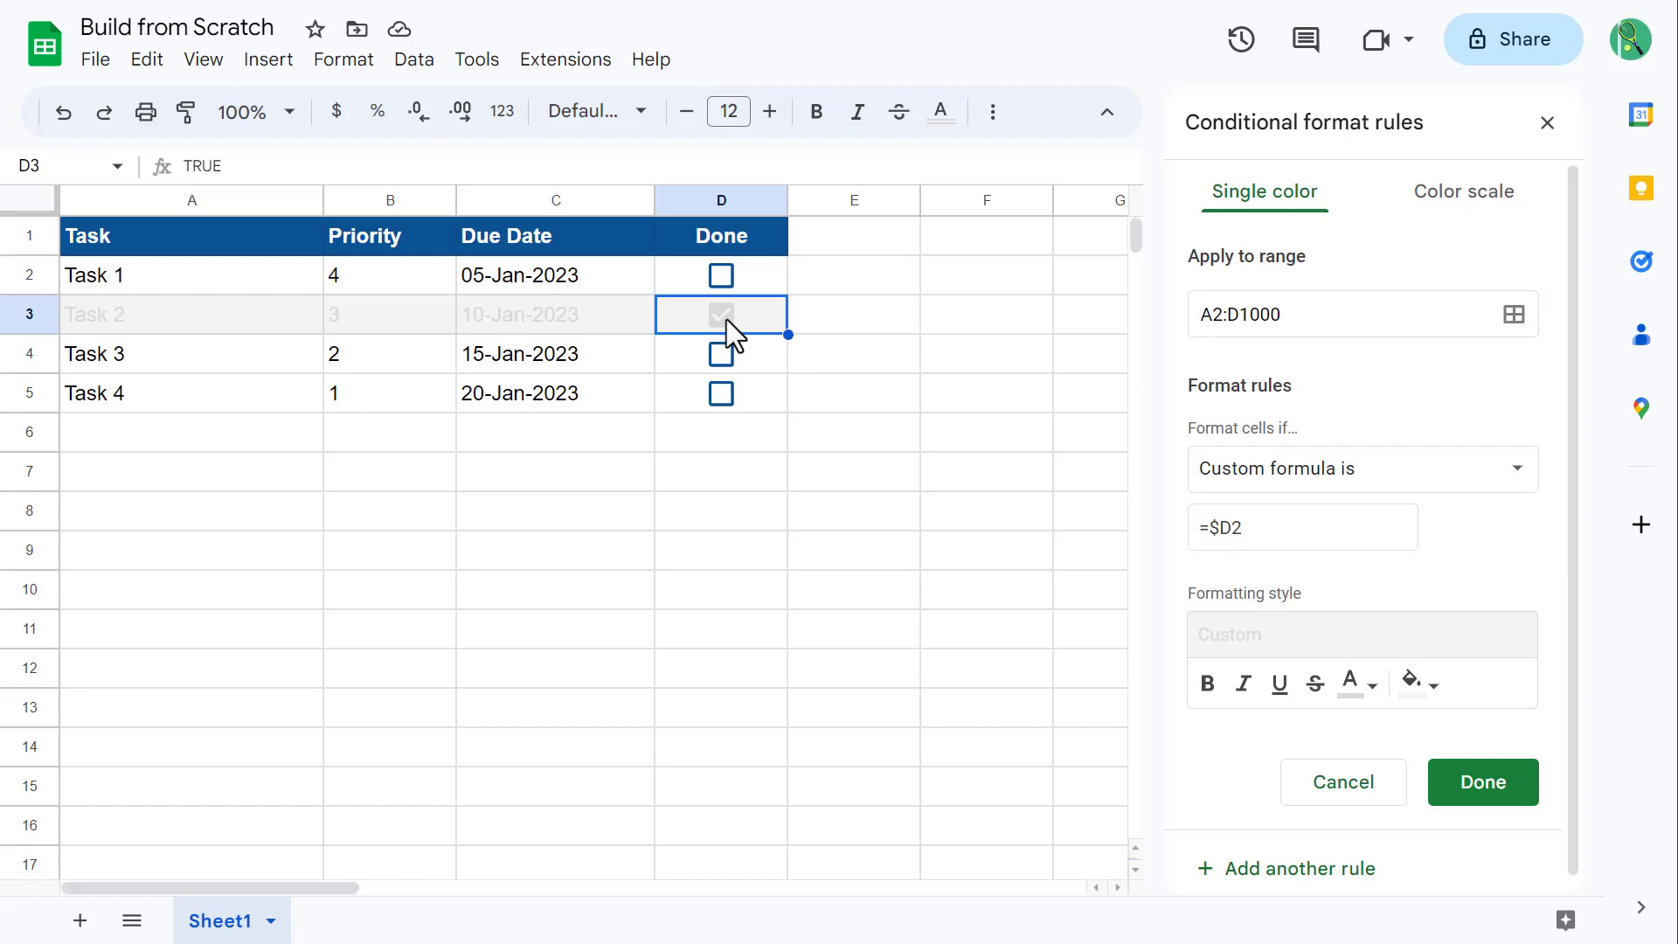
click(722, 315)
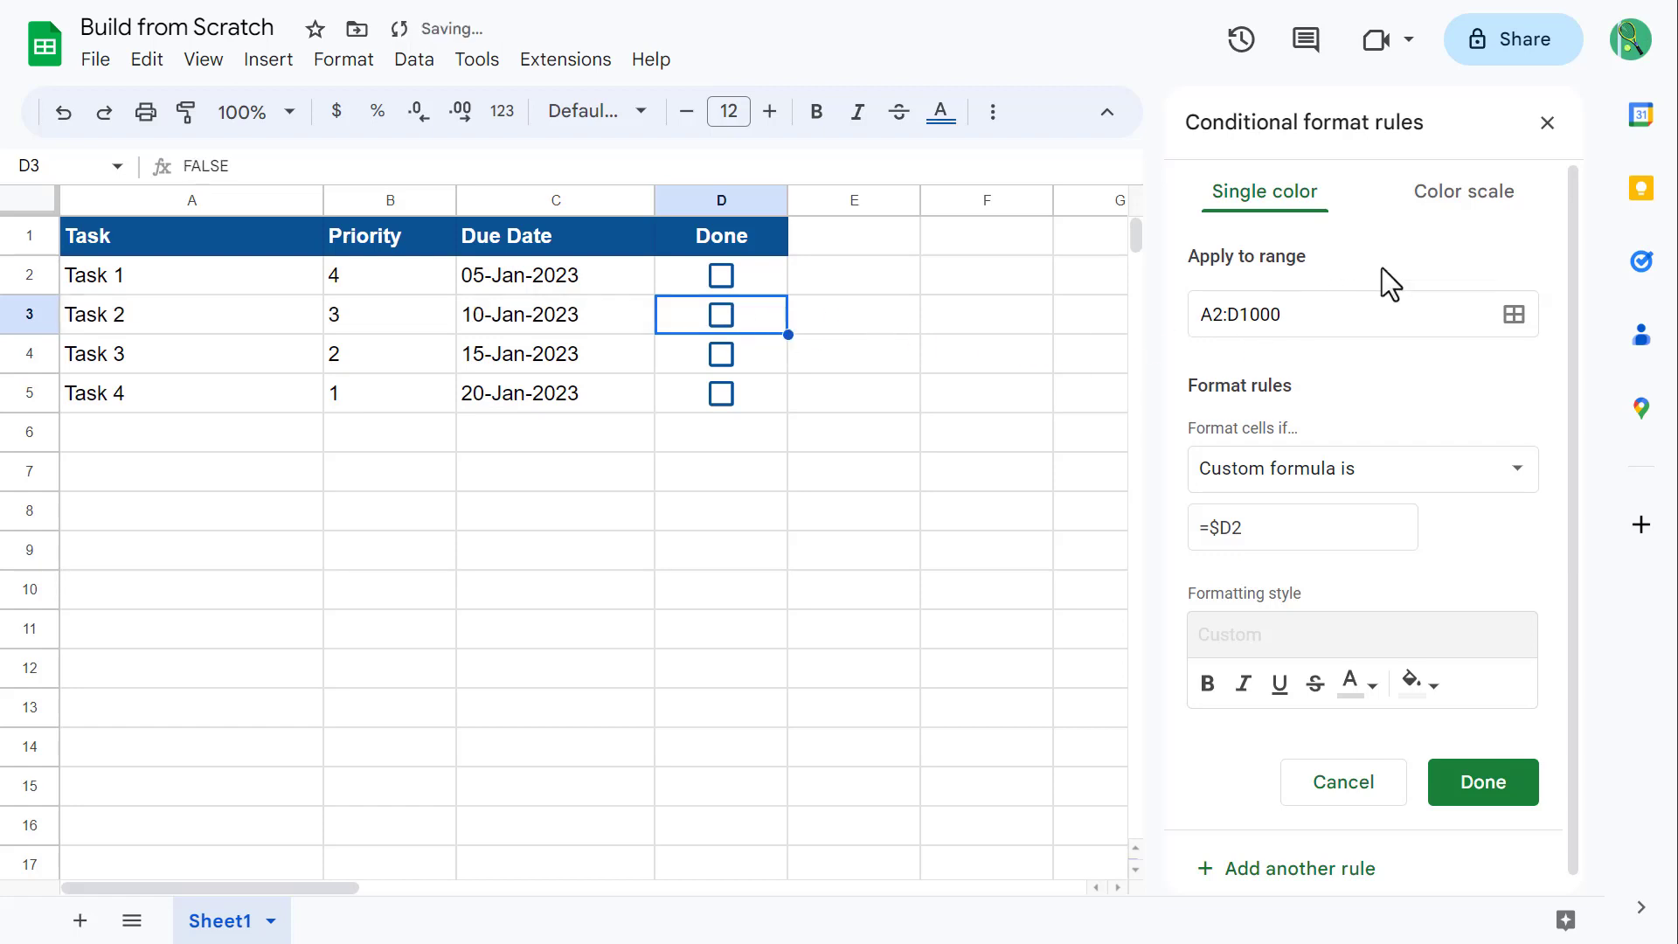
click(1548, 124)
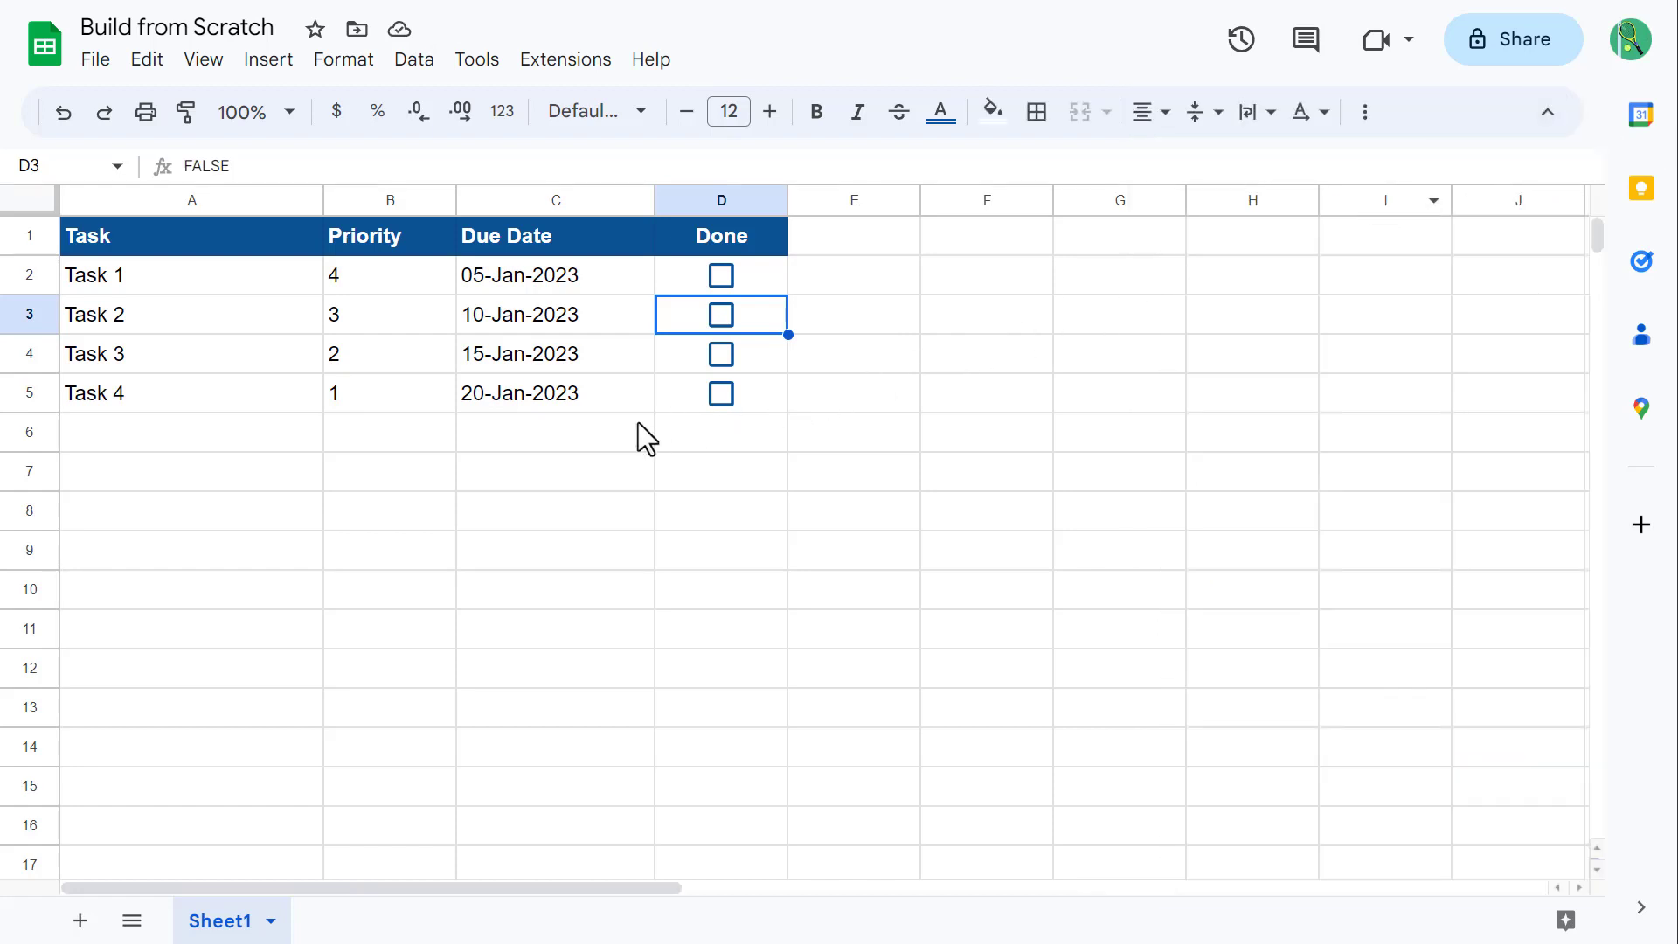
- Turn off gridlines from the View > Show menu
click(690, 432)
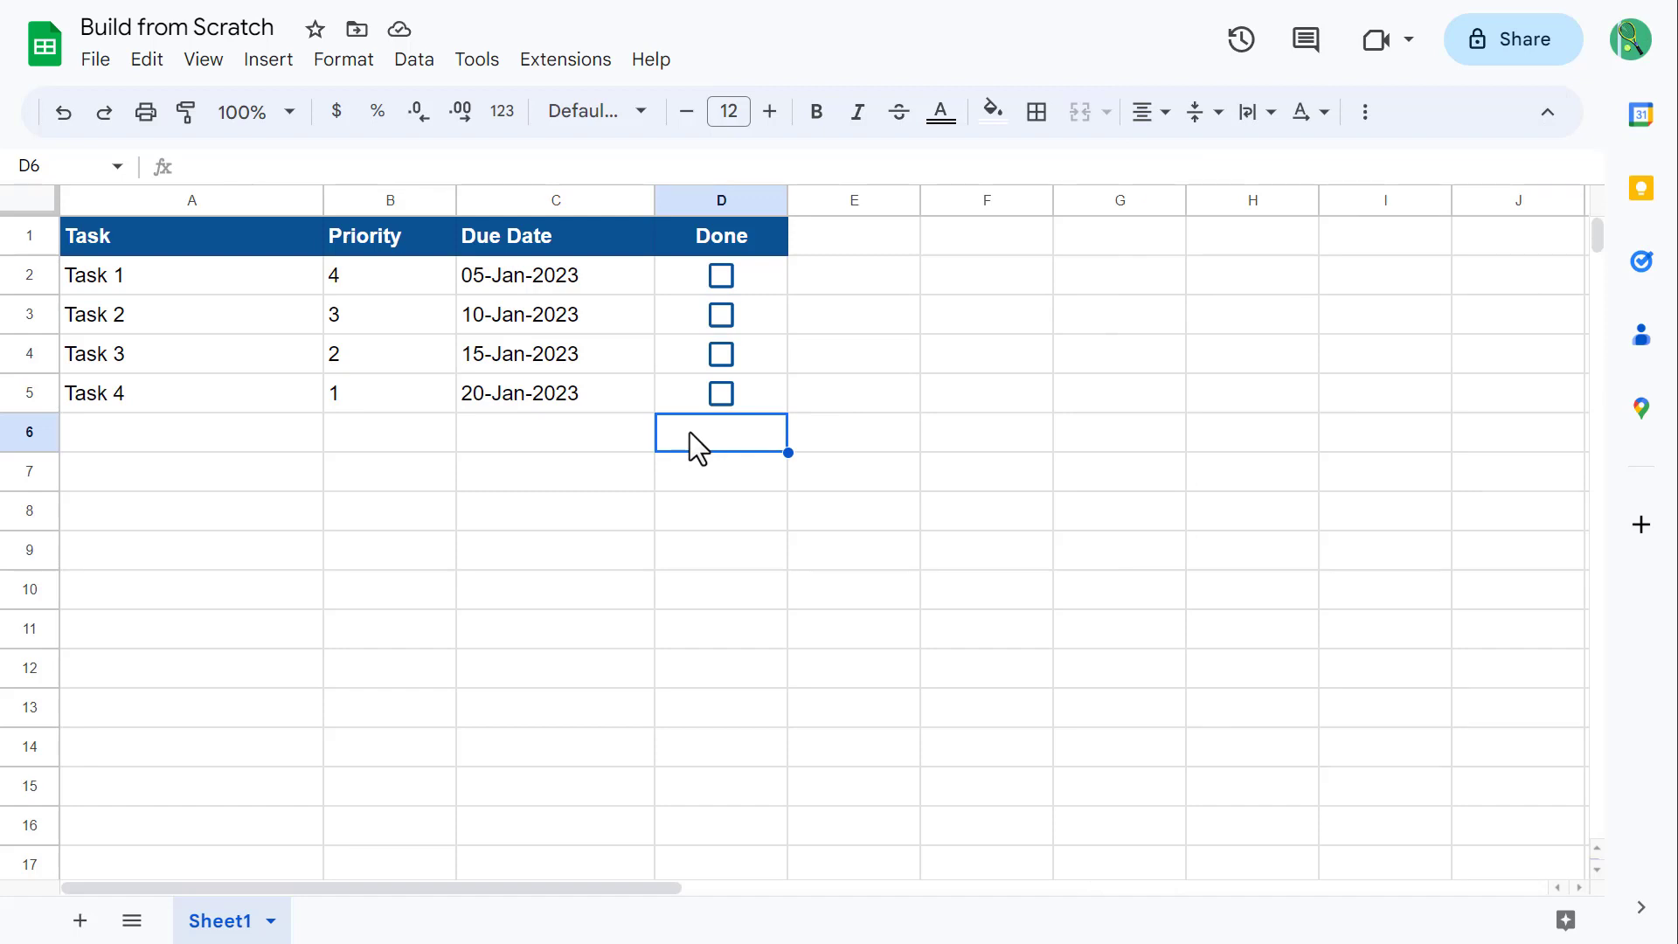
click(215, 63)
mouse_move(234, 103)
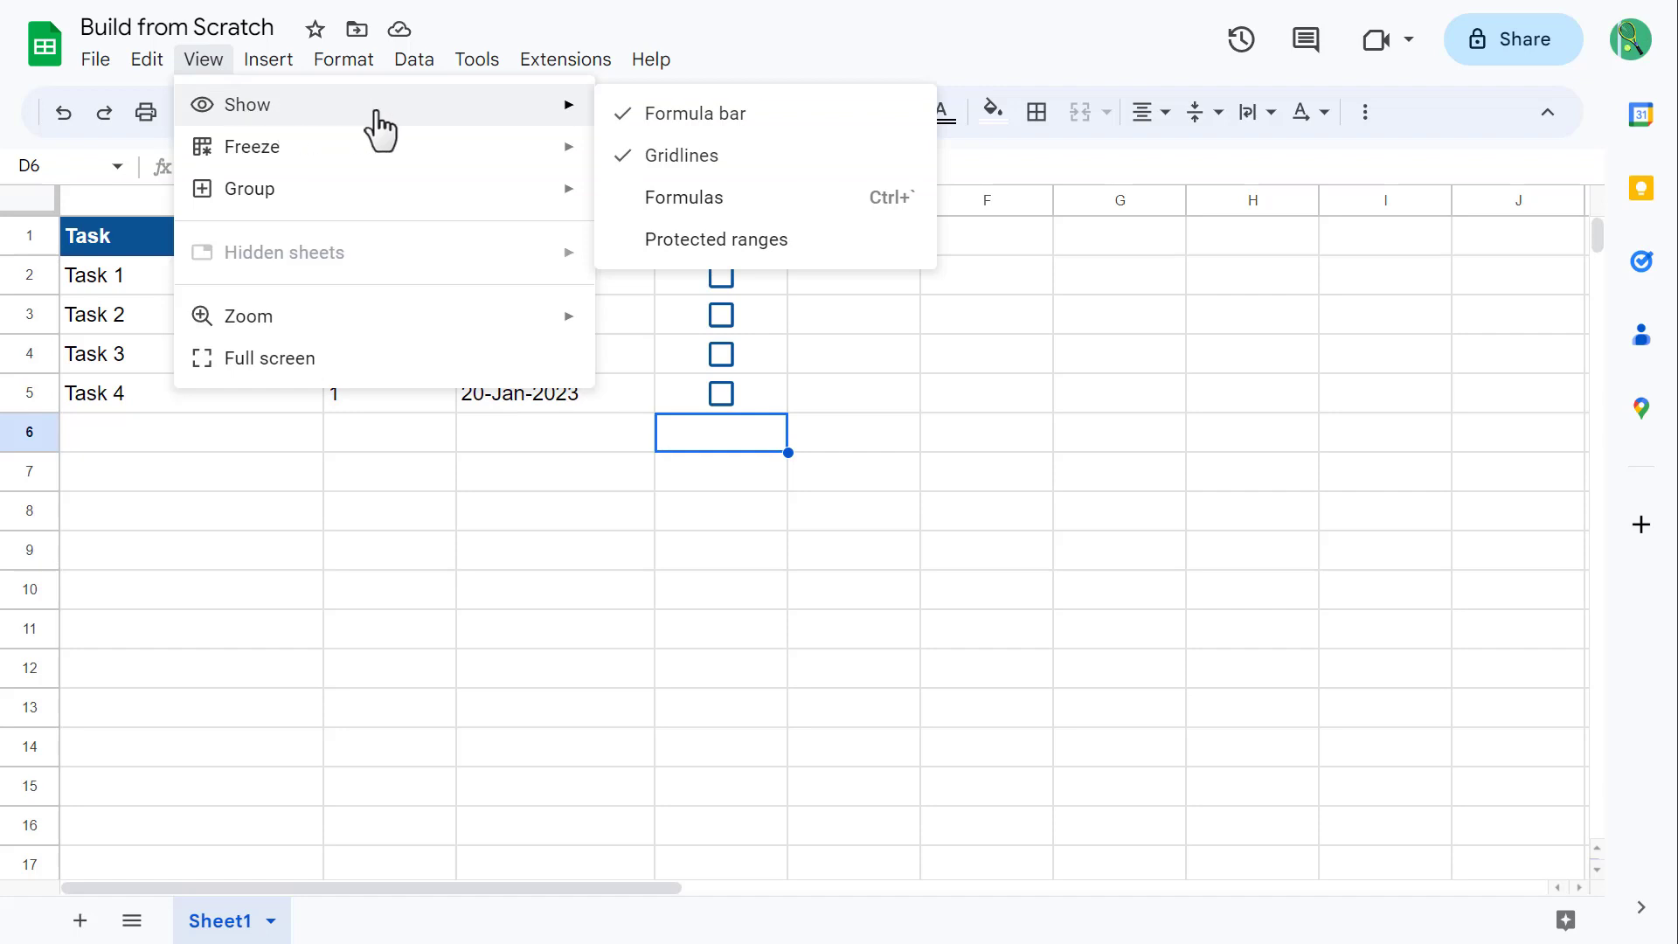
click(686, 158)
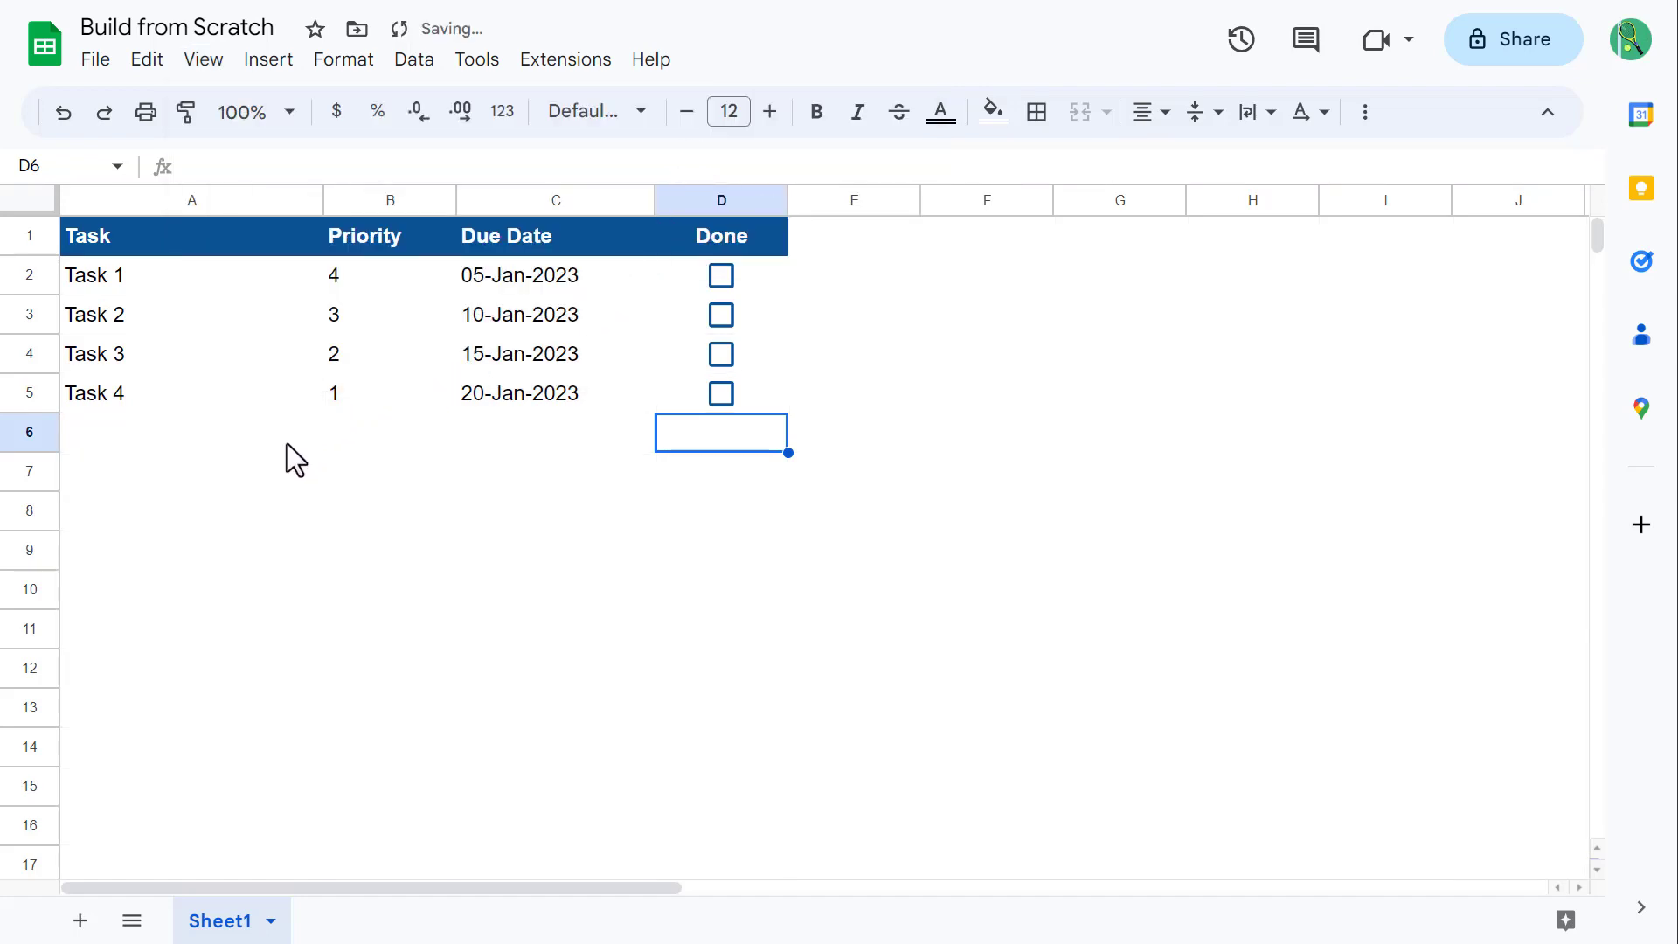
- Create a filter on the task table from the Data menu
click(220, 356)
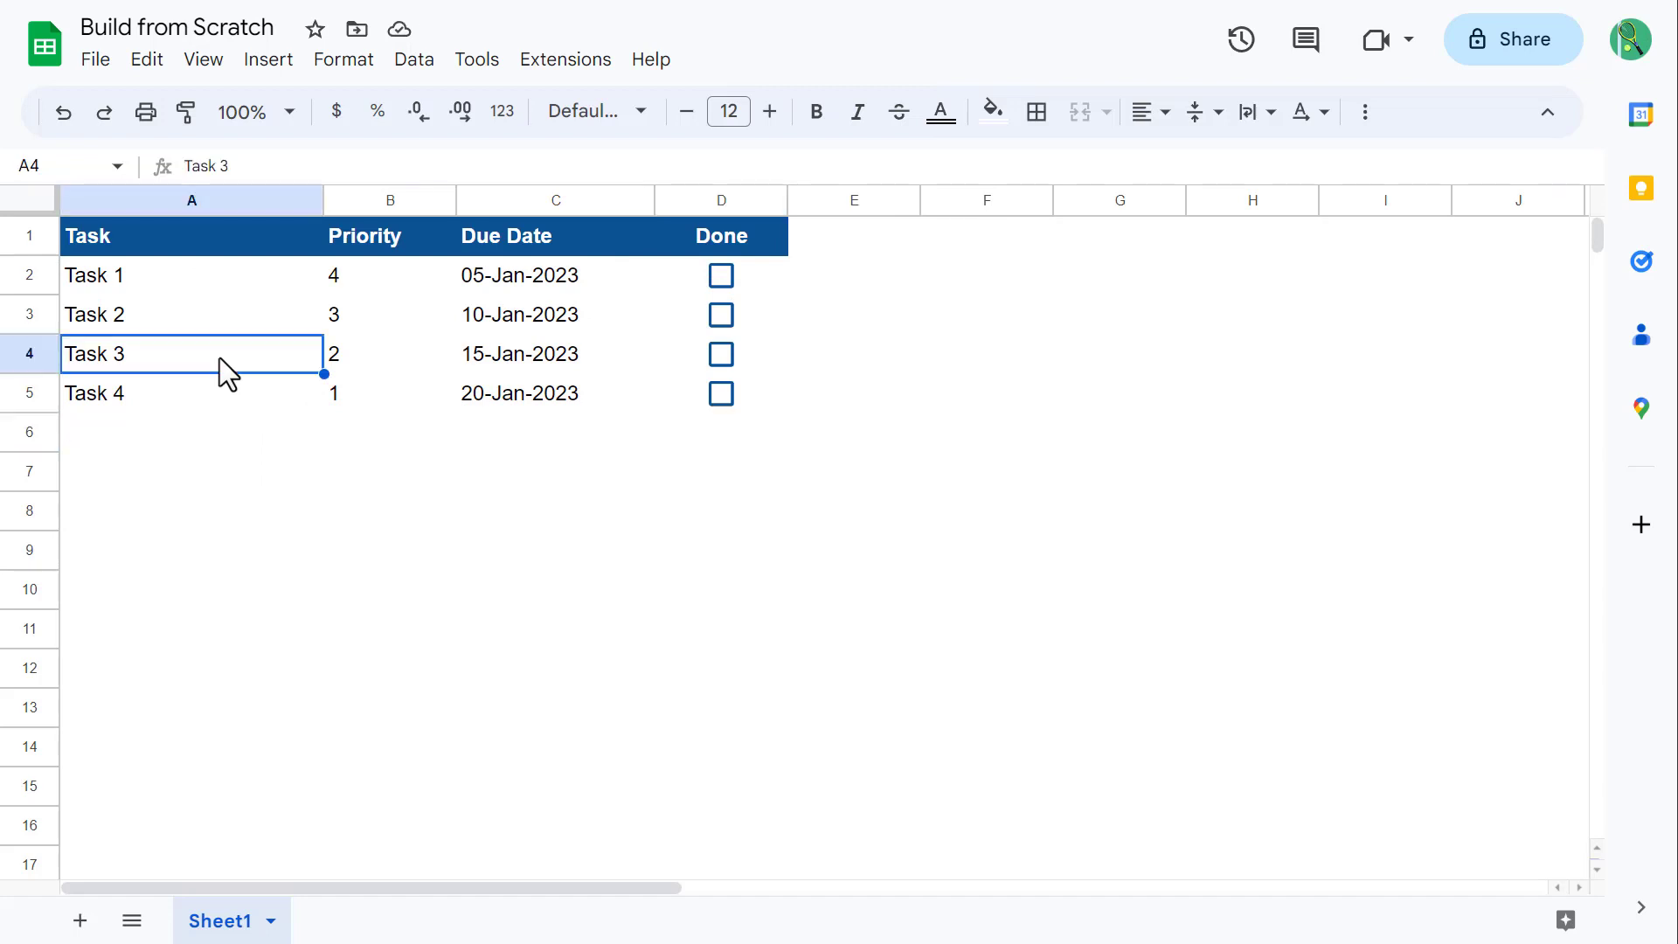
click(414, 59)
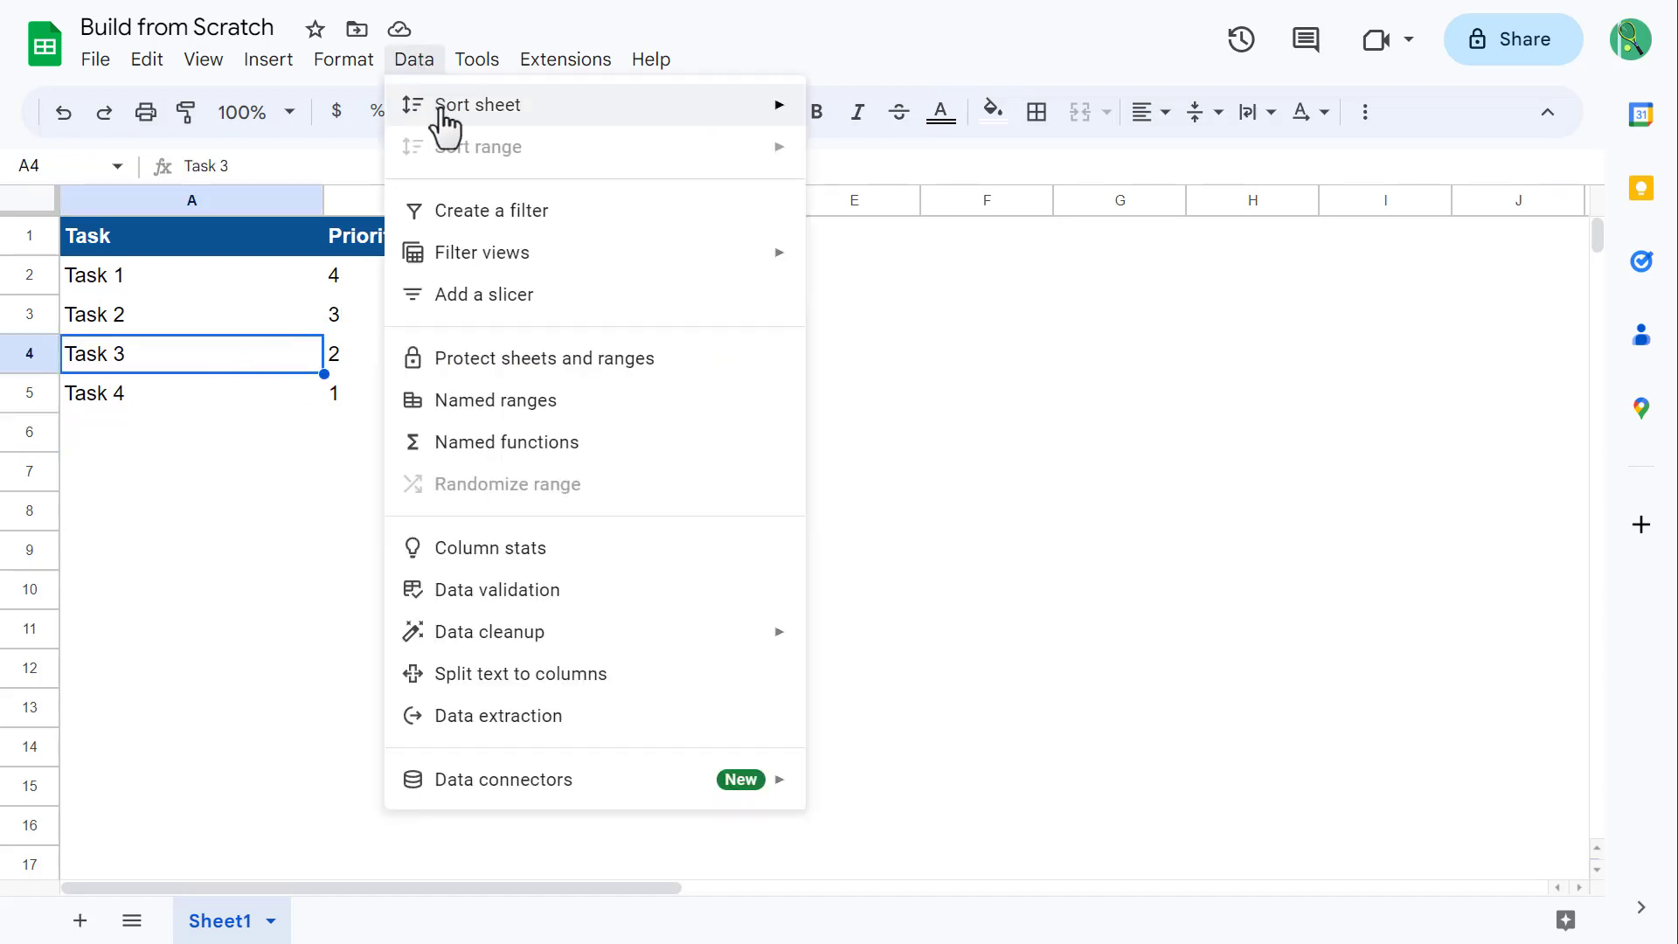
click(543, 211)
click(390, 439)
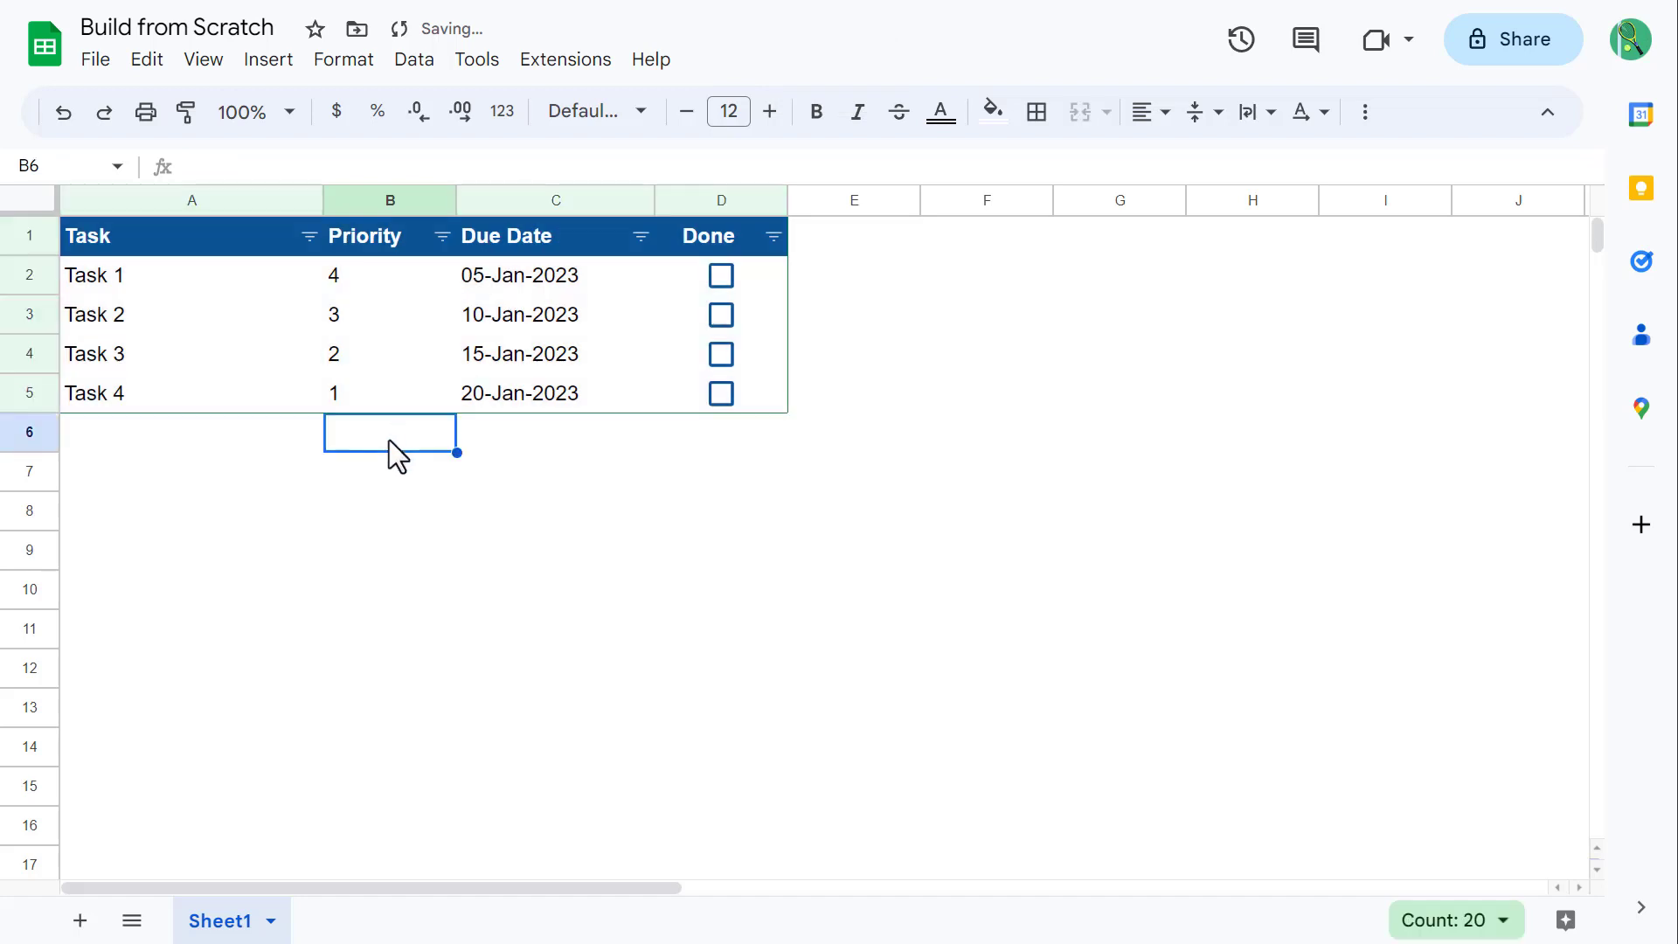
- Sort the table Z → A by Task, then Z → A by Priority
click(311, 237)
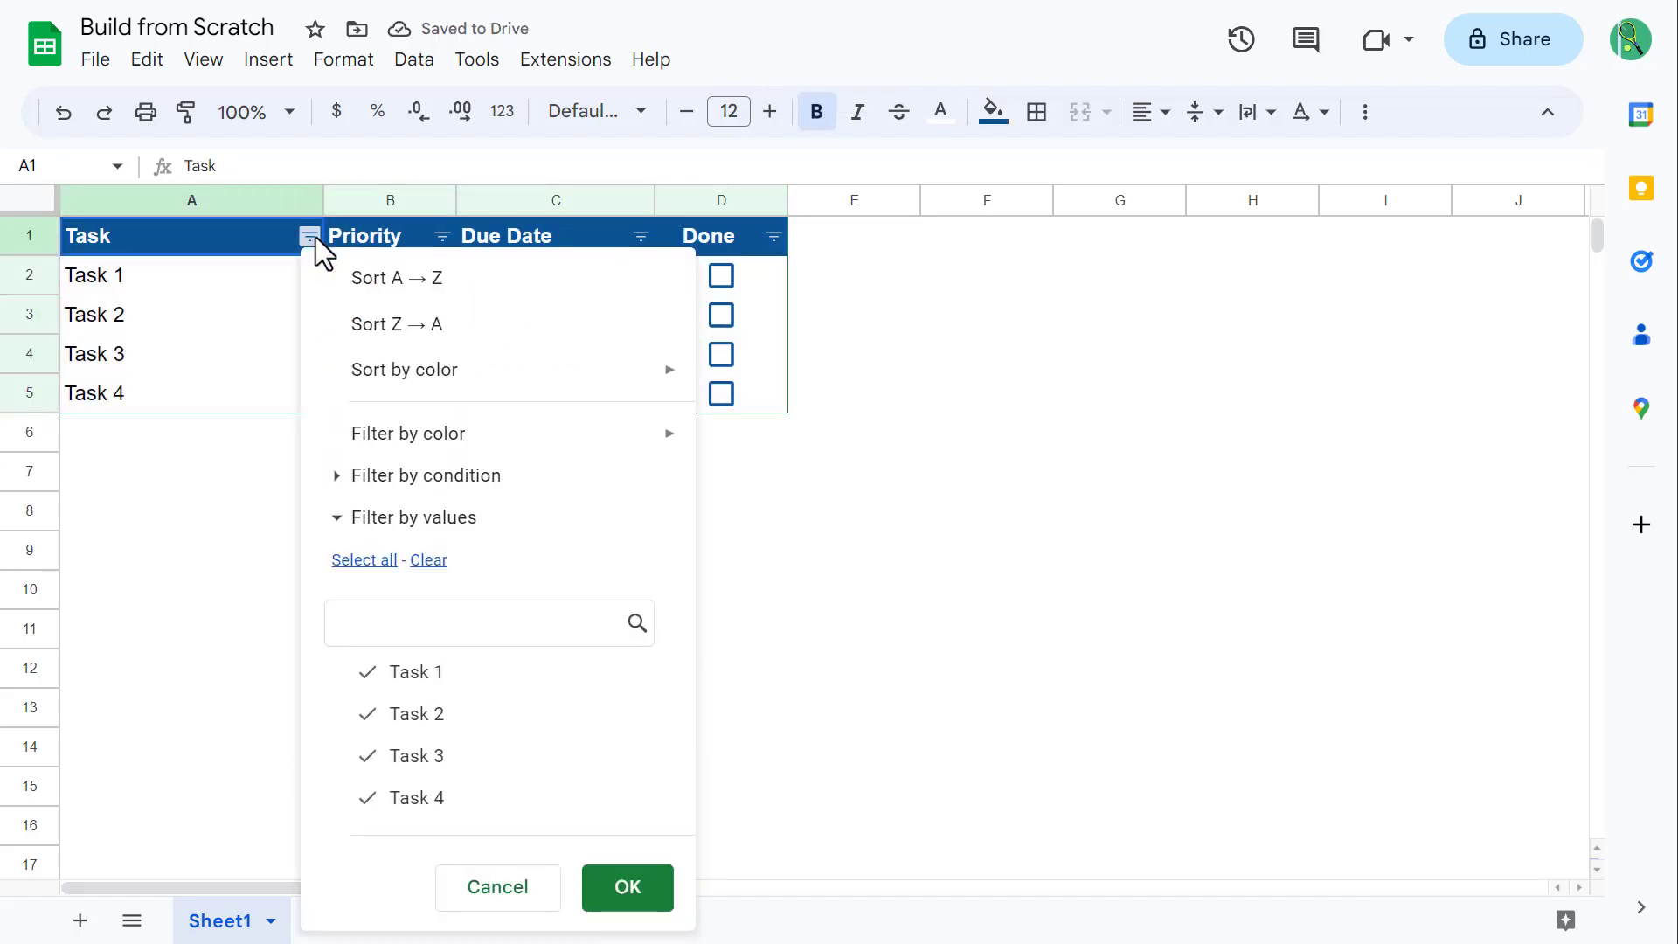
click(372, 326)
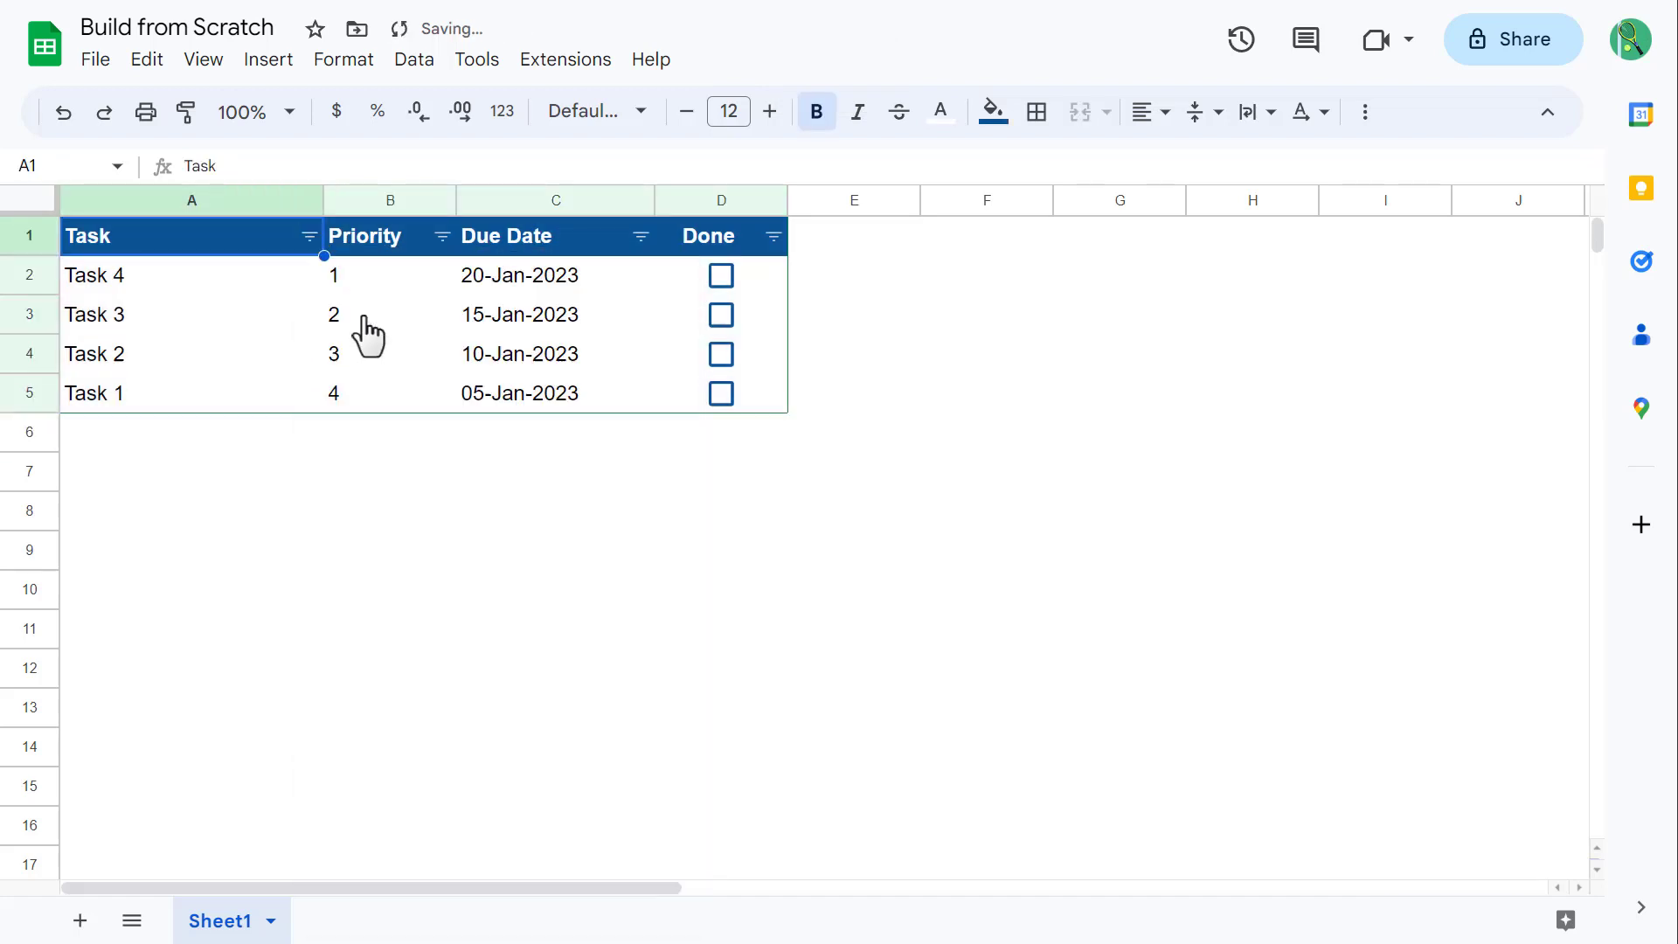
click(448, 236)
click(408, 325)
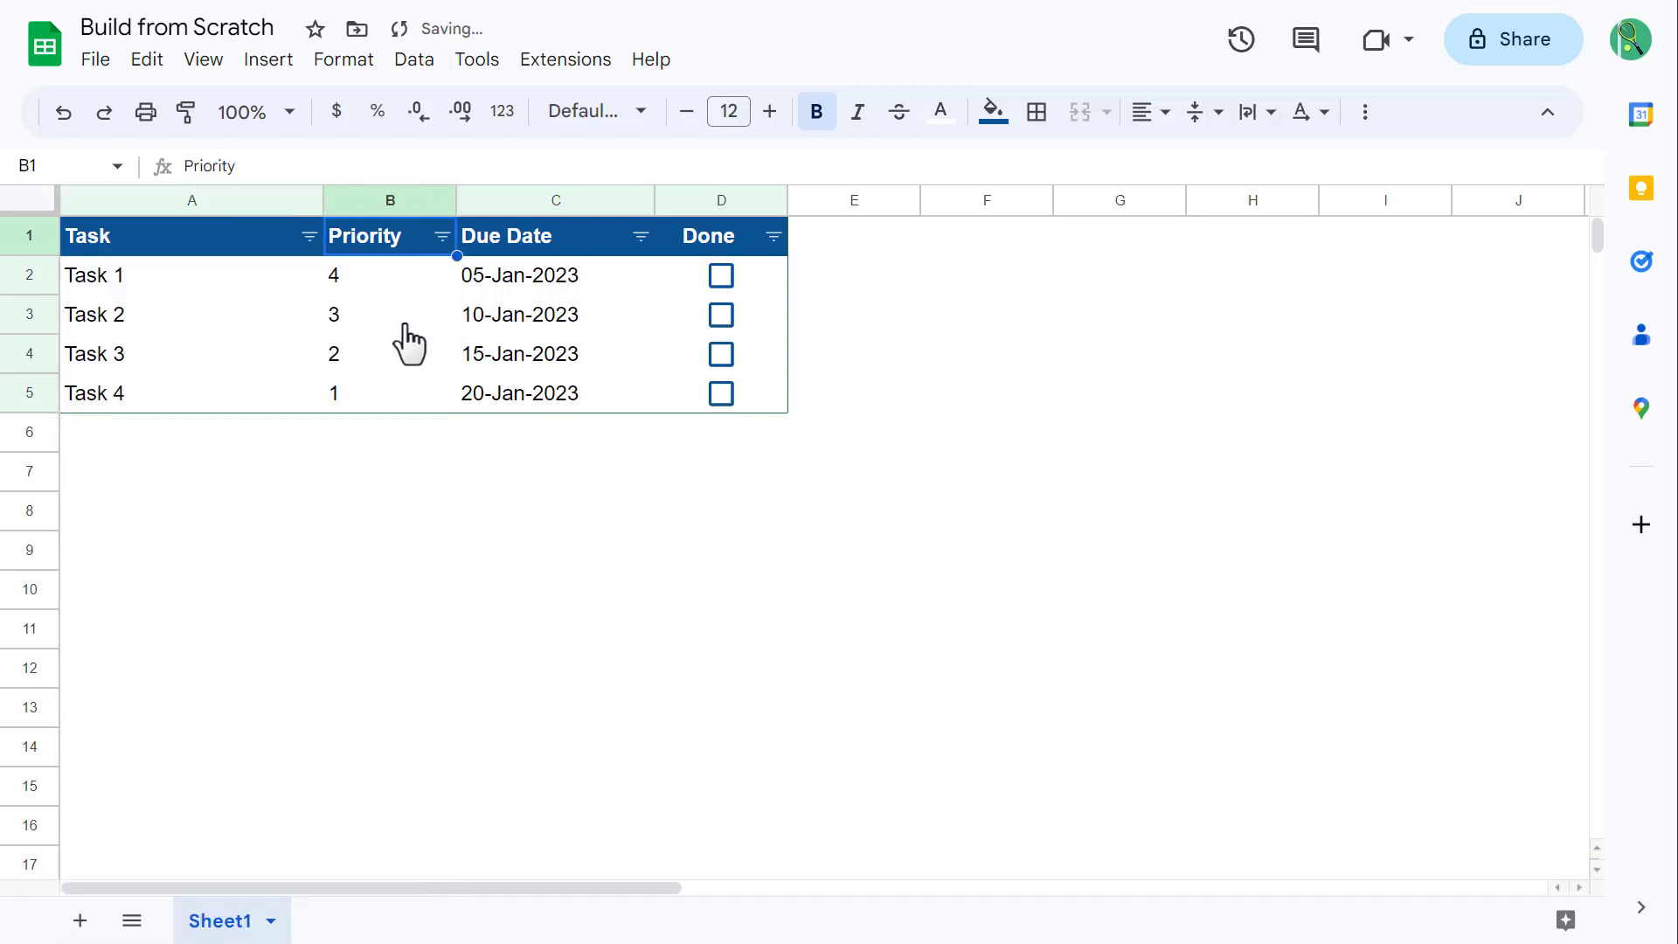
click(224, 435)
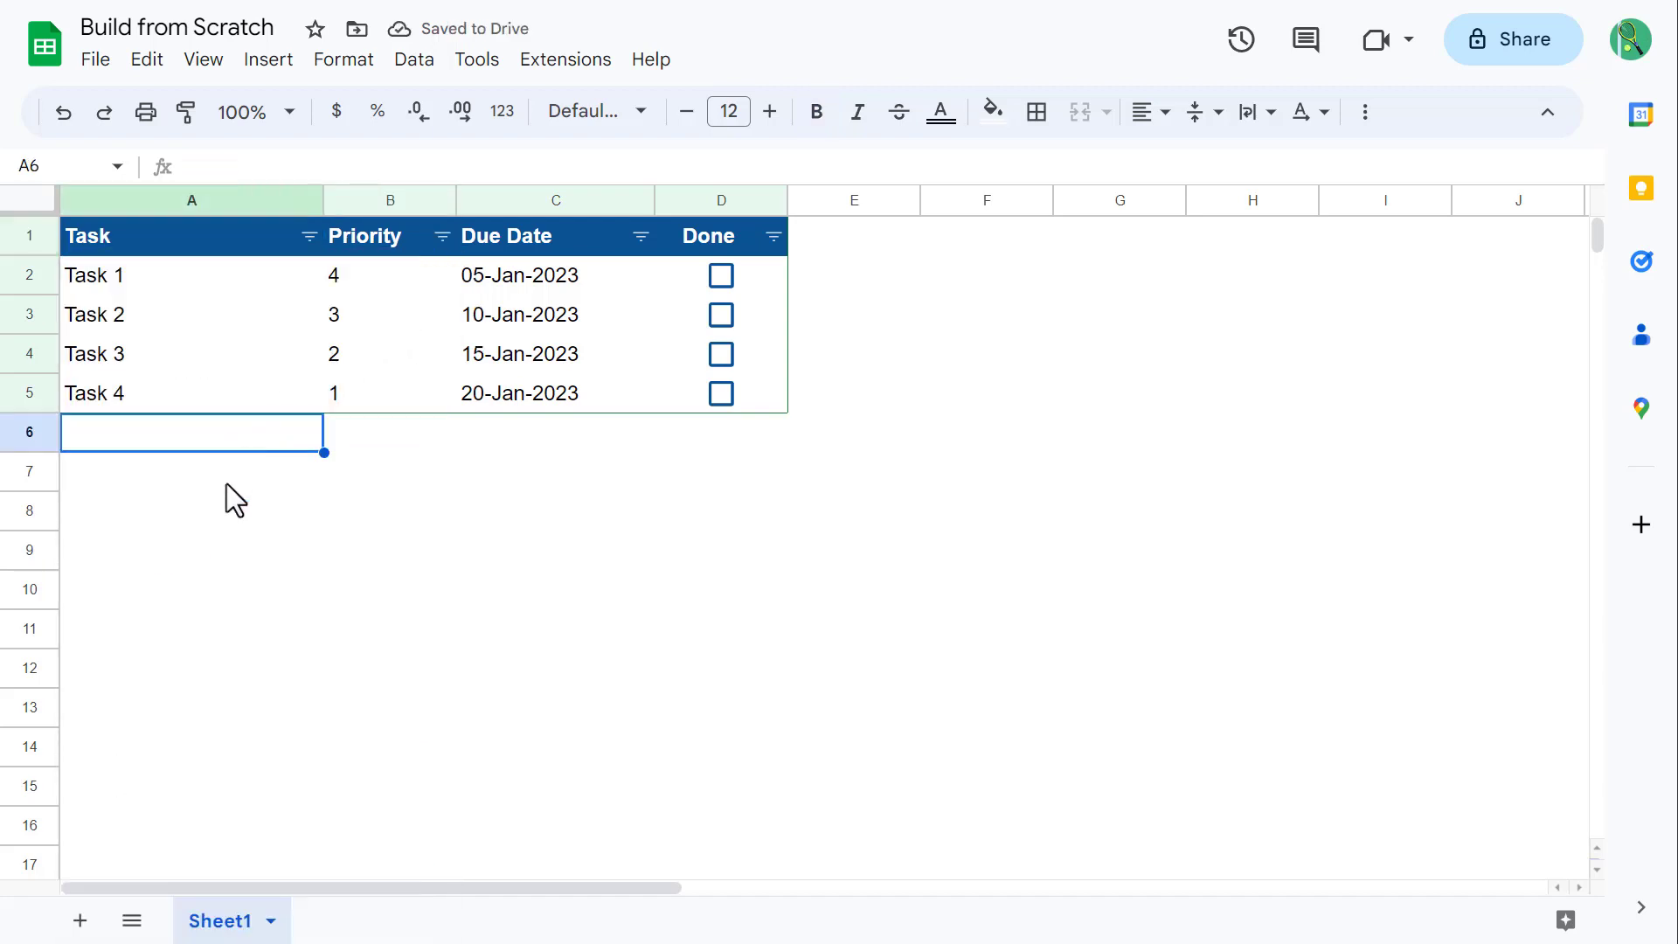
- Enter 'Task 5', priority 2 and due date 1/30 in row 6, then fill the Done checkbox down with Ctrl+D
text(Task 5)
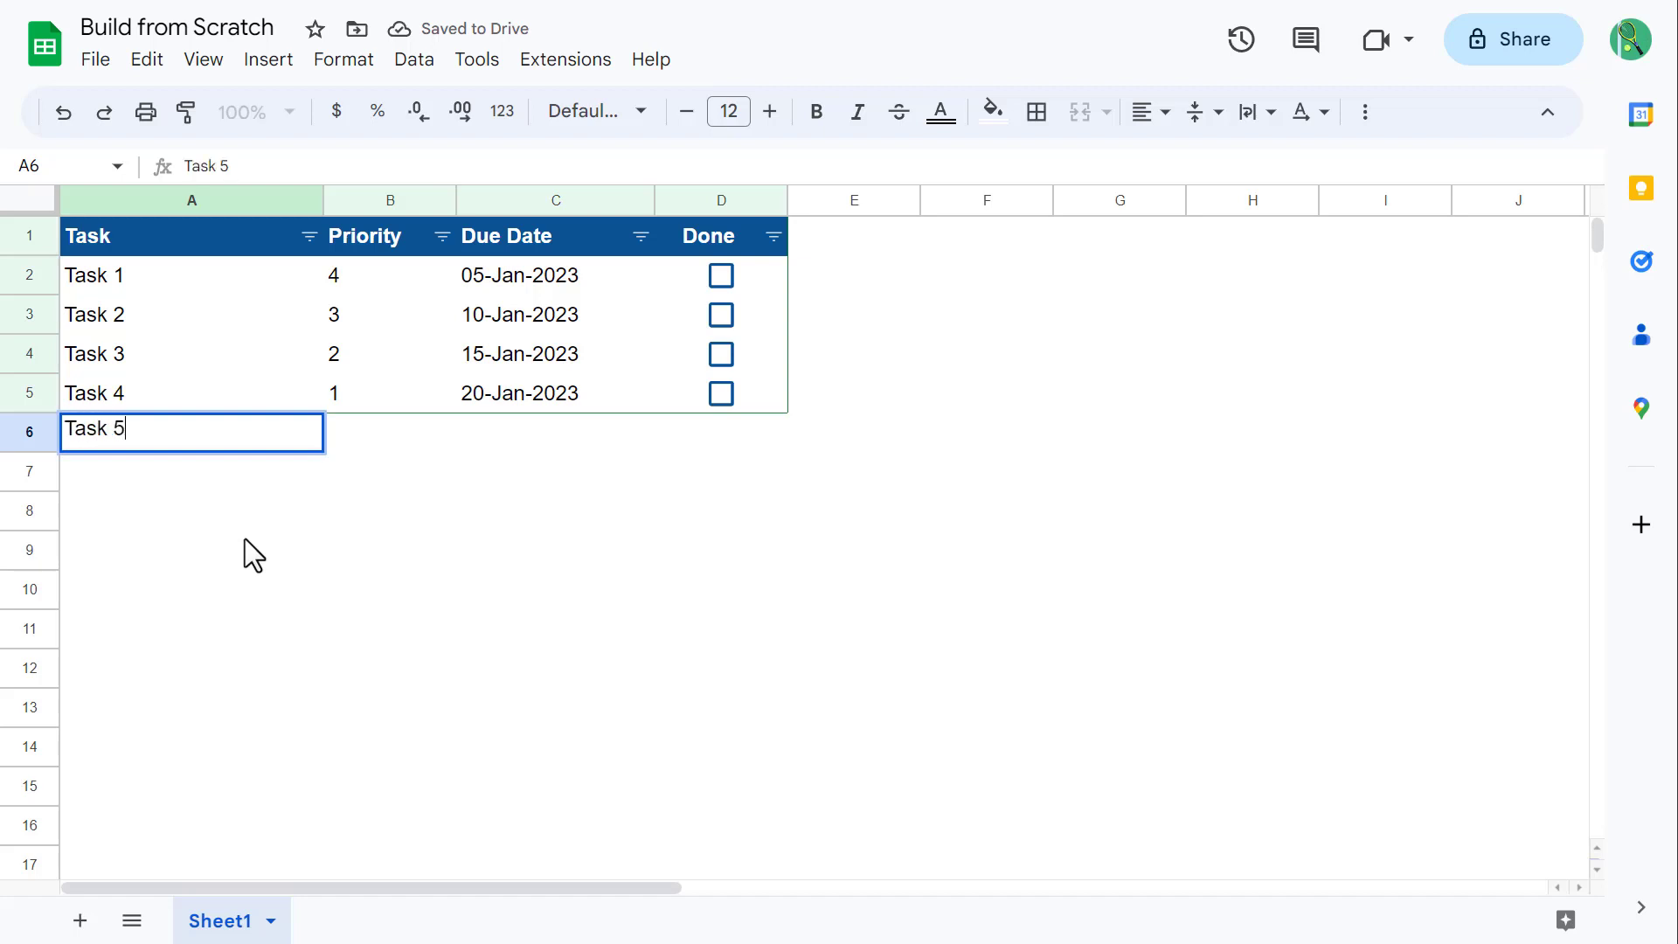
key(Tab)
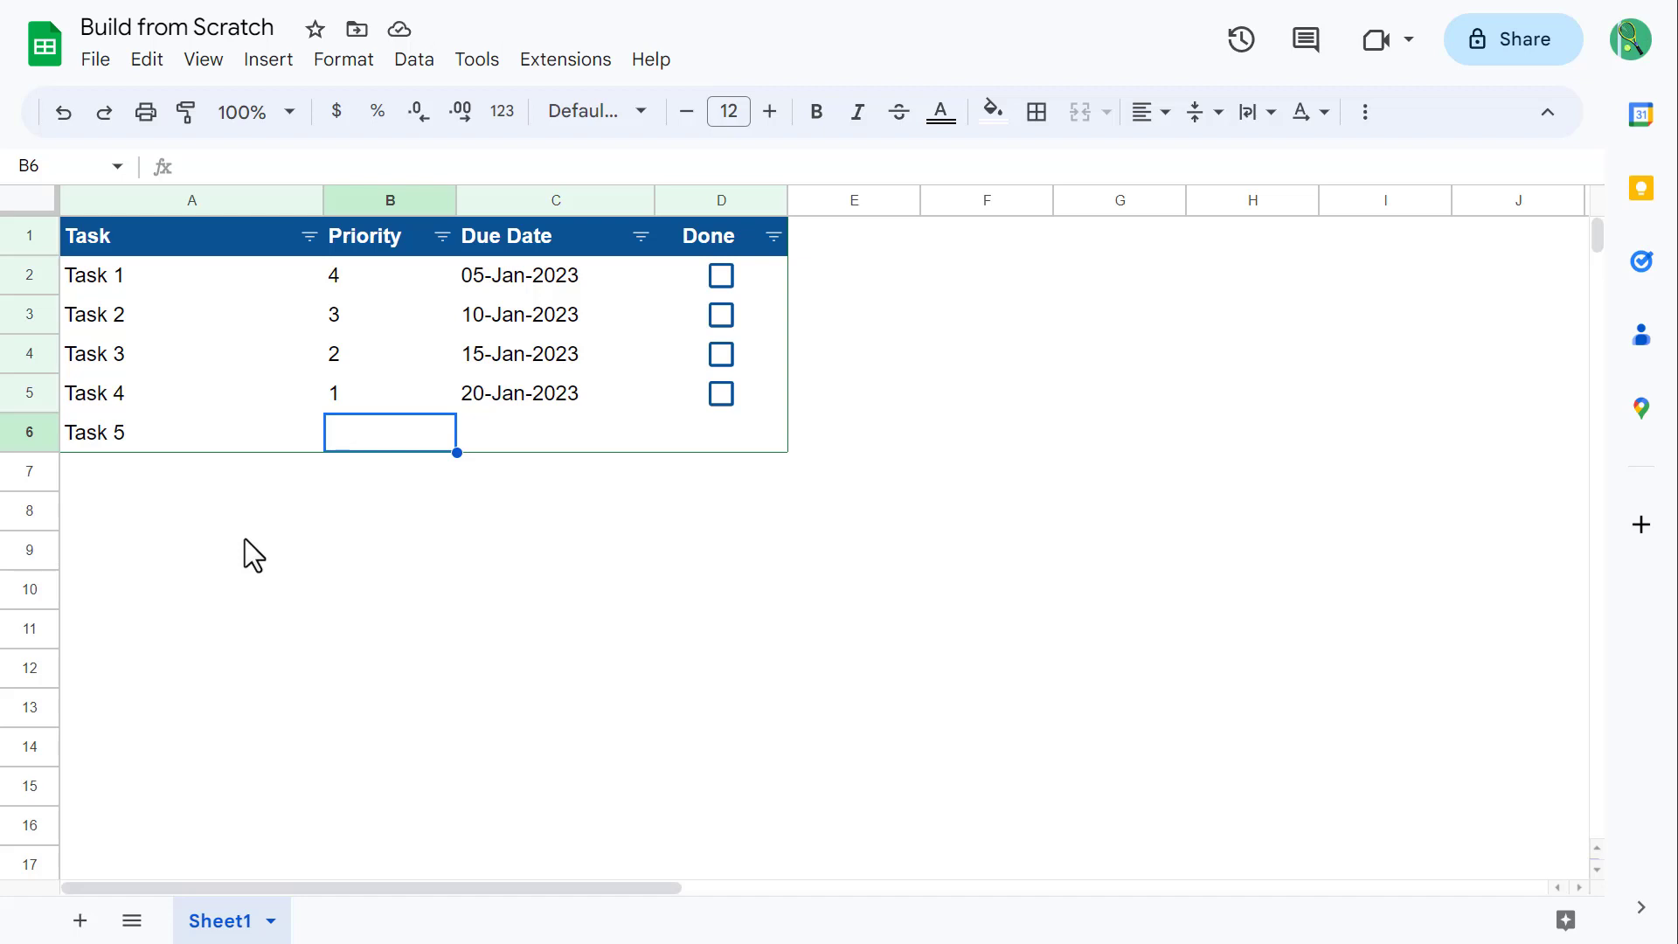
text(2)
key(Tab)
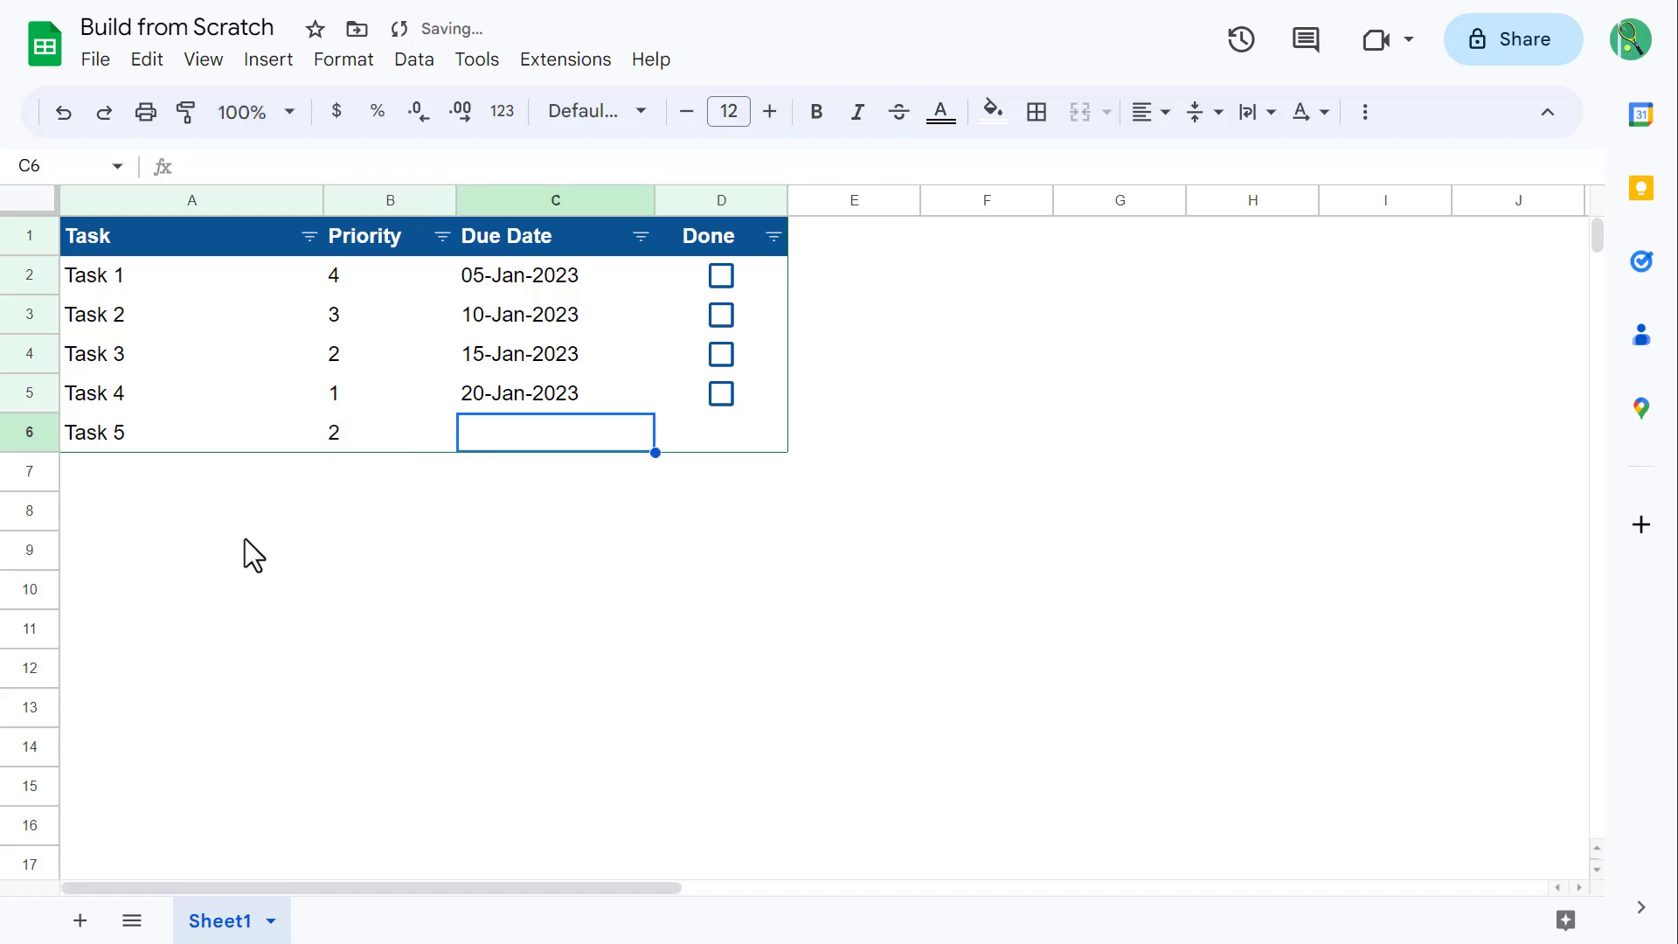
text(1/30)
key(Tab)
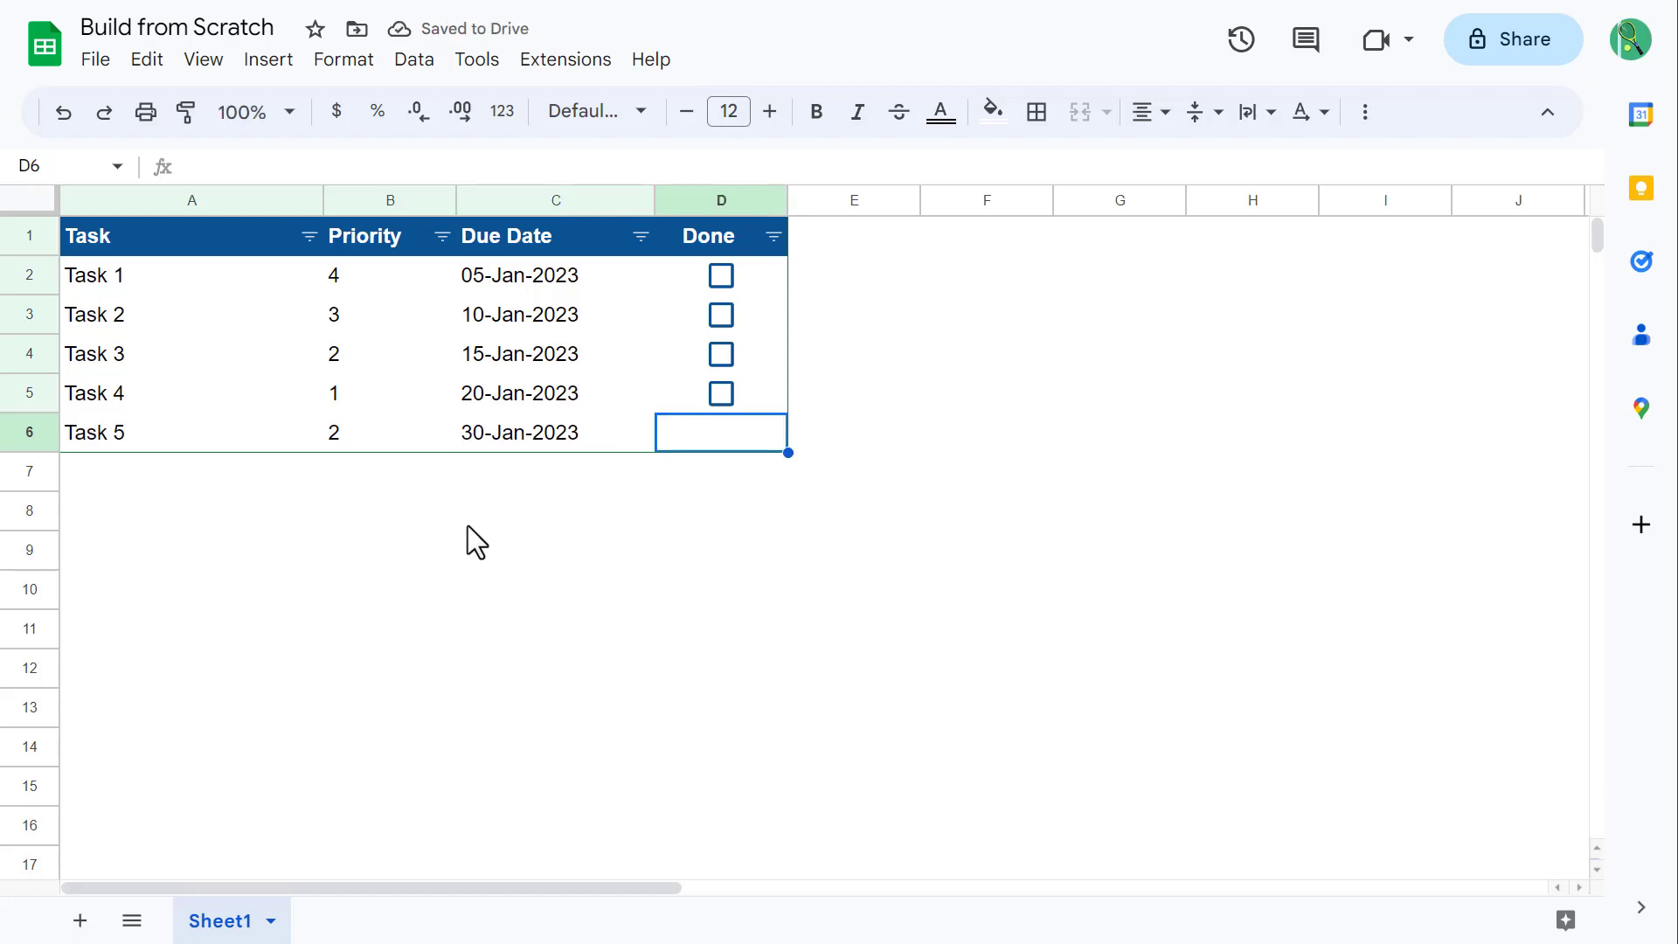
key(ctrl+d)
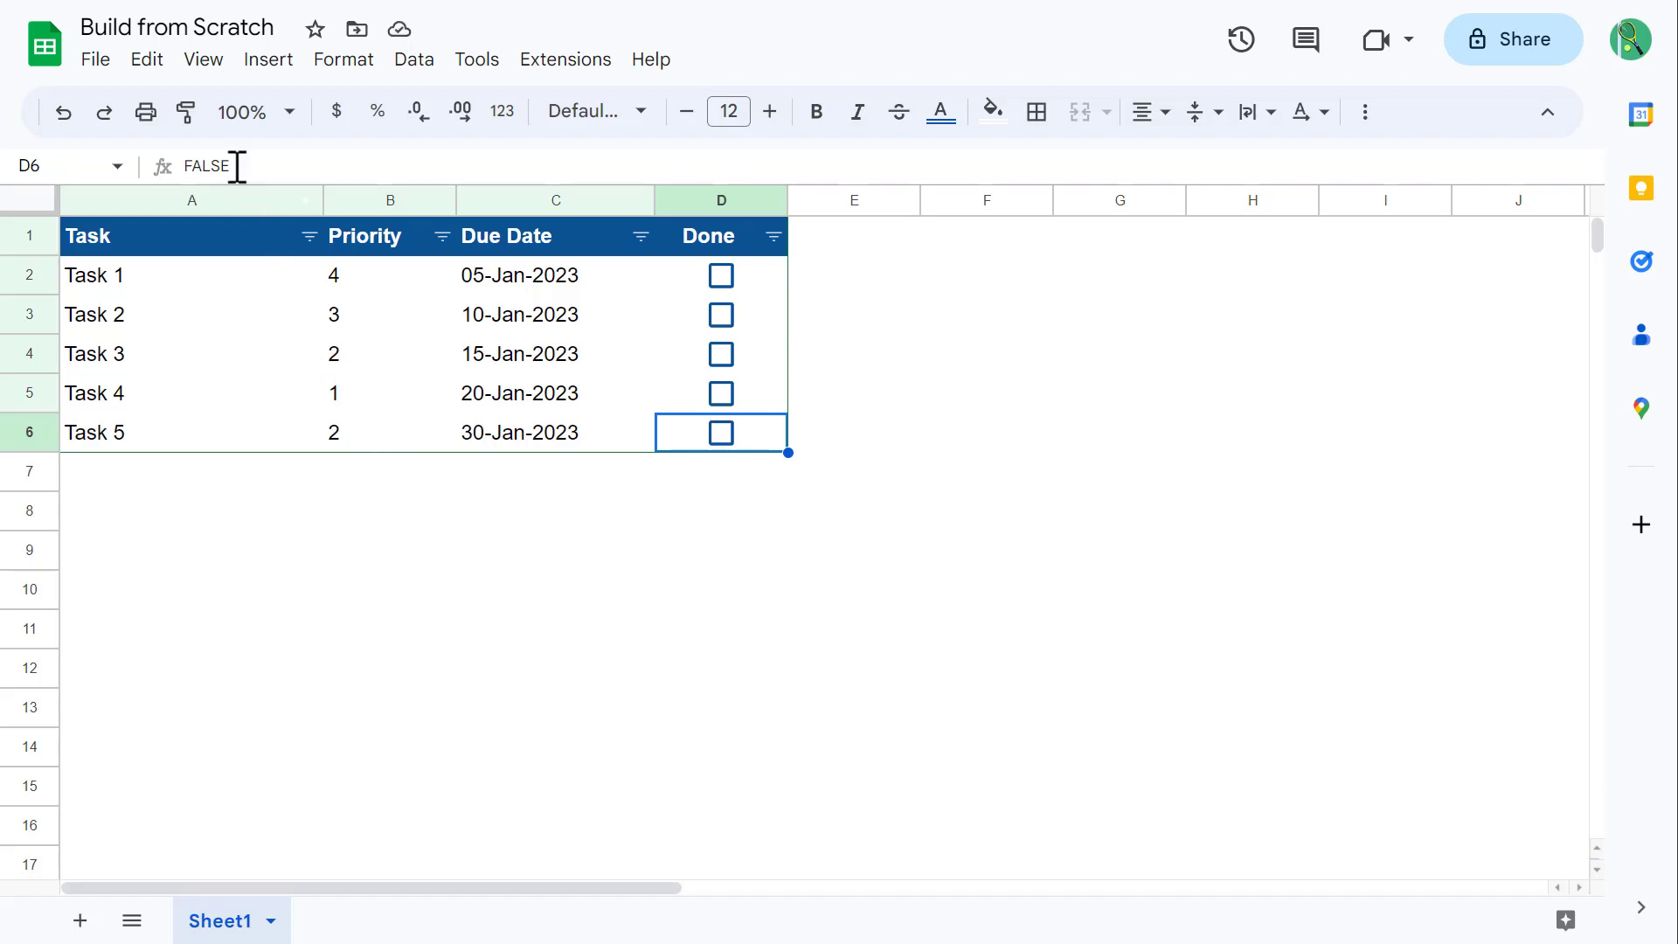
- Freeze 1 row via View > Freeze and scroll down and up to confirm the header stays fixed
click(212, 70)
mouse_move(495, 157)
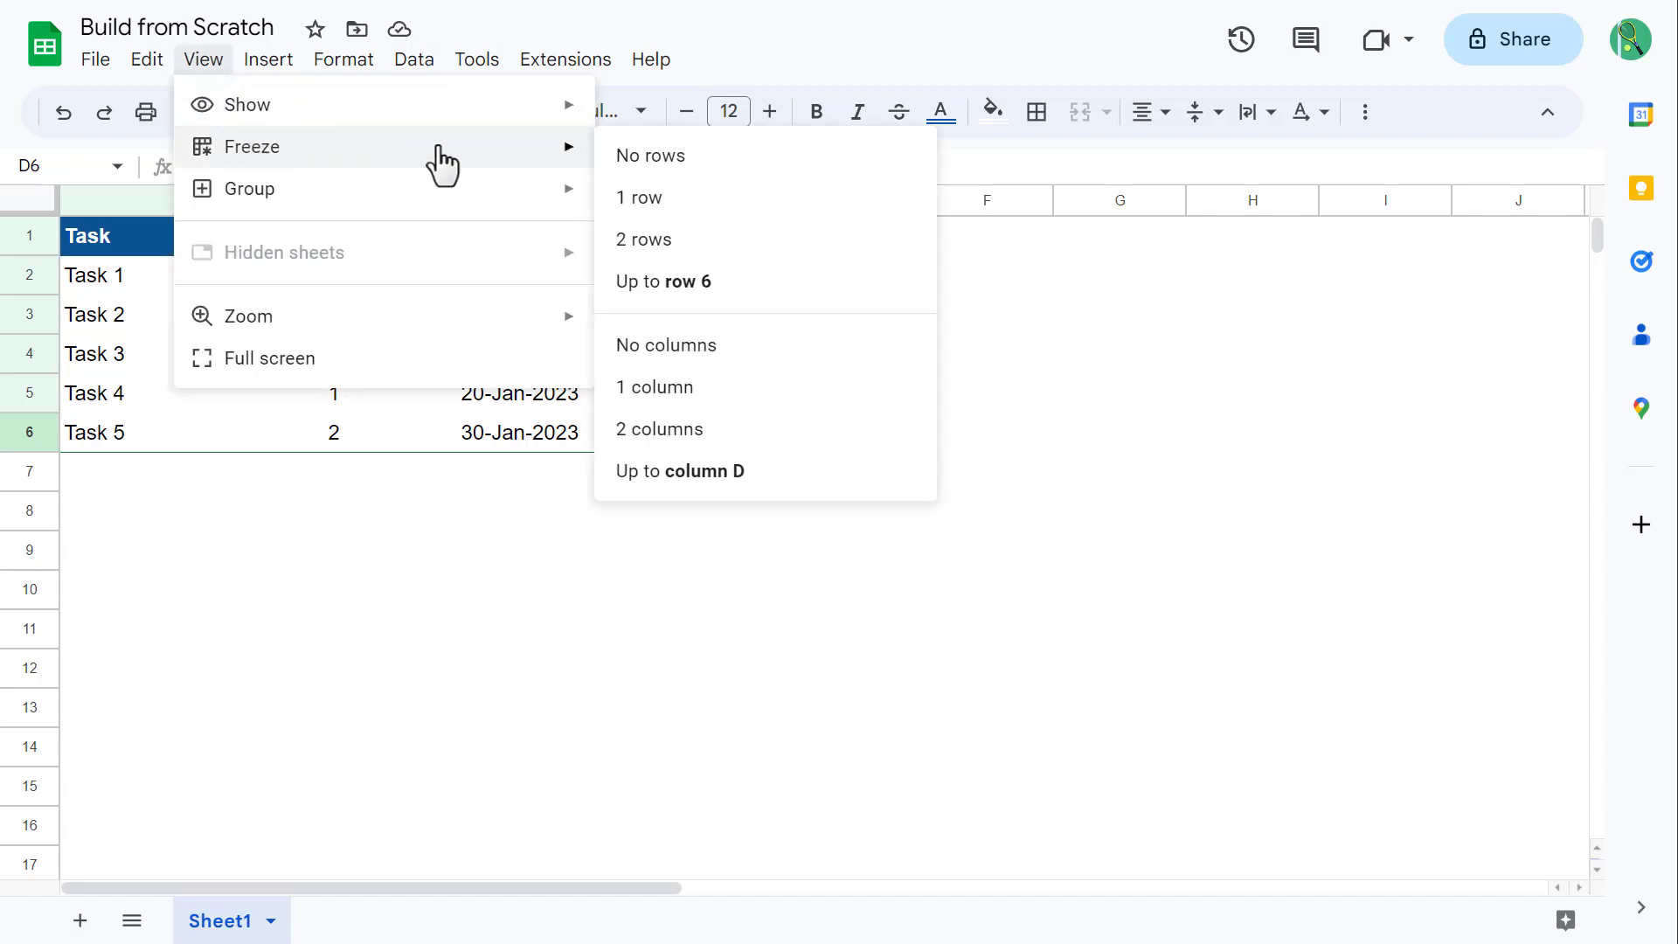
click(678, 208)
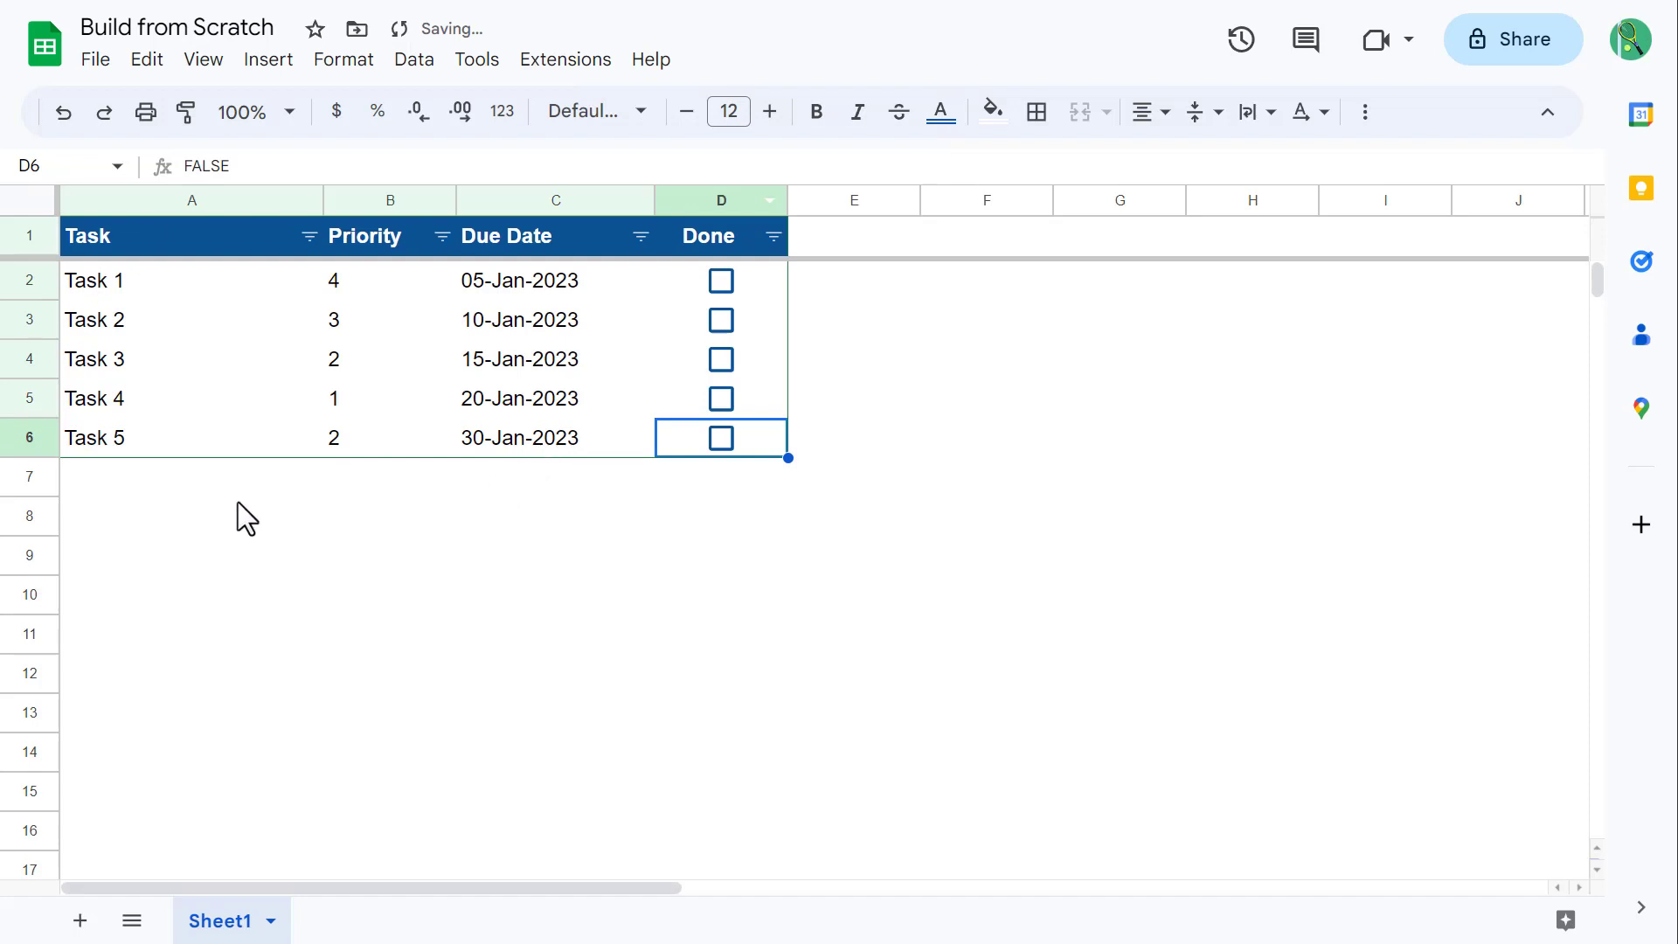
click(134, 500)
scroll(449, 504, down, 5)
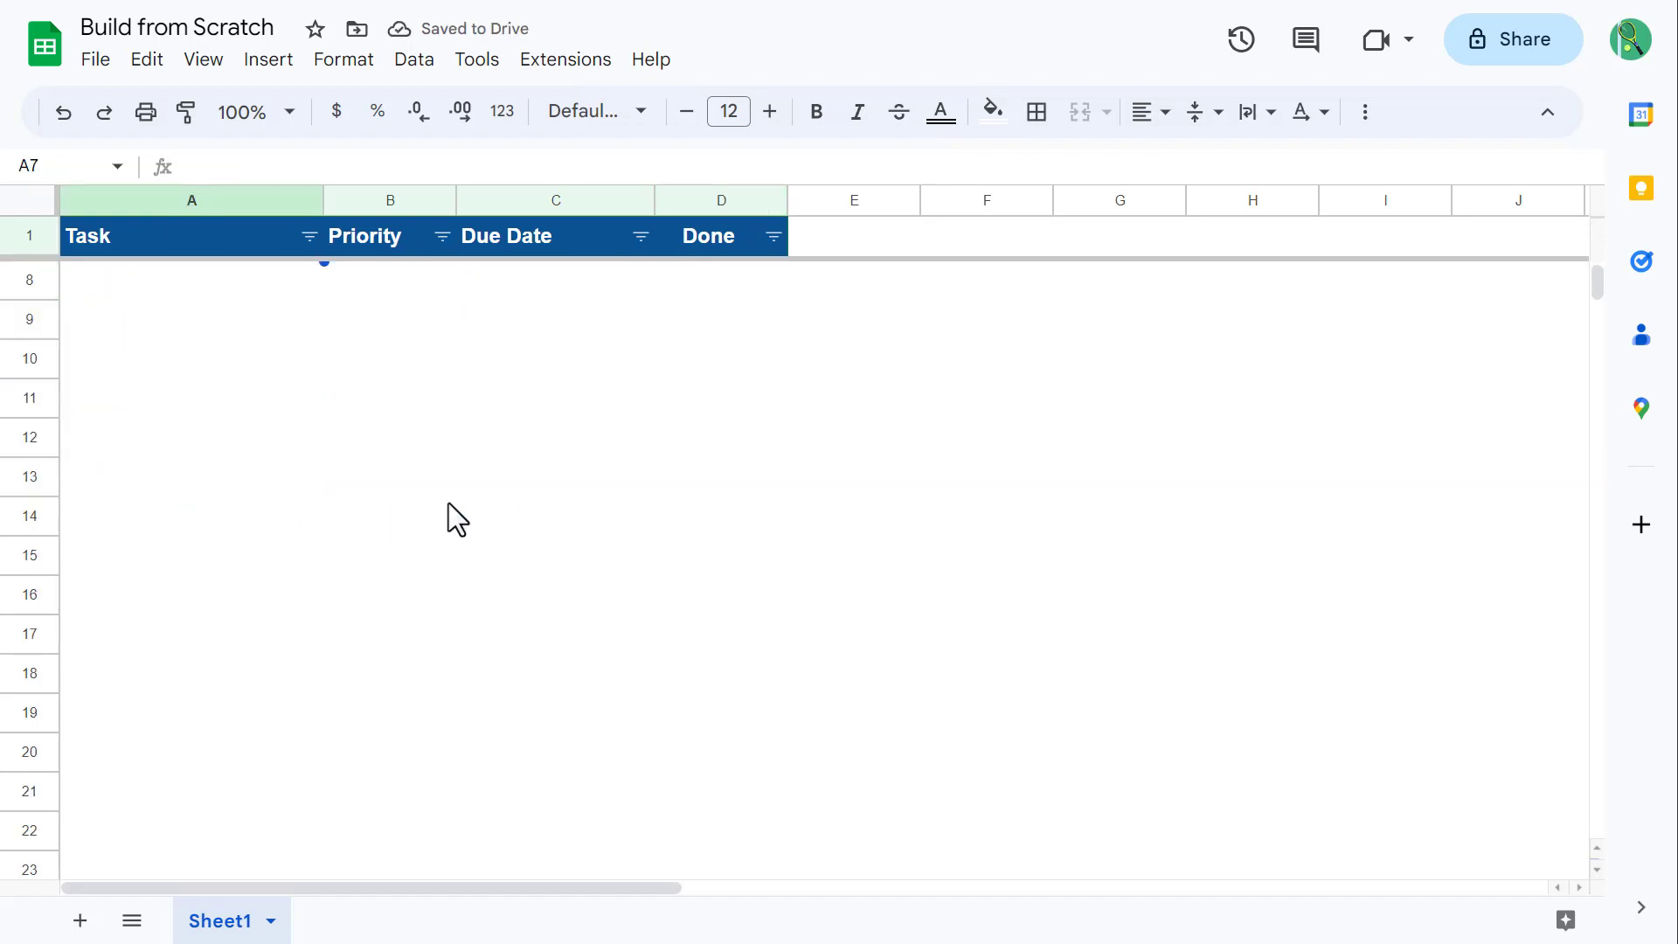
scroll(449, 503, up, 5)
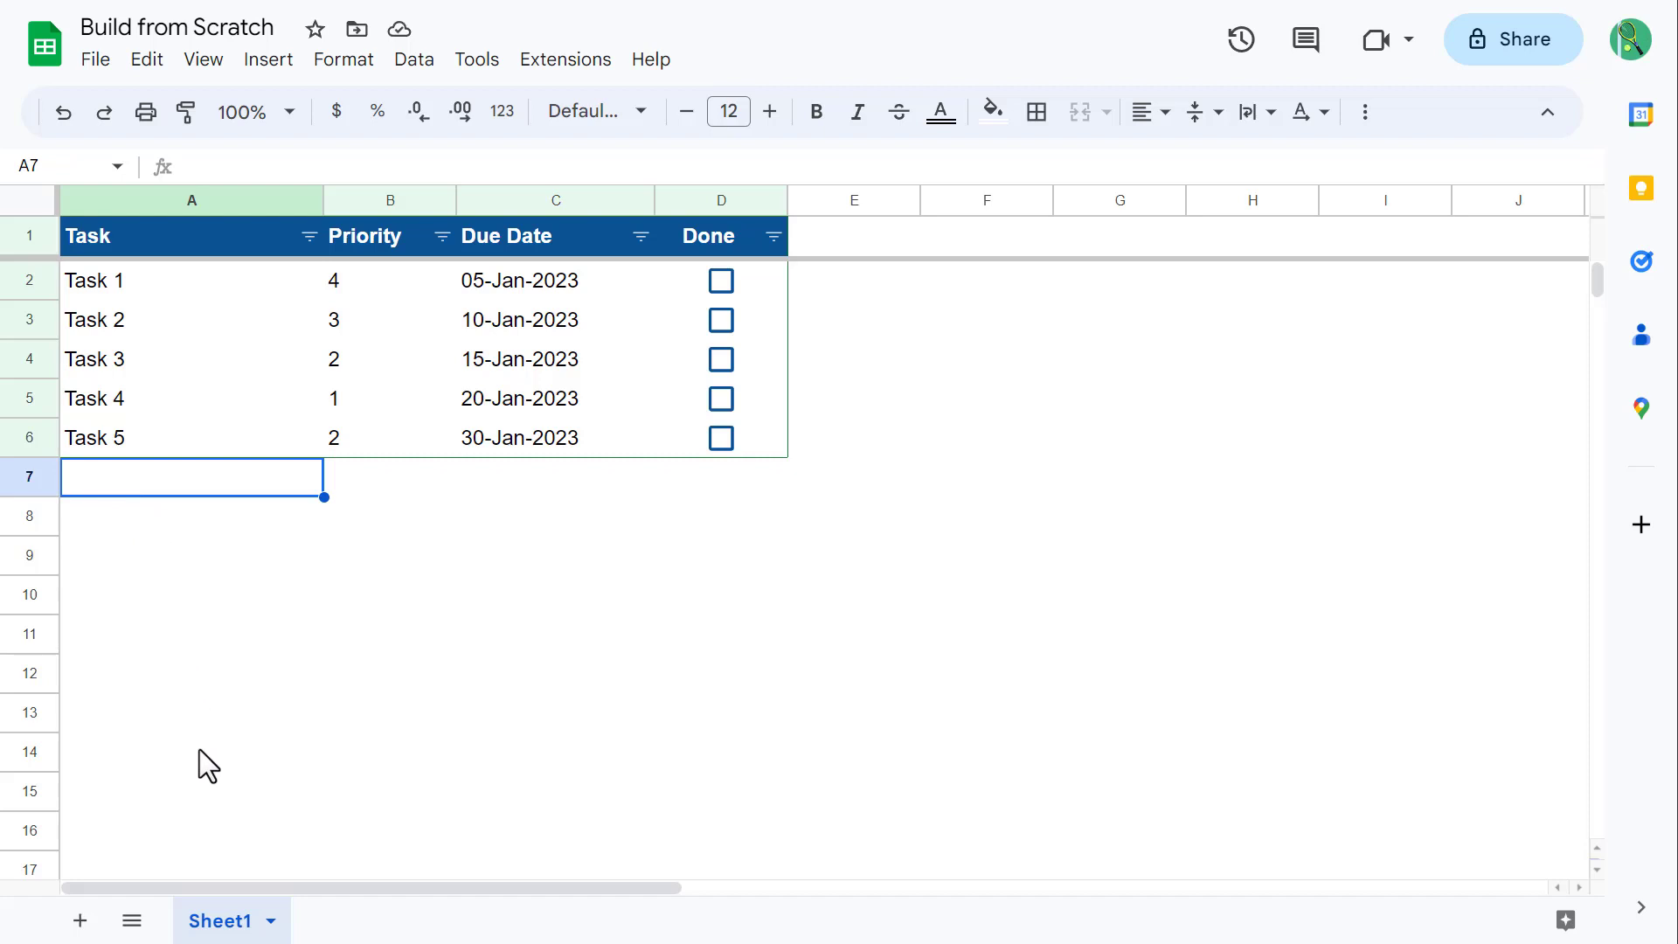
- Duplicate Sheet1 twice
right_click(235, 920)
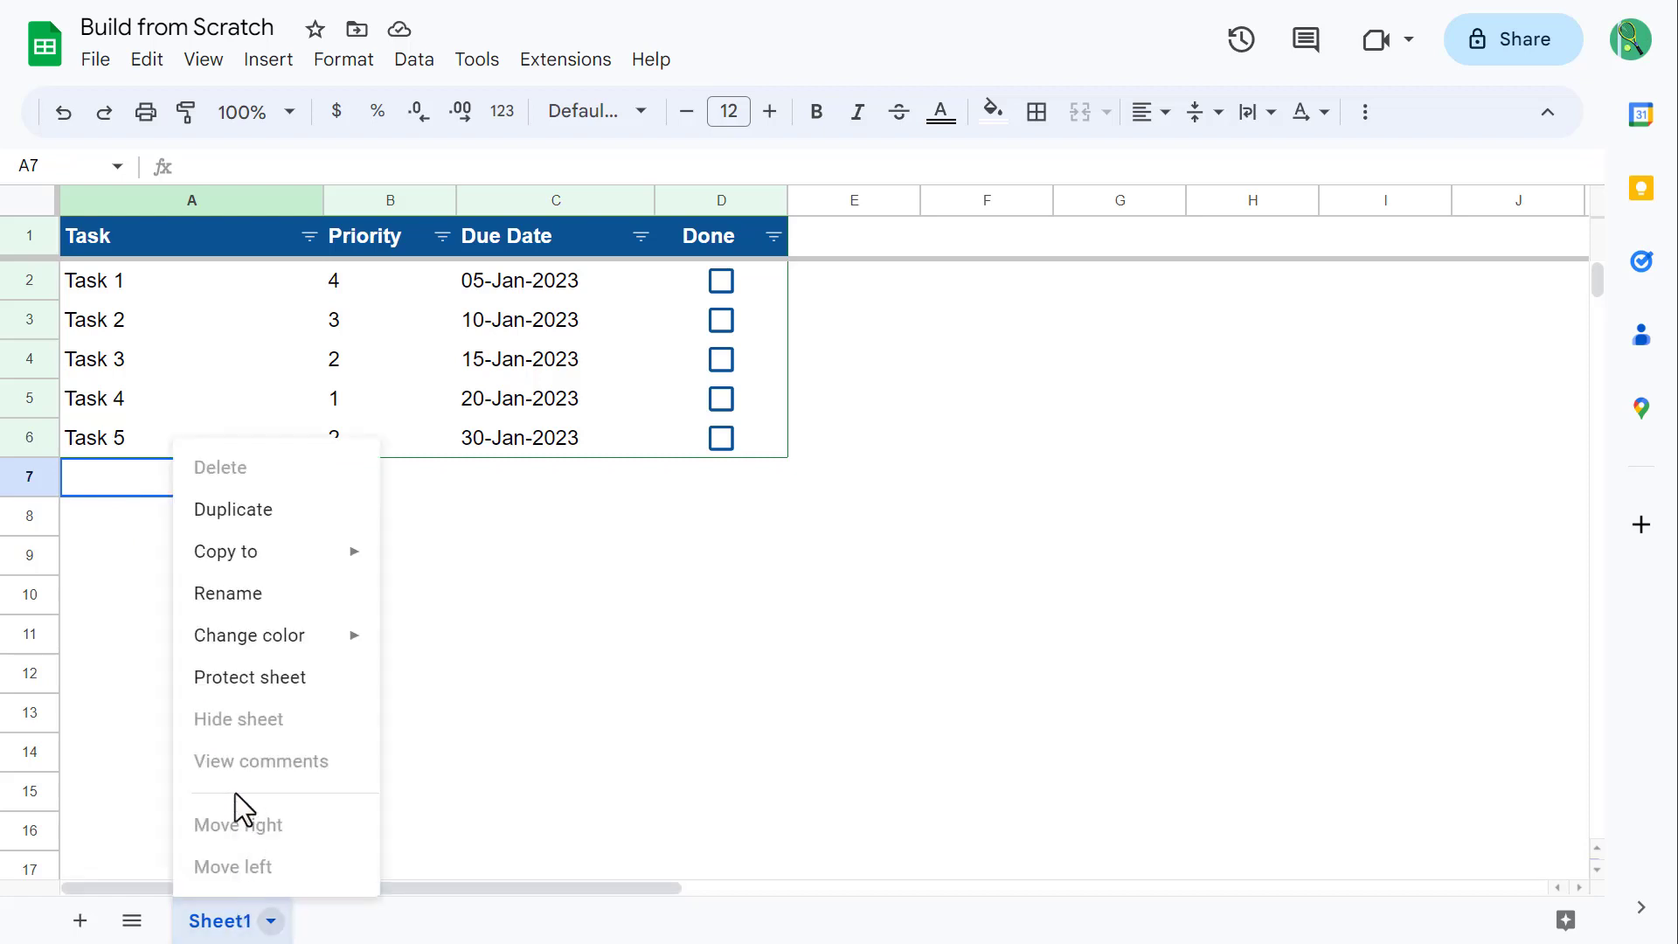
click(276, 517)
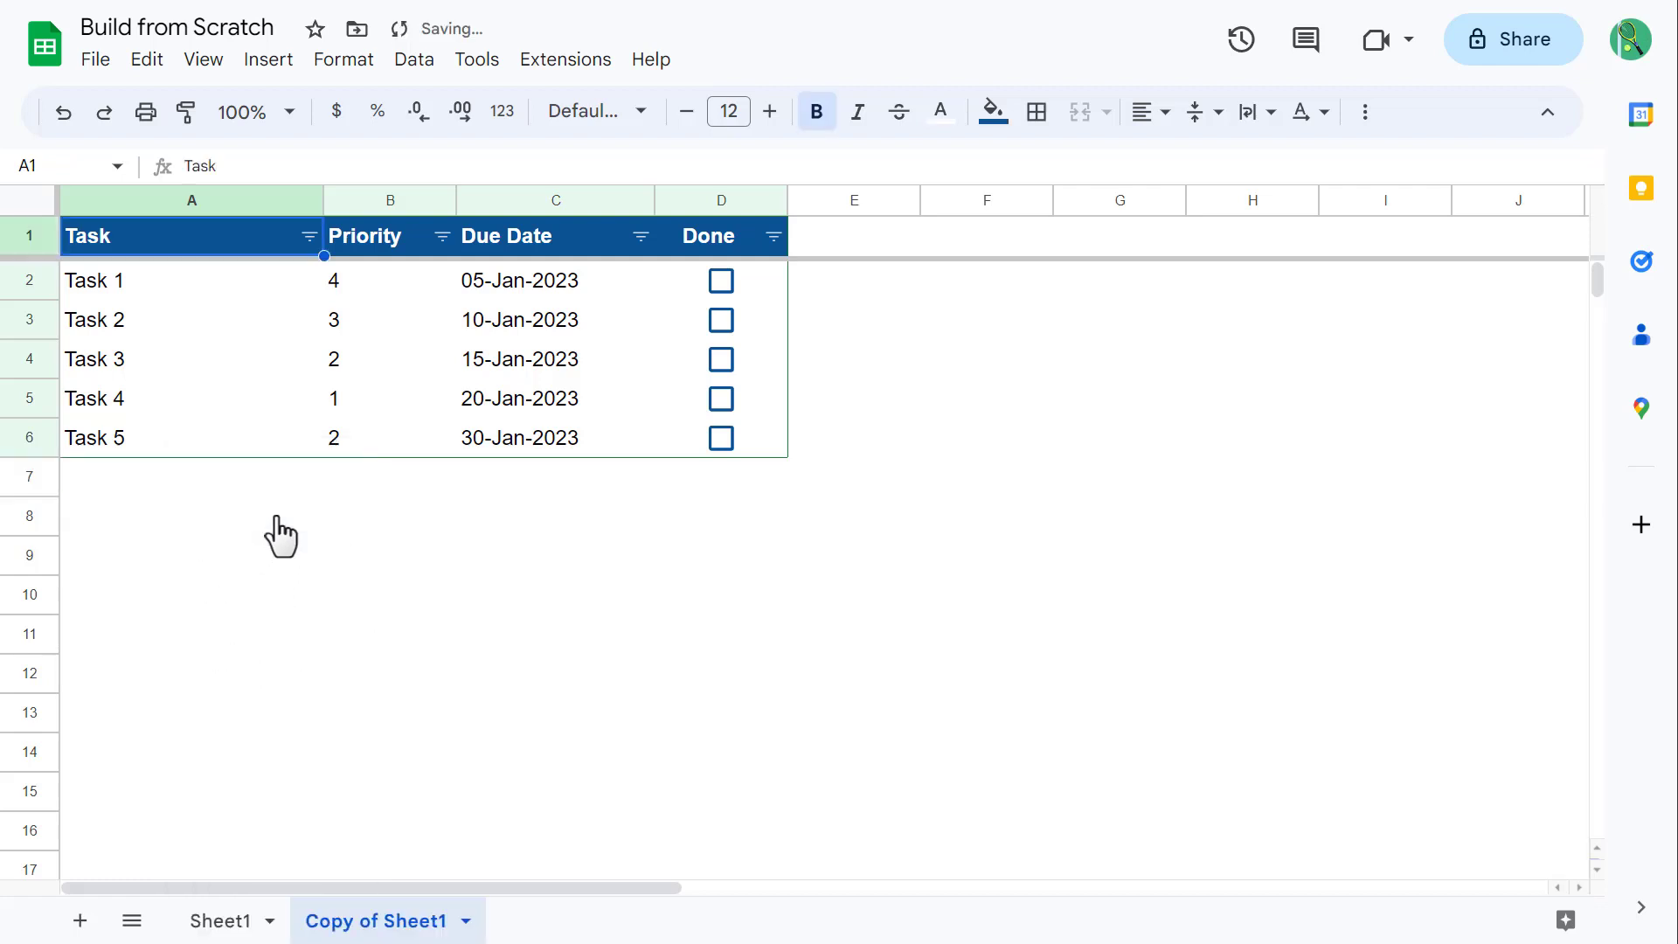
right_click(235, 919)
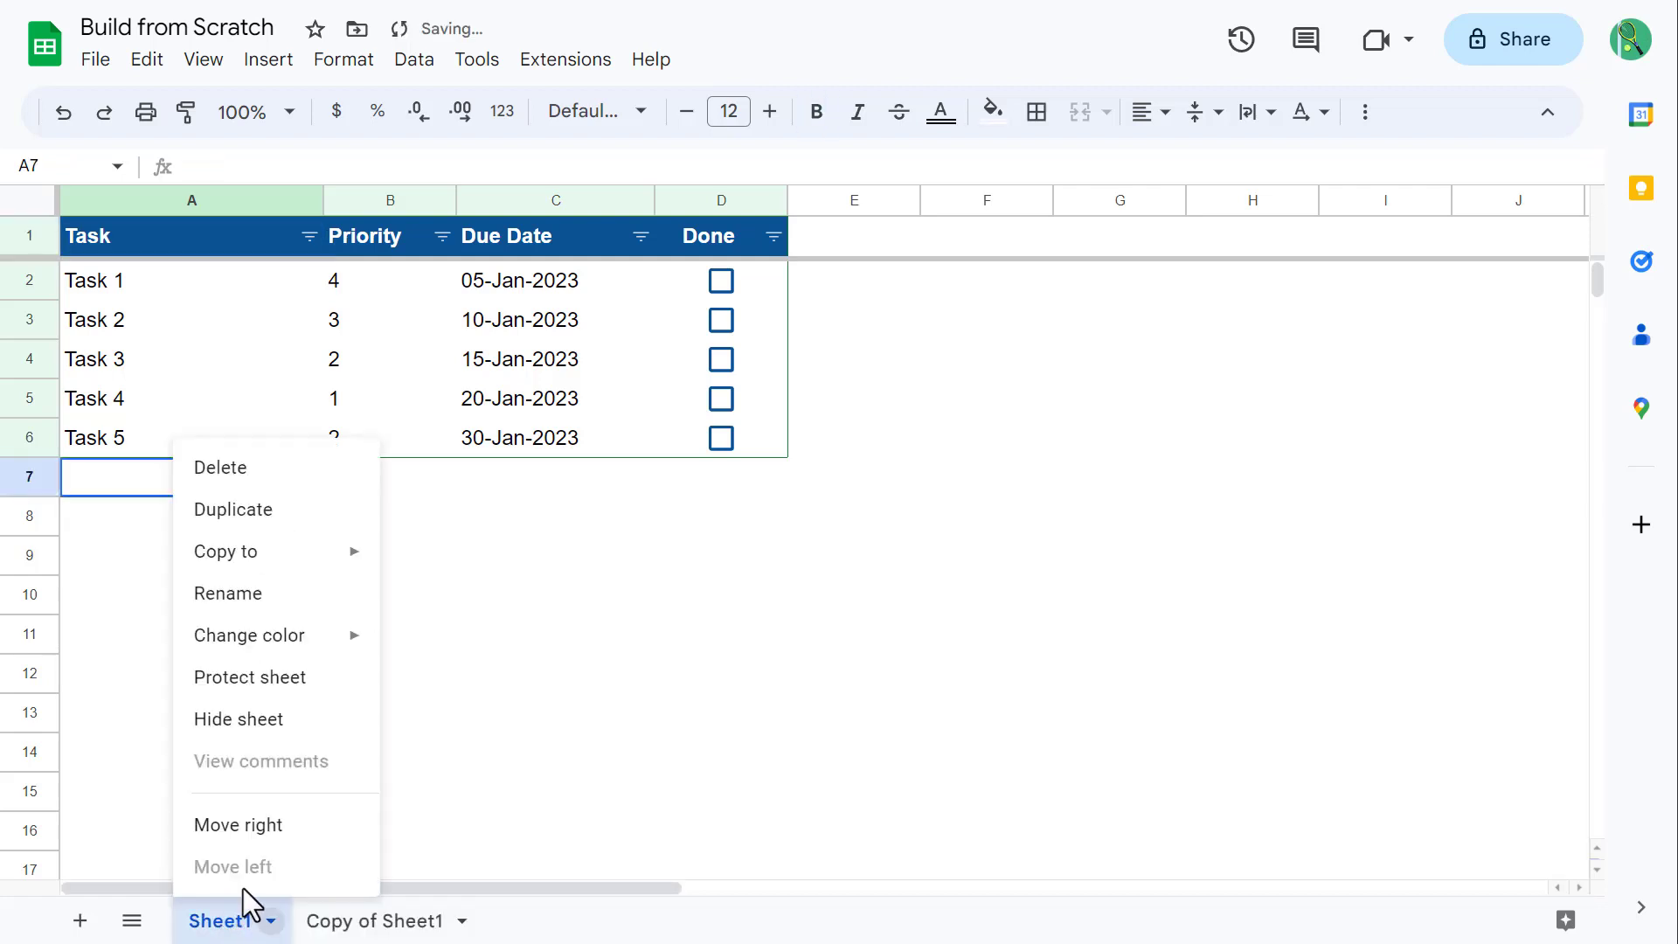
click(278, 515)
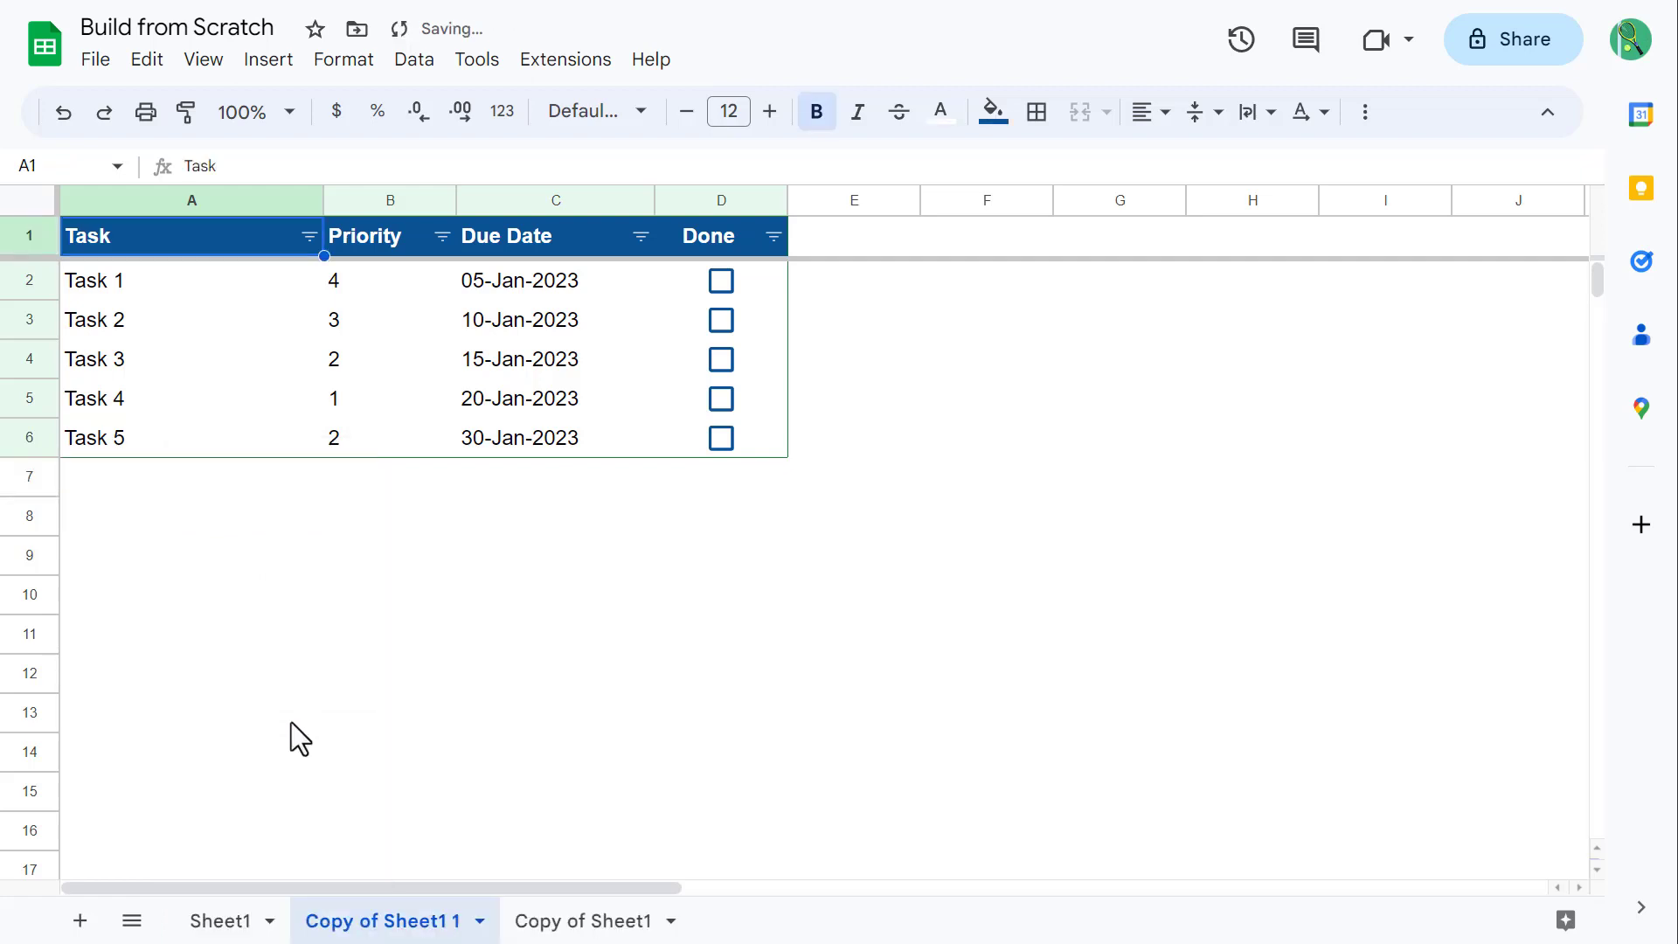
- Rename the three sheet tabs to 'Project A', 'Project B' and 'Project C'
double_click(233, 920)
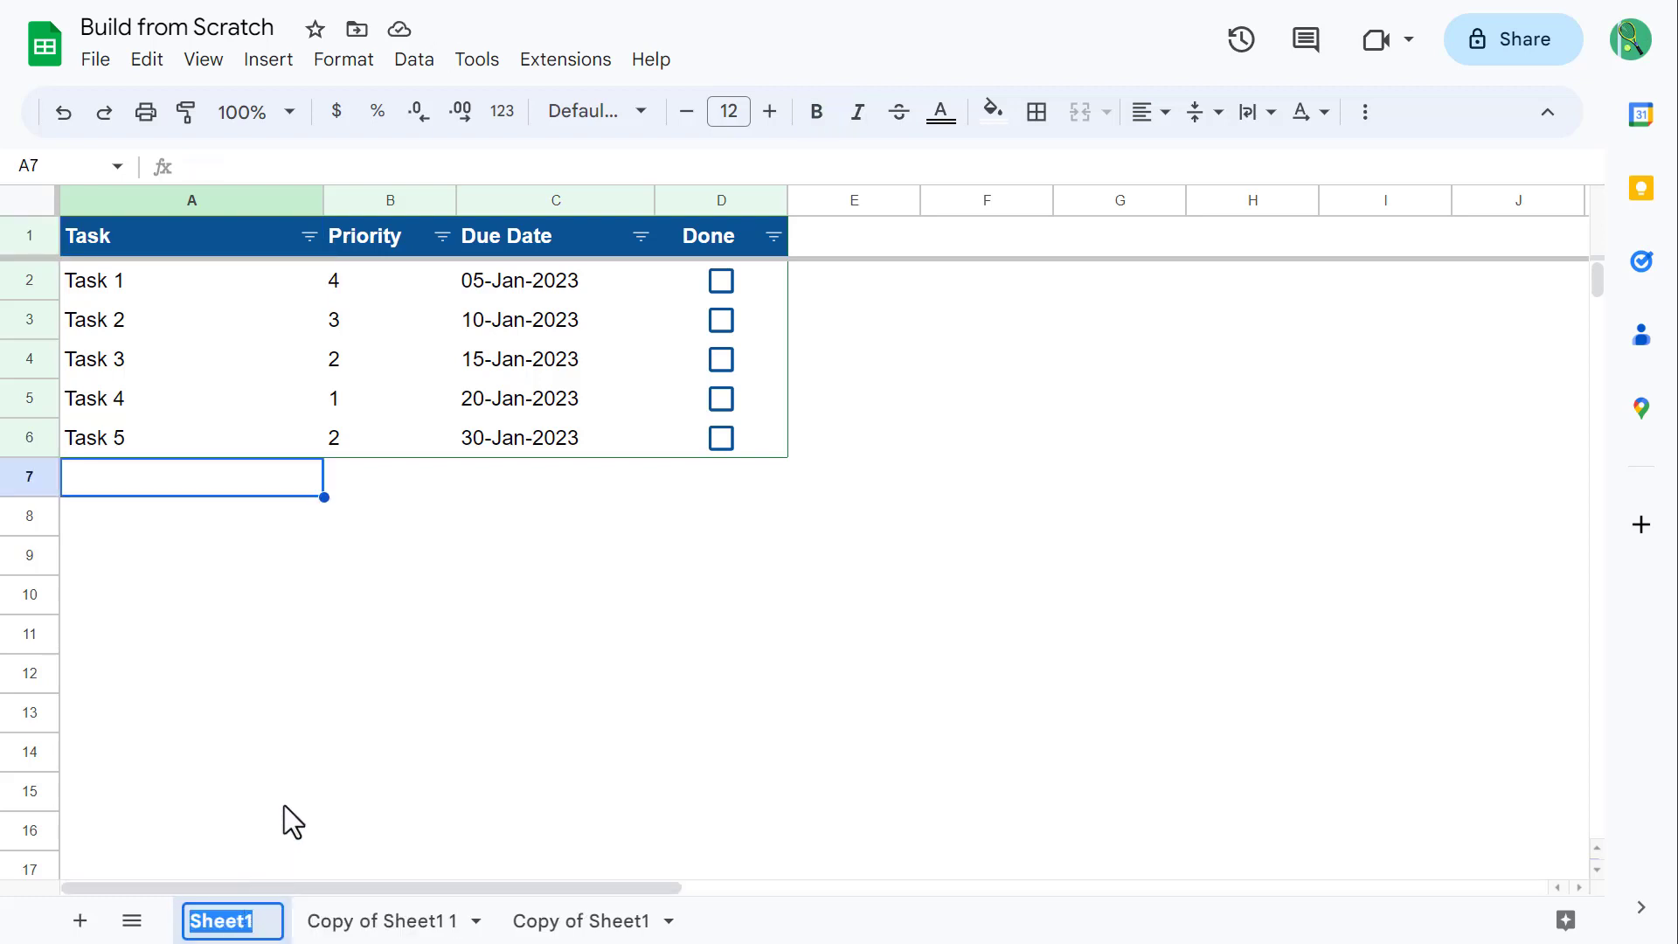
text(Proje)
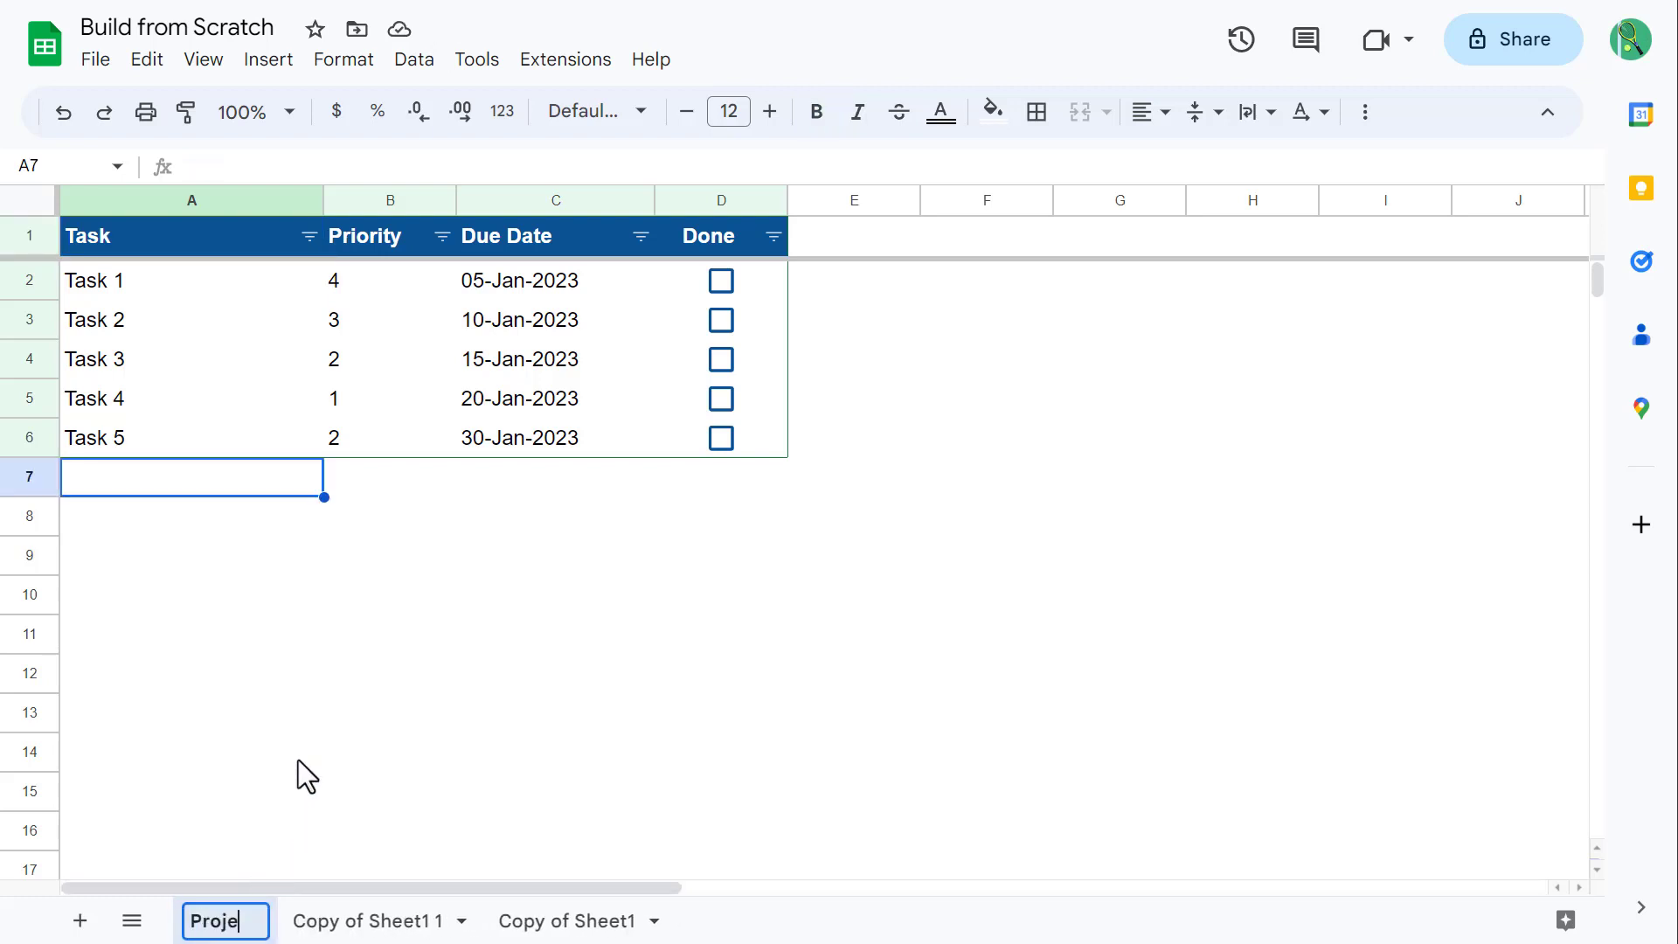
text(ct A)
key(Return)
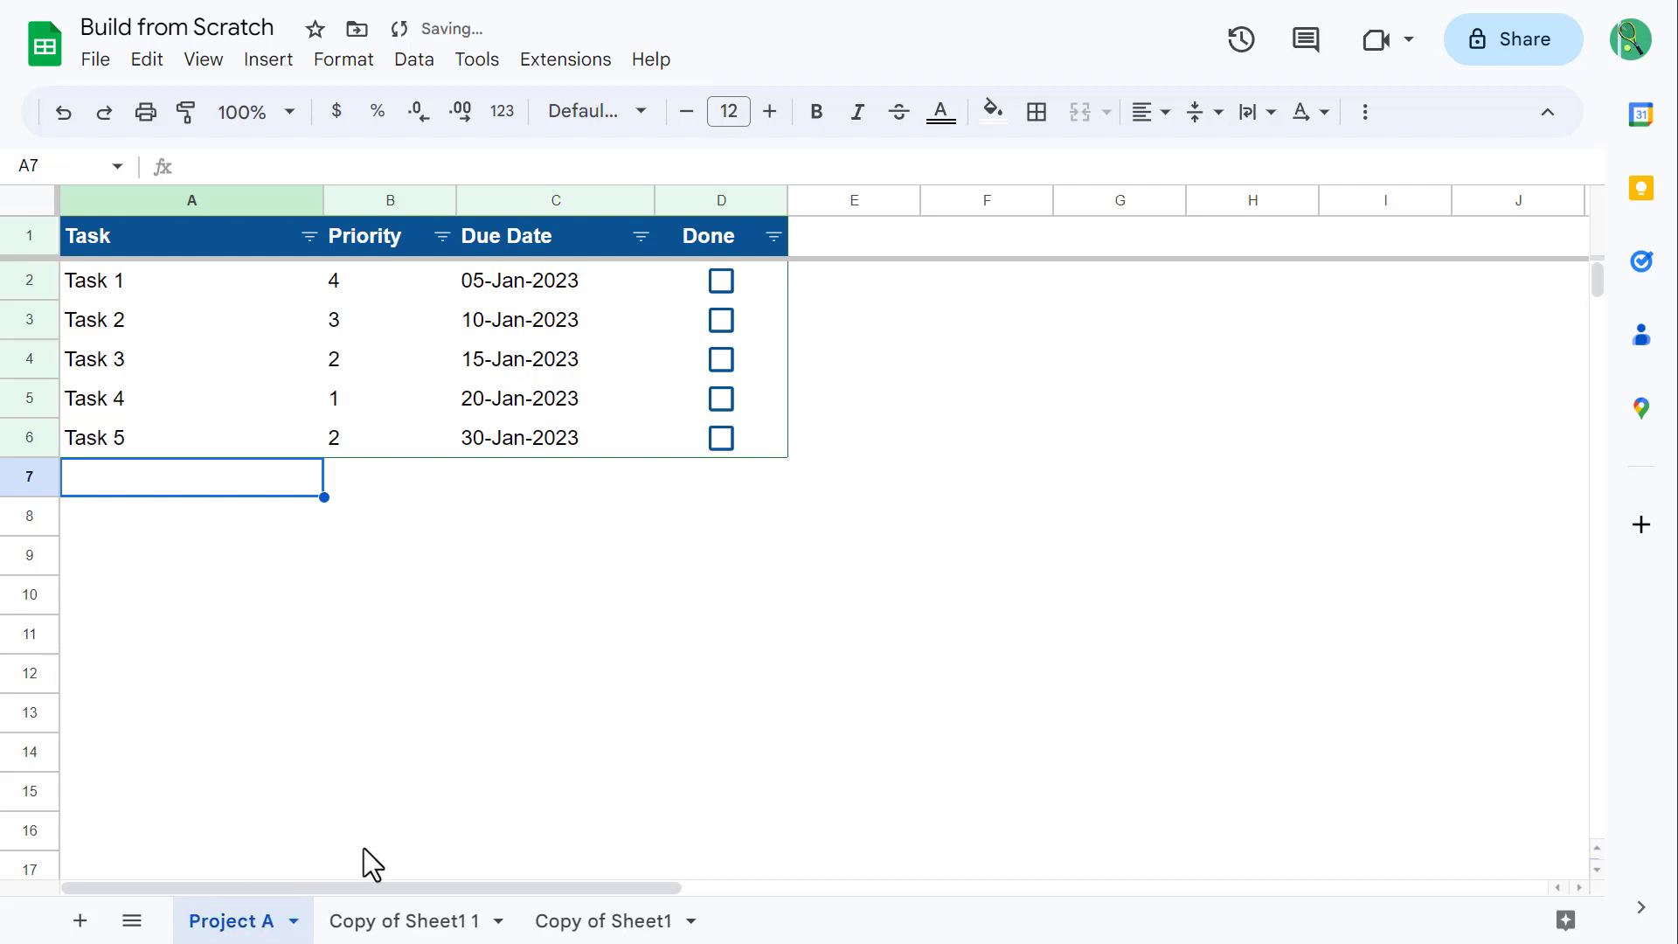
double_click(391, 923)
text(Project B)
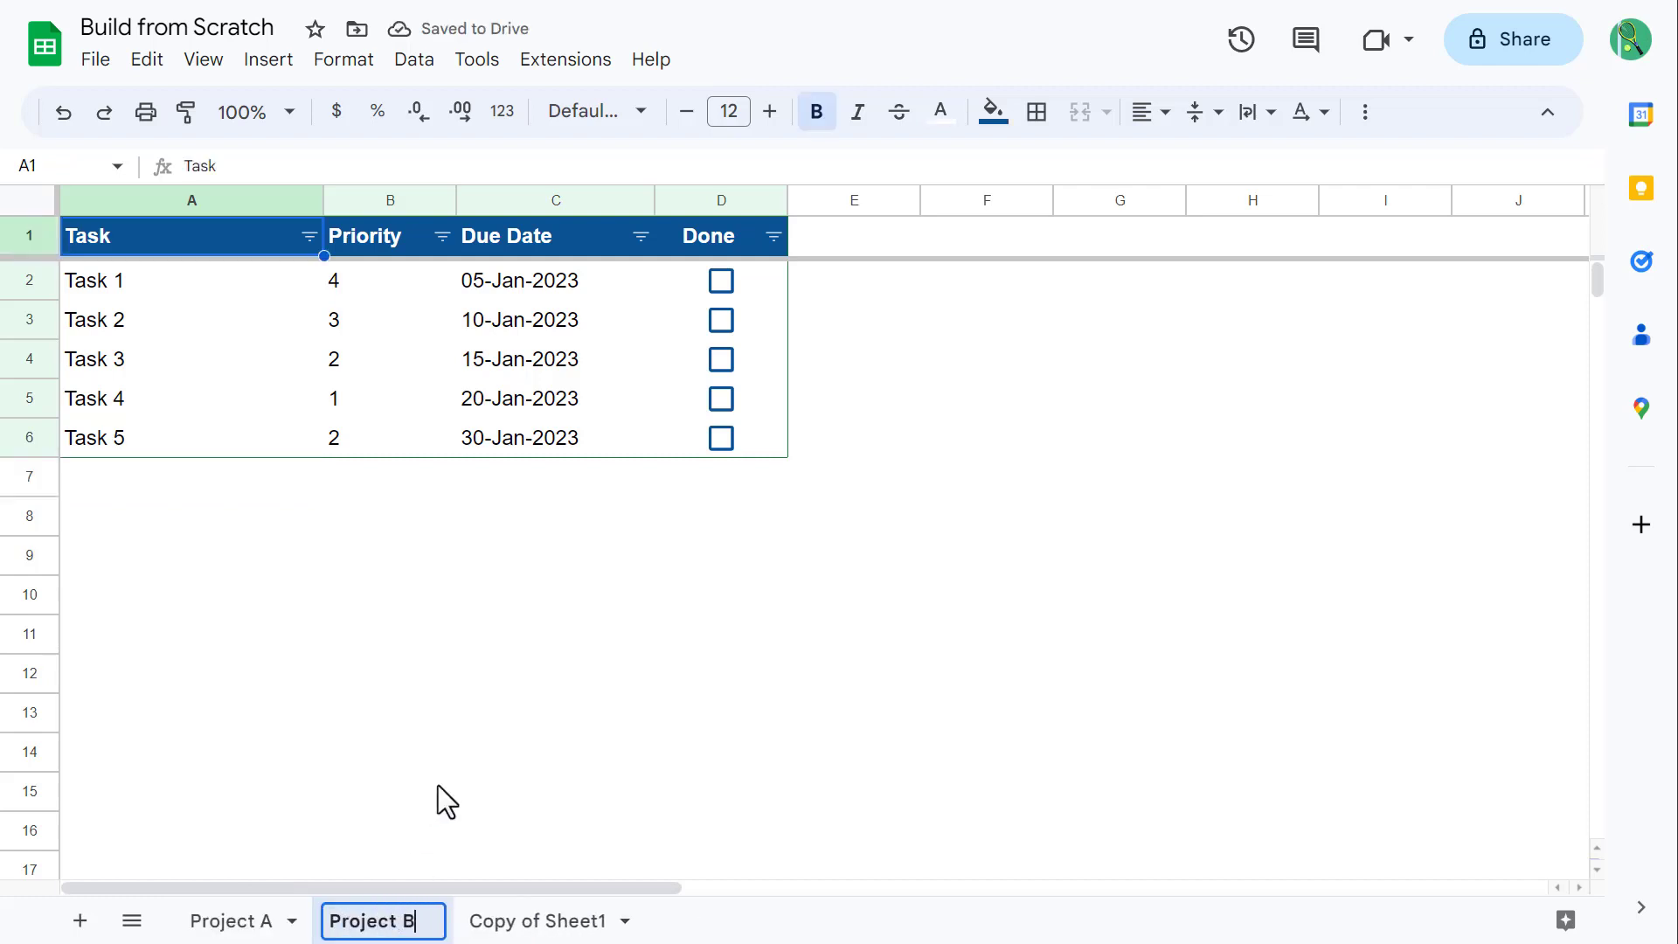
key(Return)
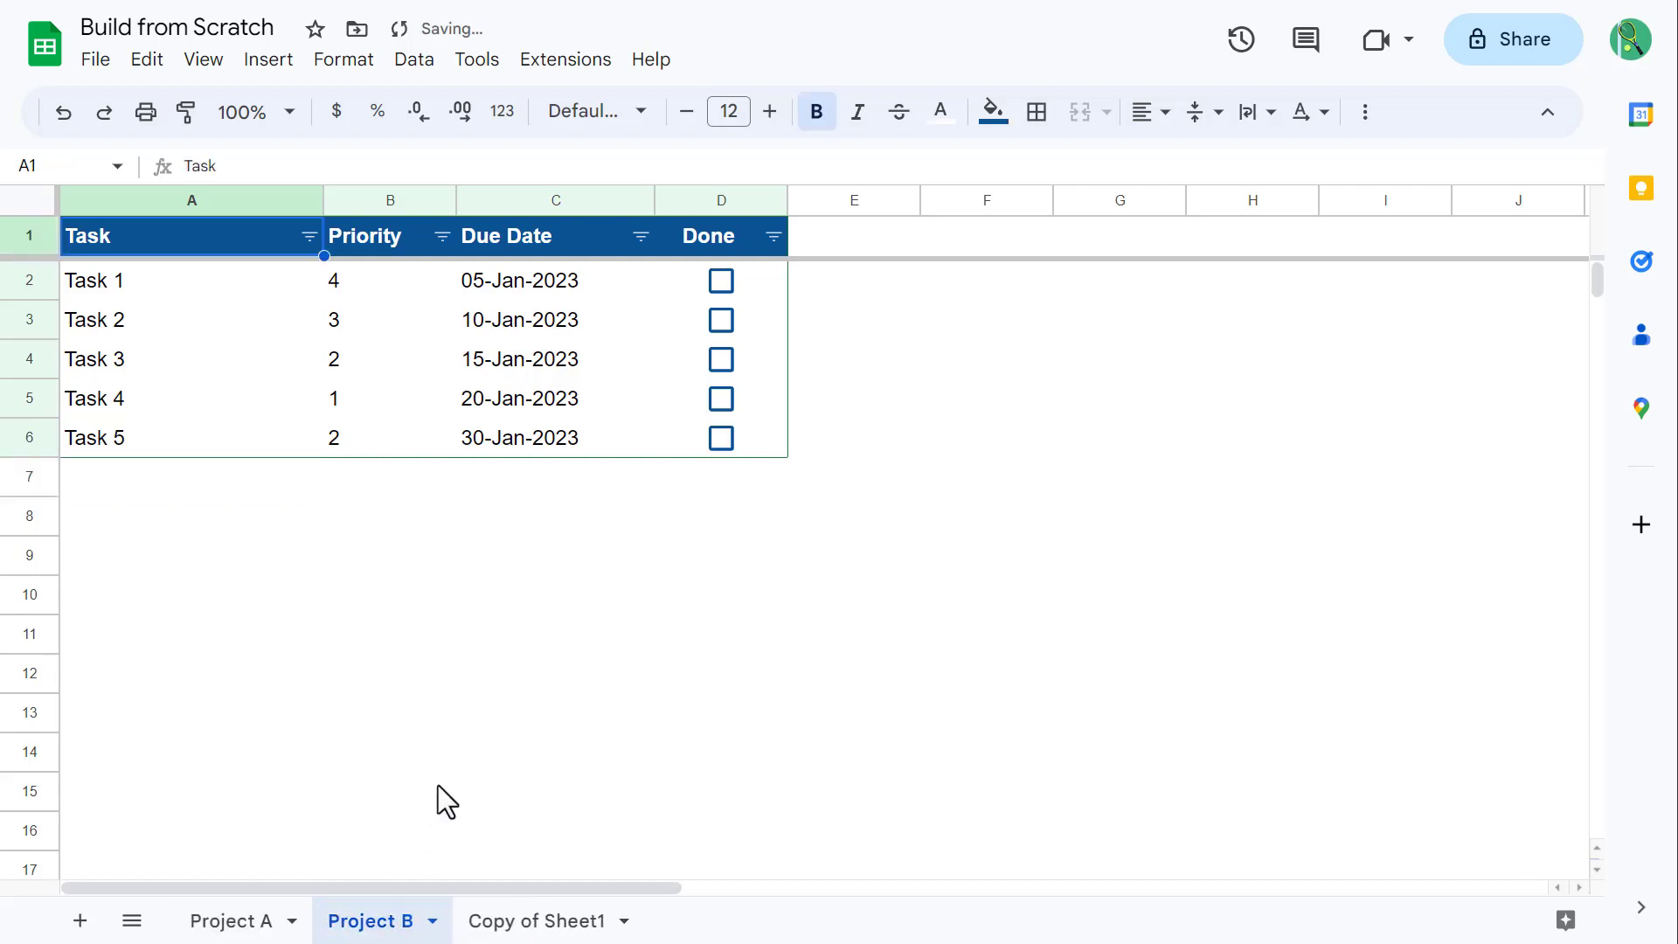
double_click(529, 922)
text(Project C)
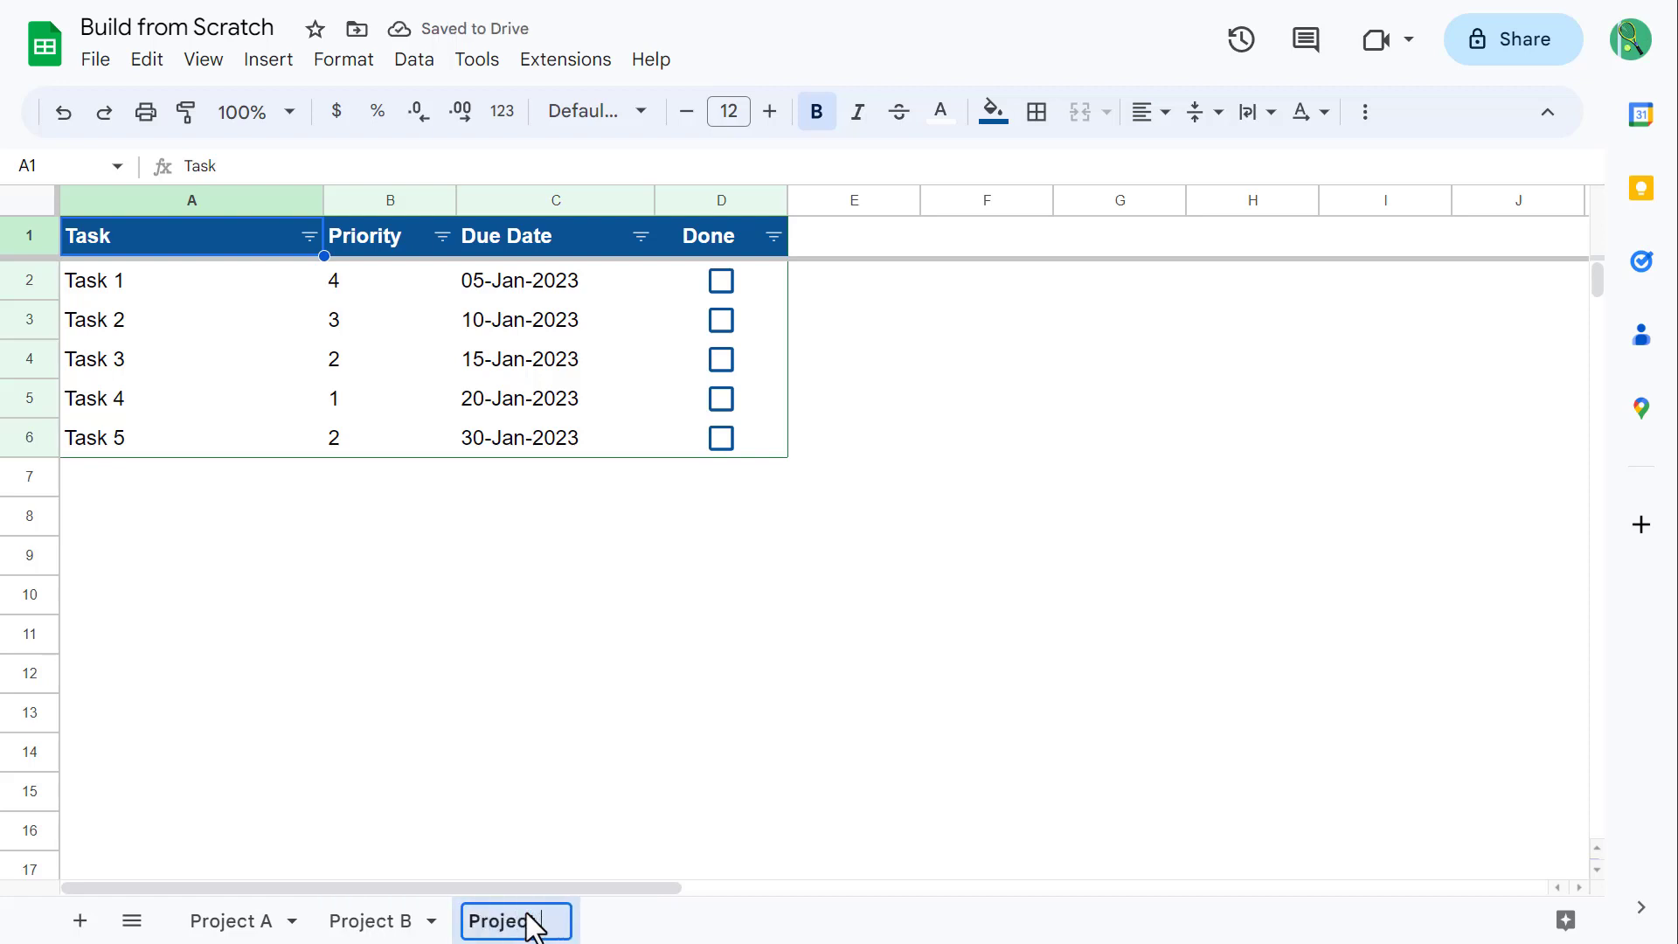
key(Return)
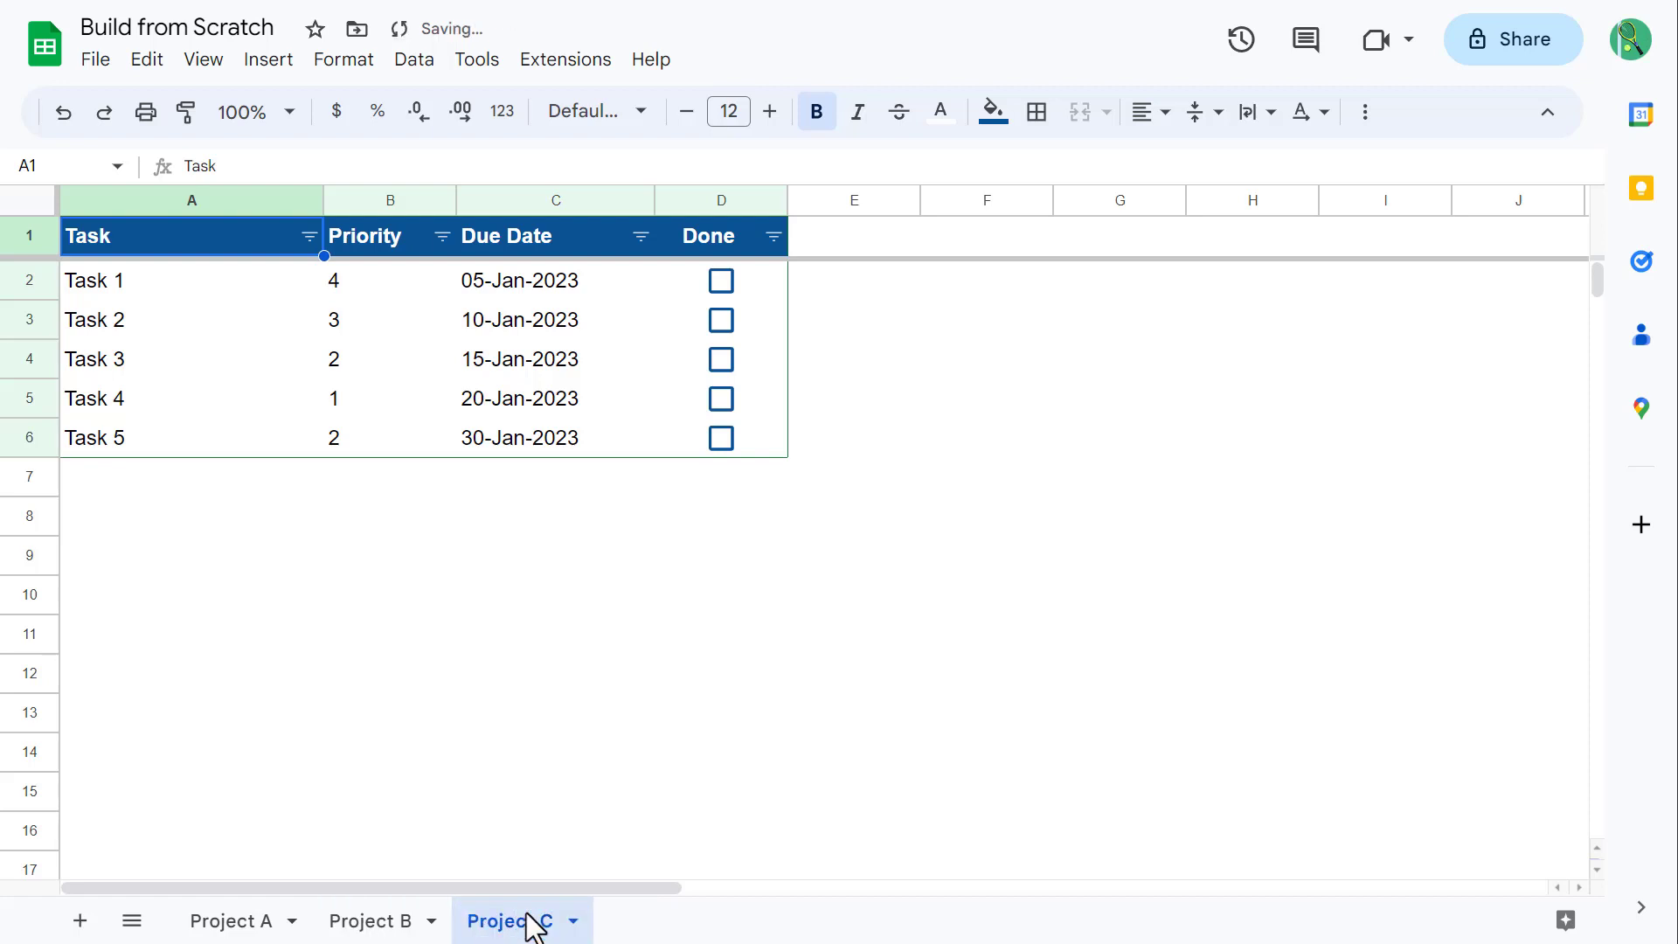
- On Project A, tick Done for Tasks 1–3 to check the grey-out, then untick them all
click(409, 922)
click(250, 921)
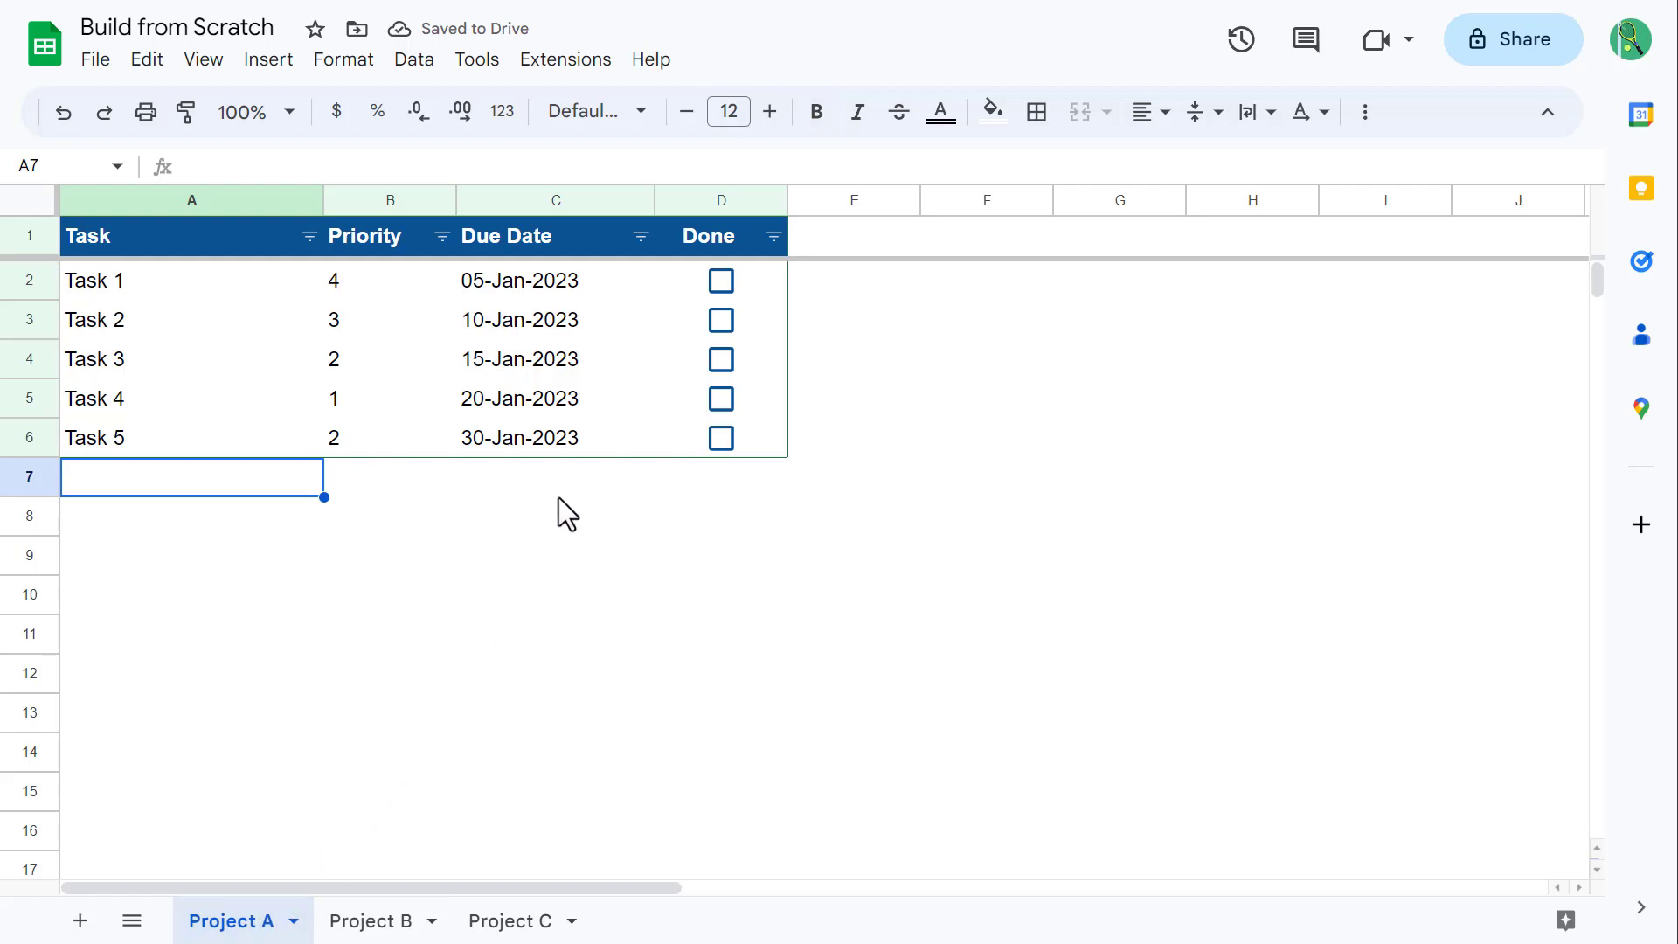
click(722, 290)
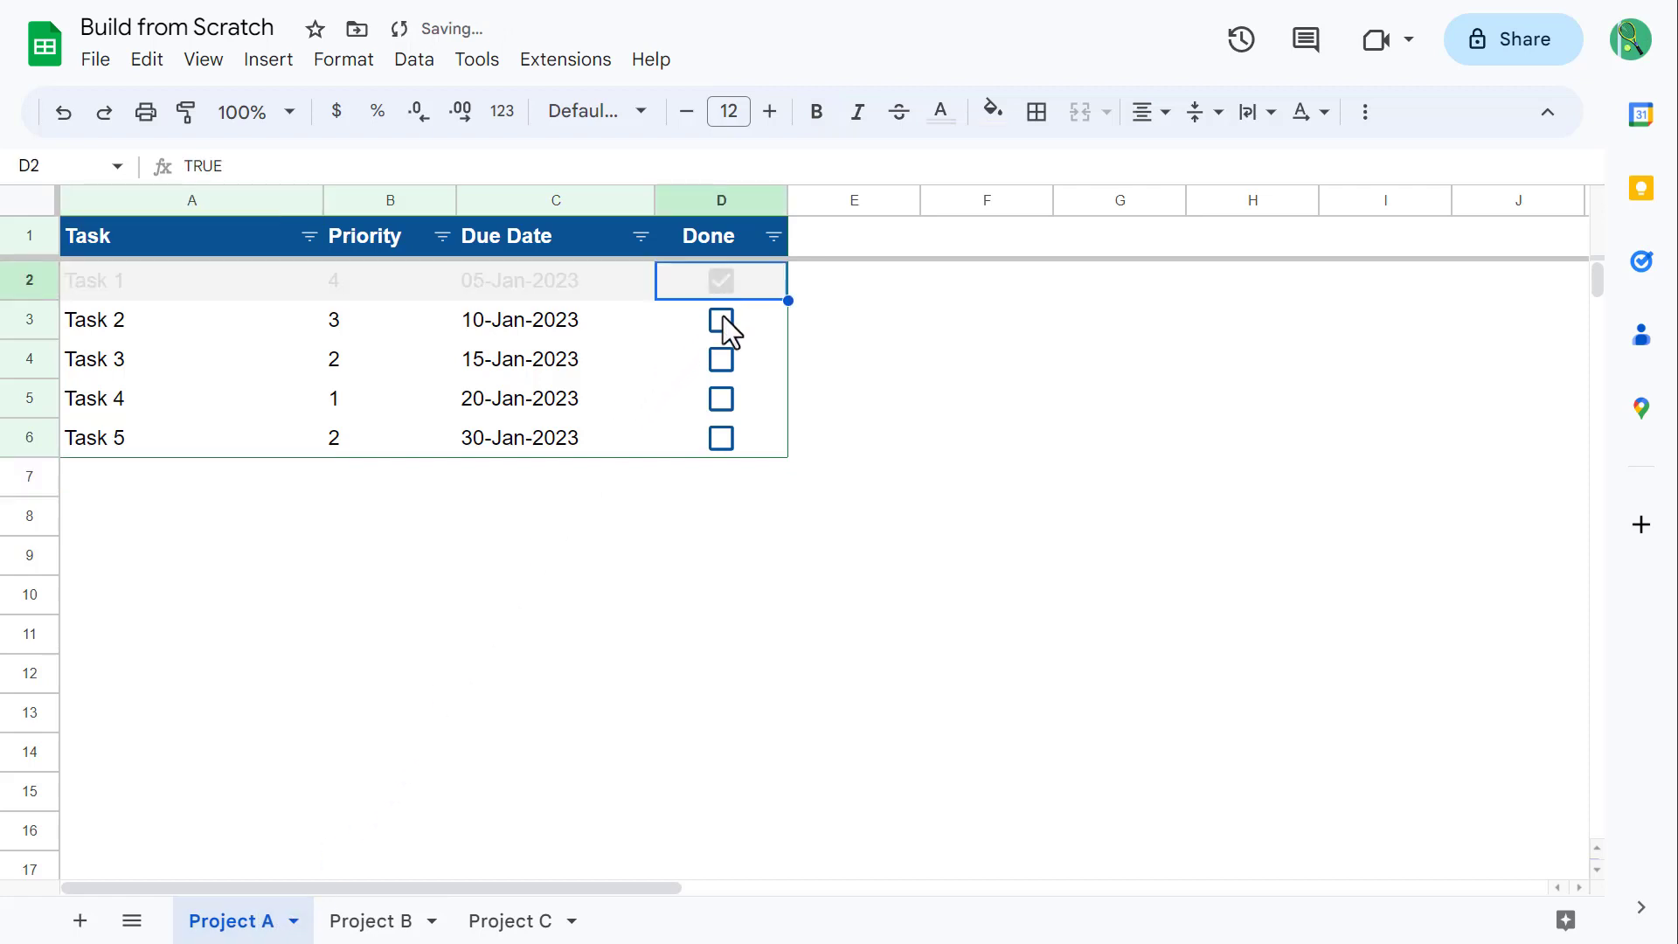
click(722, 323)
click(722, 363)
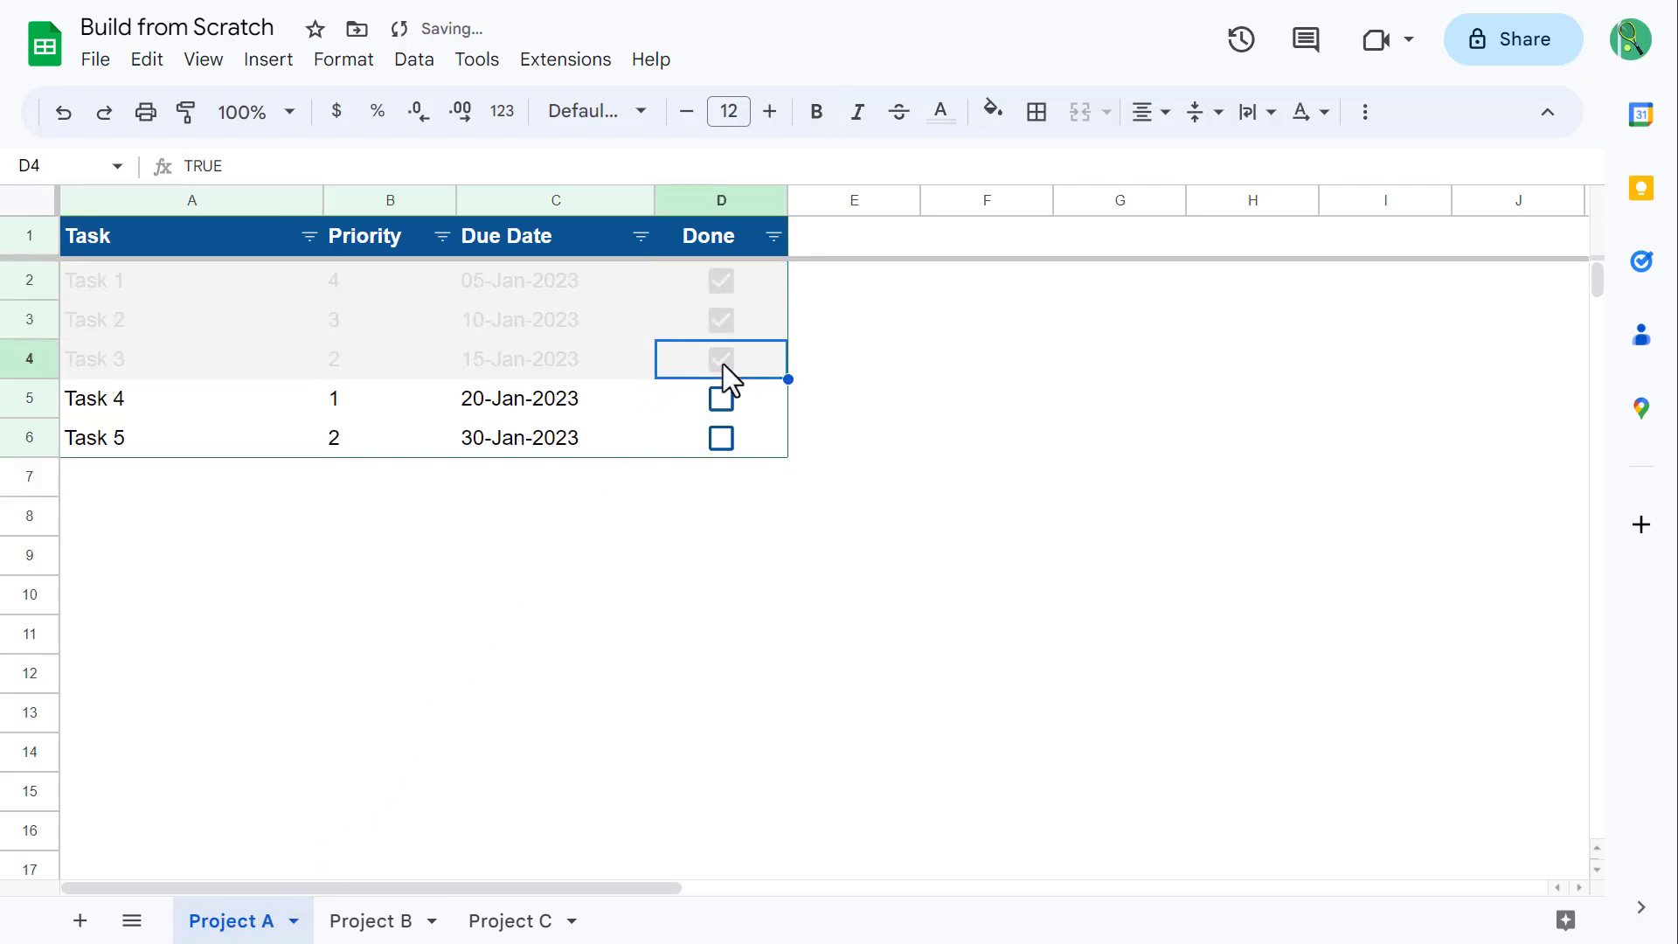
click(723, 364)
click(723, 320)
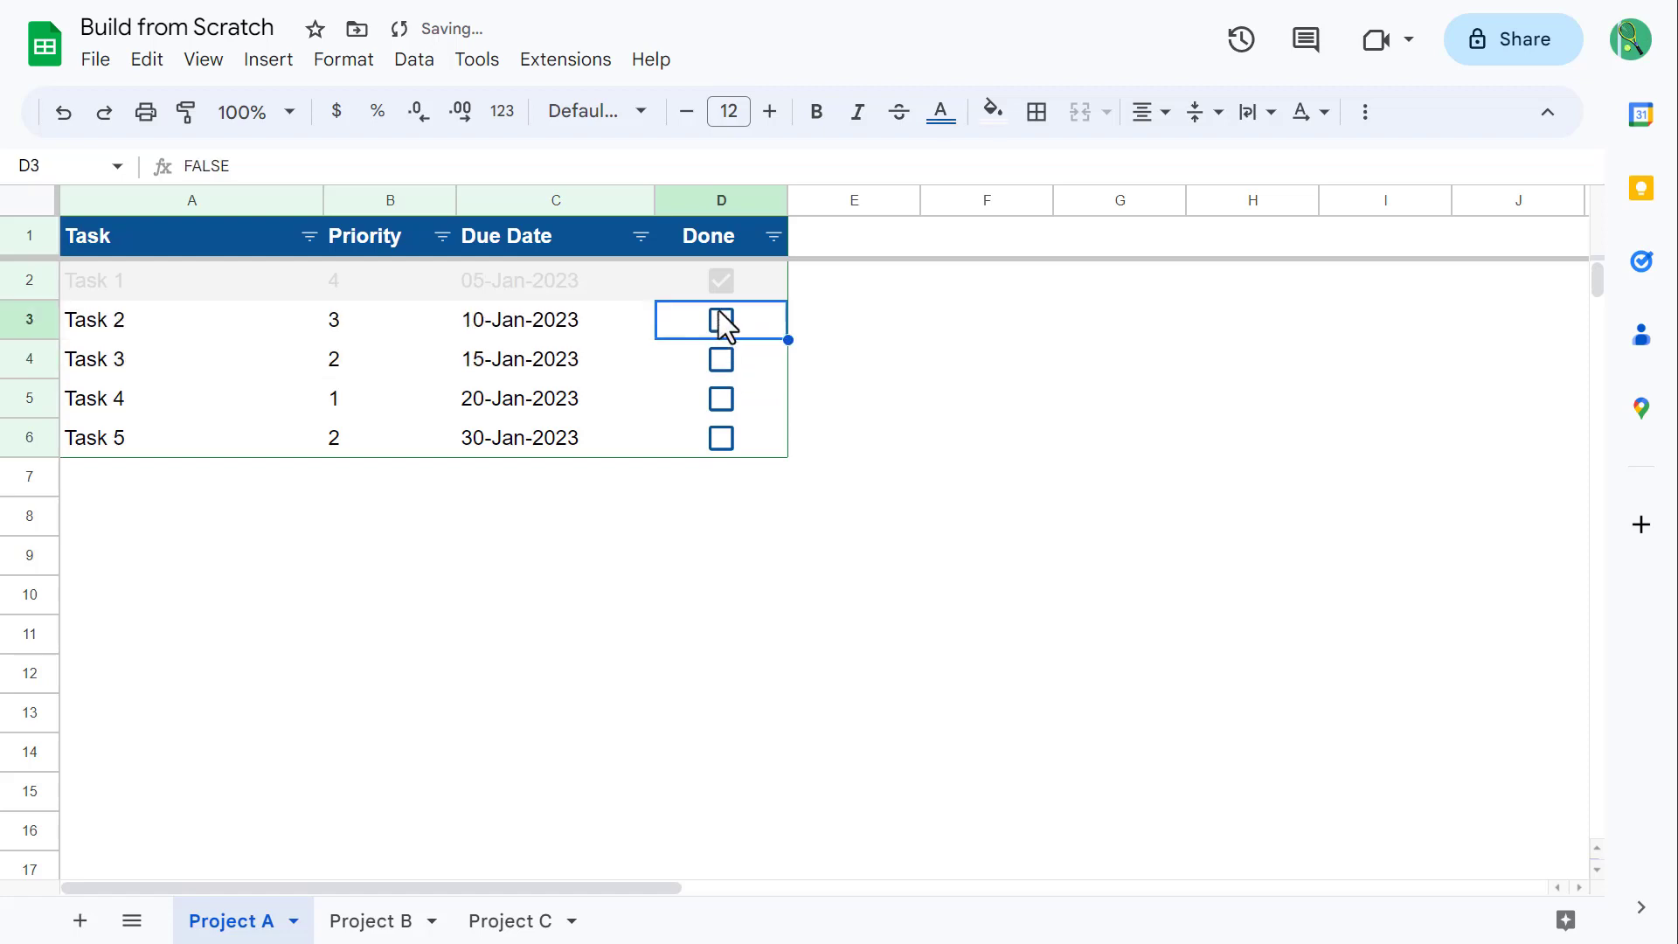
click(721, 282)
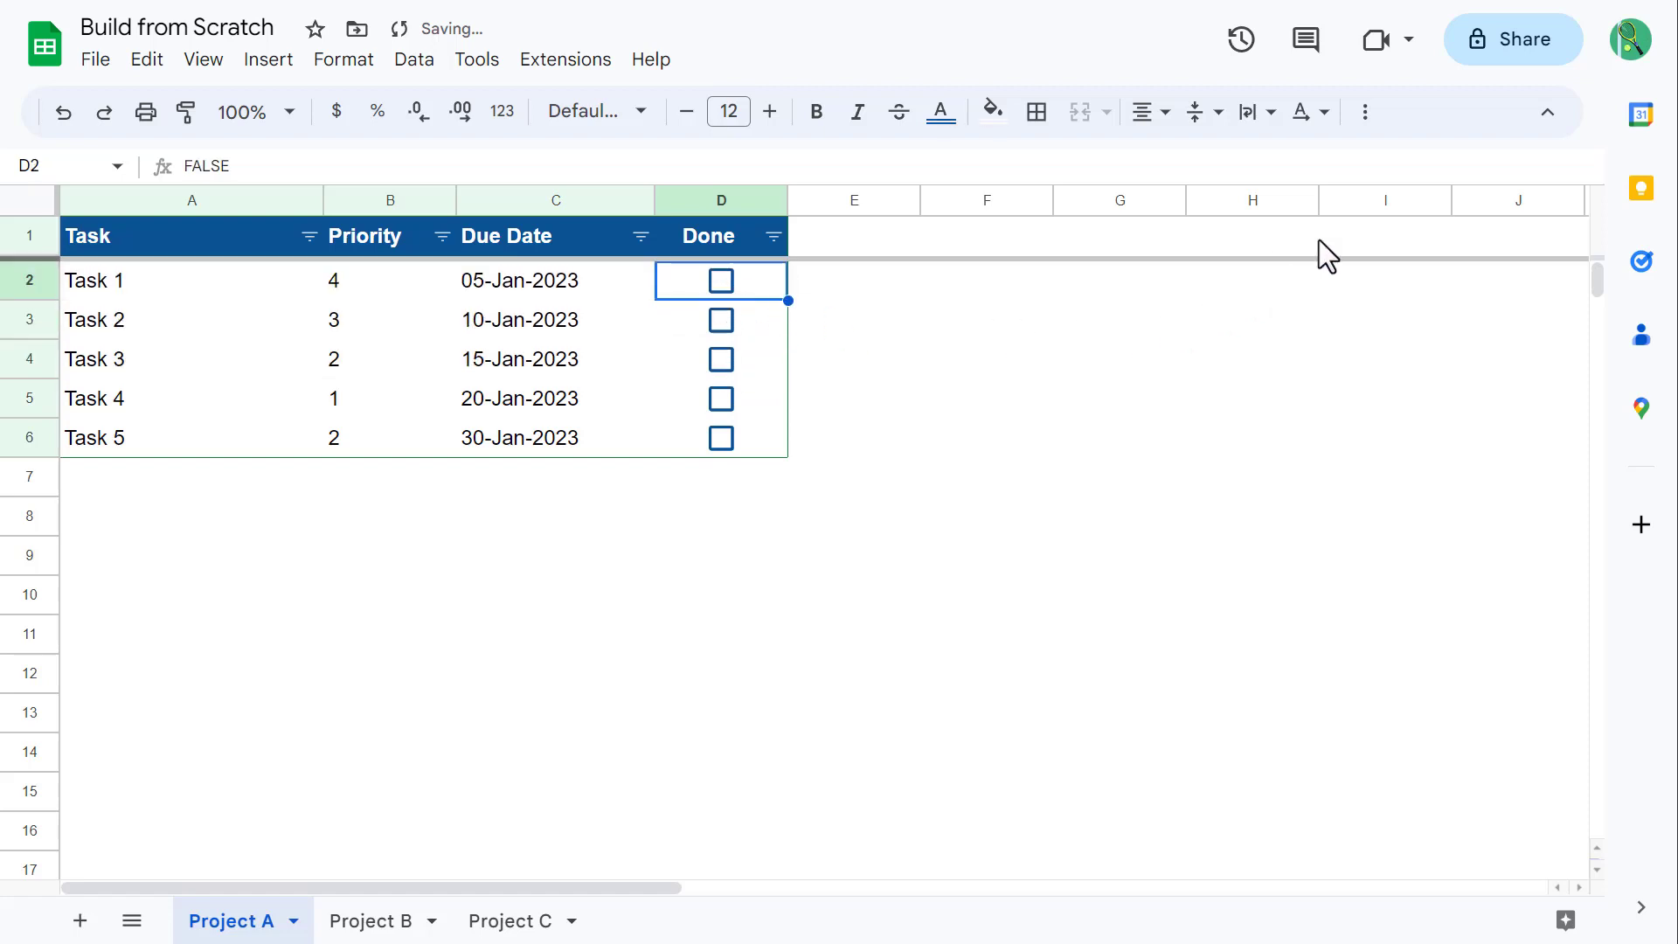
click(1522, 58)
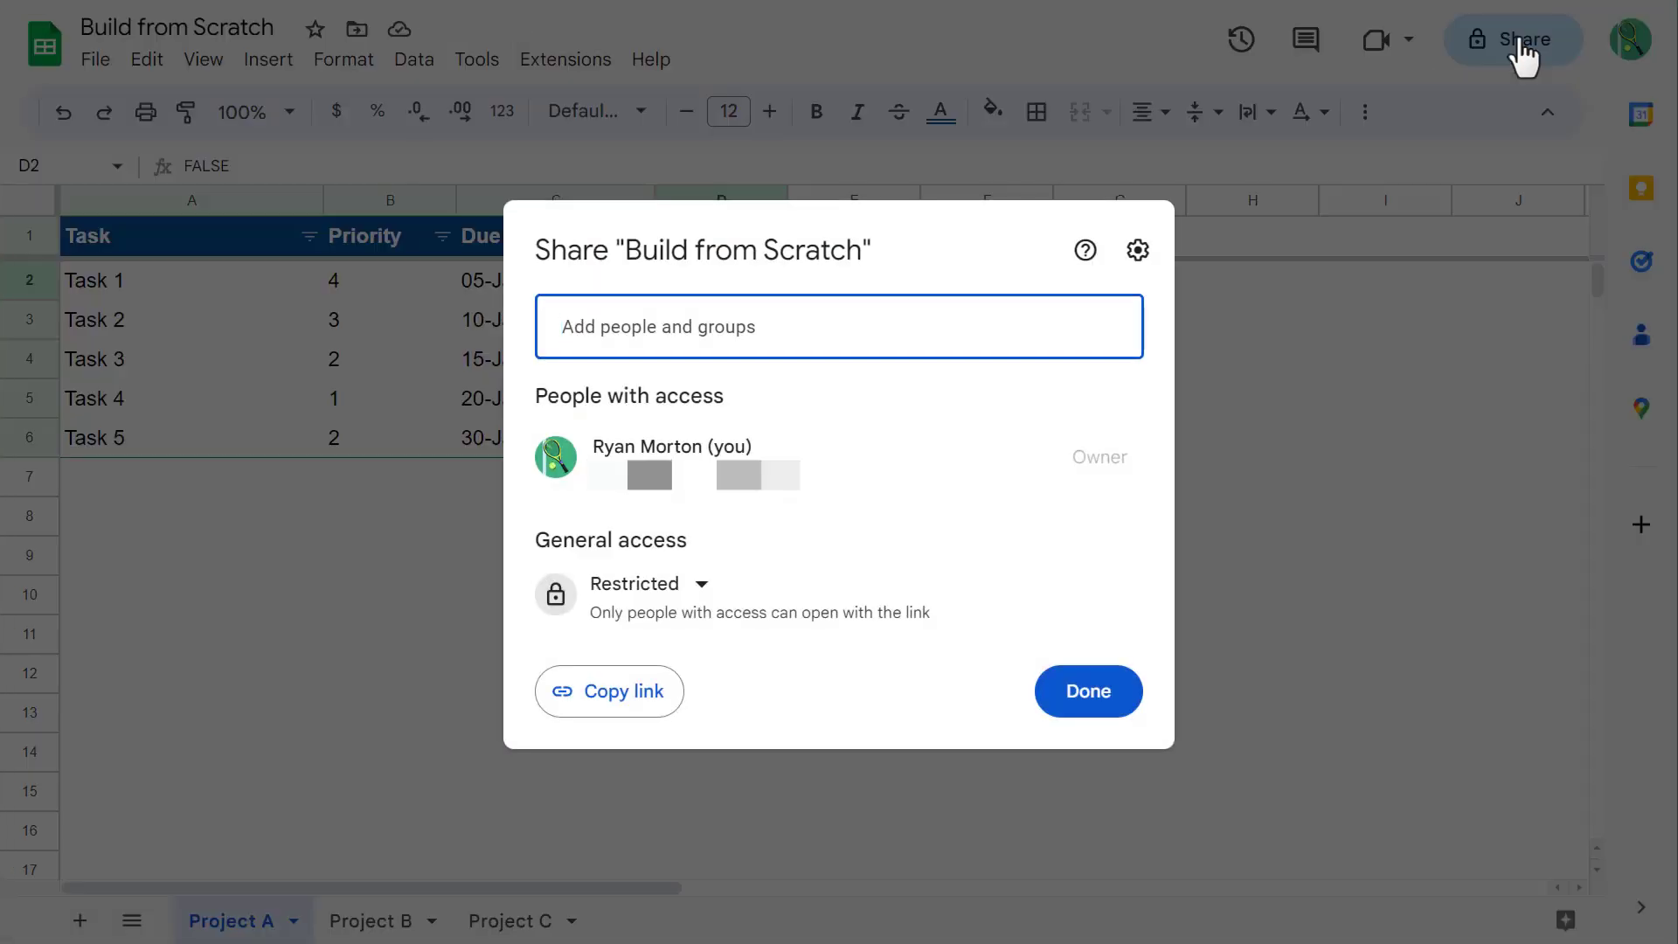
click(994, 325)
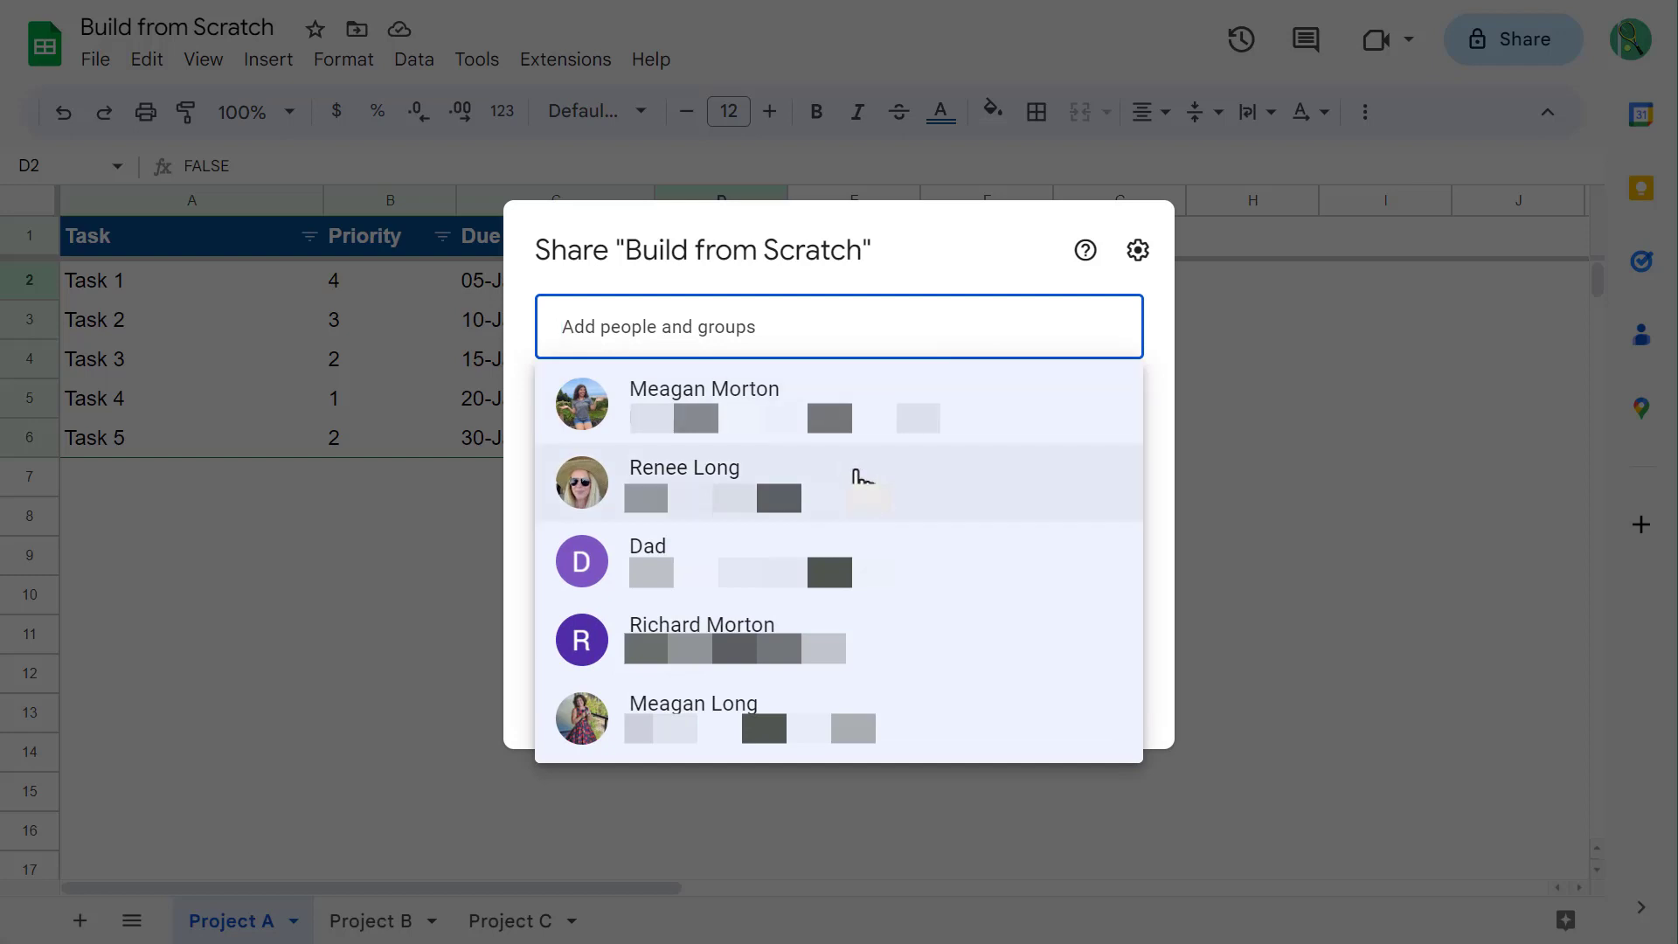
click(855, 490)
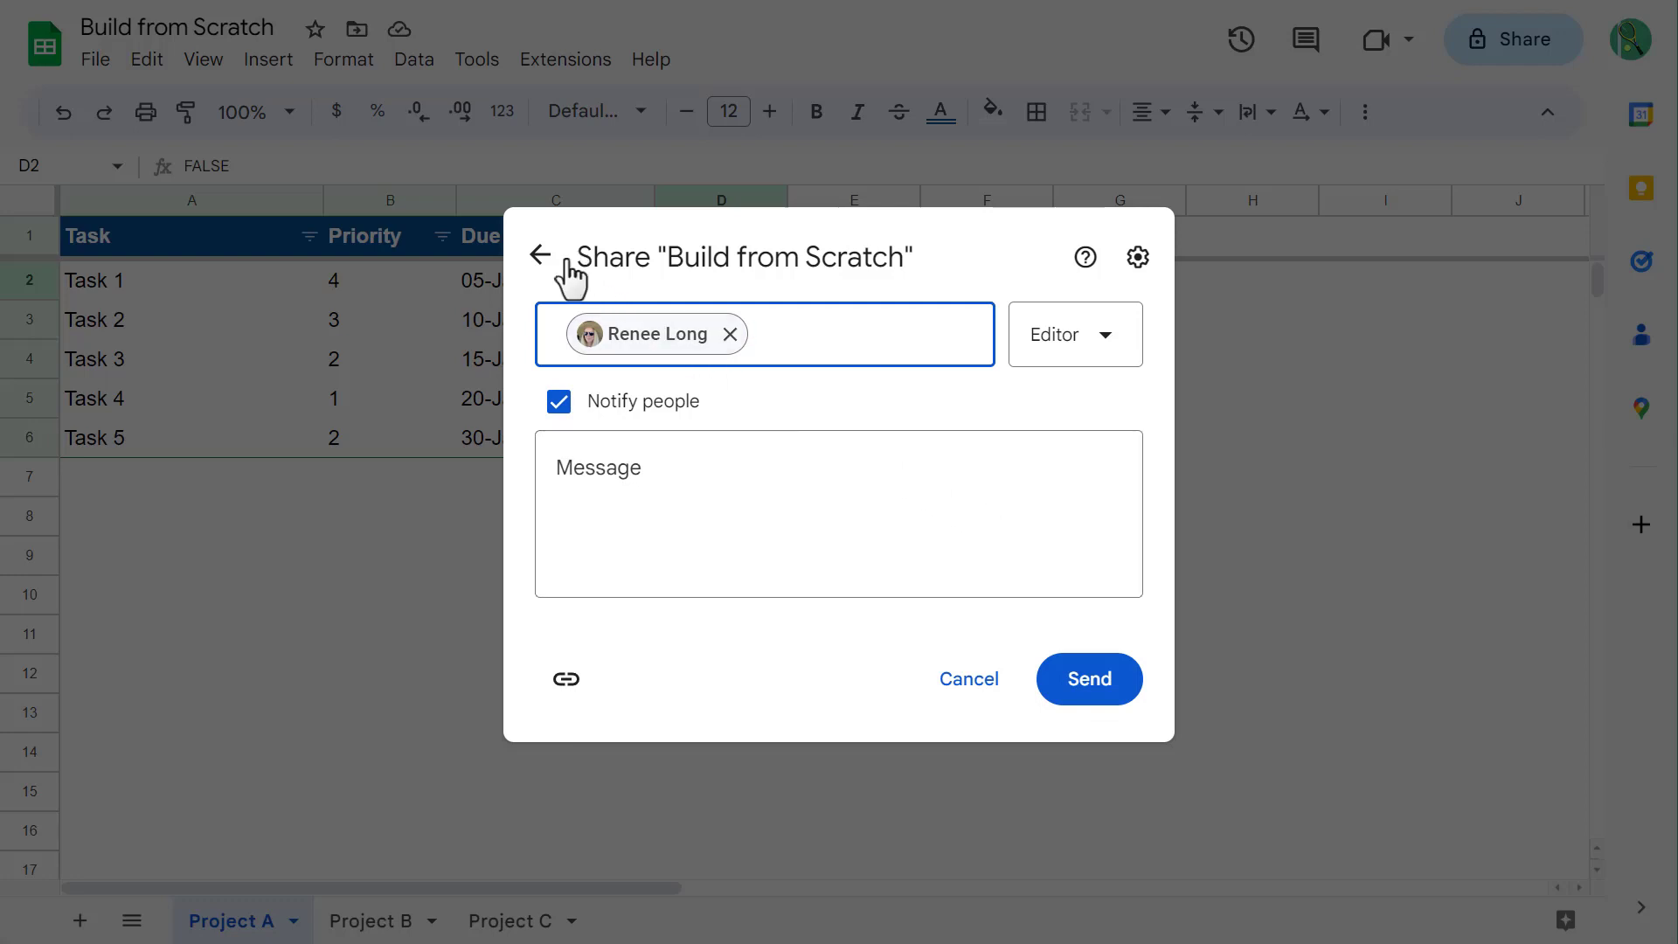
click(541, 256)
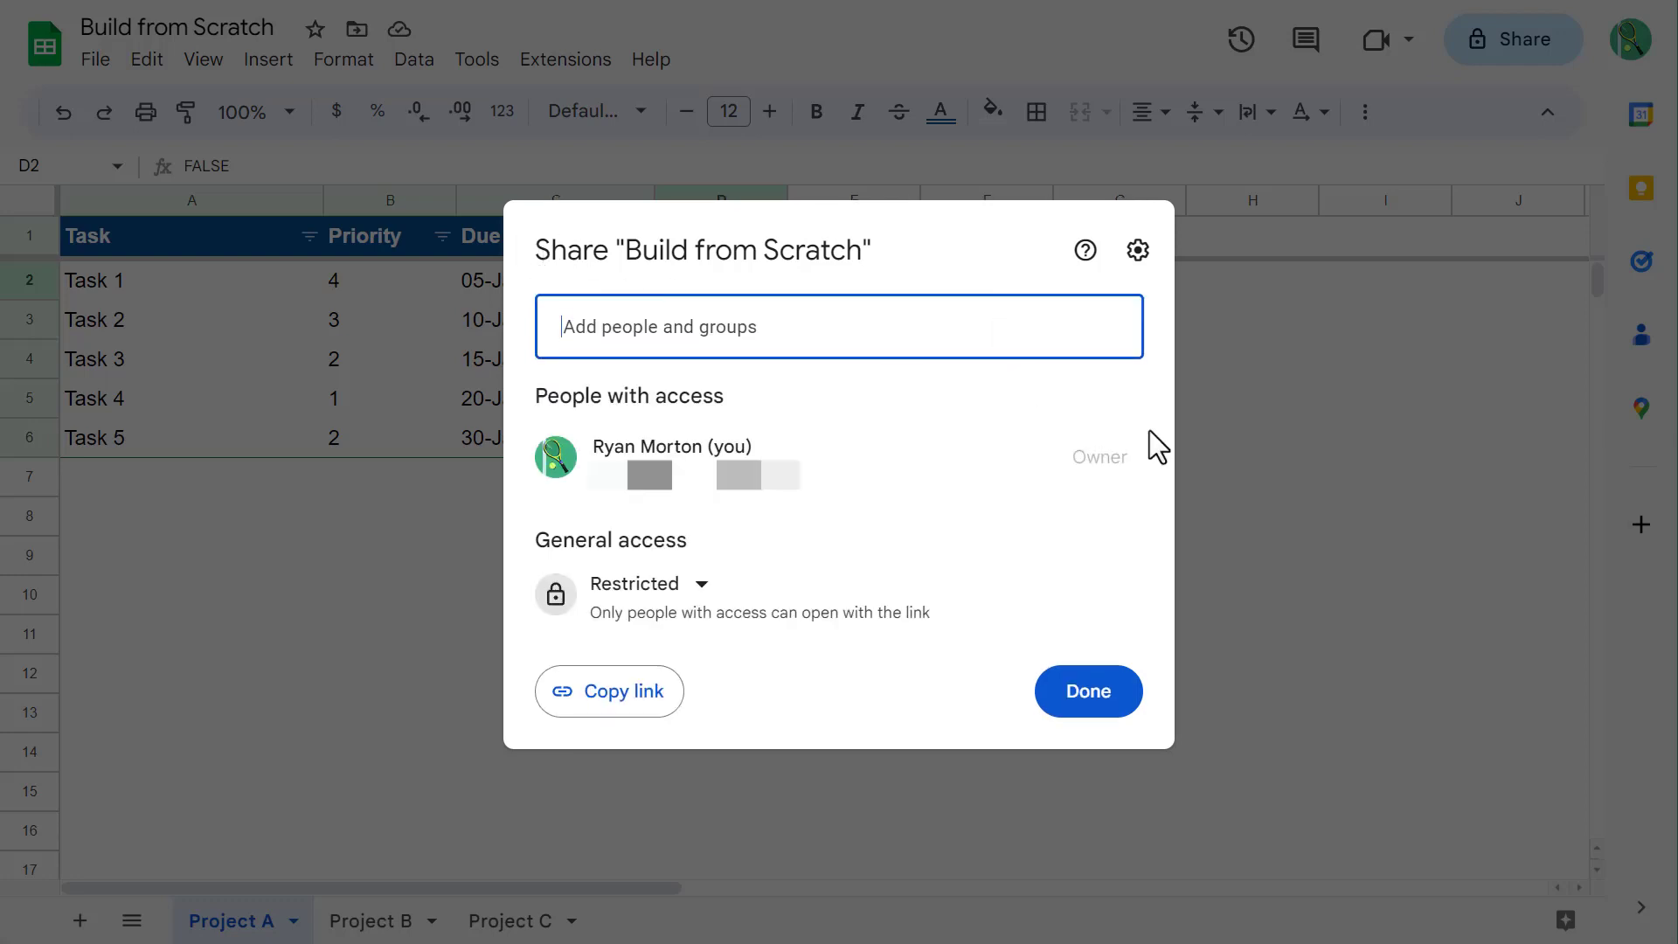
click(1115, 687)
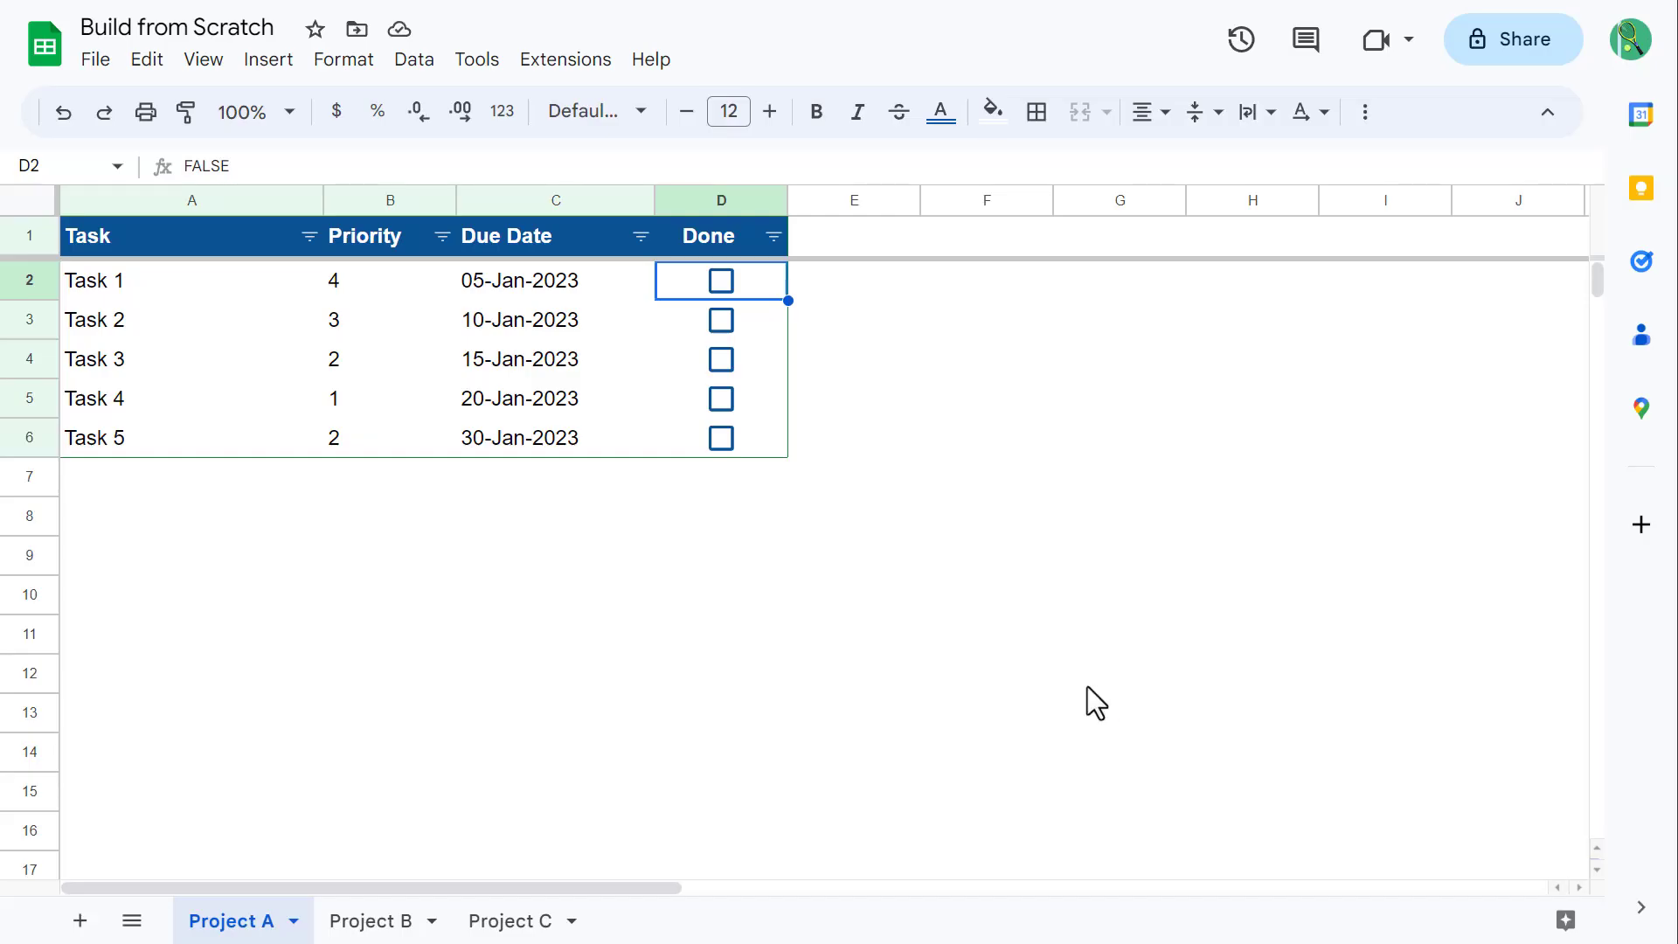
click(876, 486)
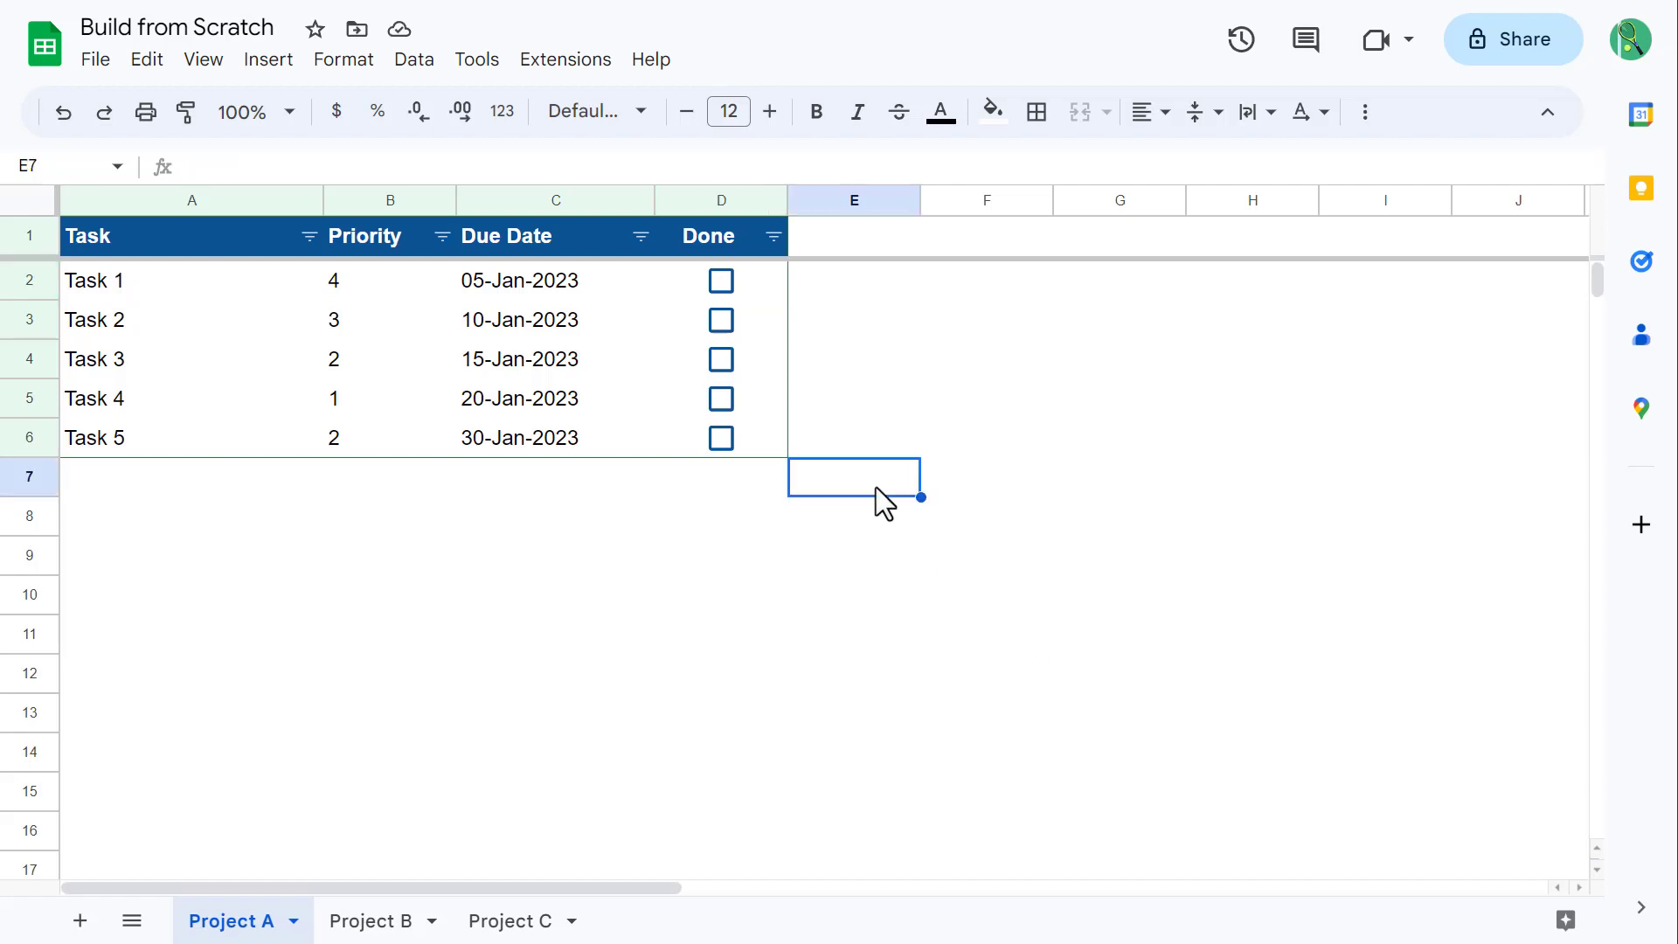